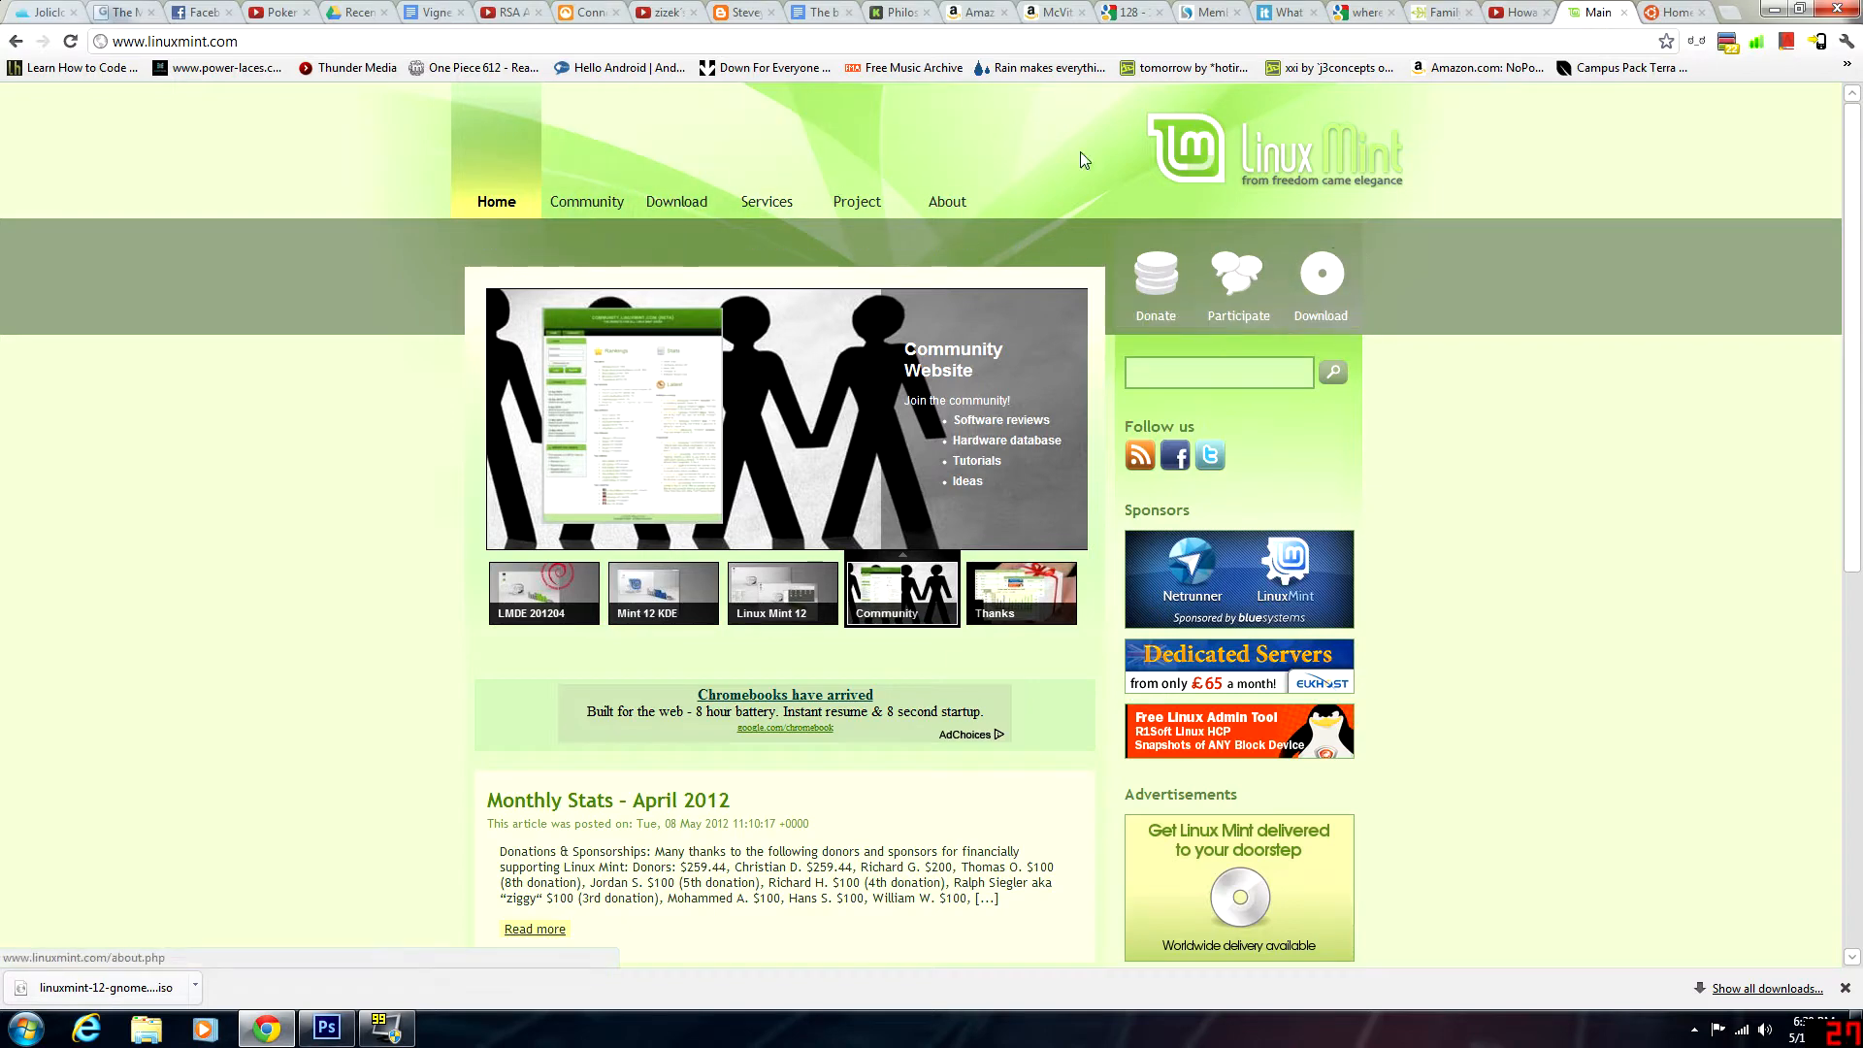
# - Open the Linux Mint 12 download page and choose the 32-bit version of the CD No codecs edition
pyautogui.moveTo(677, 204)
pyautogui.click(677, 264)
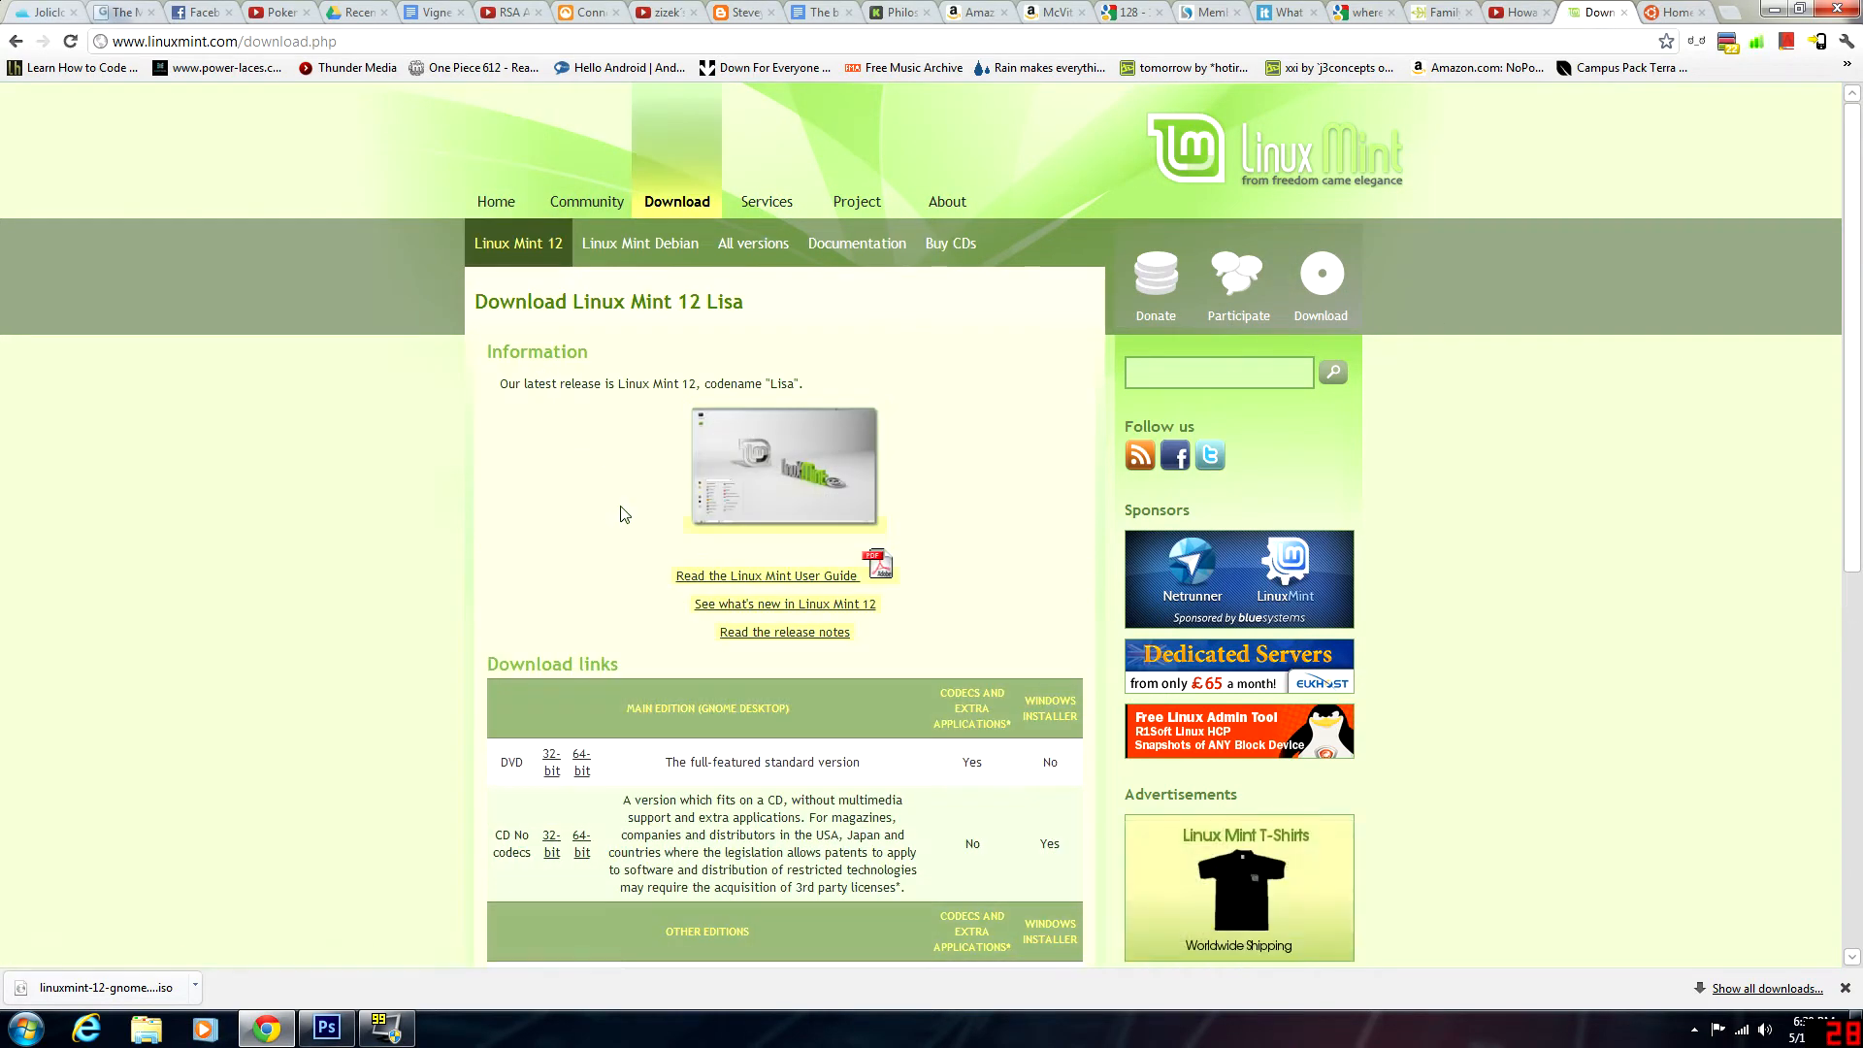
pyautogui.scroll(-1, 623, 512)
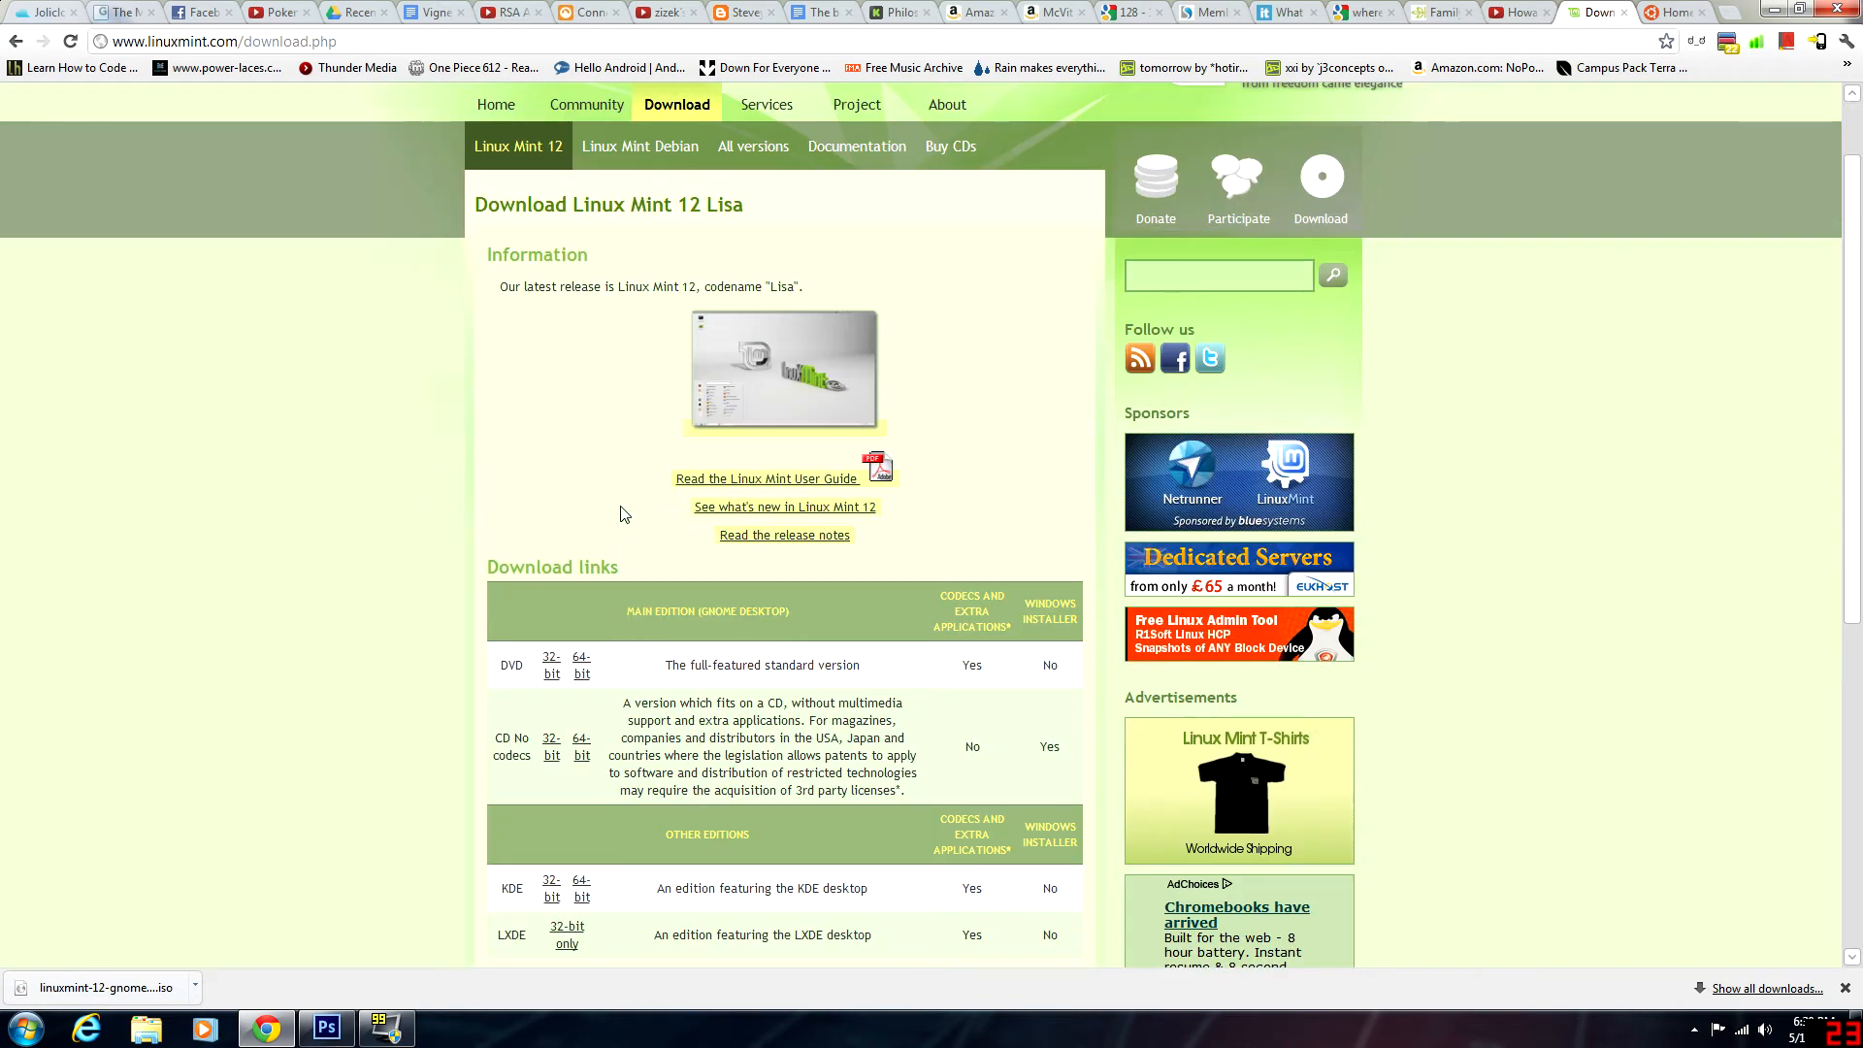
pyautogui.click(551, 746)
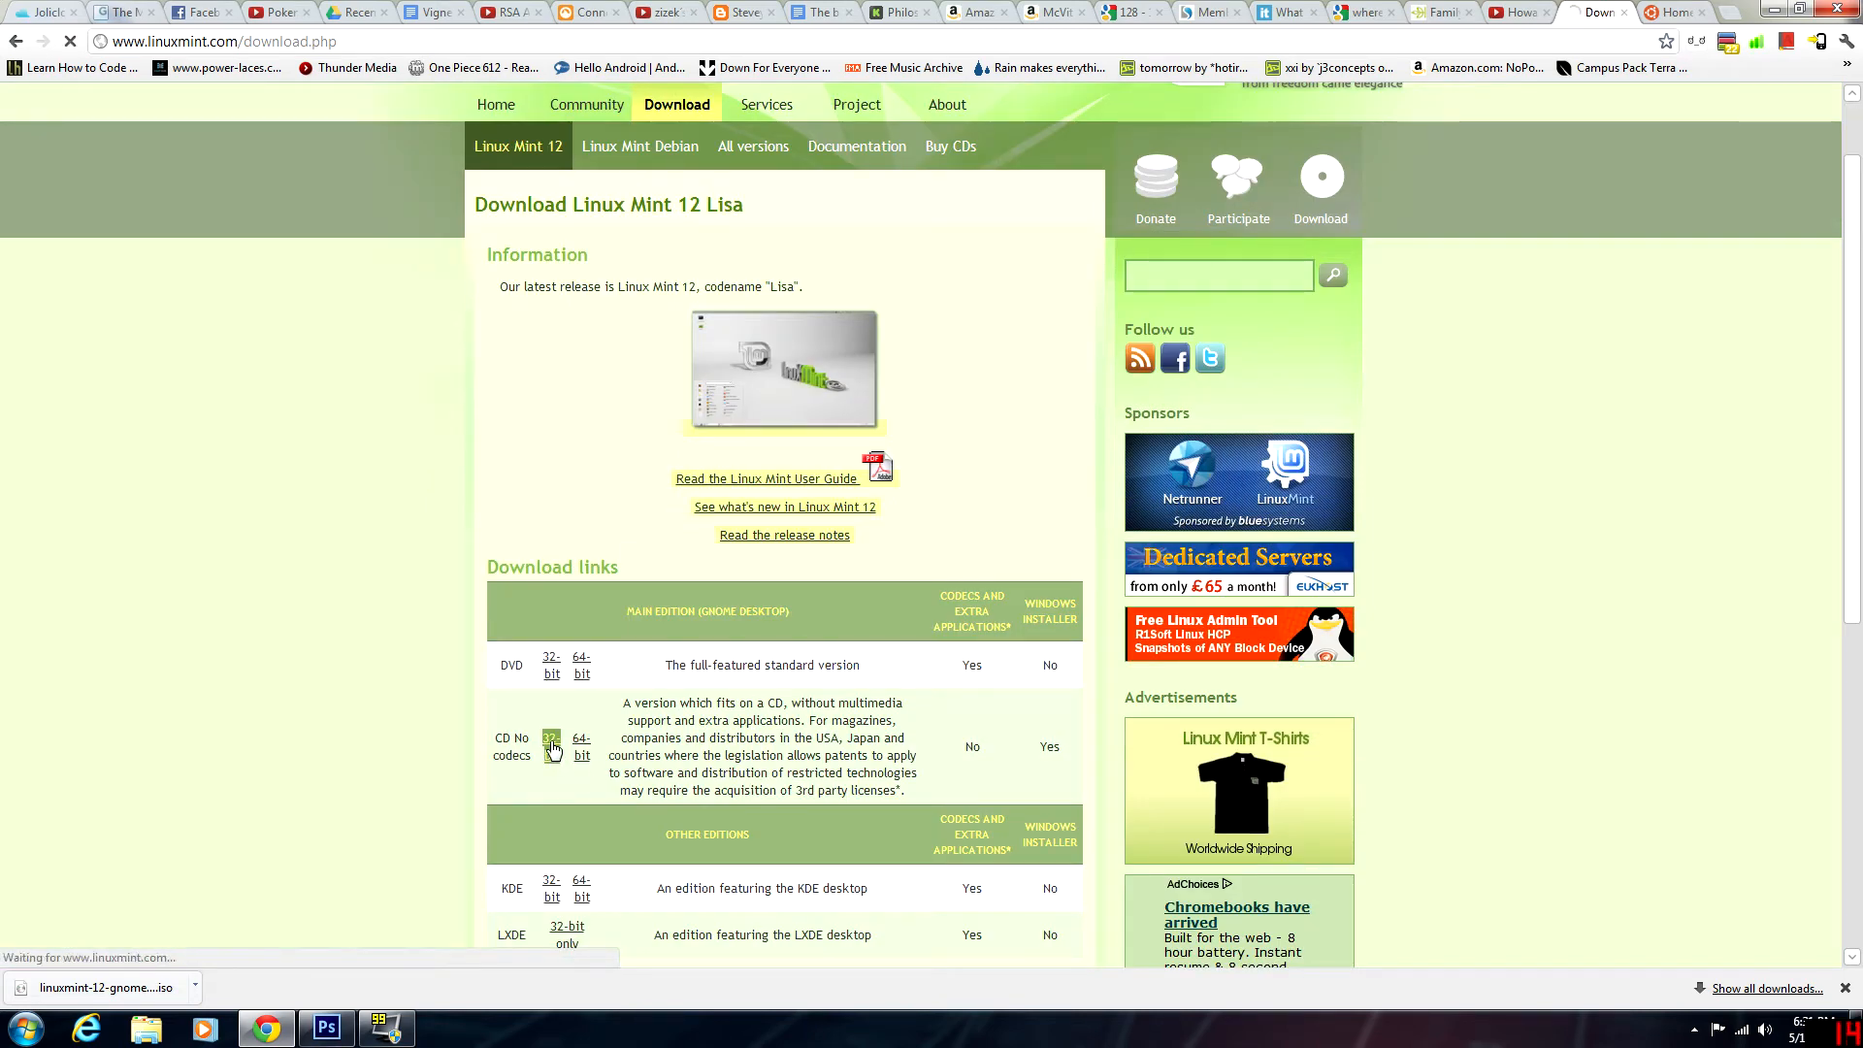
# - Open the Linux Mirrors (USA) download link from the mirror list and return to the edition page
pyautogui.scroll(-2, 1563, 469)
pyautogui.scroll(-4, 1498, 479)
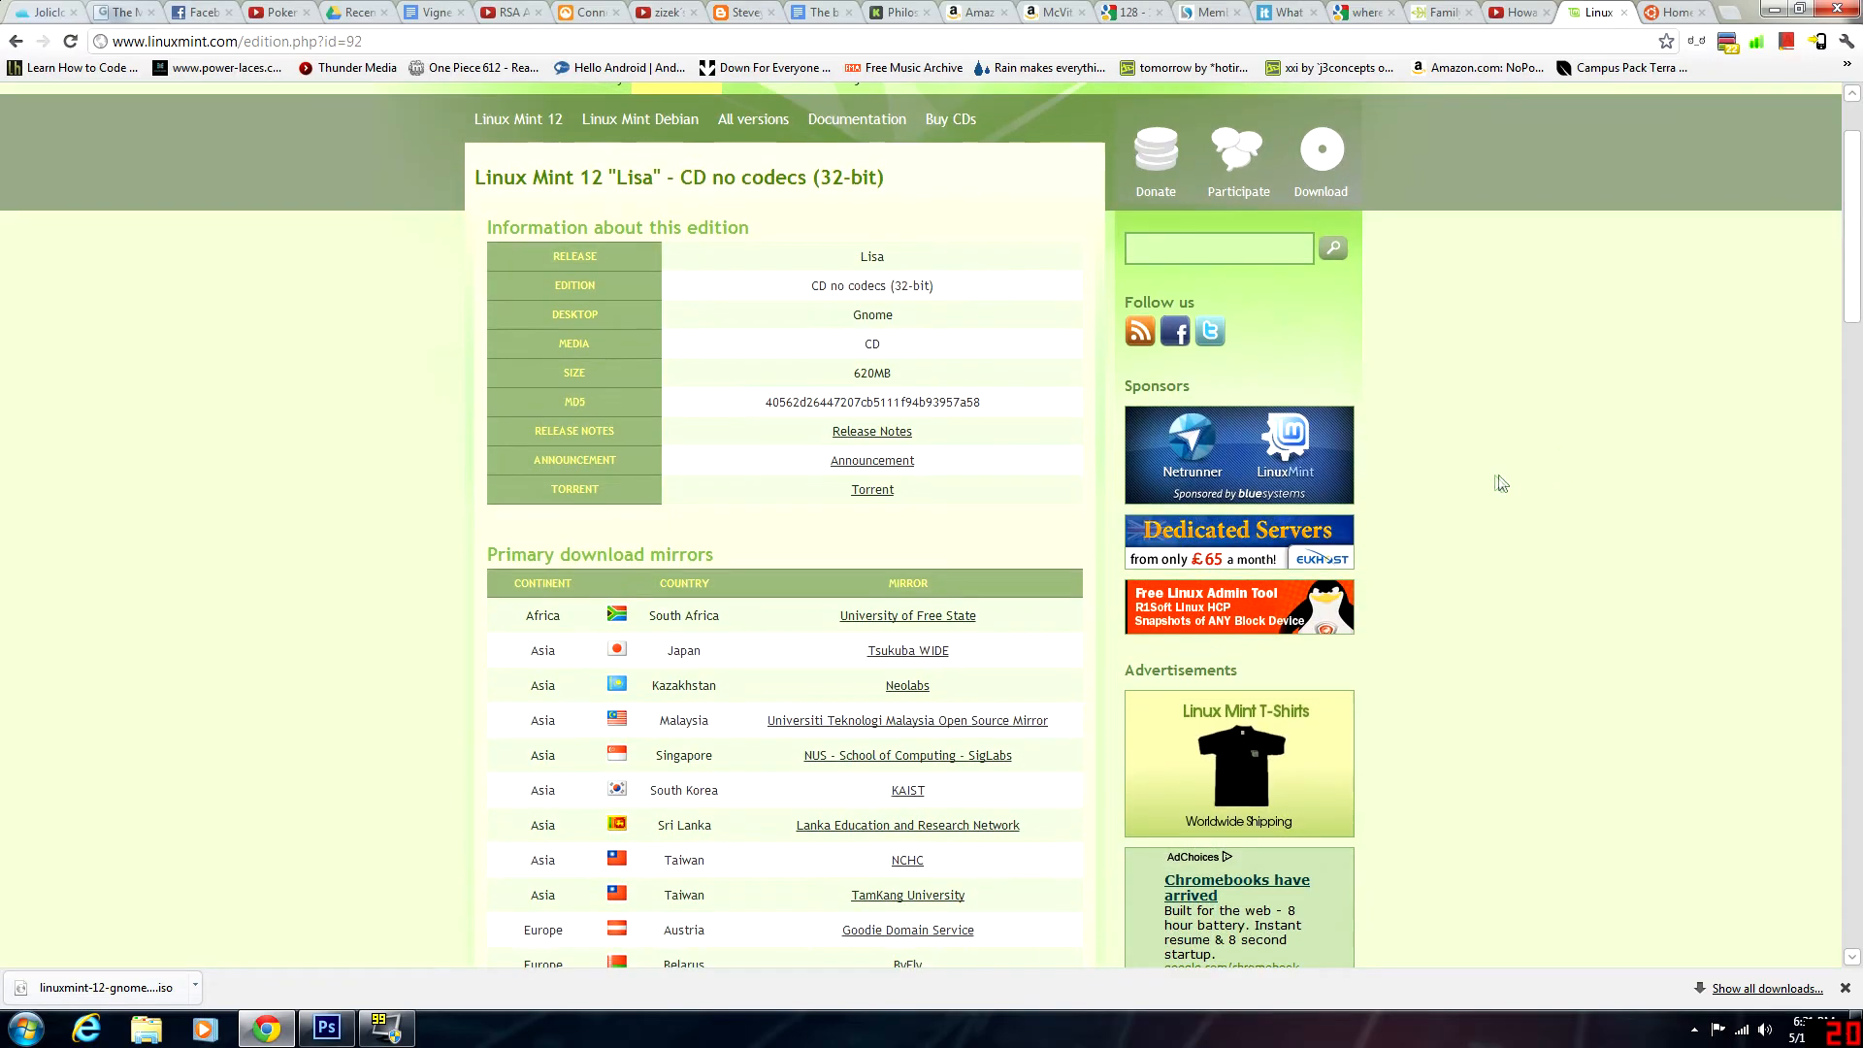
pyautogui.scroll(-15, 1494, 485)
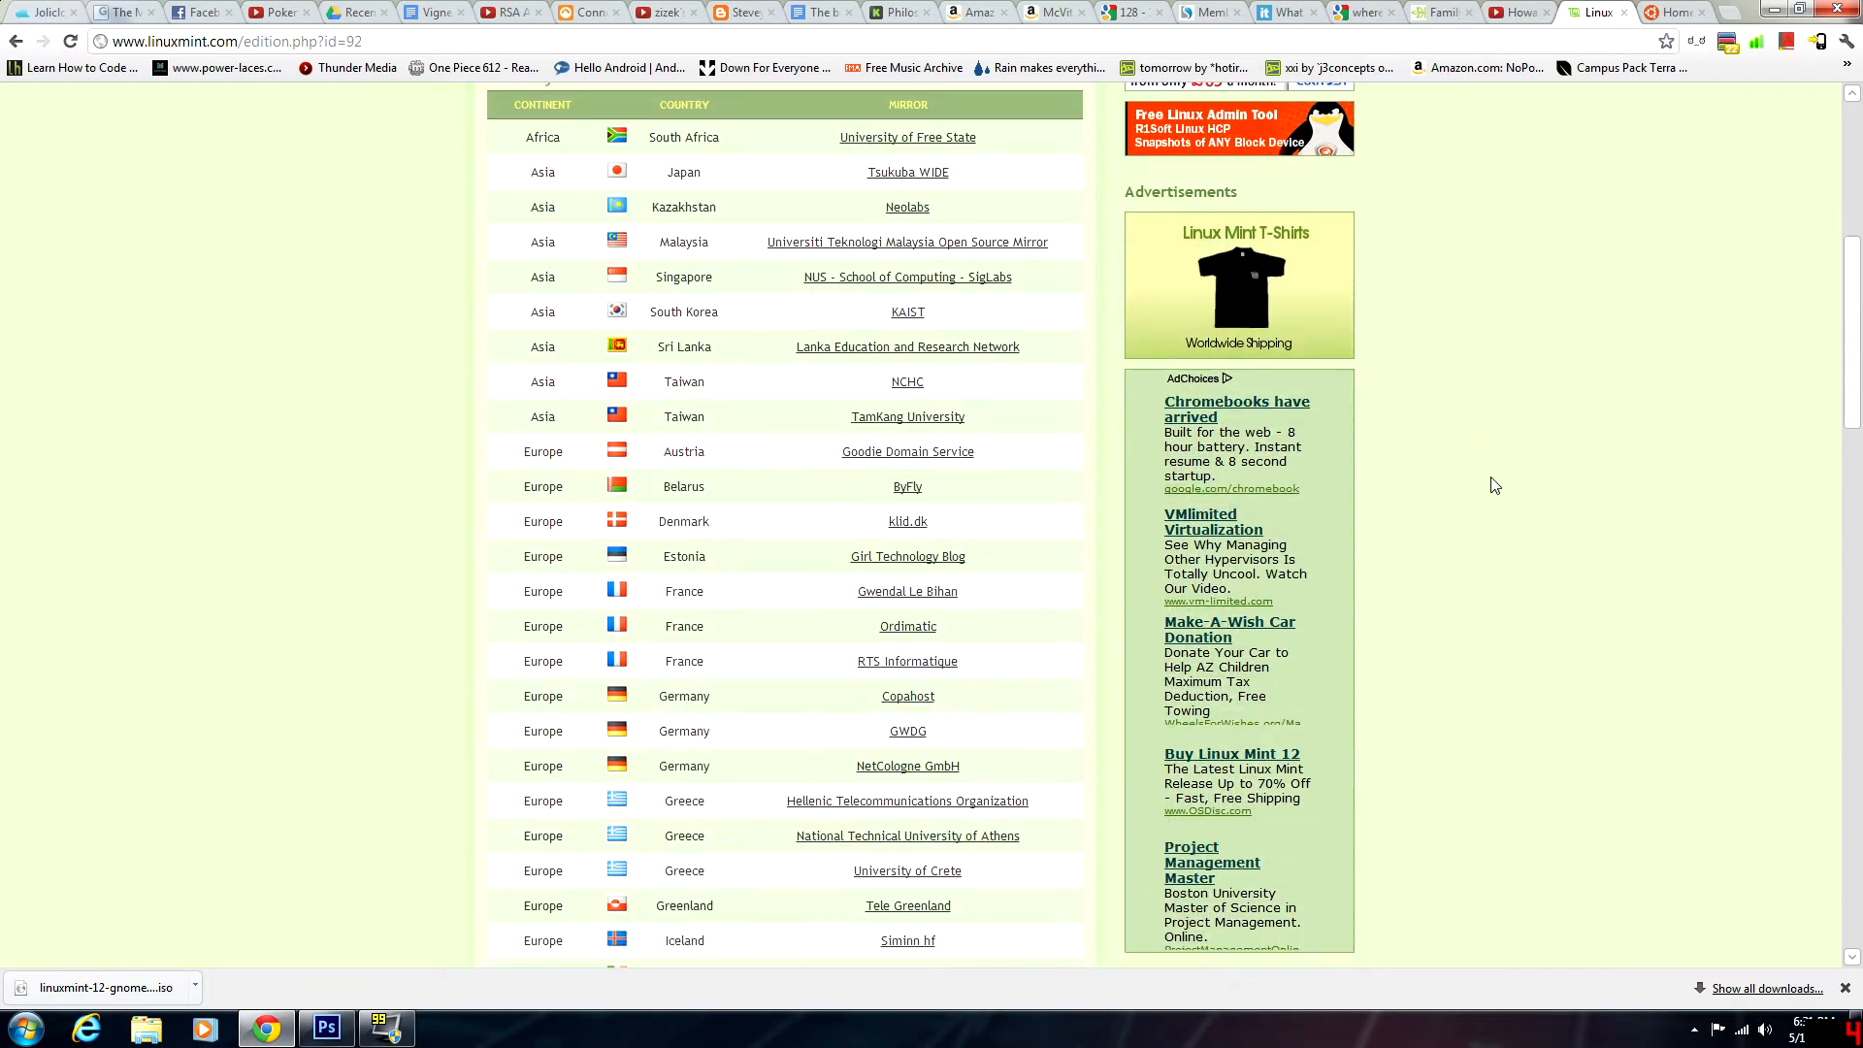
pyautogui.scroll(-8, 1094, 580)
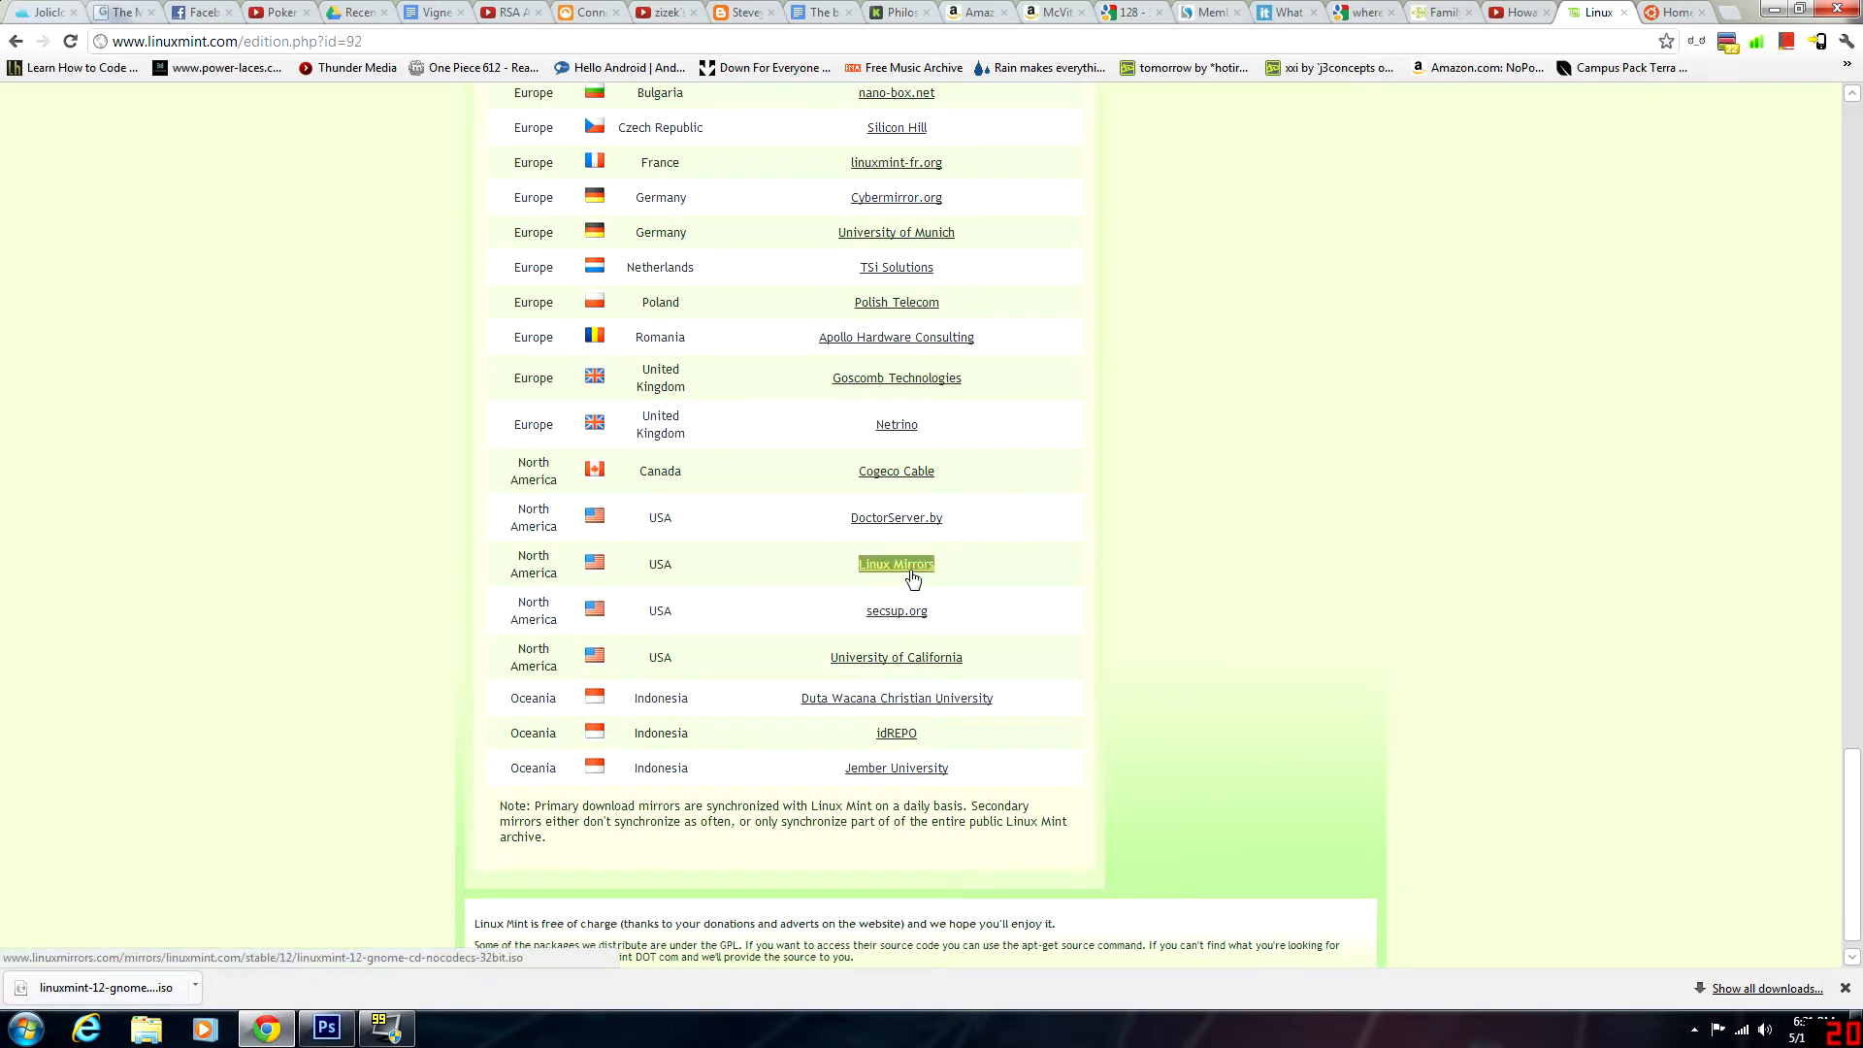
pyautogui.click(898, 573)
pyautogui.click(16, 40)
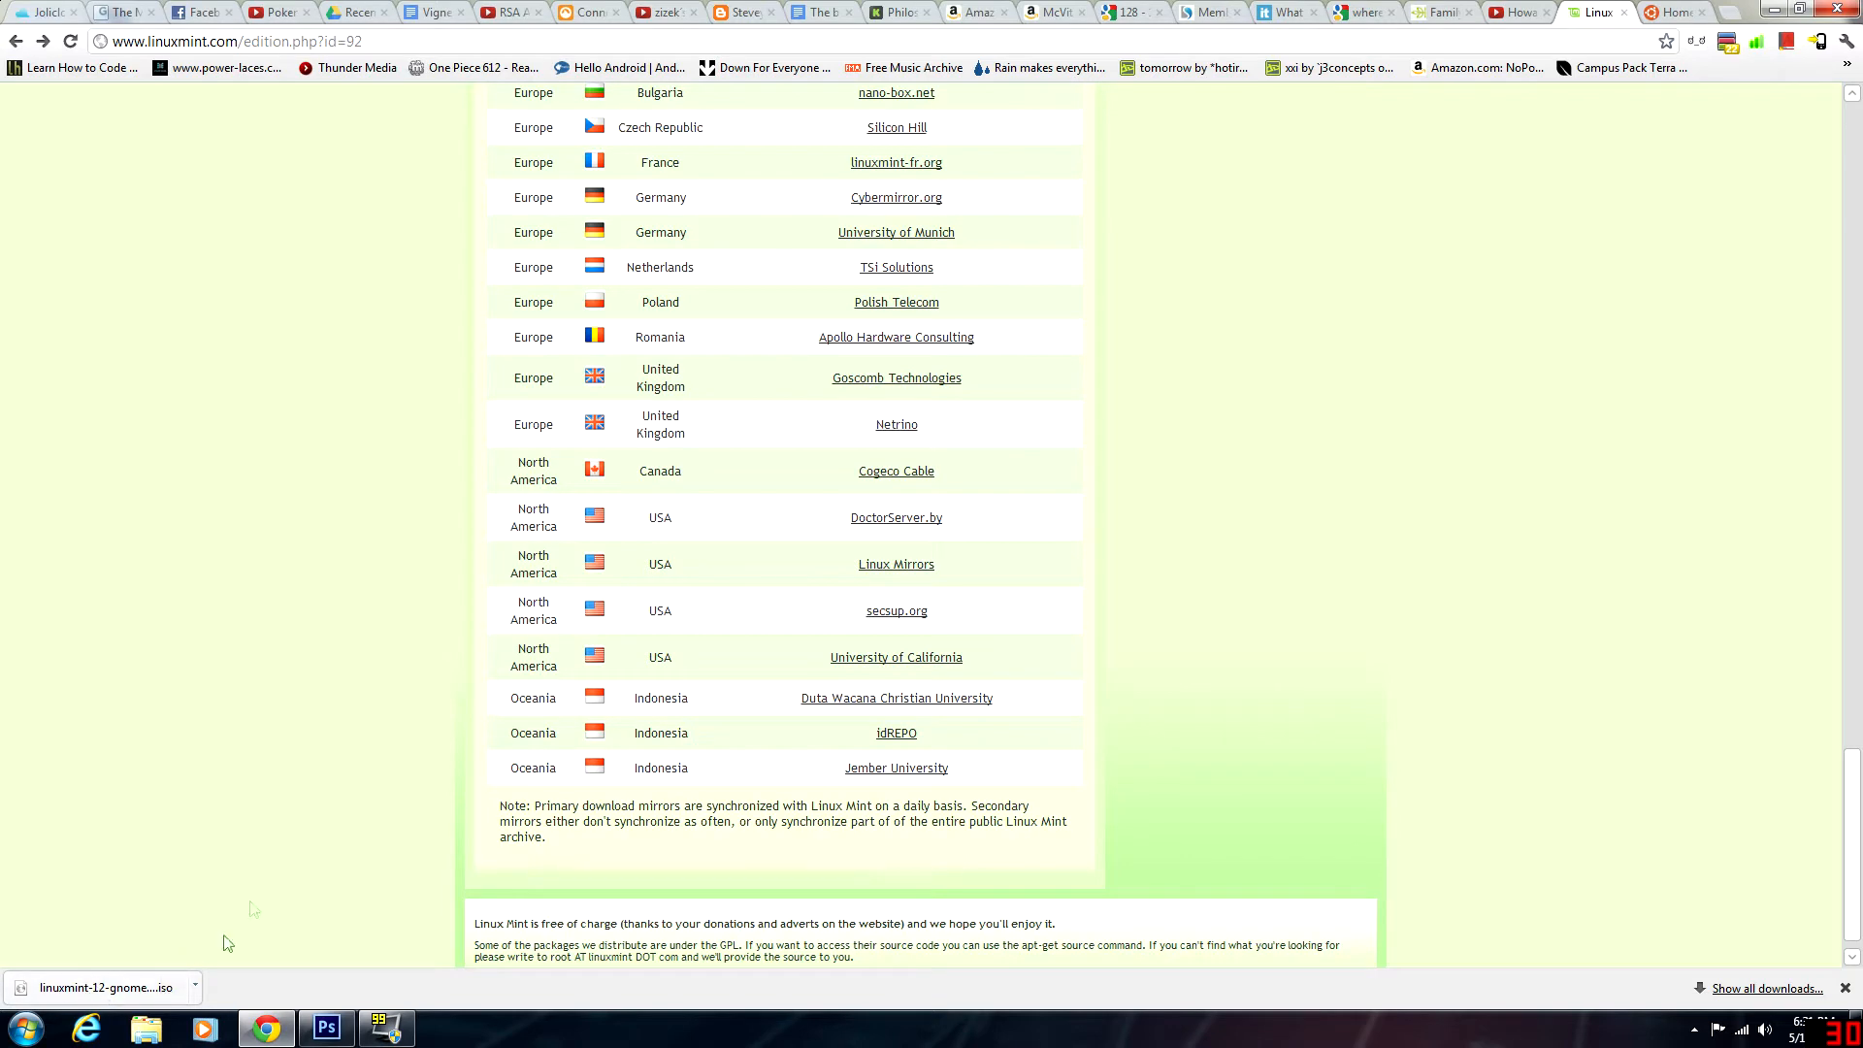
pyautogui.scroll(10, 1125, 608)
pyautogui.scroll(15, 1125, 608)
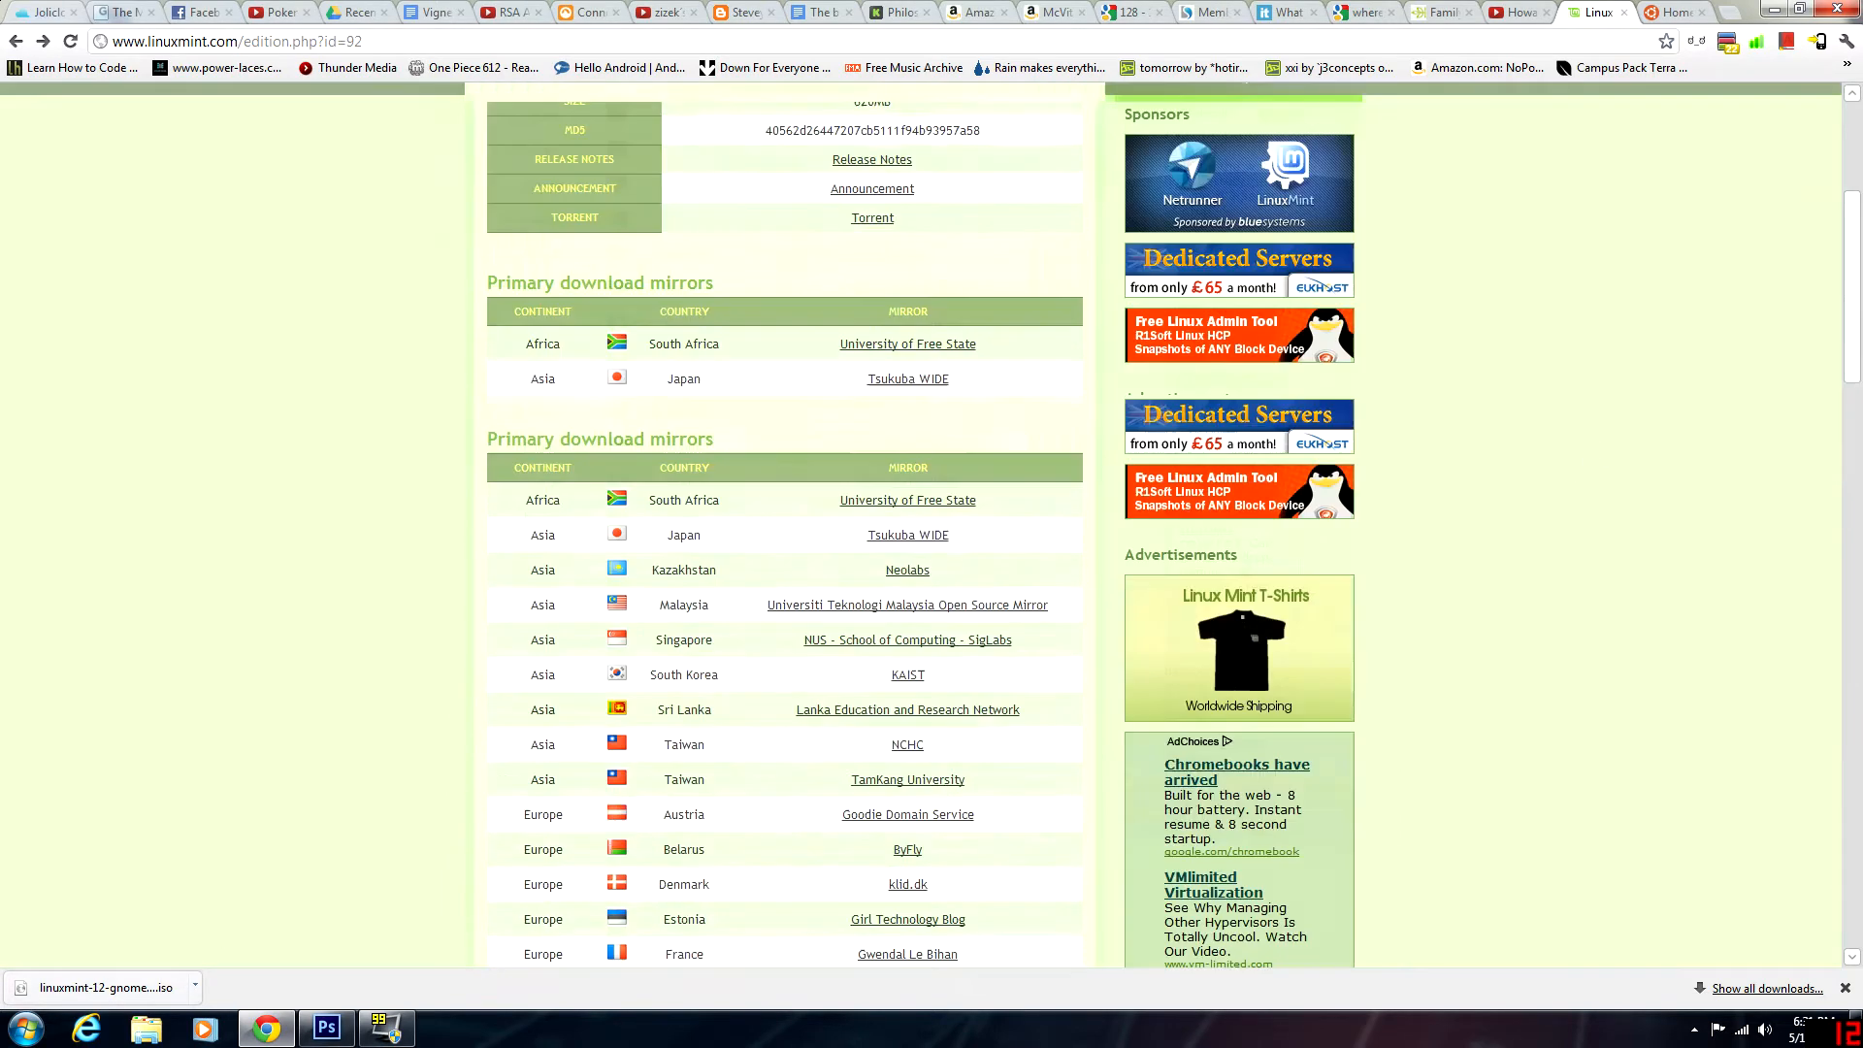
# - Search the web for virtualbox in a new tab and open the Downloads page of the Oracle VM VirtualBox site
pyautogui.click(1730, 12)
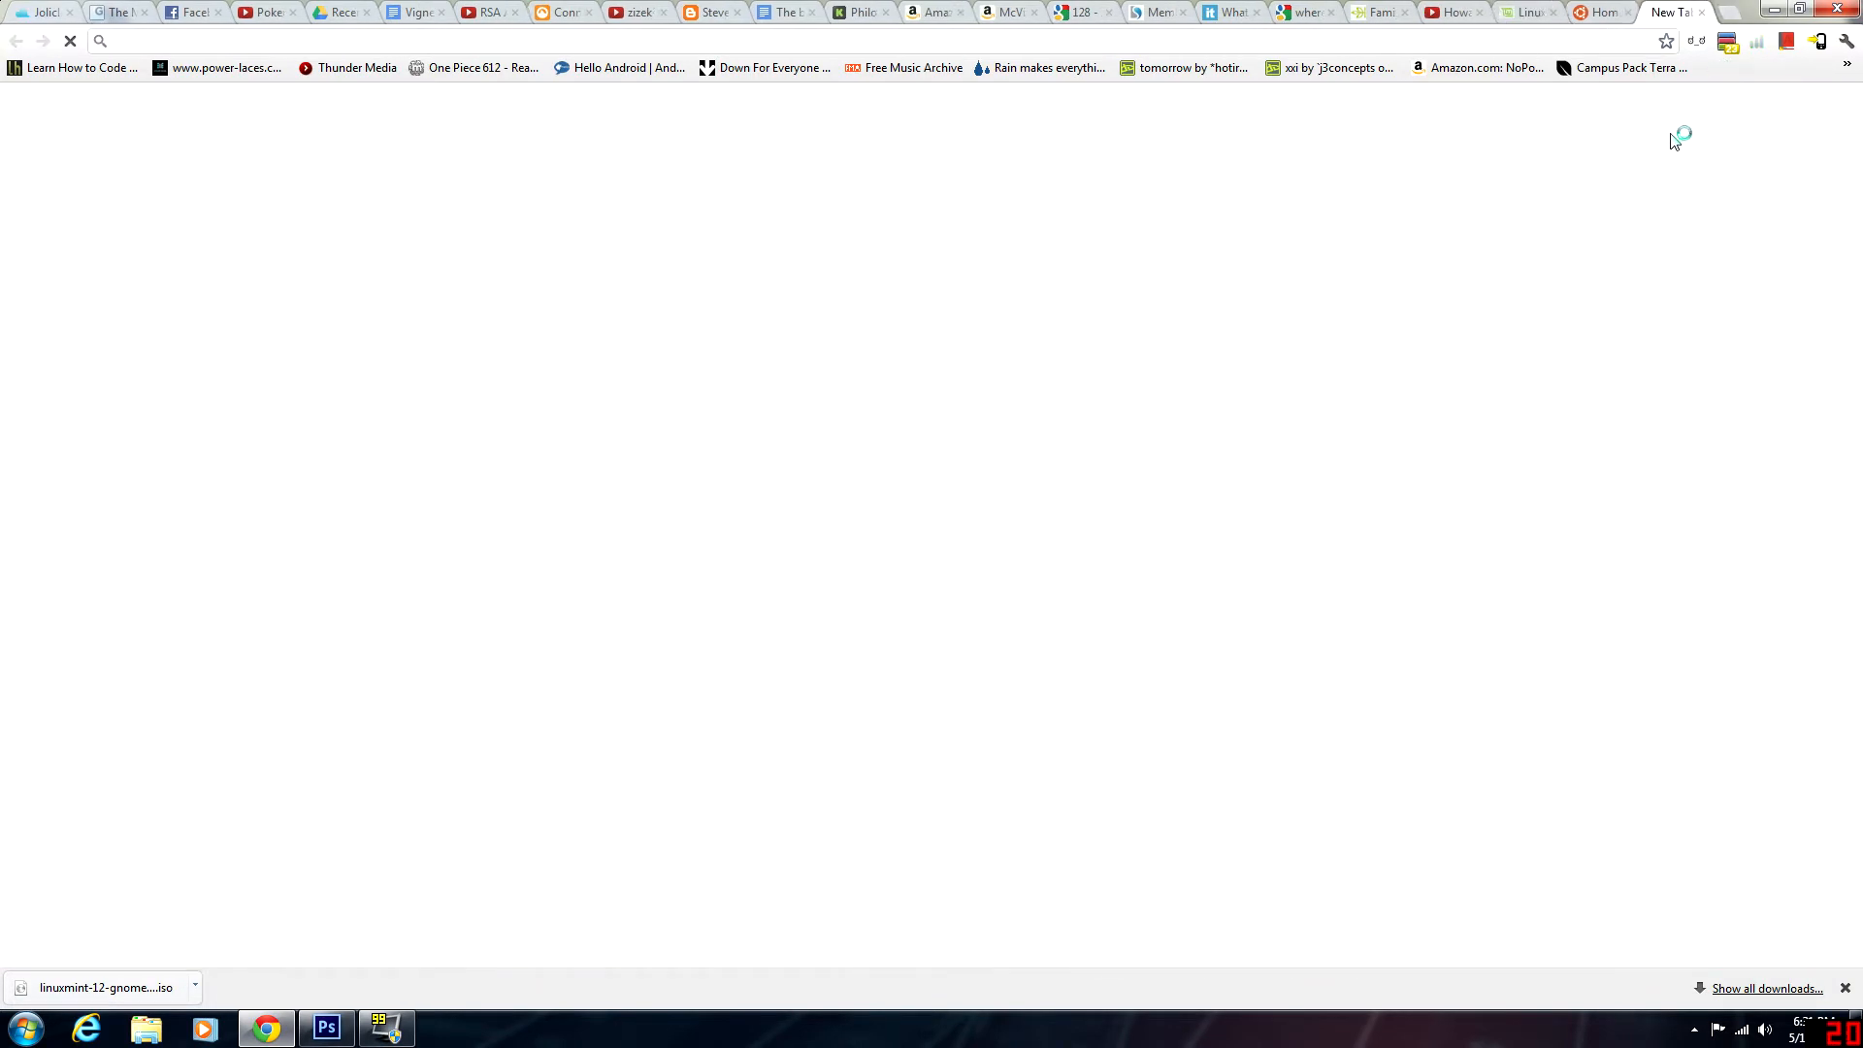
pyautogui.write('virtualbox')
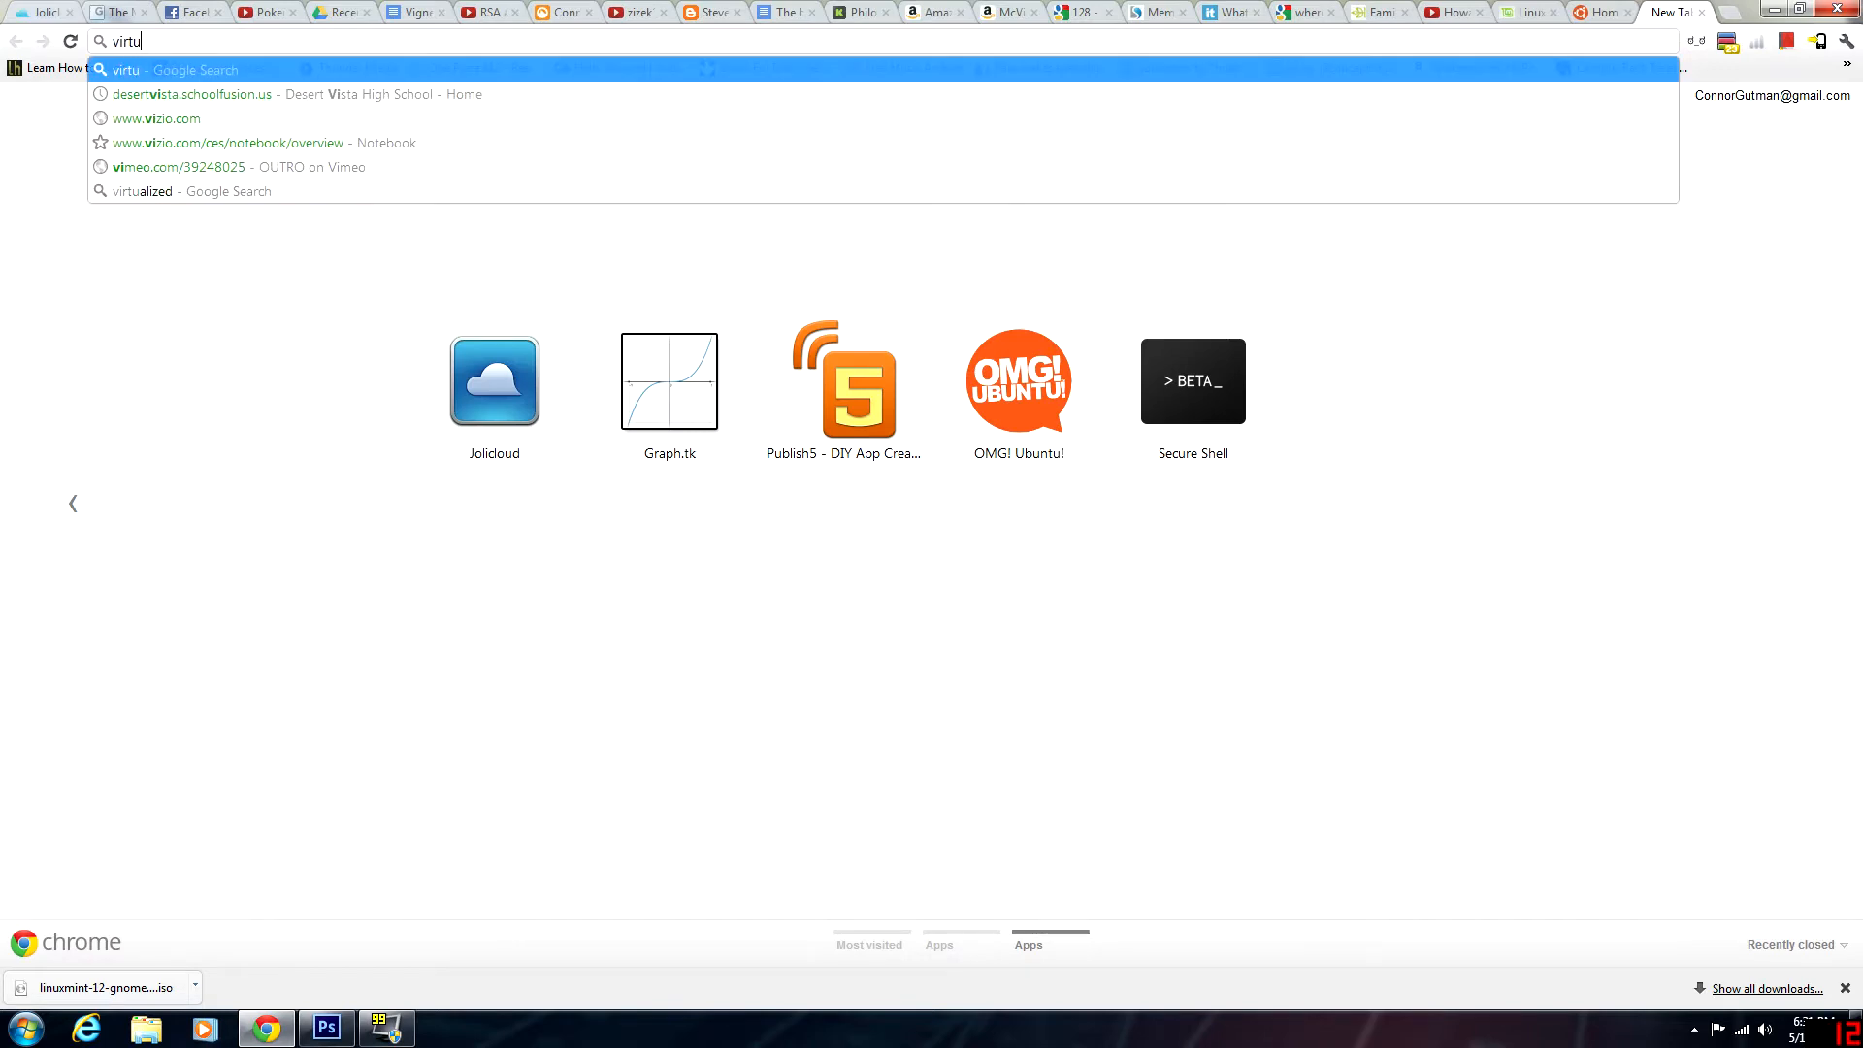
pyautogui.press('Return')
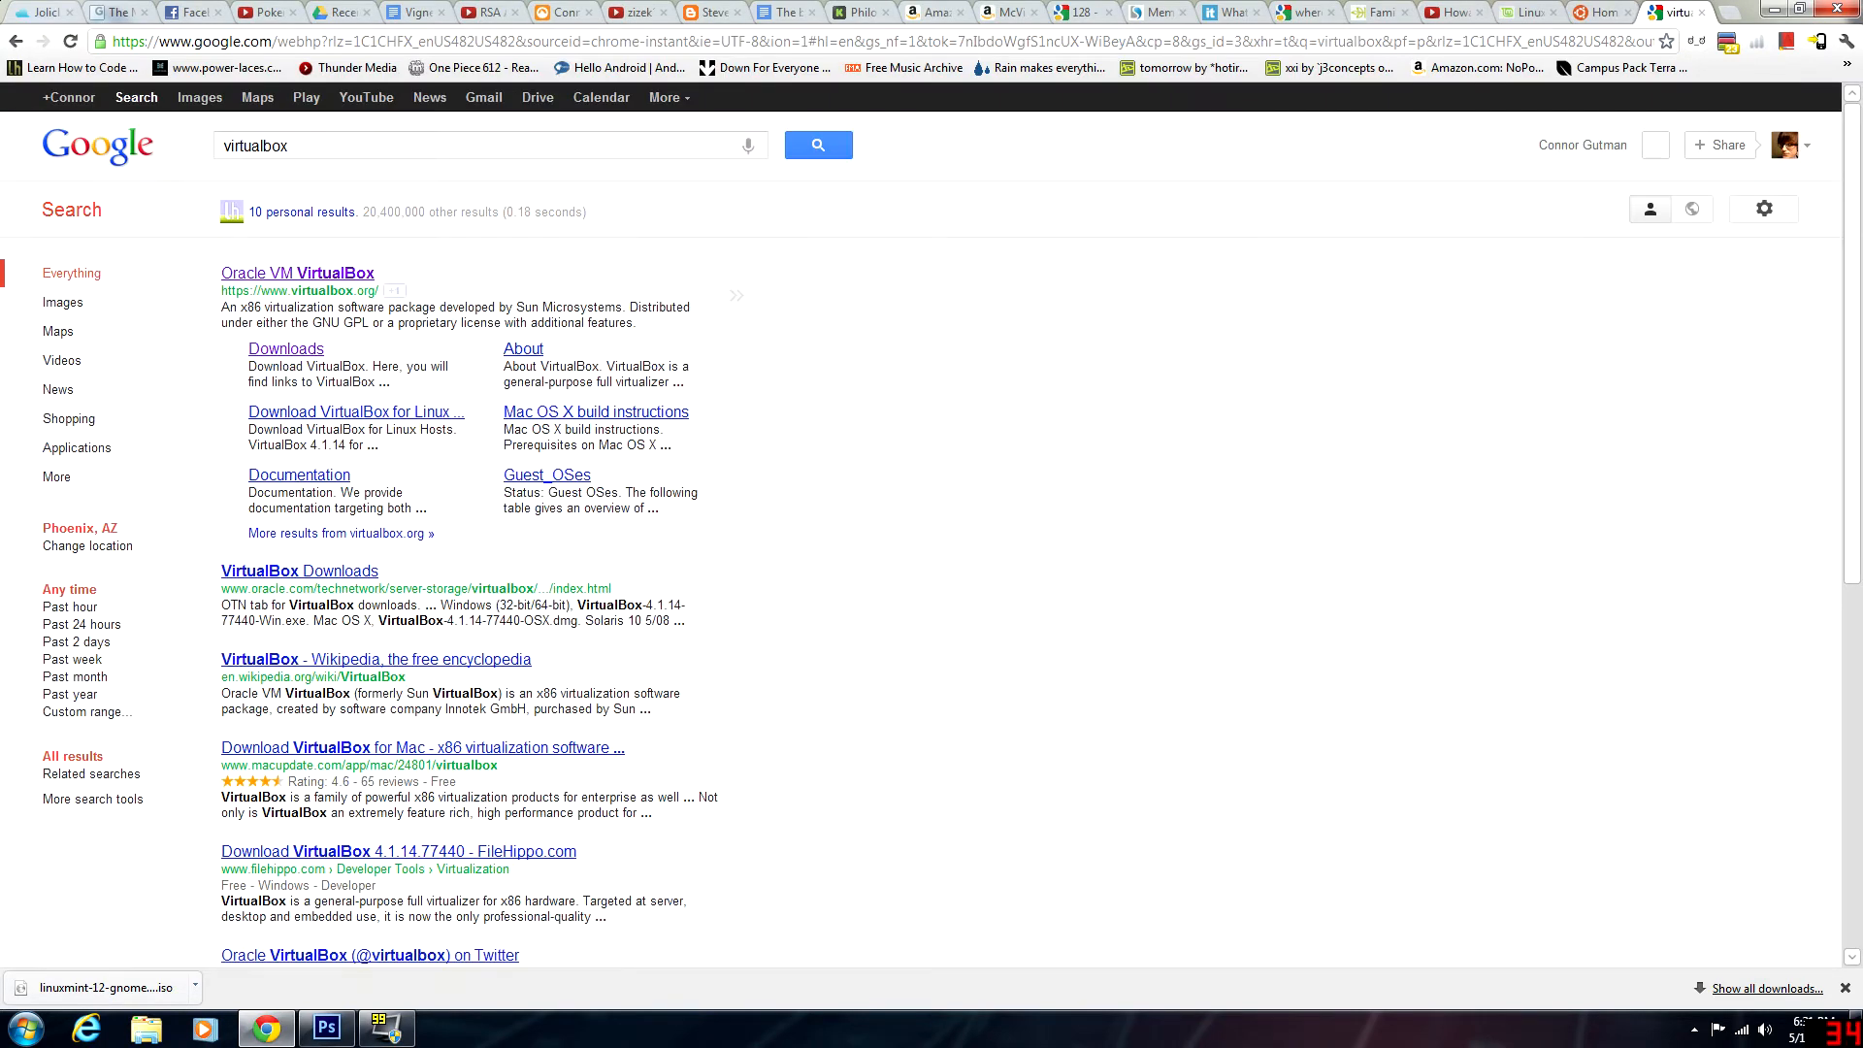
pyautogui.click(291, 274)
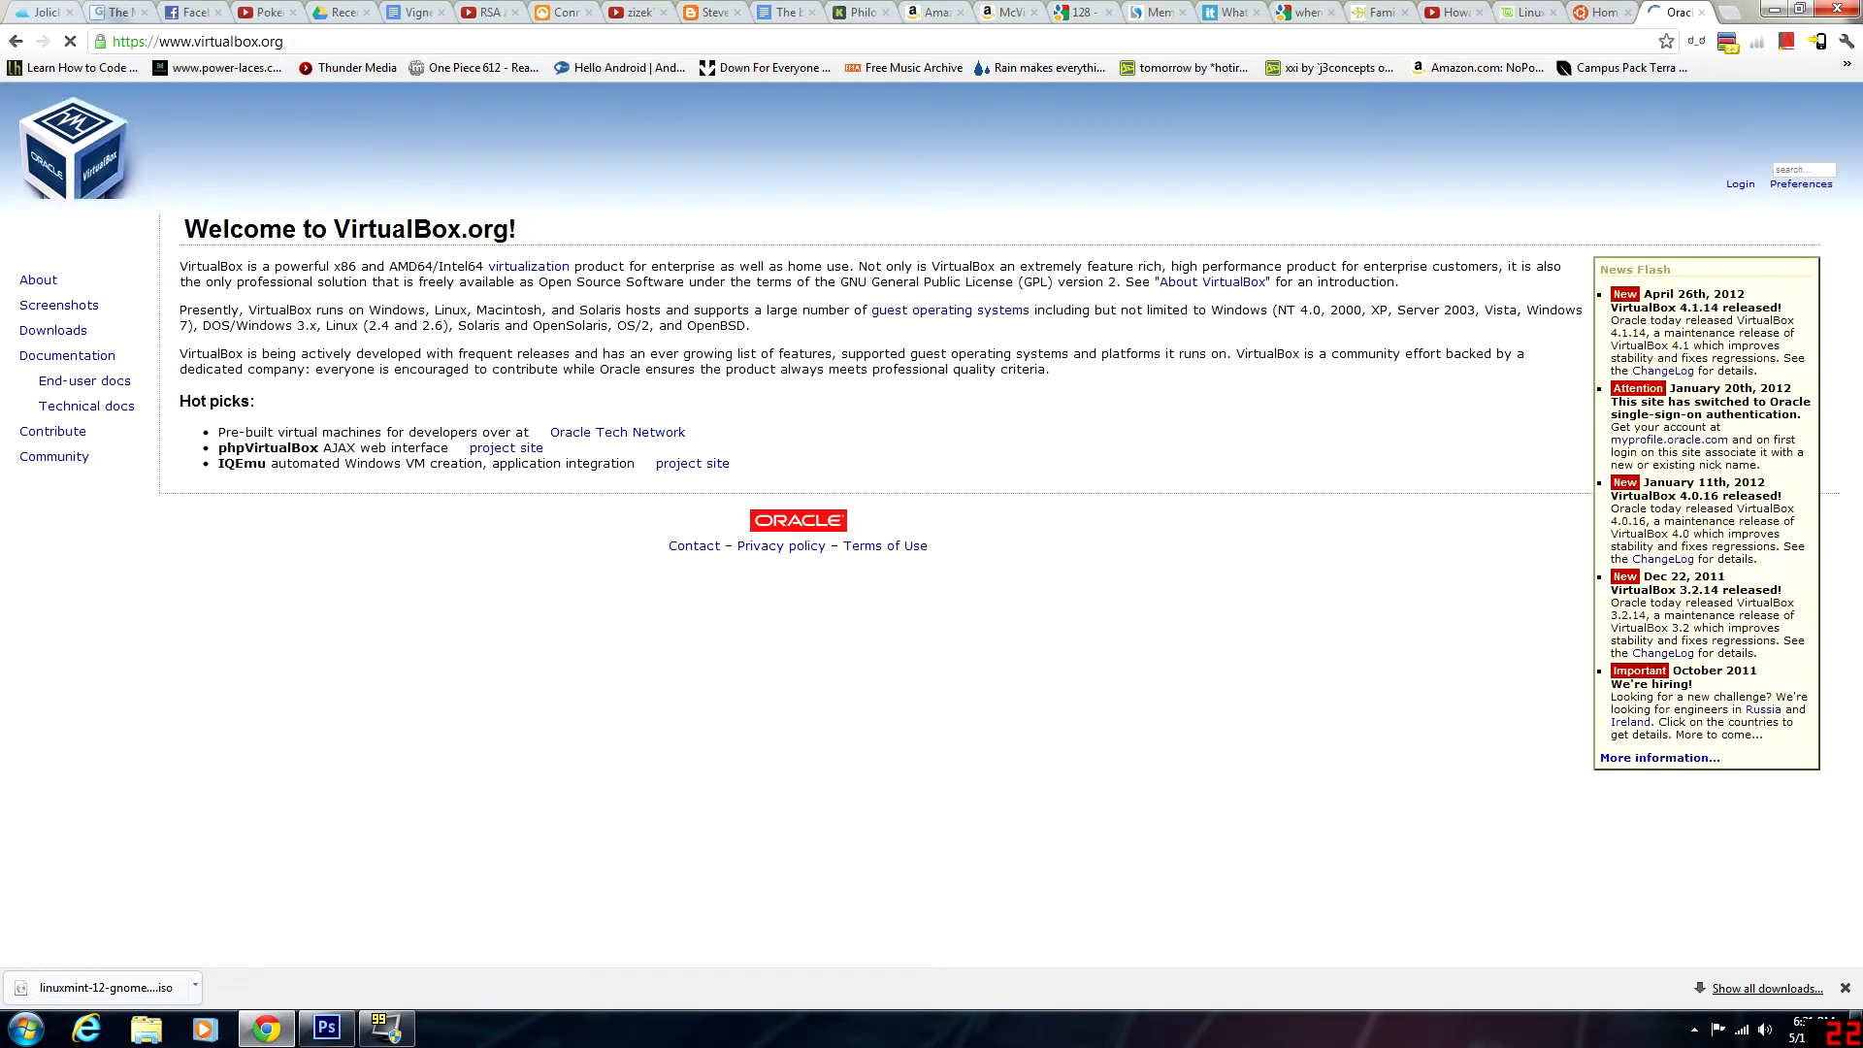
pyautogui.click(54, 330)
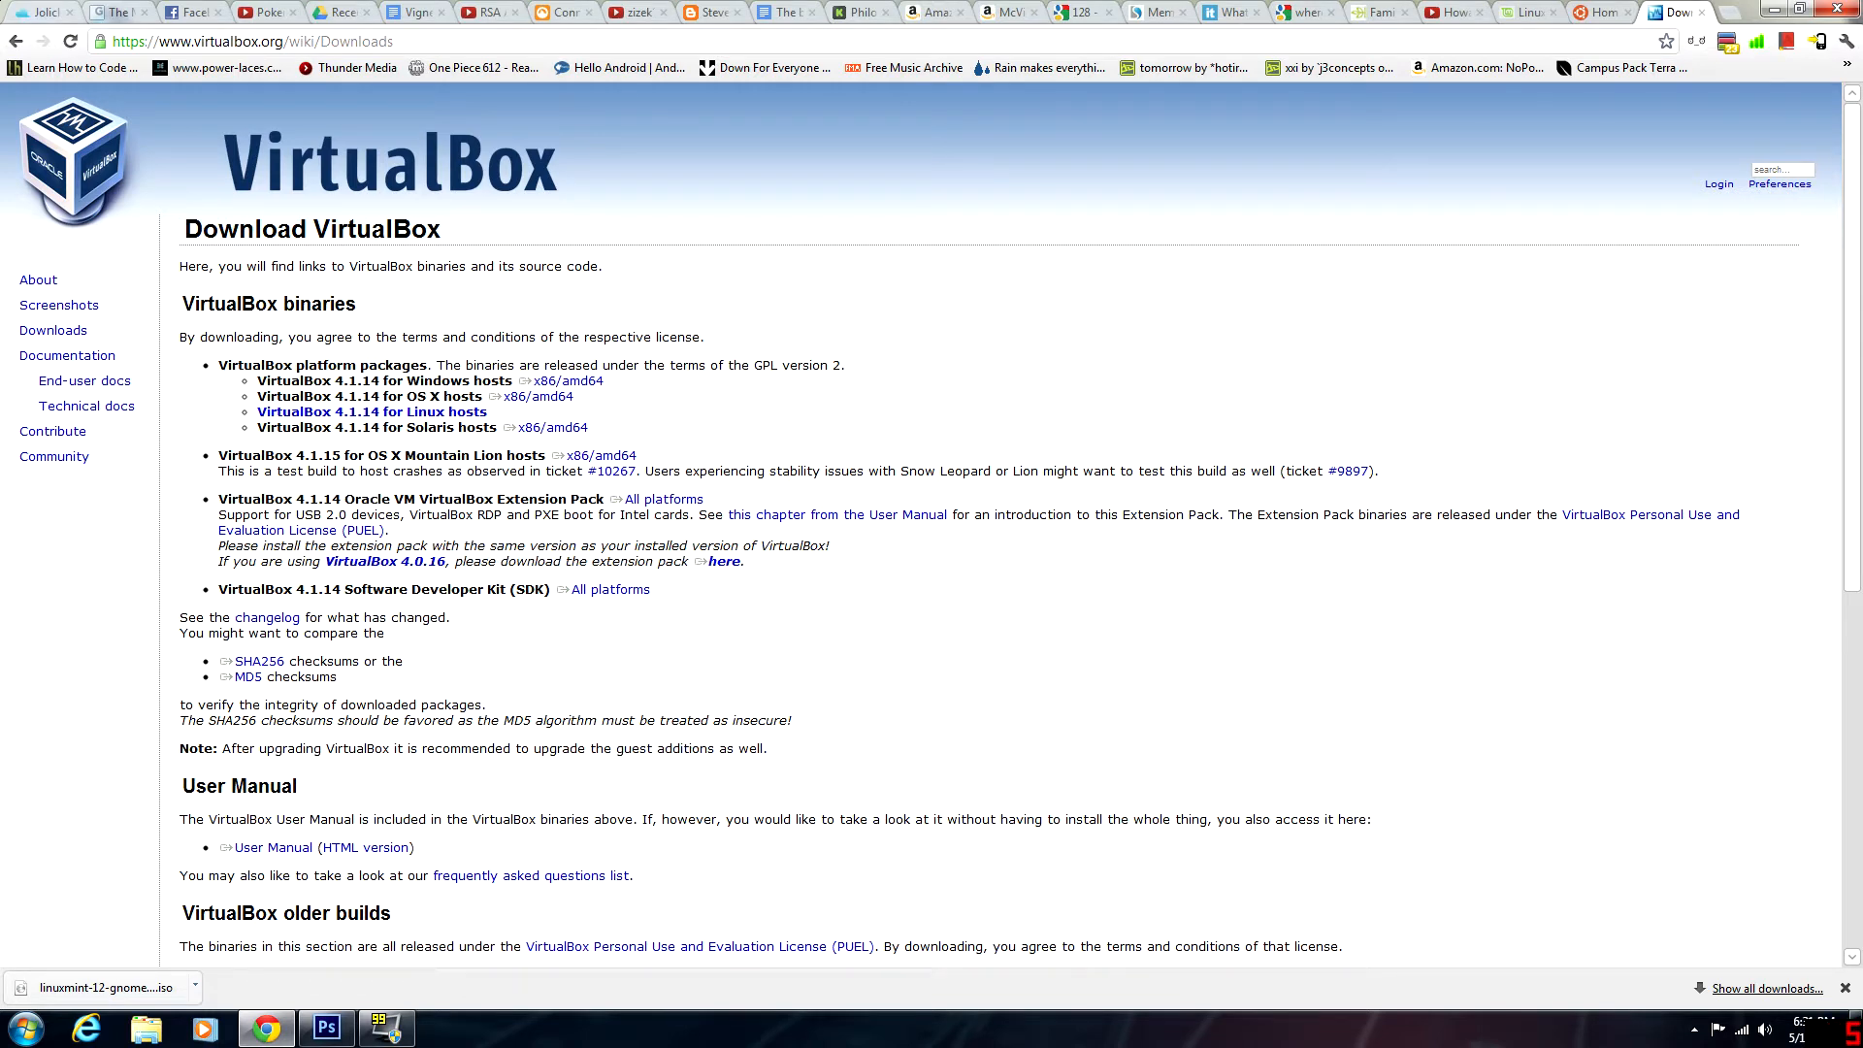
# - Start downloading VirtualBox 4.1.14 for Windows hosts (x86/amd64) and cancel the download
pyautogui.click(582, 380)
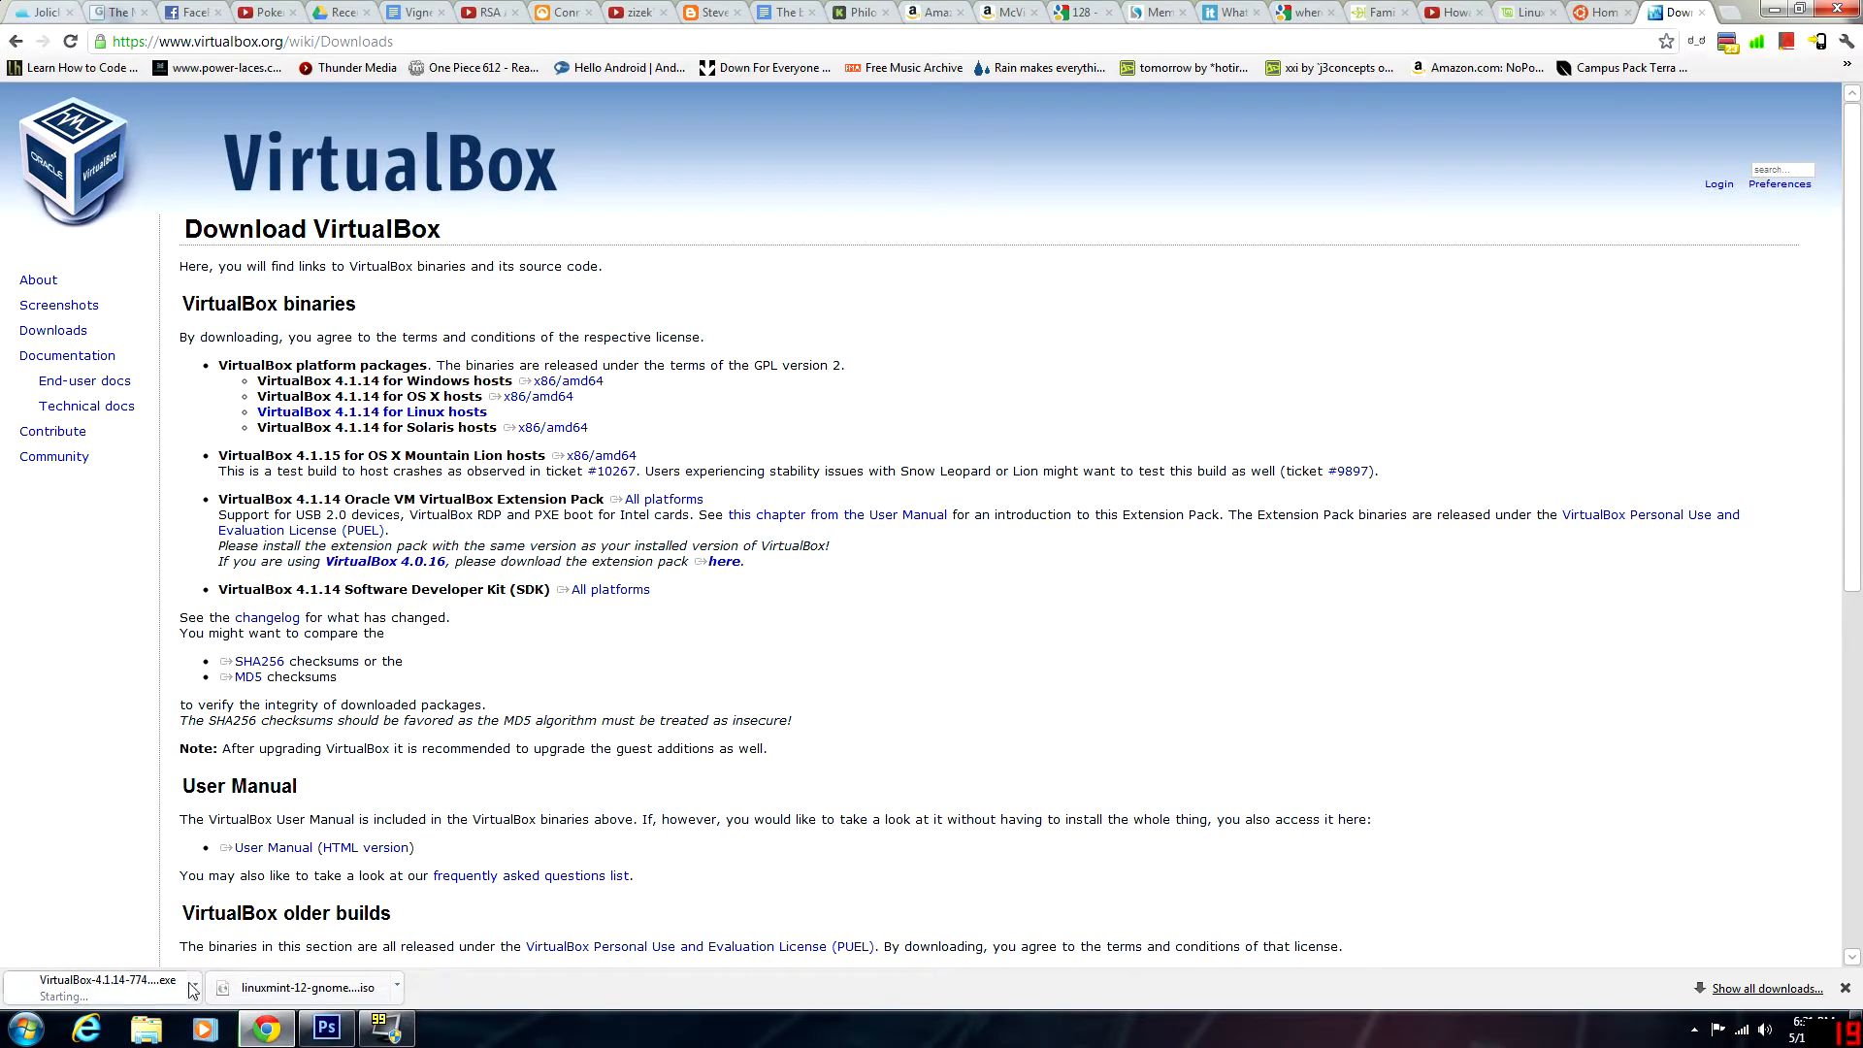
pyautogui.click(193, 988)
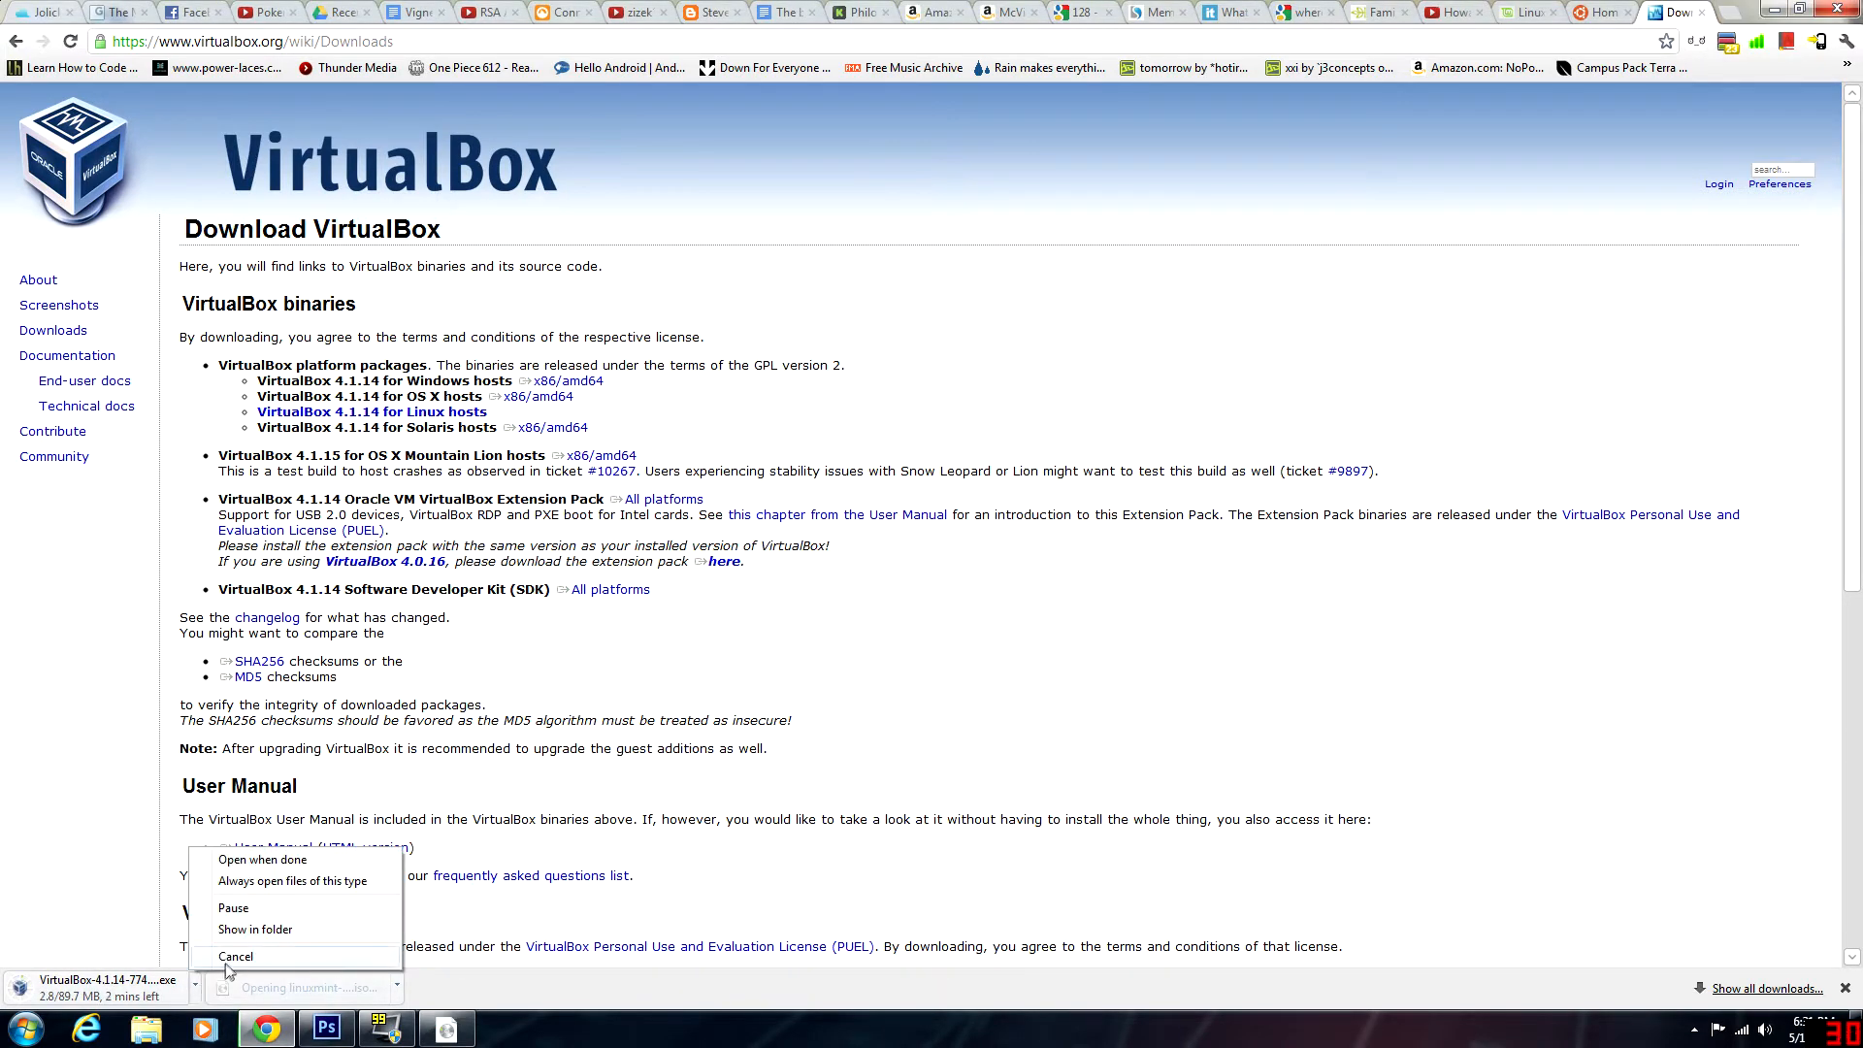
pyautogui.click(233, 957)
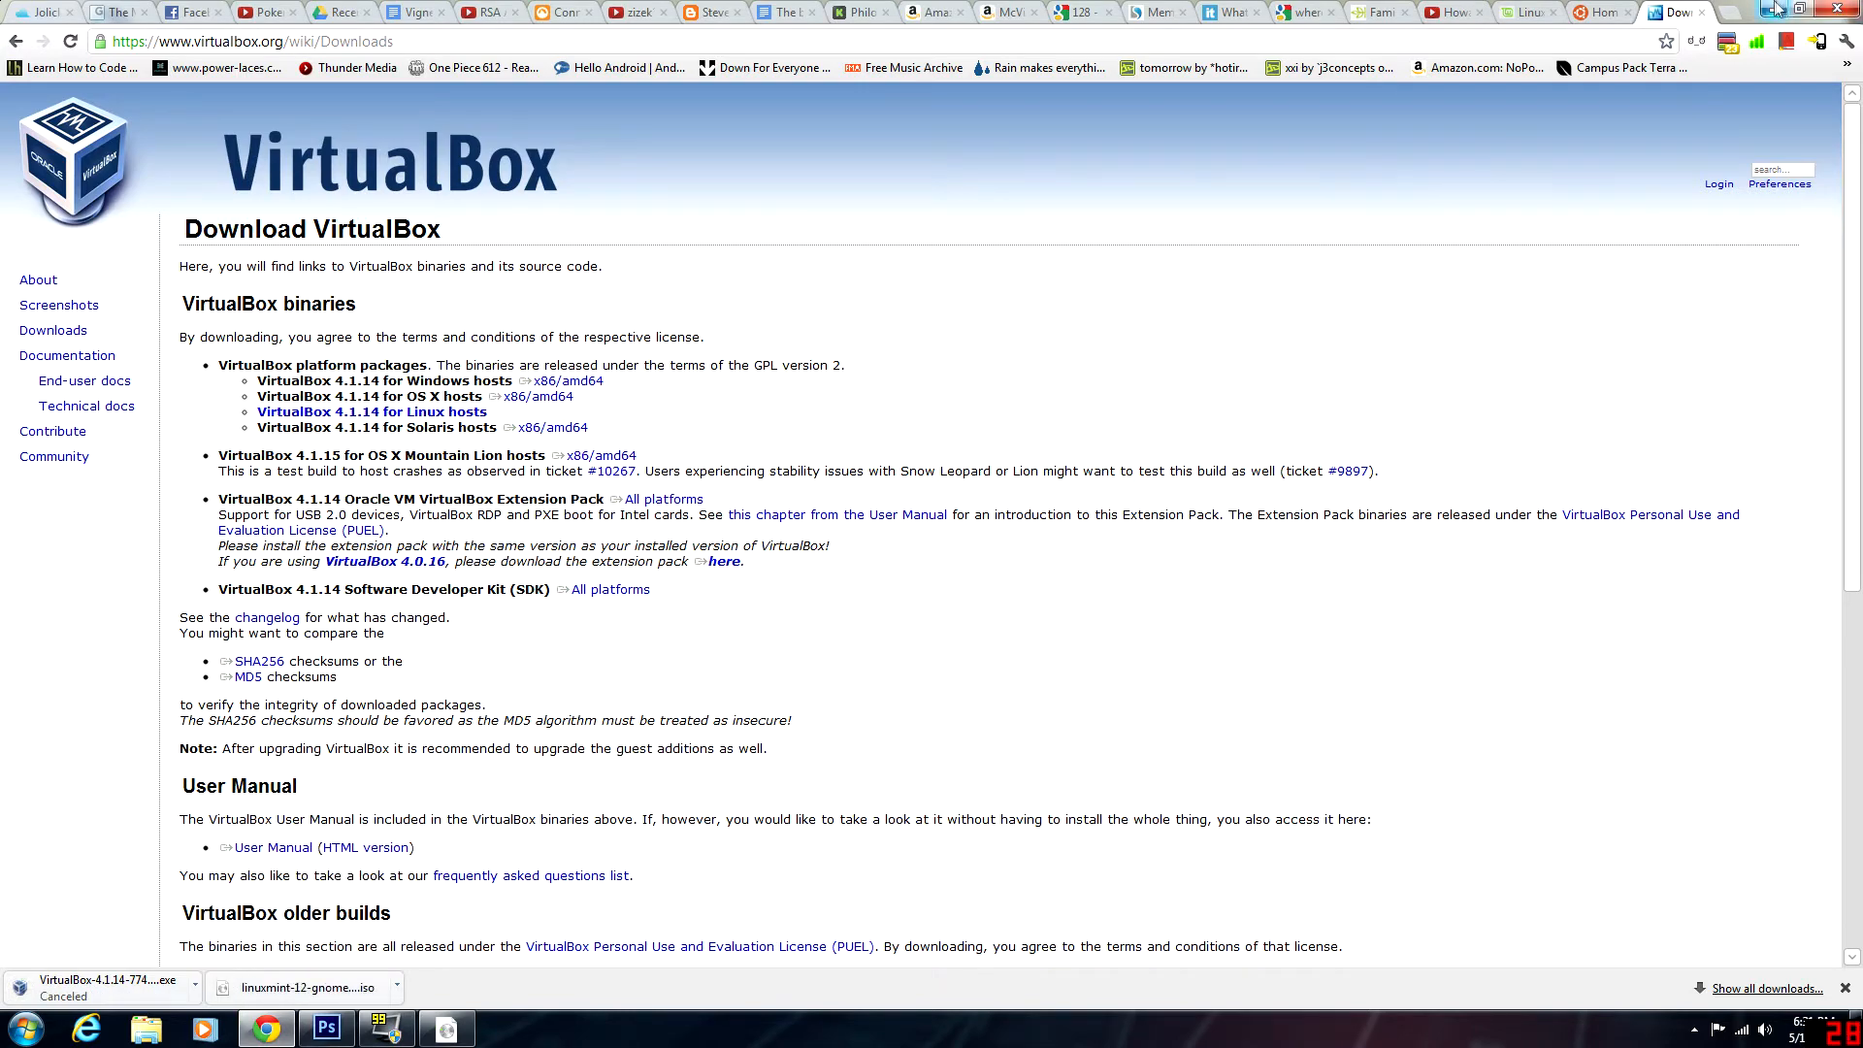
# - Minimize the browser, dismiss the Windows Disc Image Burner and switch to Oracle VM VirtualBox from the desktop
pyautogui.click(1774, 9)
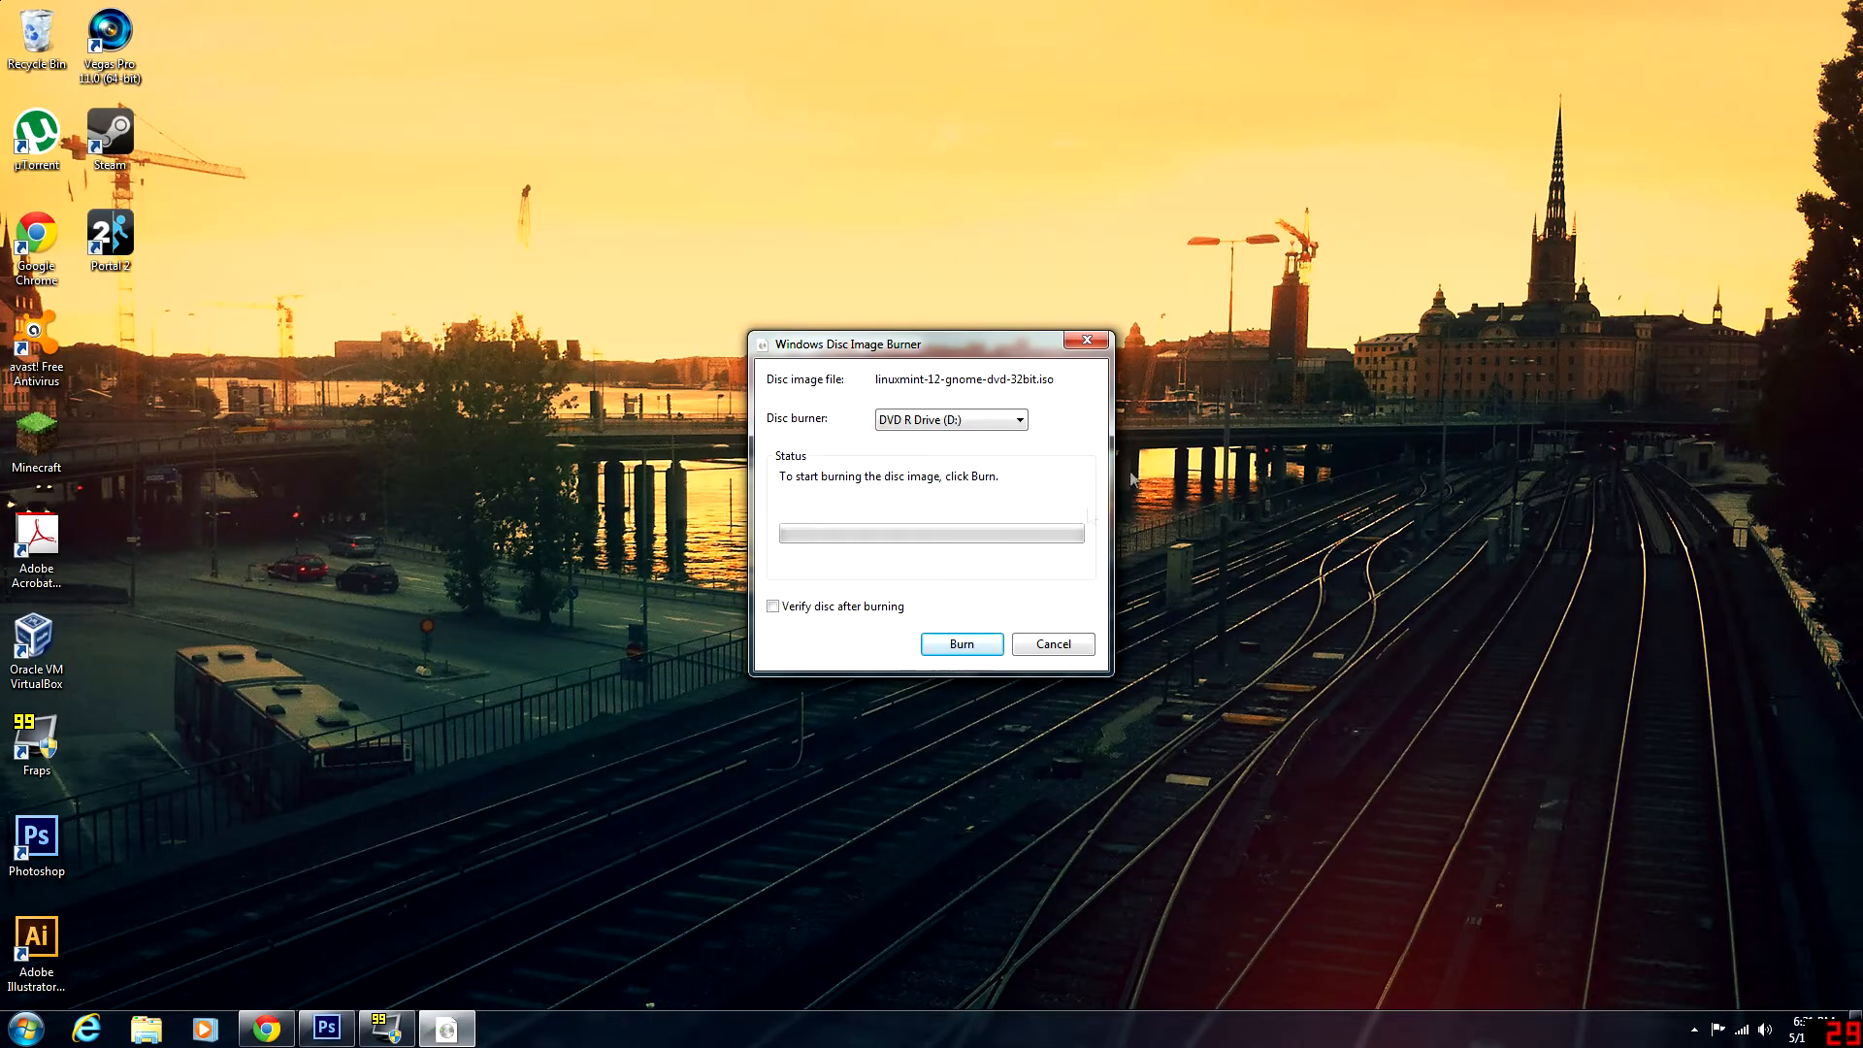
pyautogui.click(1087, 339)
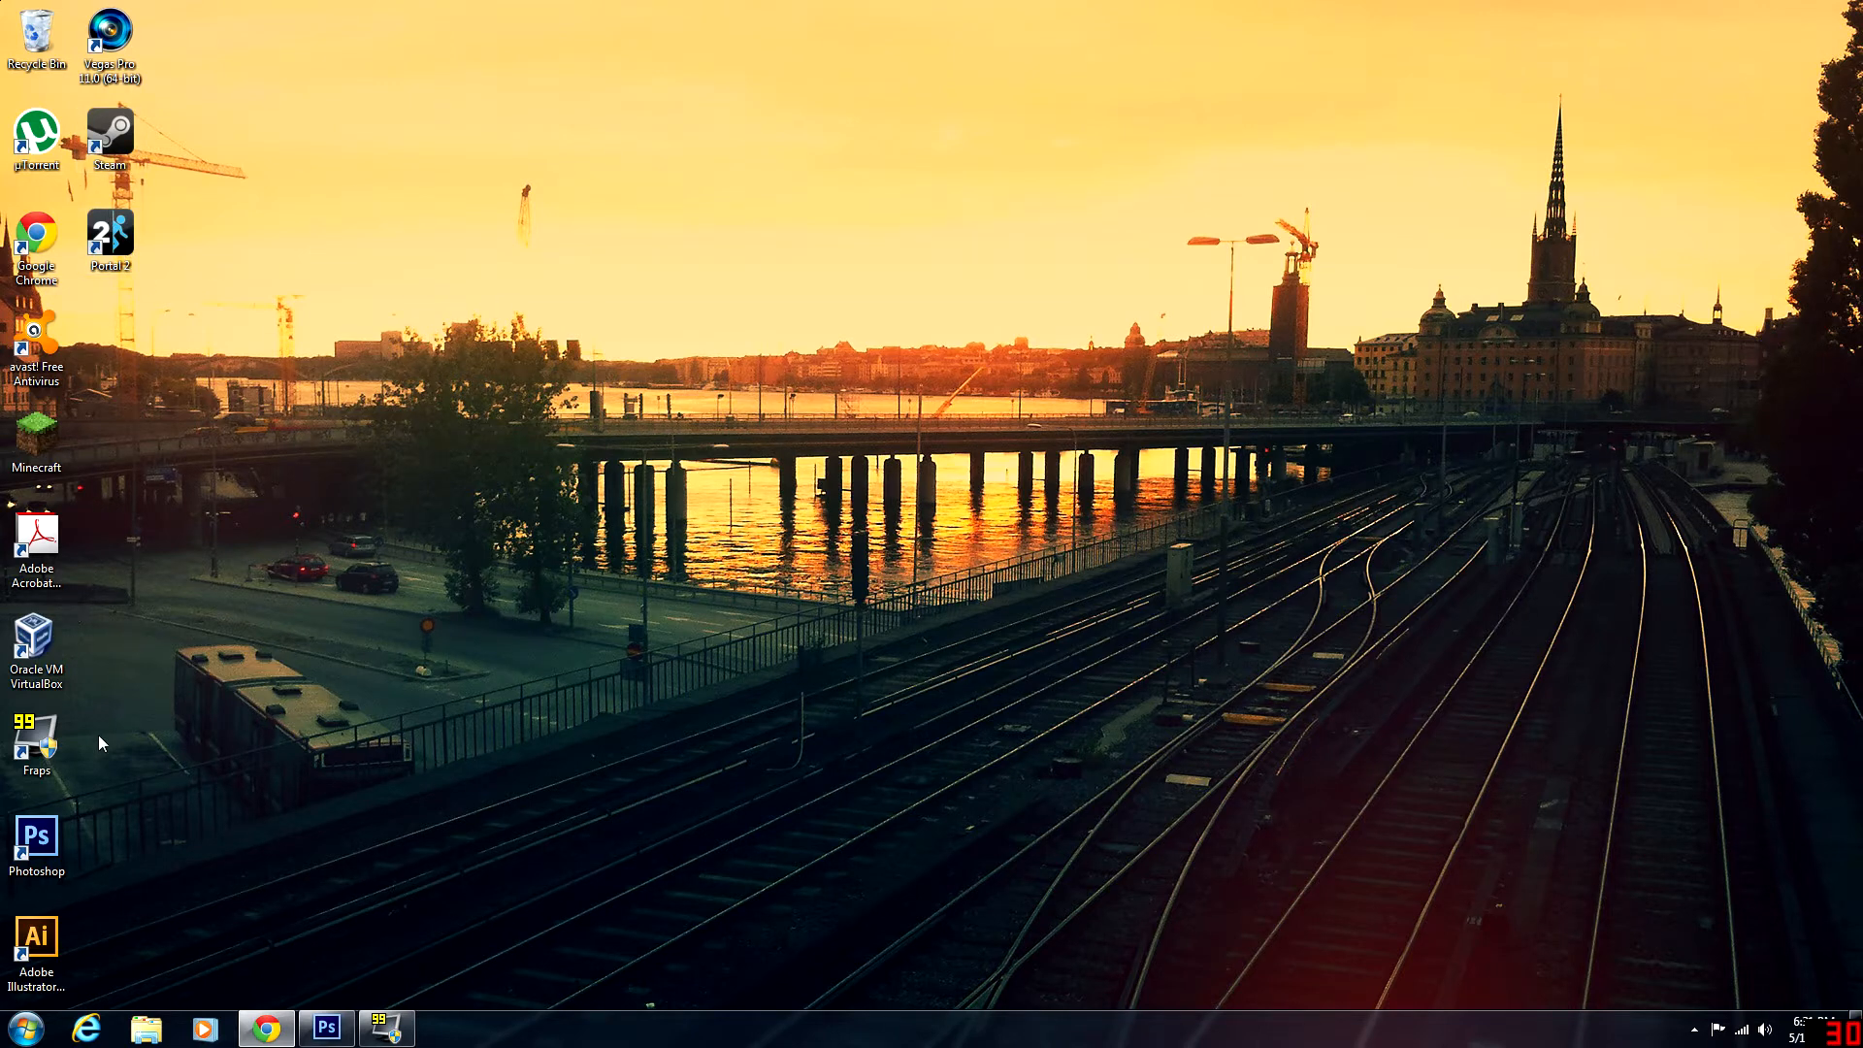
pyautogui.doubleClick(36, 642)
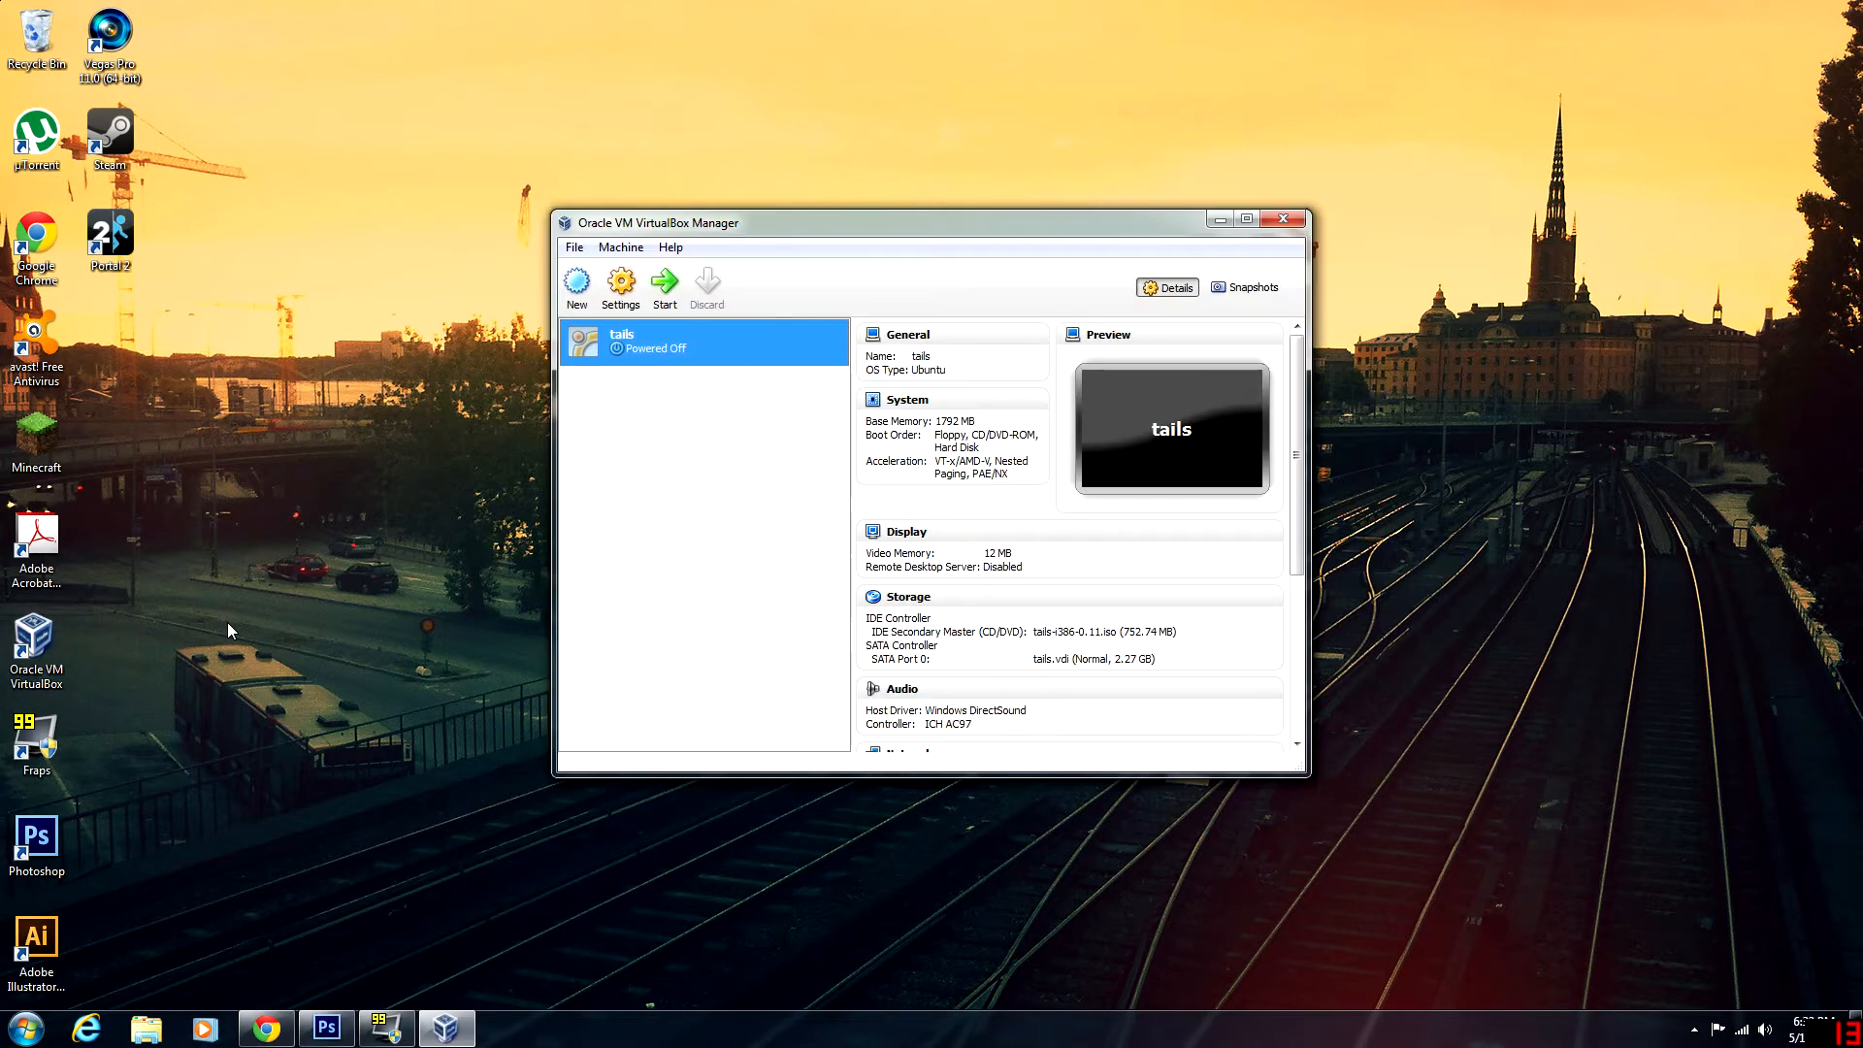
pyautogui.moveTo(770, 243); pyautogui.dragTo(843, 249)
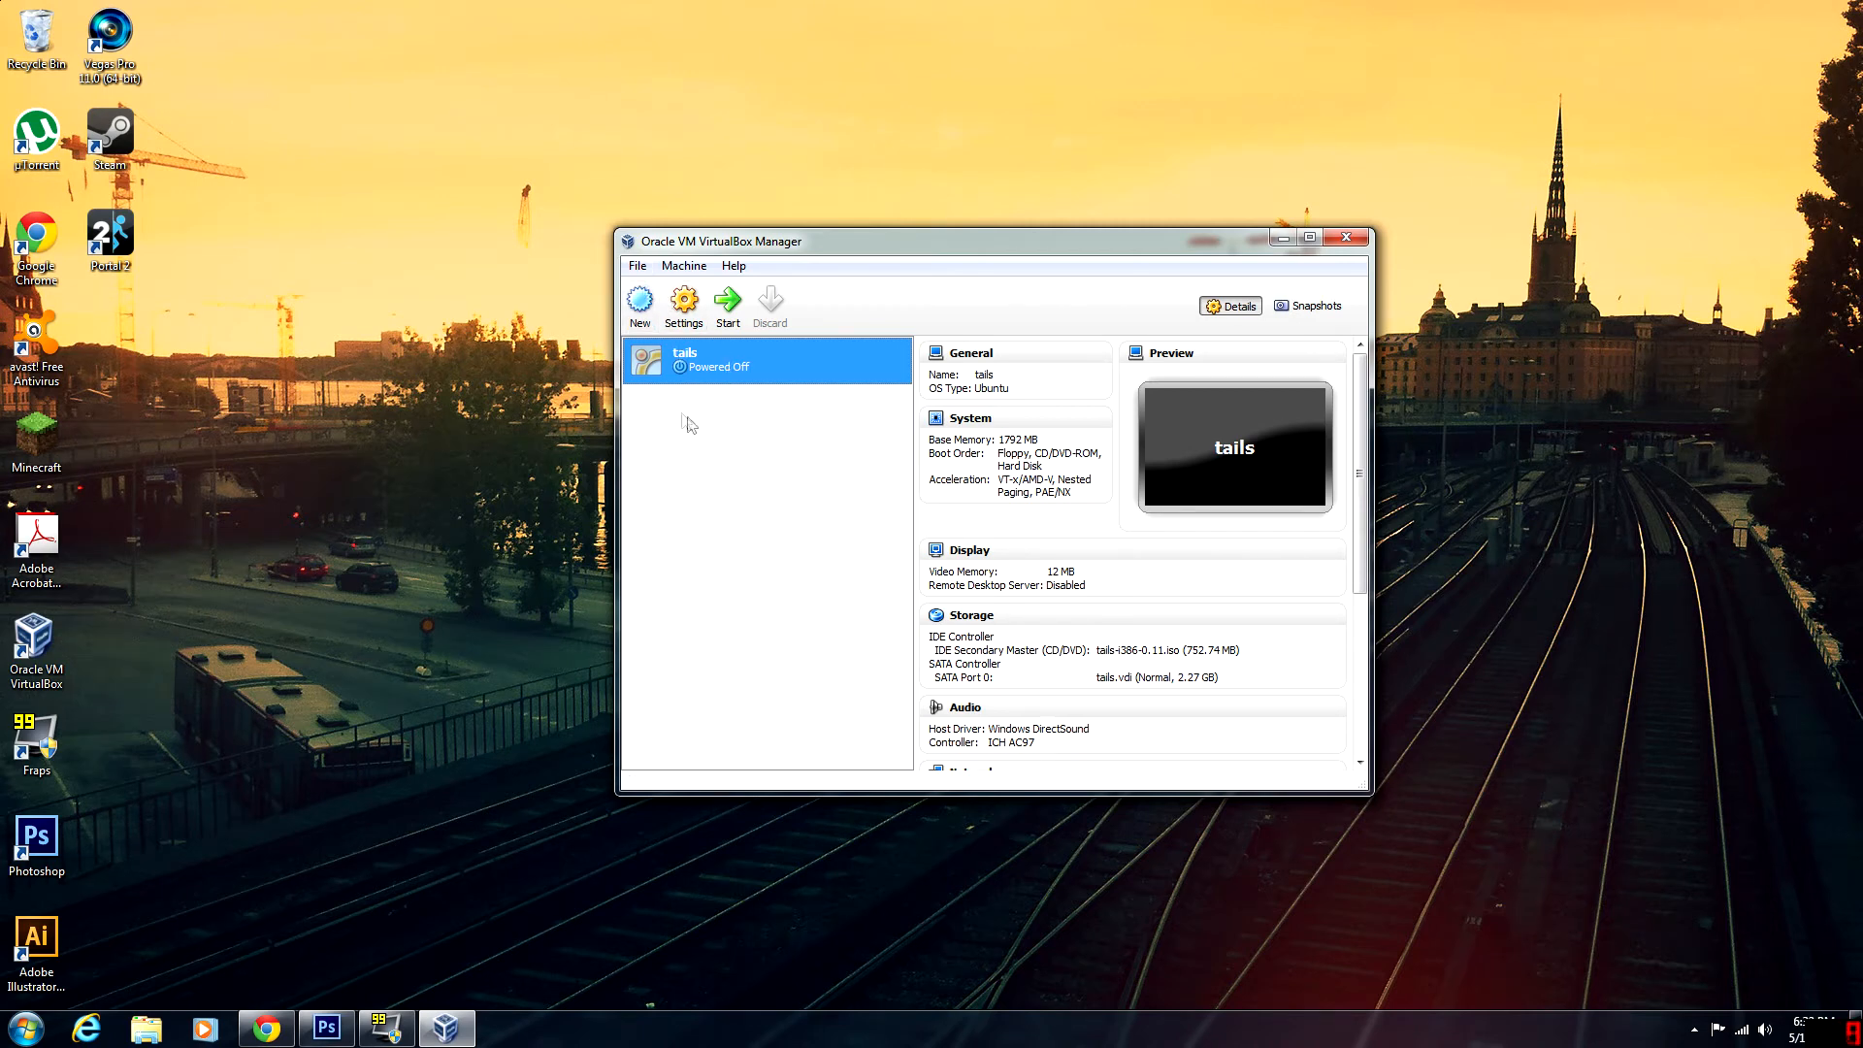
# - Start creating a new virtual machine and name it Linux Mint
pyautogui.click(641, 312)
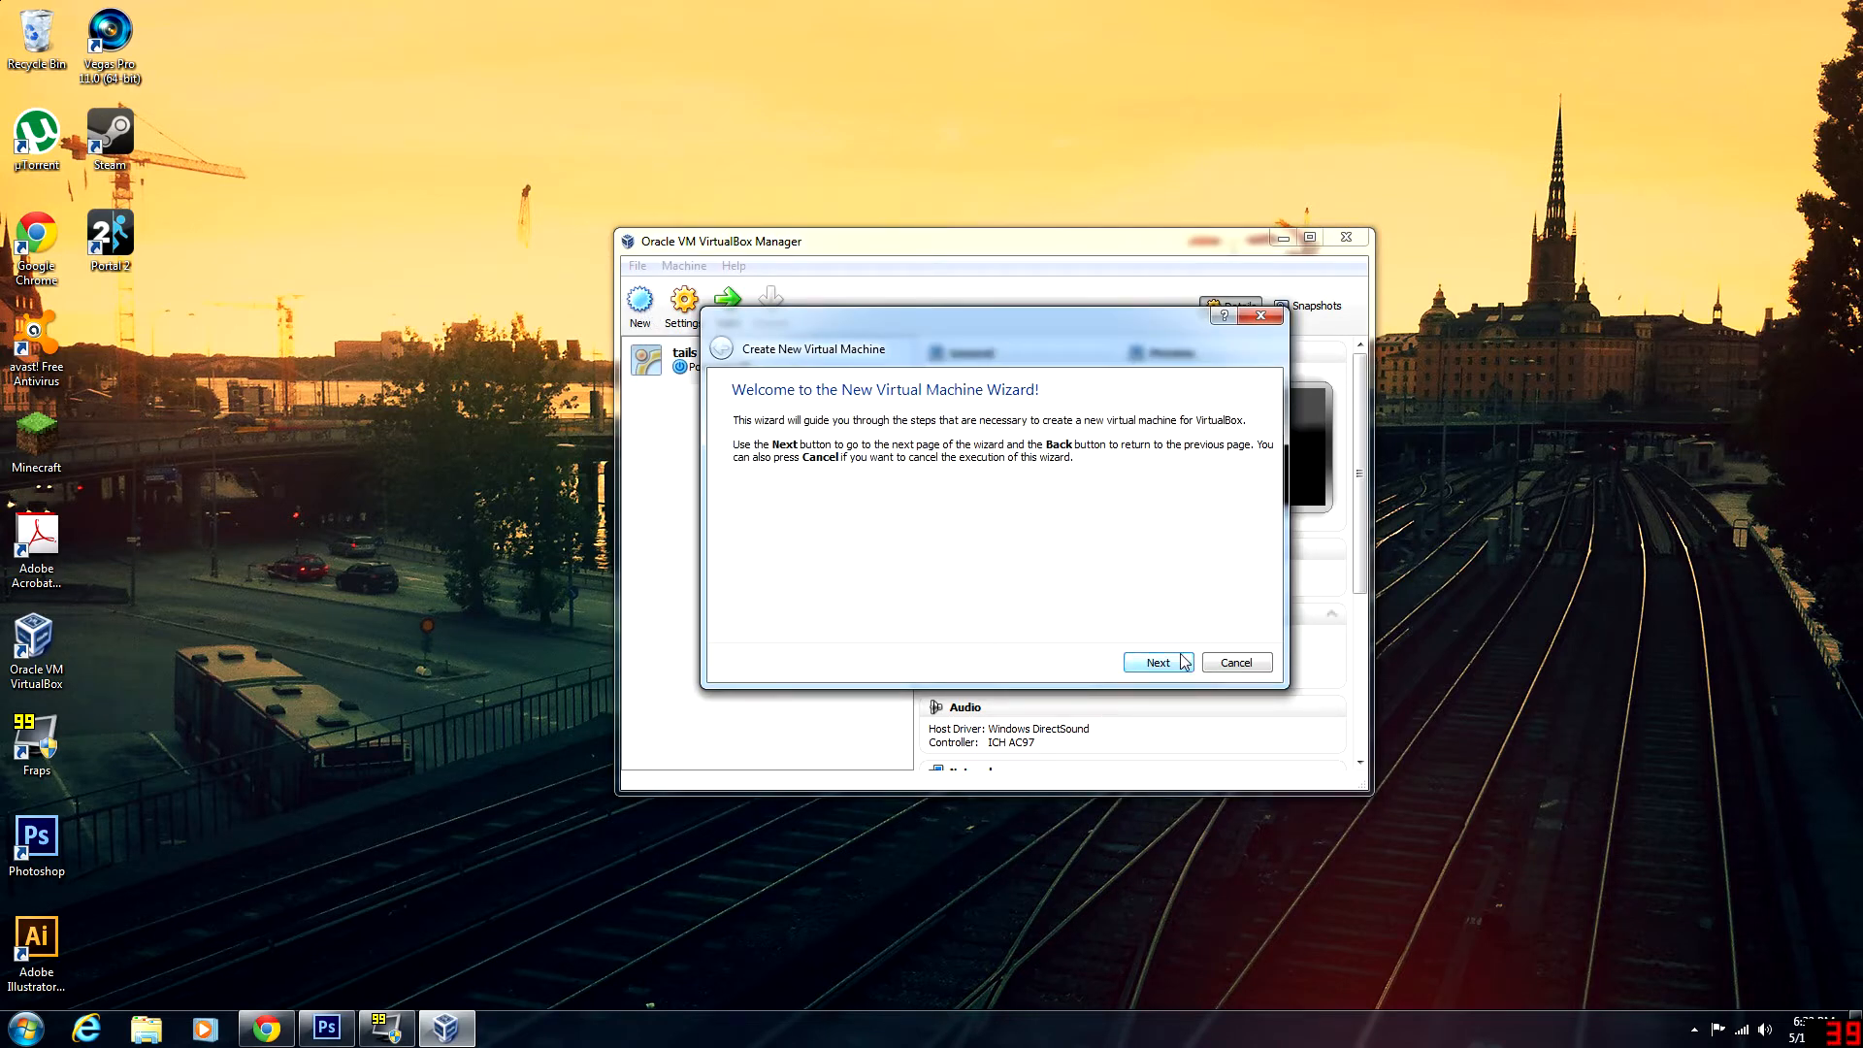
pyautogui.click(1157, 663)
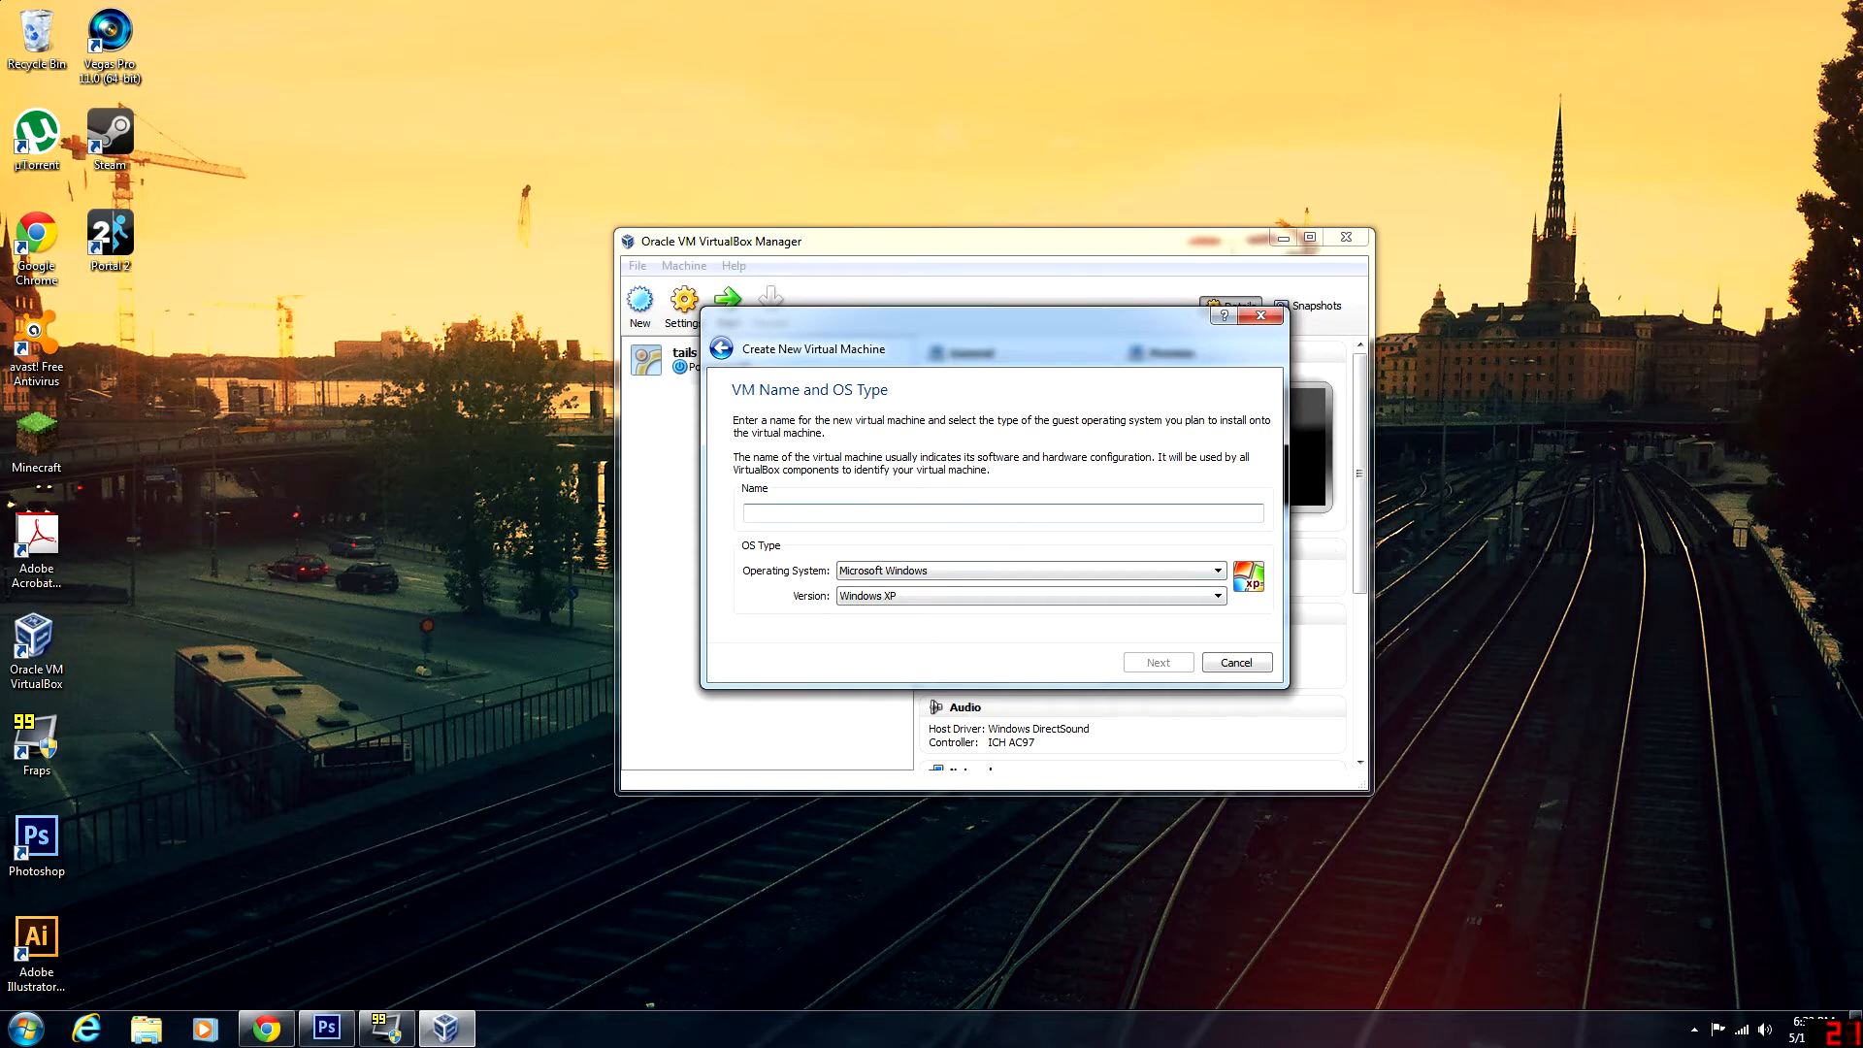
pyautogui.write('Linux Mint')
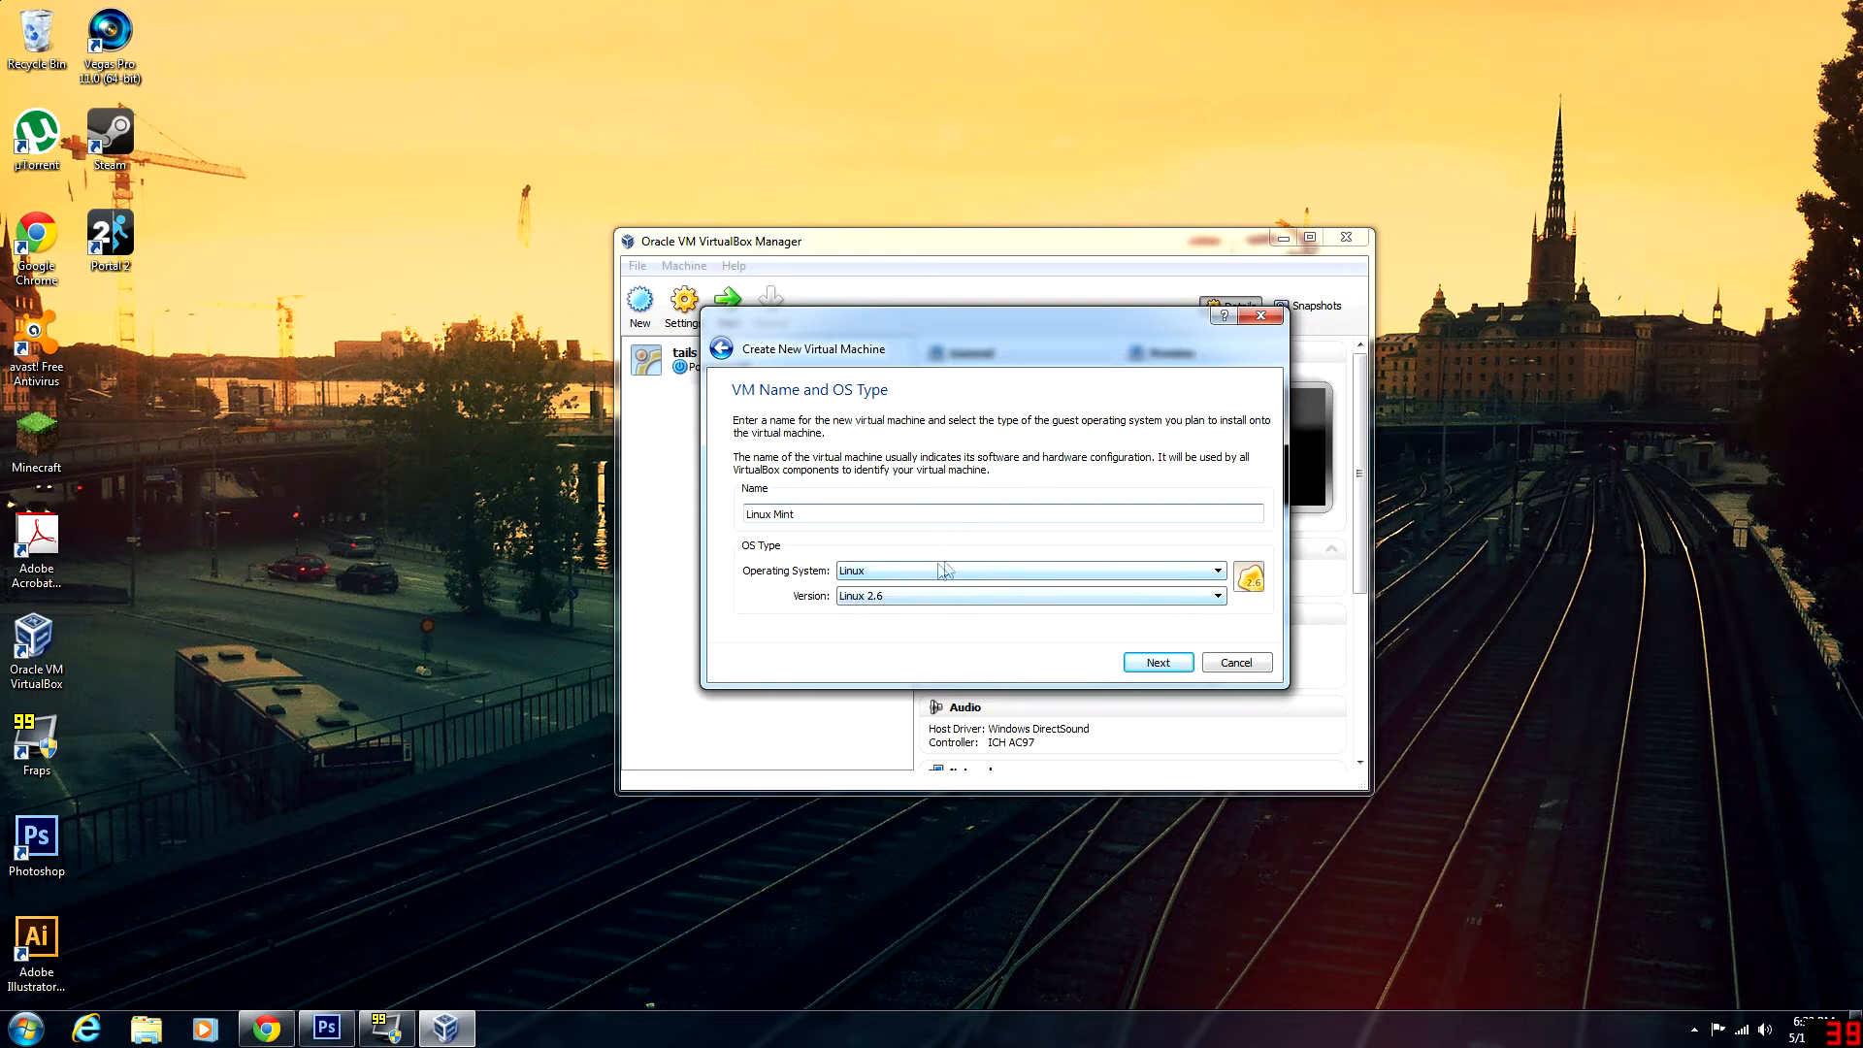
# - Set the guest operating system version to Ubuntu and continue to the memory settings
pyautogui.click(1000, 603)
pyautogui.scroll(-1, 988, 660)
pyautogui.scroll(1, 988, 659)
pyautogui.scroll(-3, 987, 661)
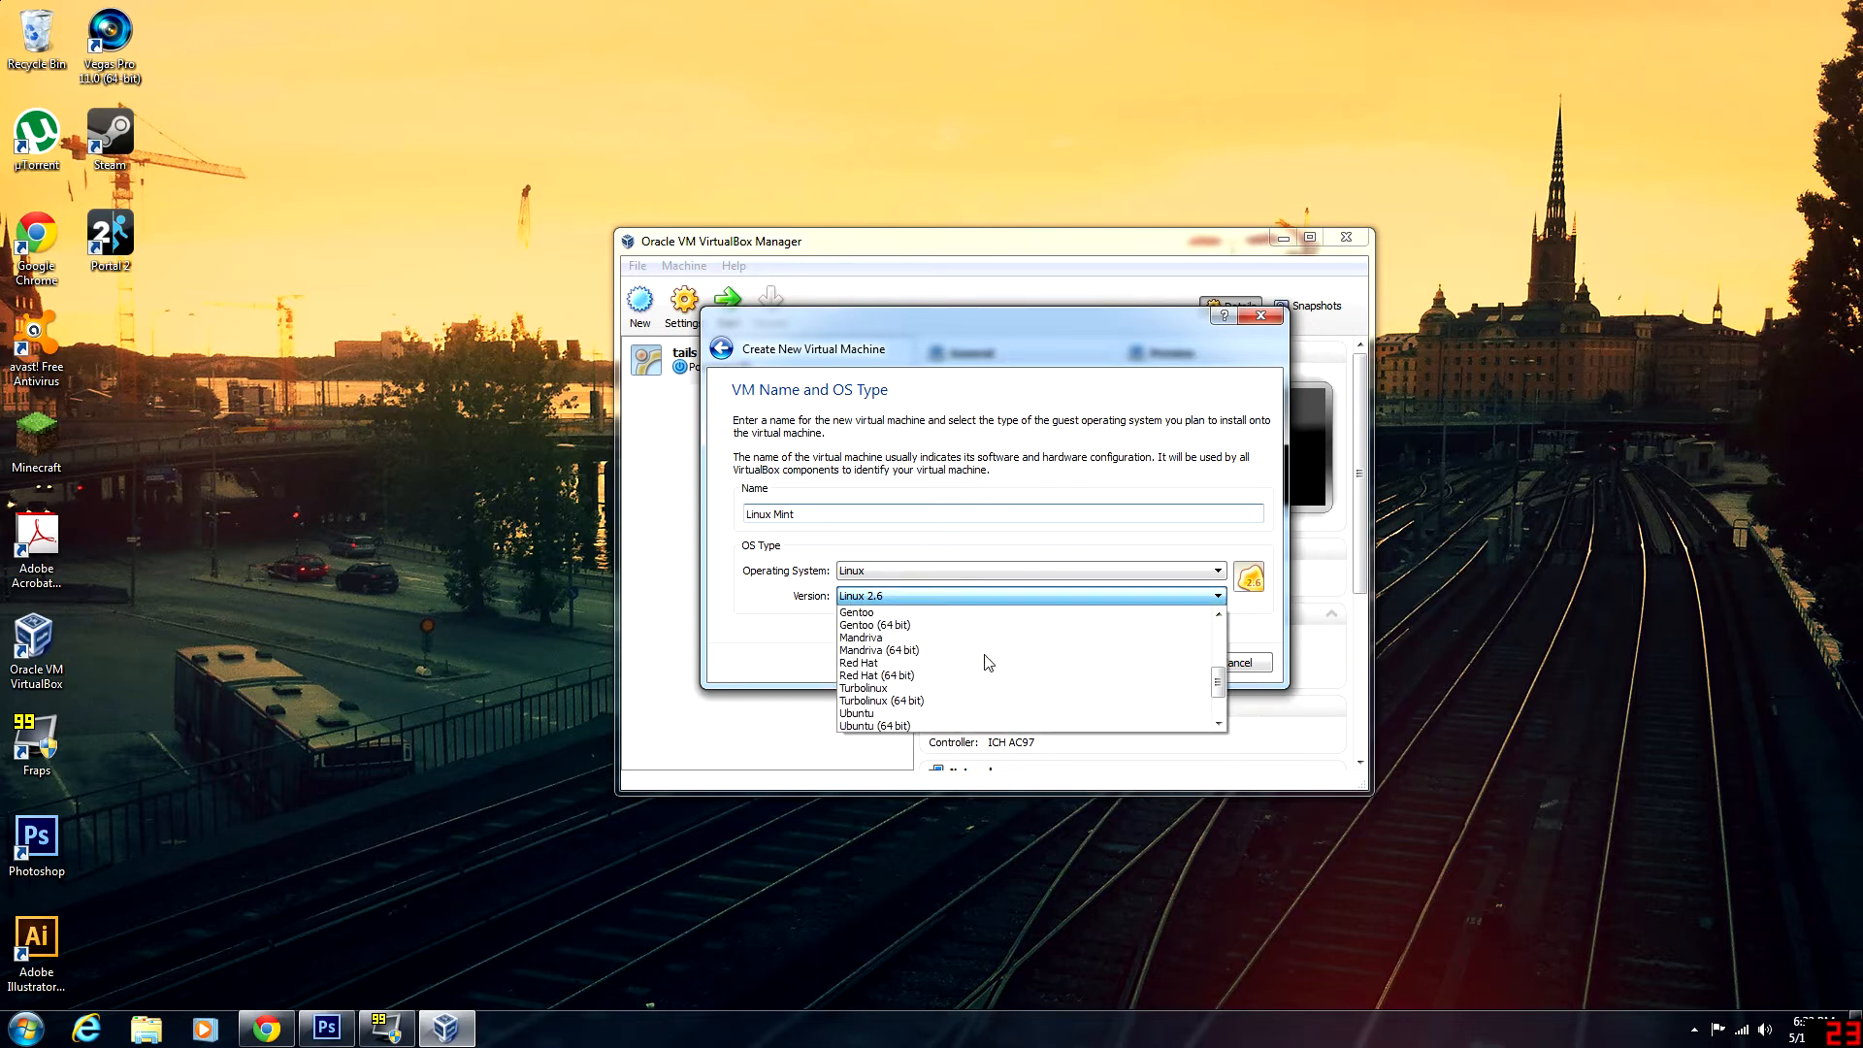
pyautogui.scroll(3, 987, 662)
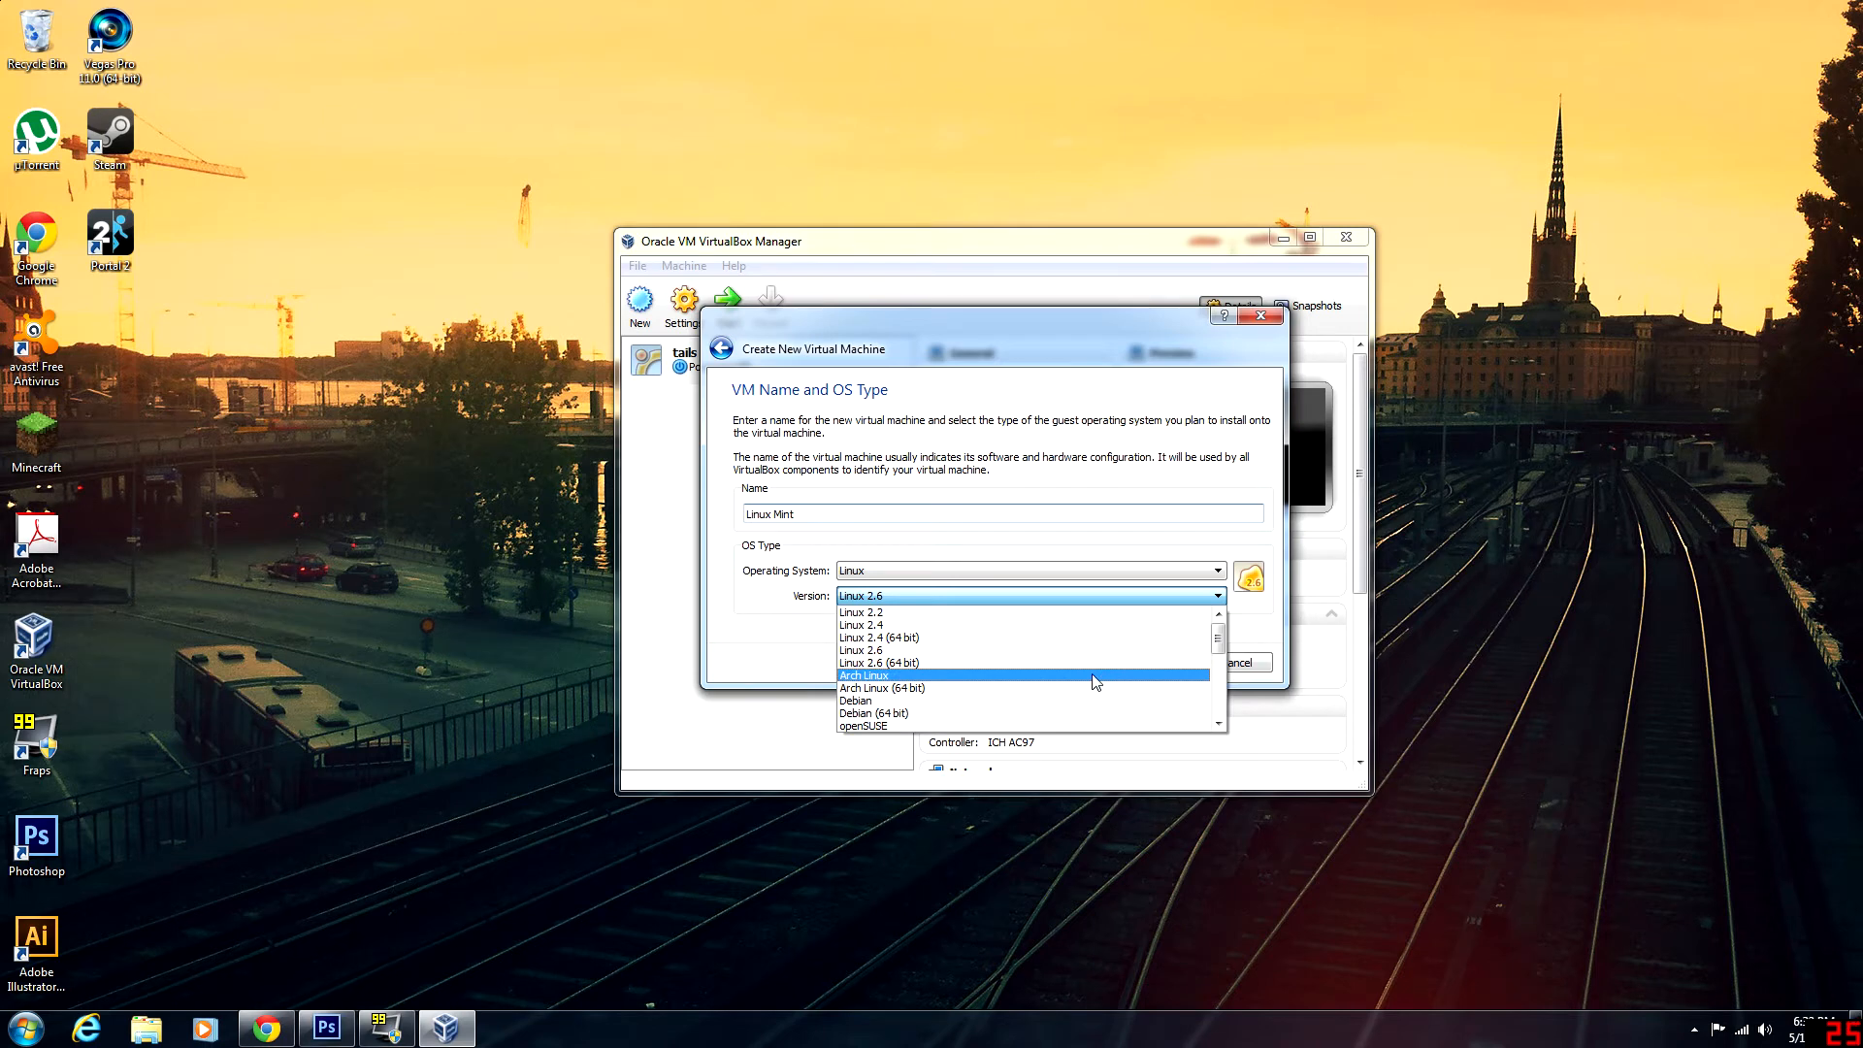
pyautogui.scroll(-1, 1095, 682)
pyautogui.scroll(-5, 1095, 682)
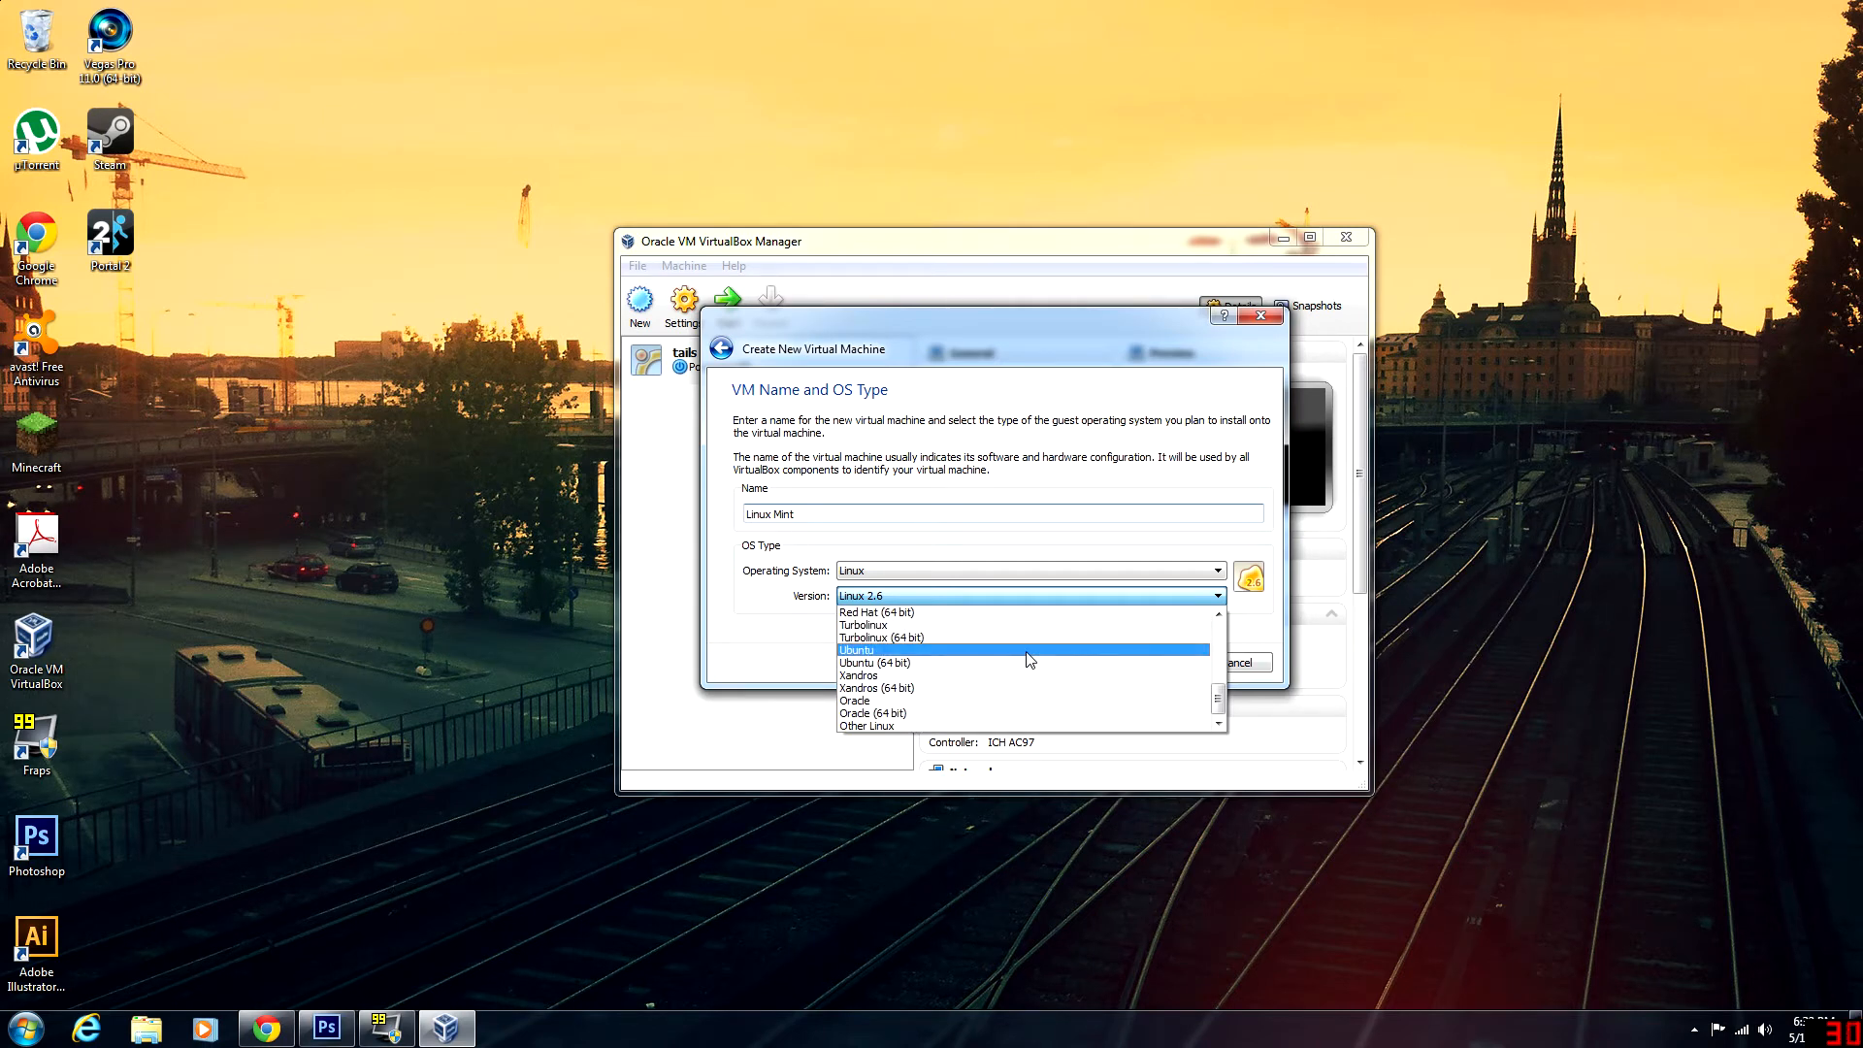
pyautogui.click(1029, 649)
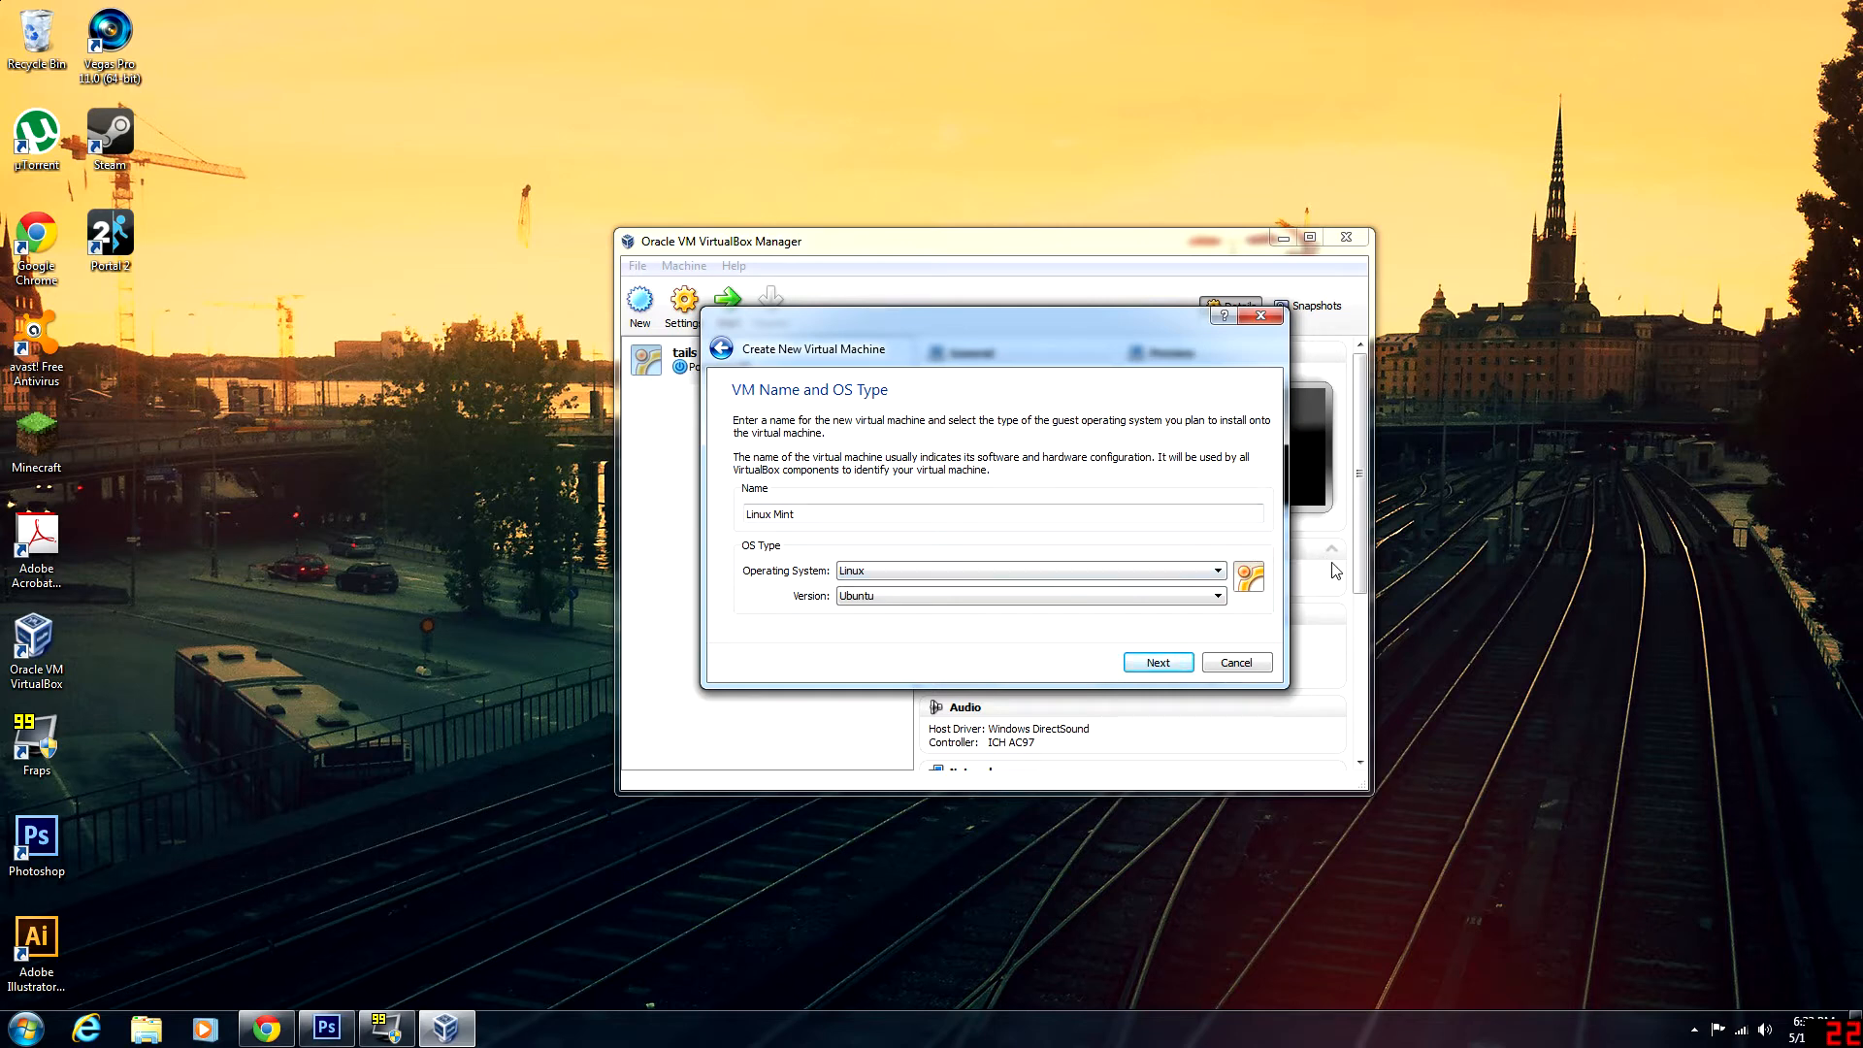
pyautogui.click(1157, 670)
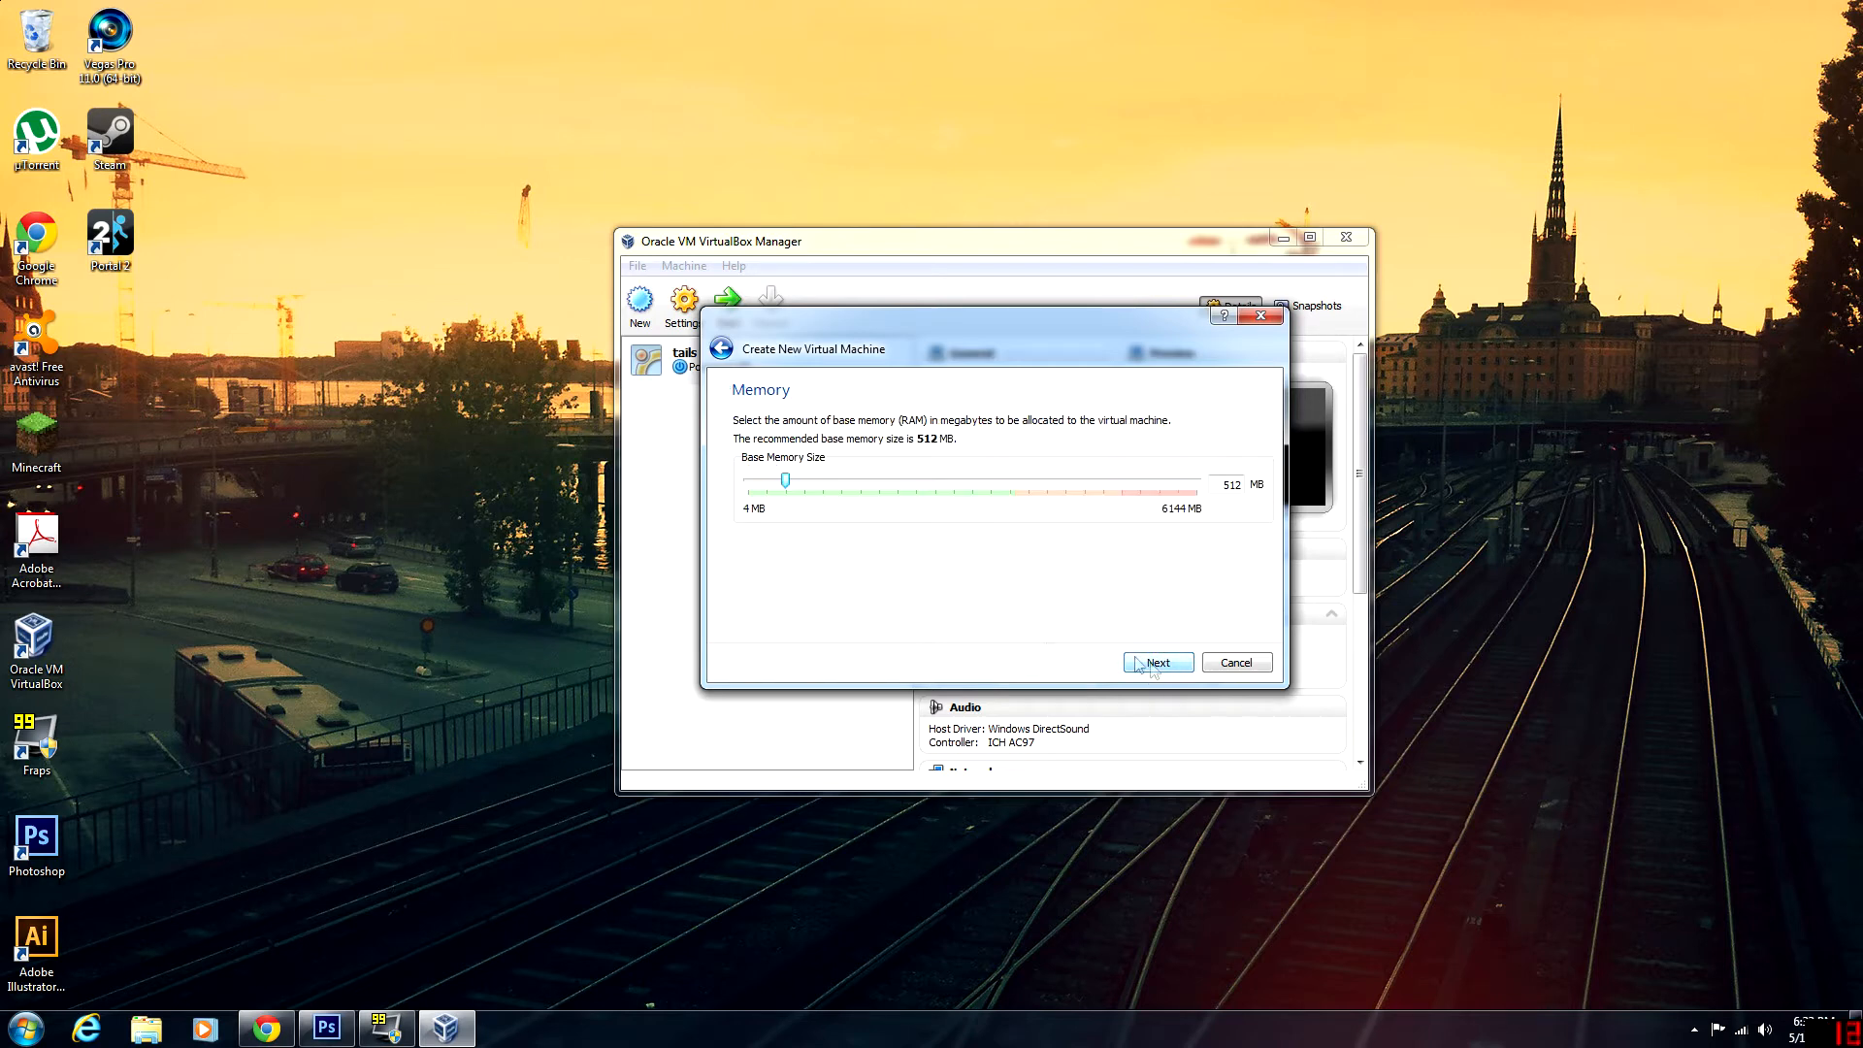
# - Allocate 1875 MB of base memory and choose to create a new start-up hard disk
pyautogui.moveTo(791, 485); pyautogui.dragTo(888, 496)
pyautogui.click(1154, 664)
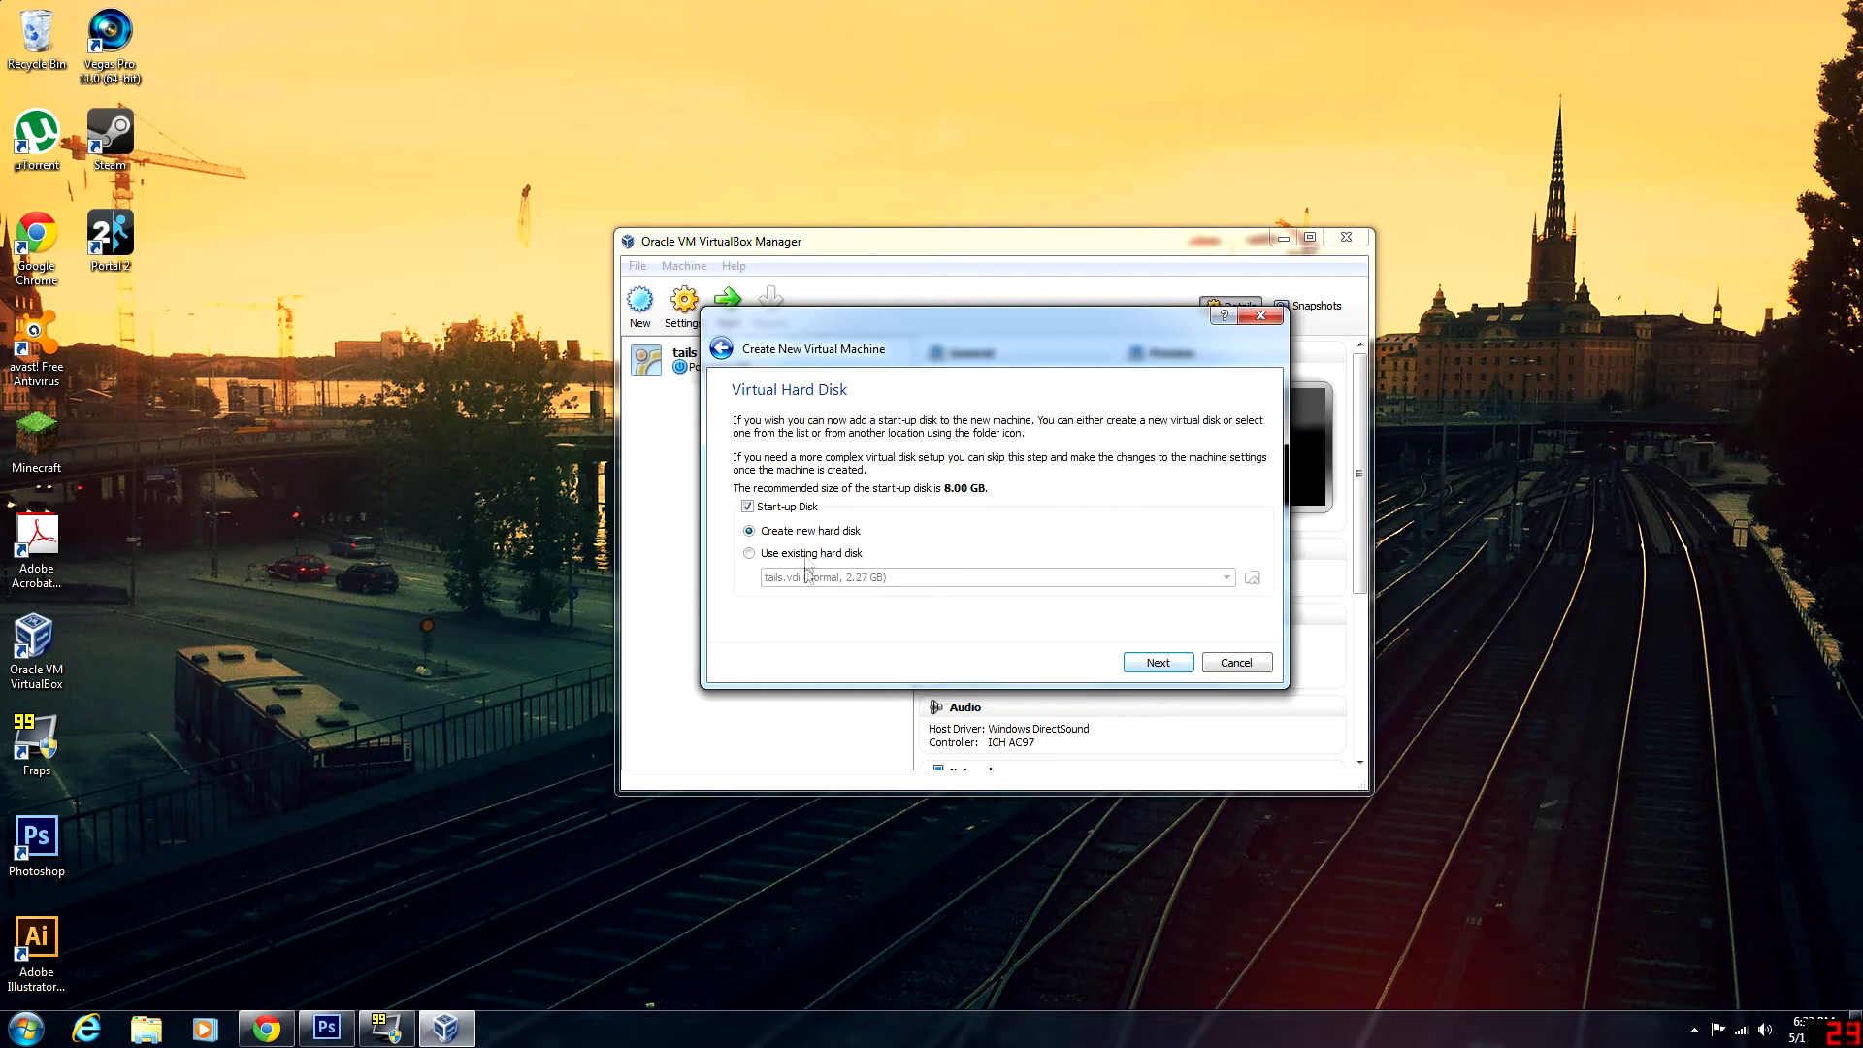
pyautogui.click(1160, 665)
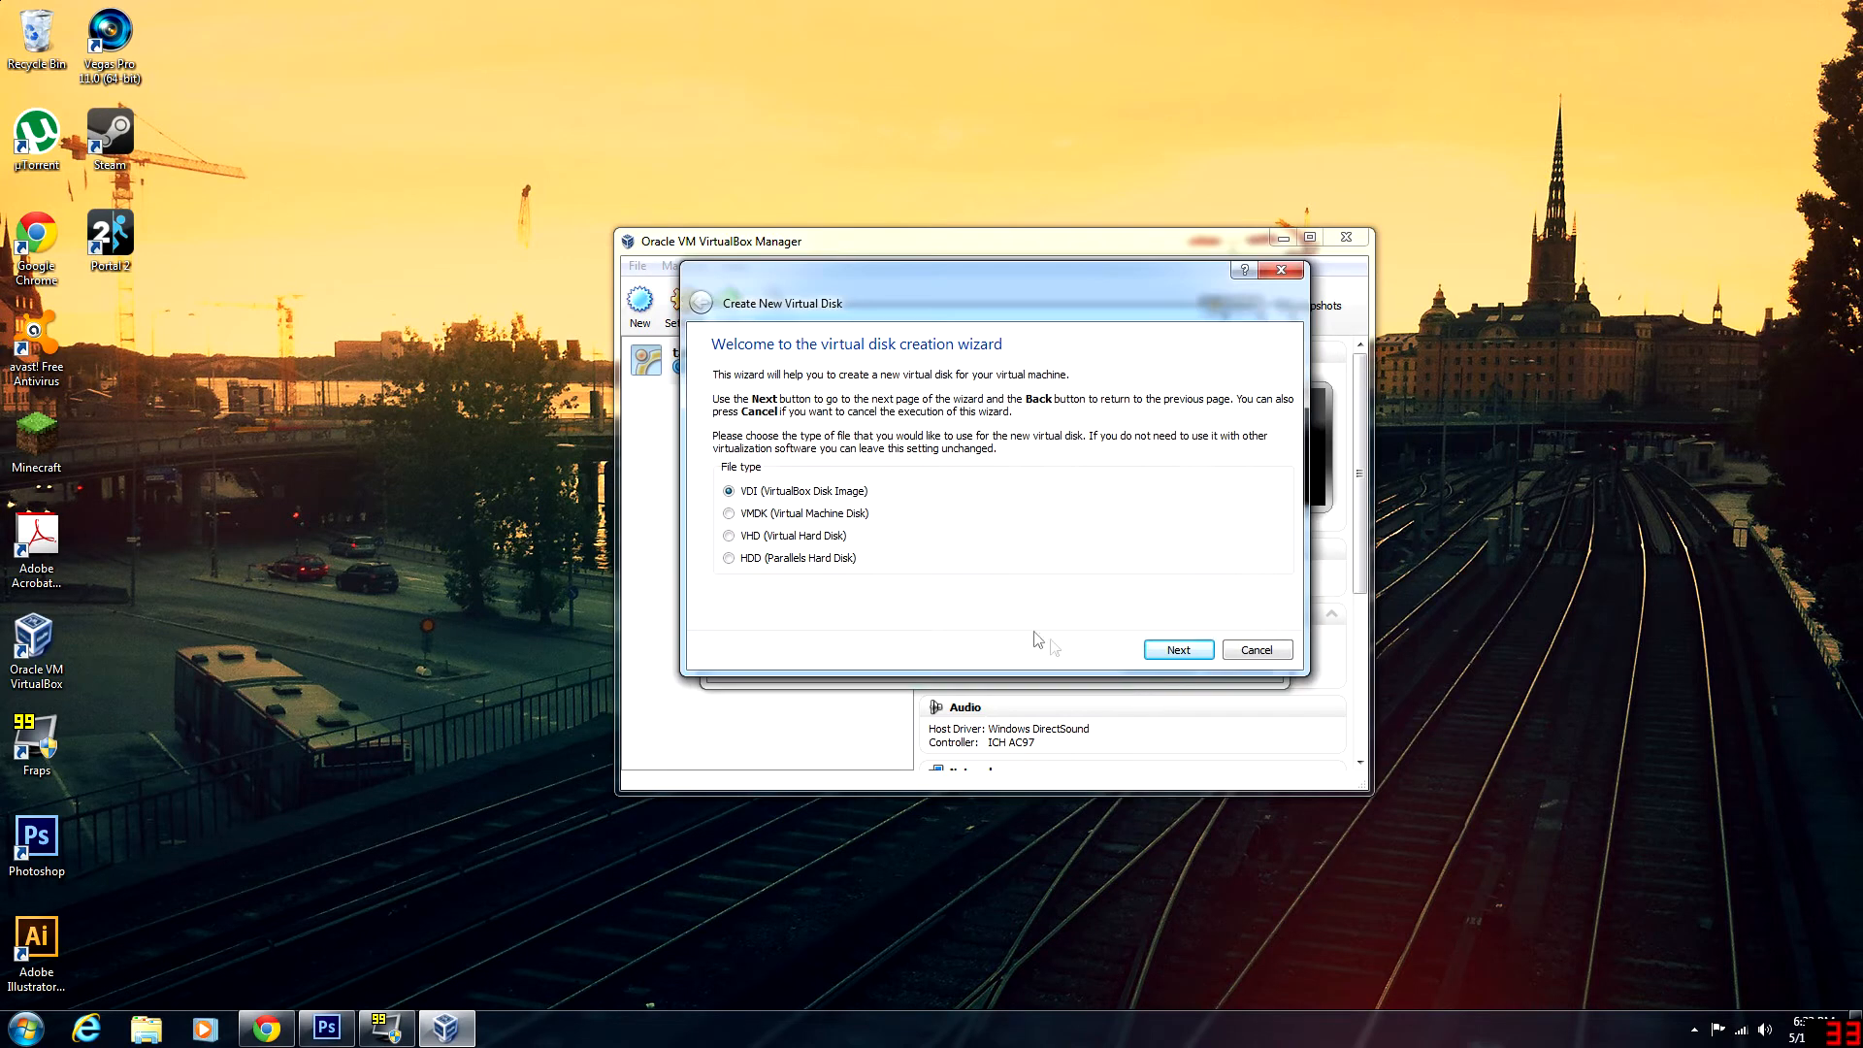
# - Create a dynamically allocated 8.00 GB VDI disk named Linux Mint and finish creating the virtual machine
pyautogui.click(1200, 659)
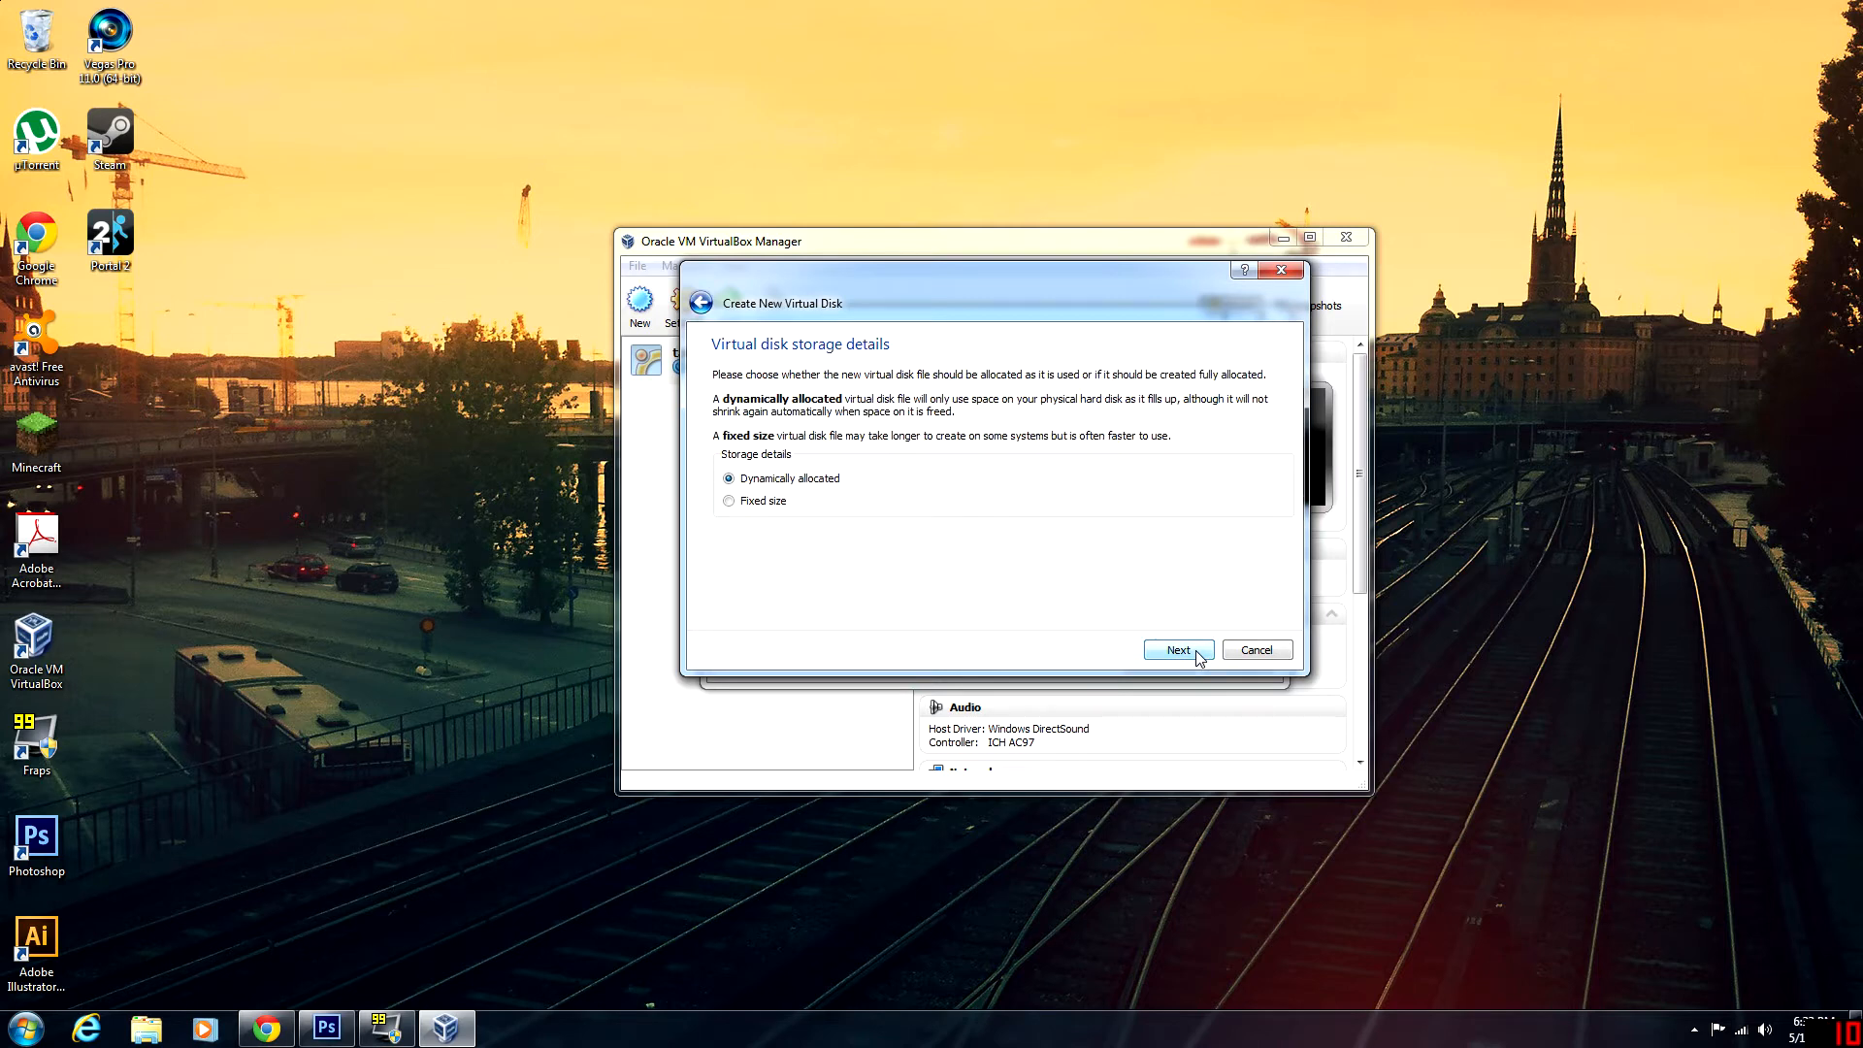
pyautogui.click(1200, 659)
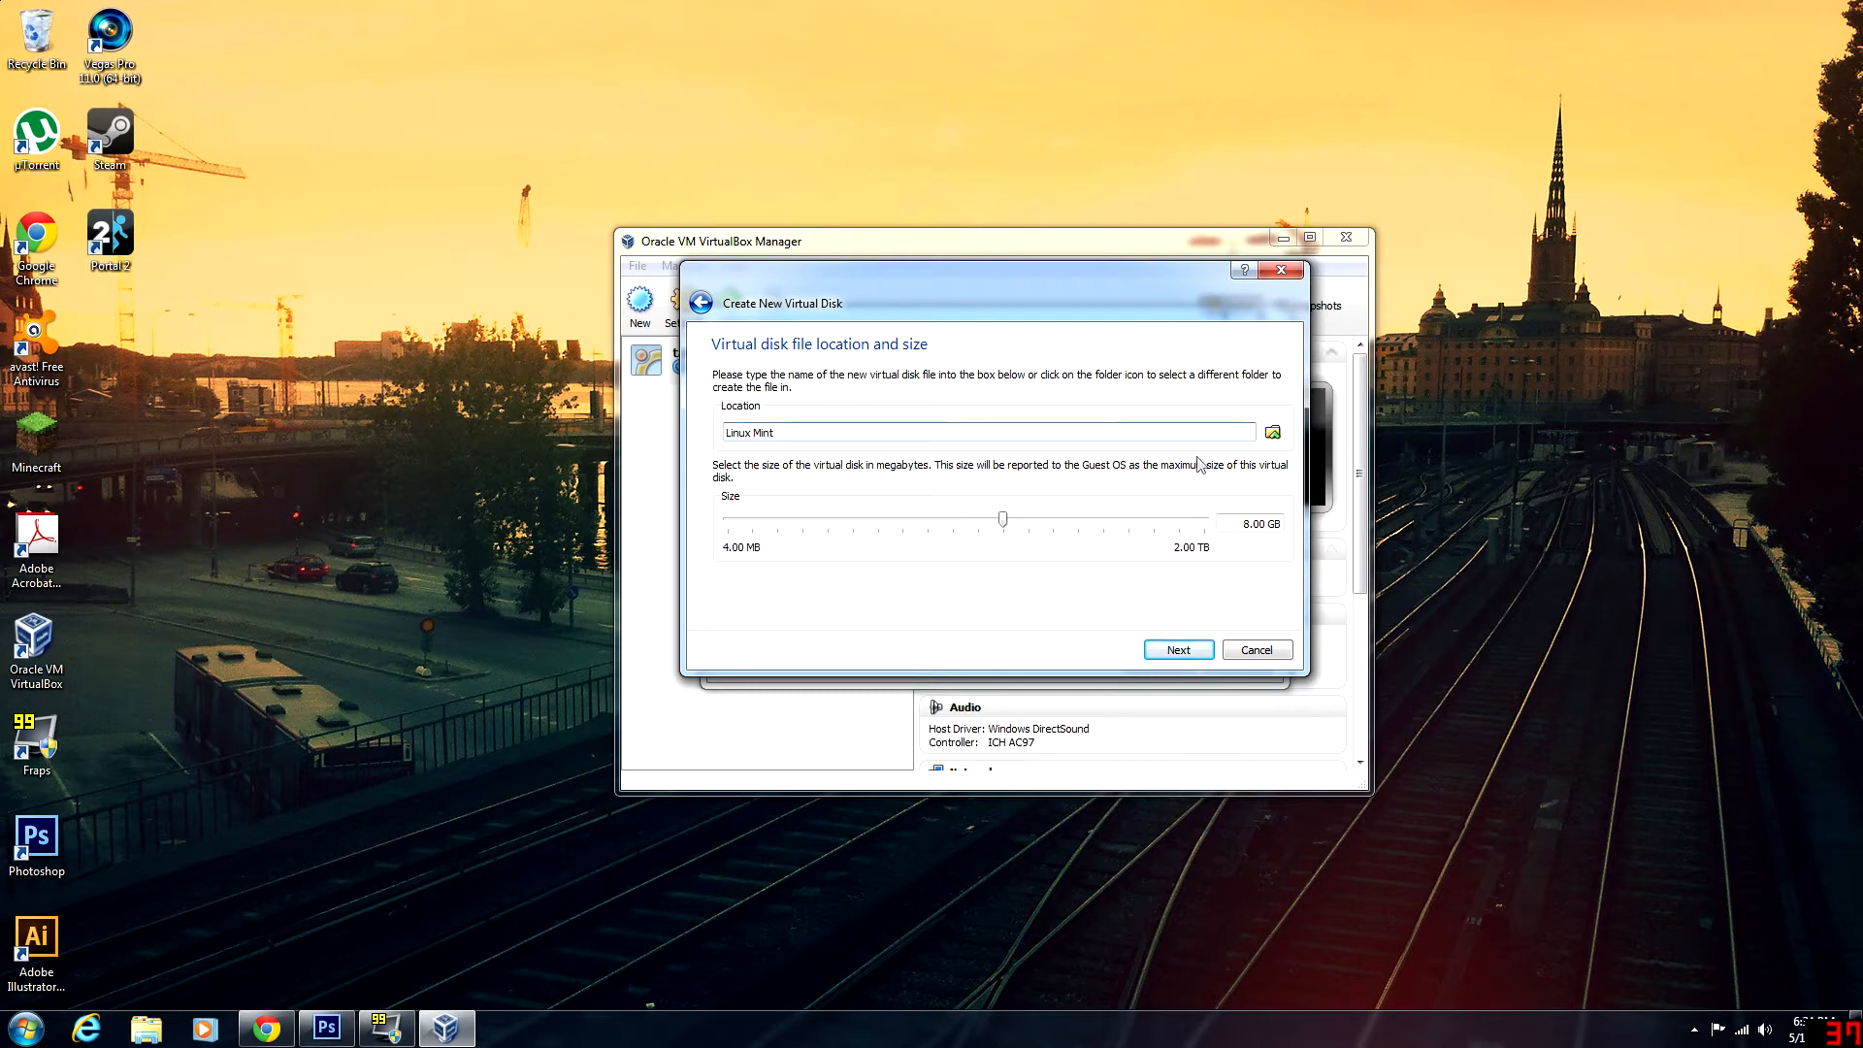
pyautogui.click(1194, 661)
pyautogui.click(1193, 657)
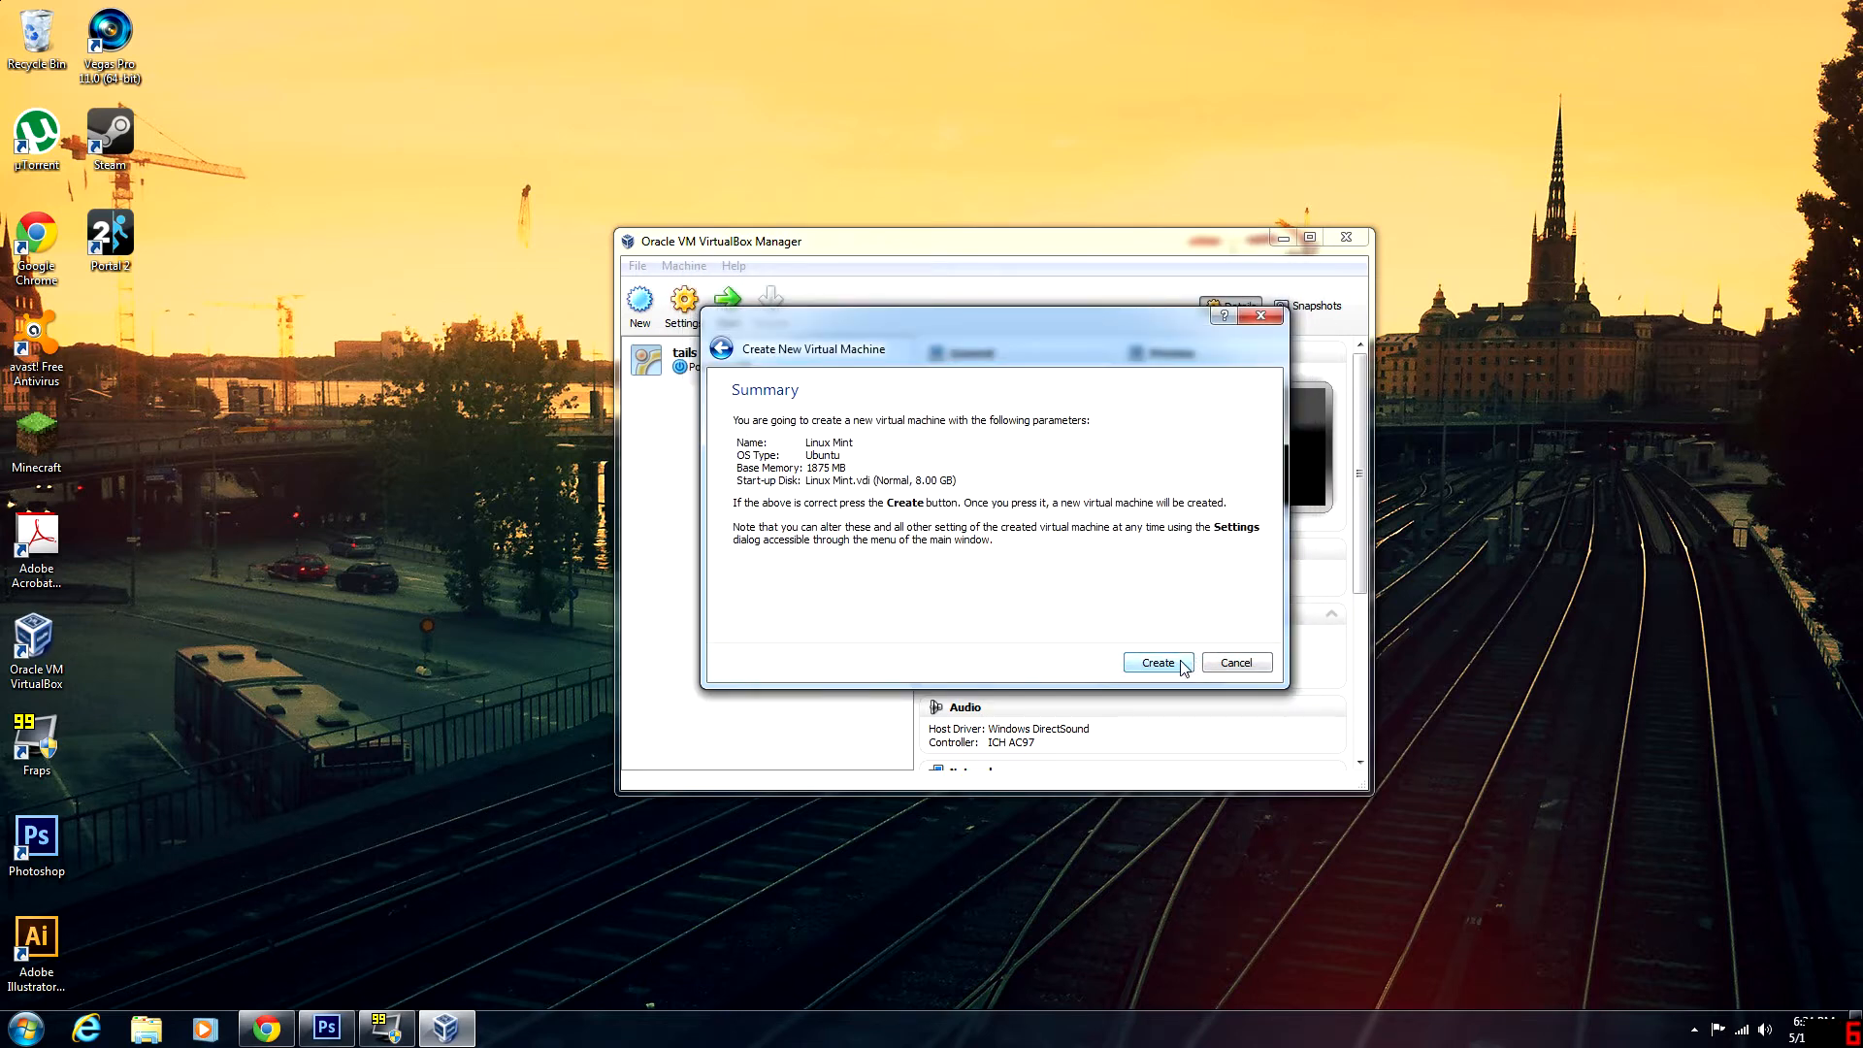
pyautogui.click(1157, 663)
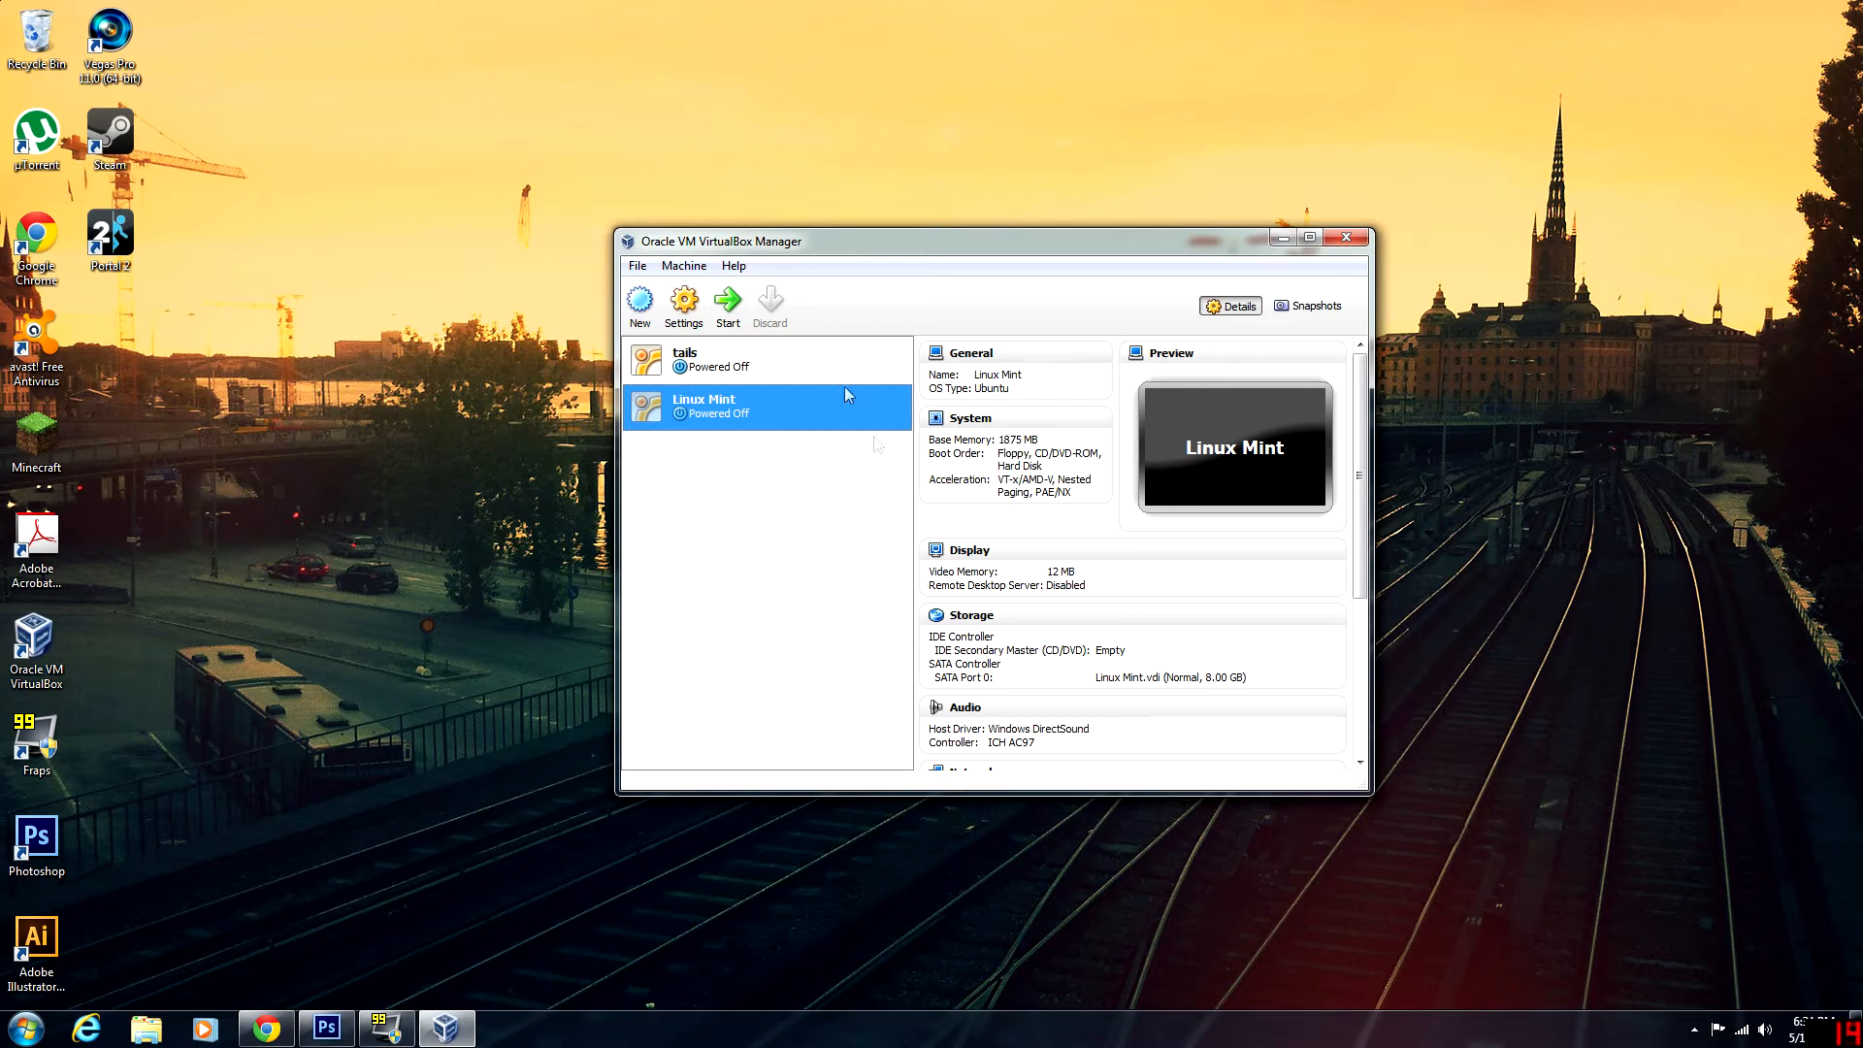
# - Enable 3D and 2D video acceleration for the Linux Mint machine and set its video memory to 51 MB
pyautogui.click(679, 302)
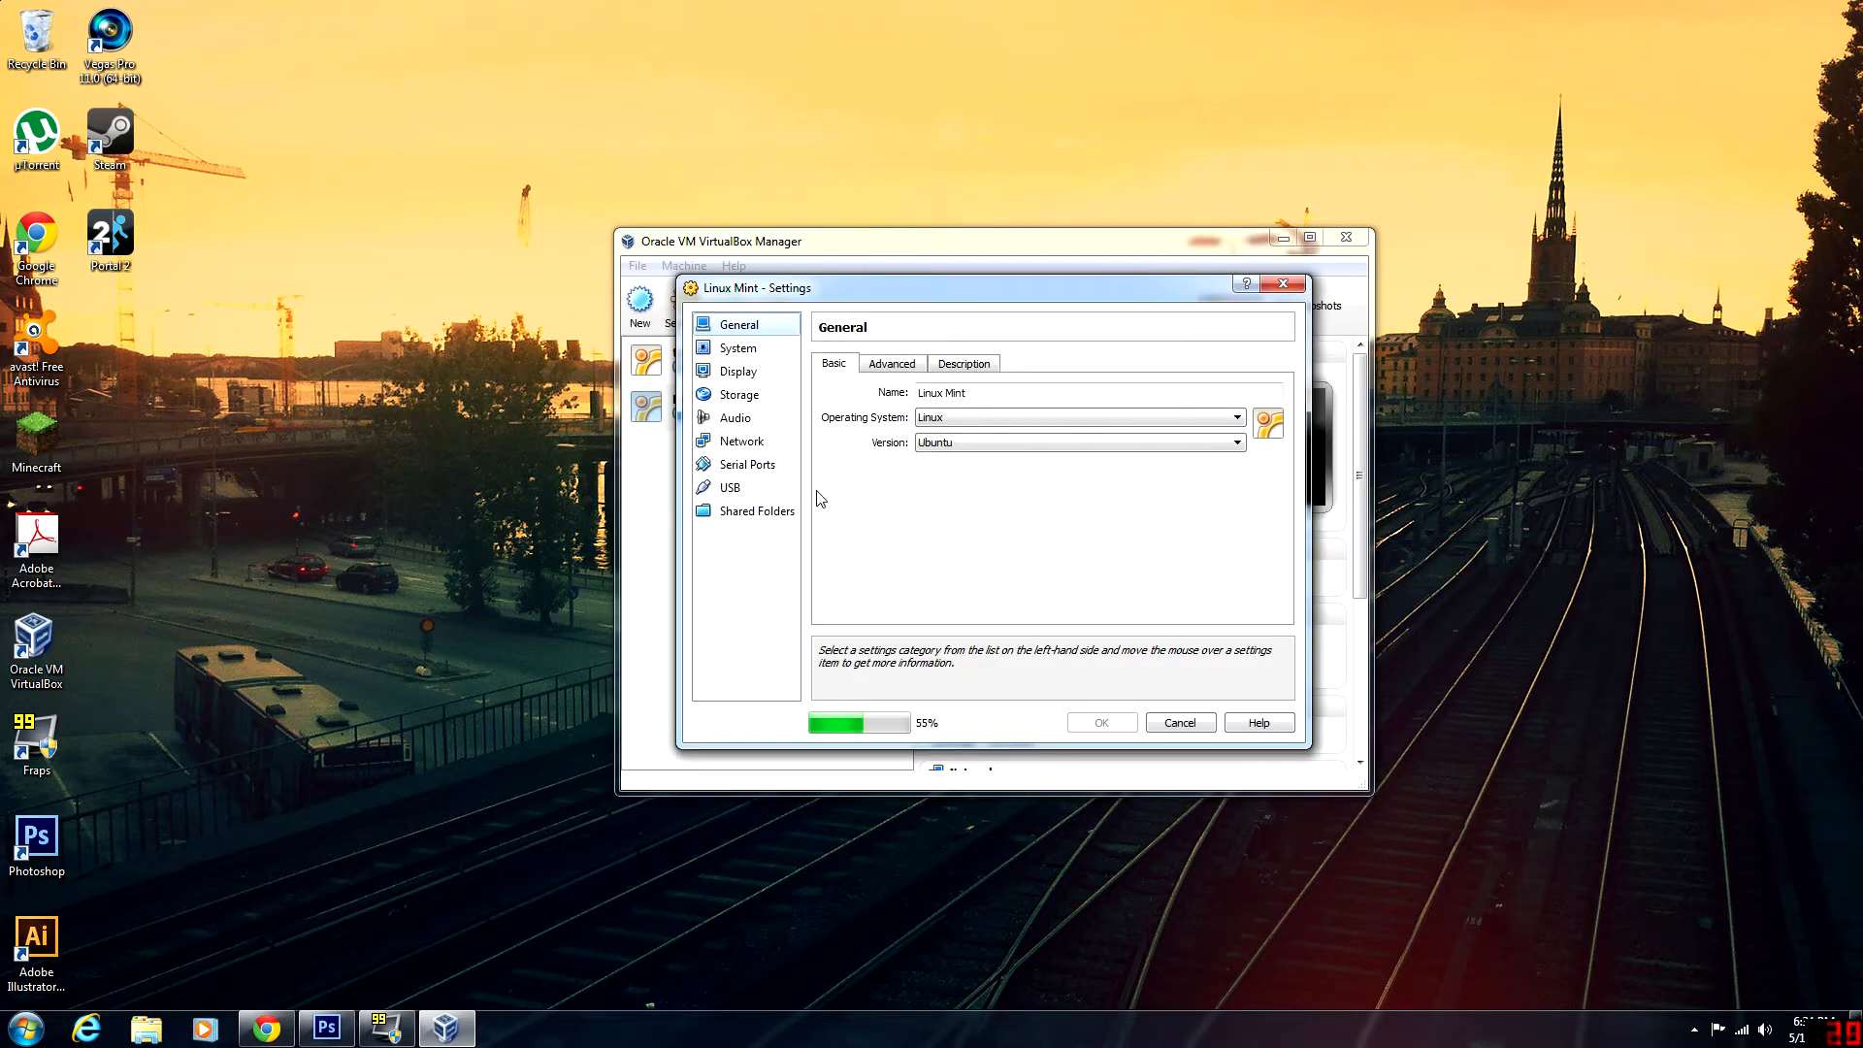
pyautogui.click(768, 375)
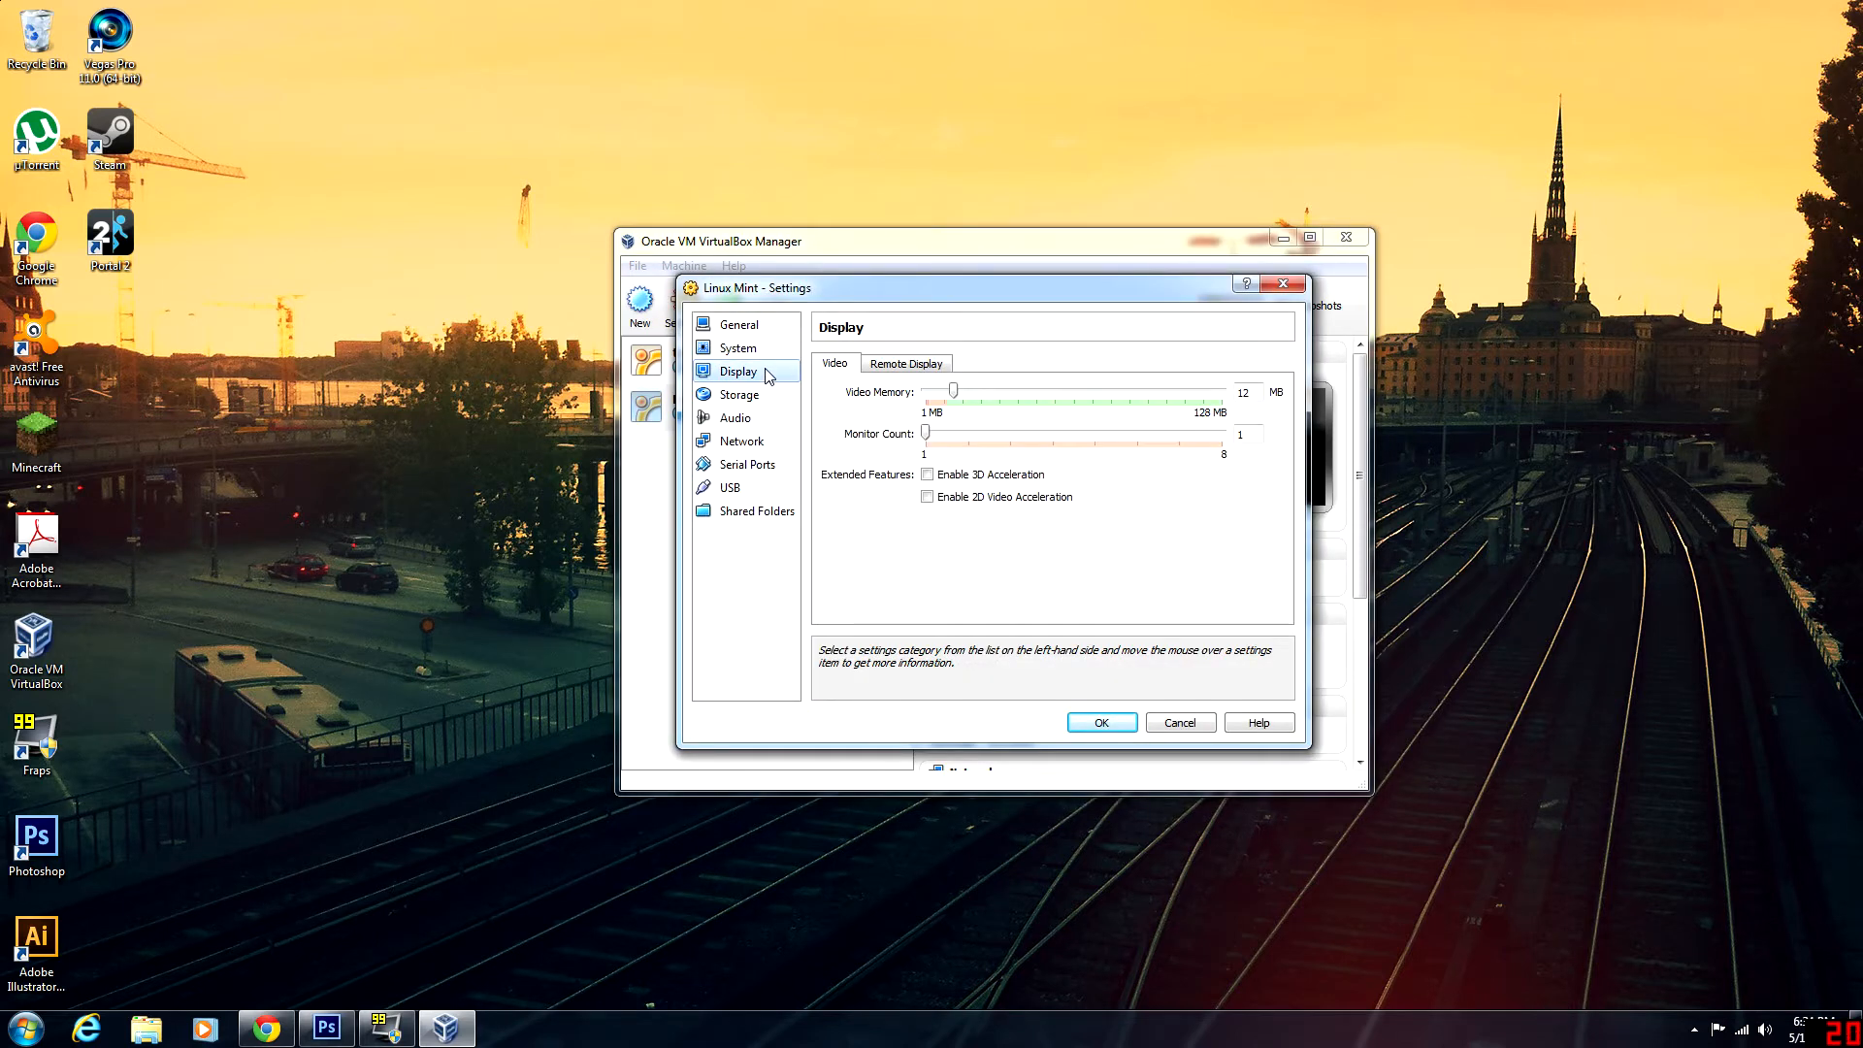
pyautogui.click(927, 476)
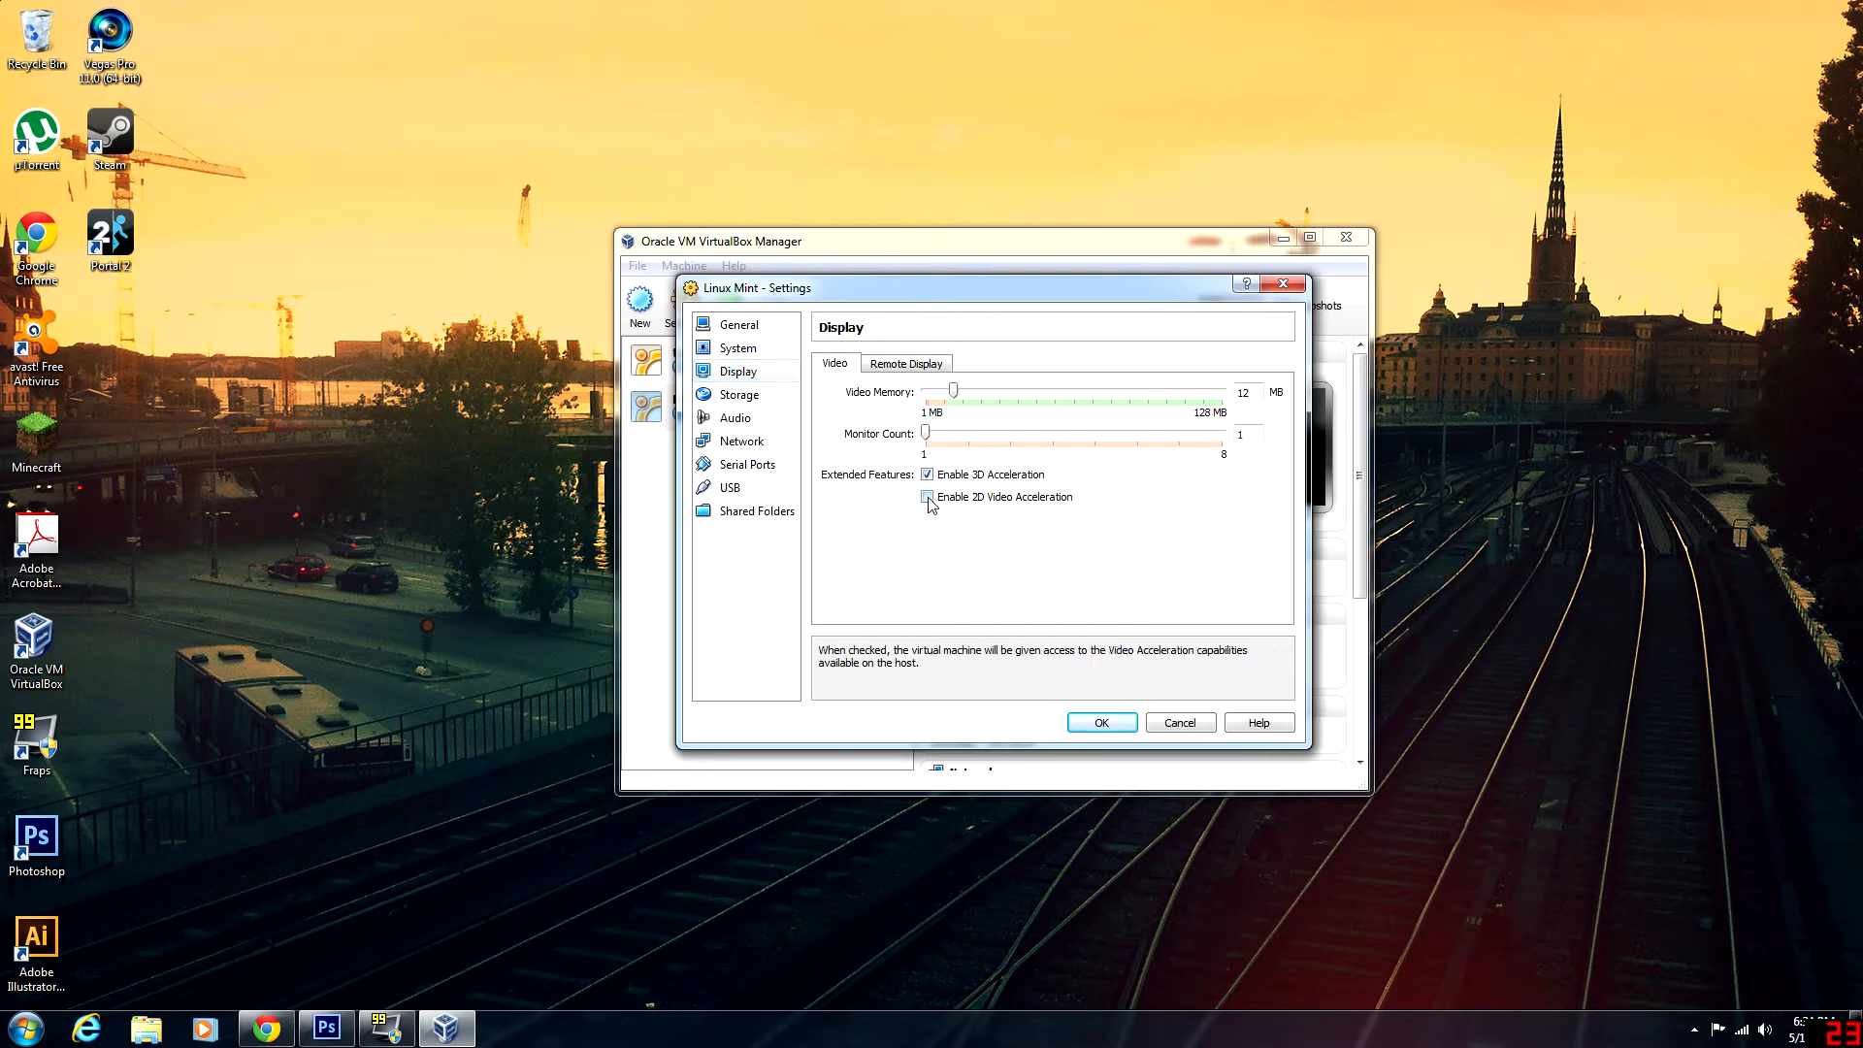
pyautogui.moveTo(958, 393); pyautogui.dragTo(1044, 398)
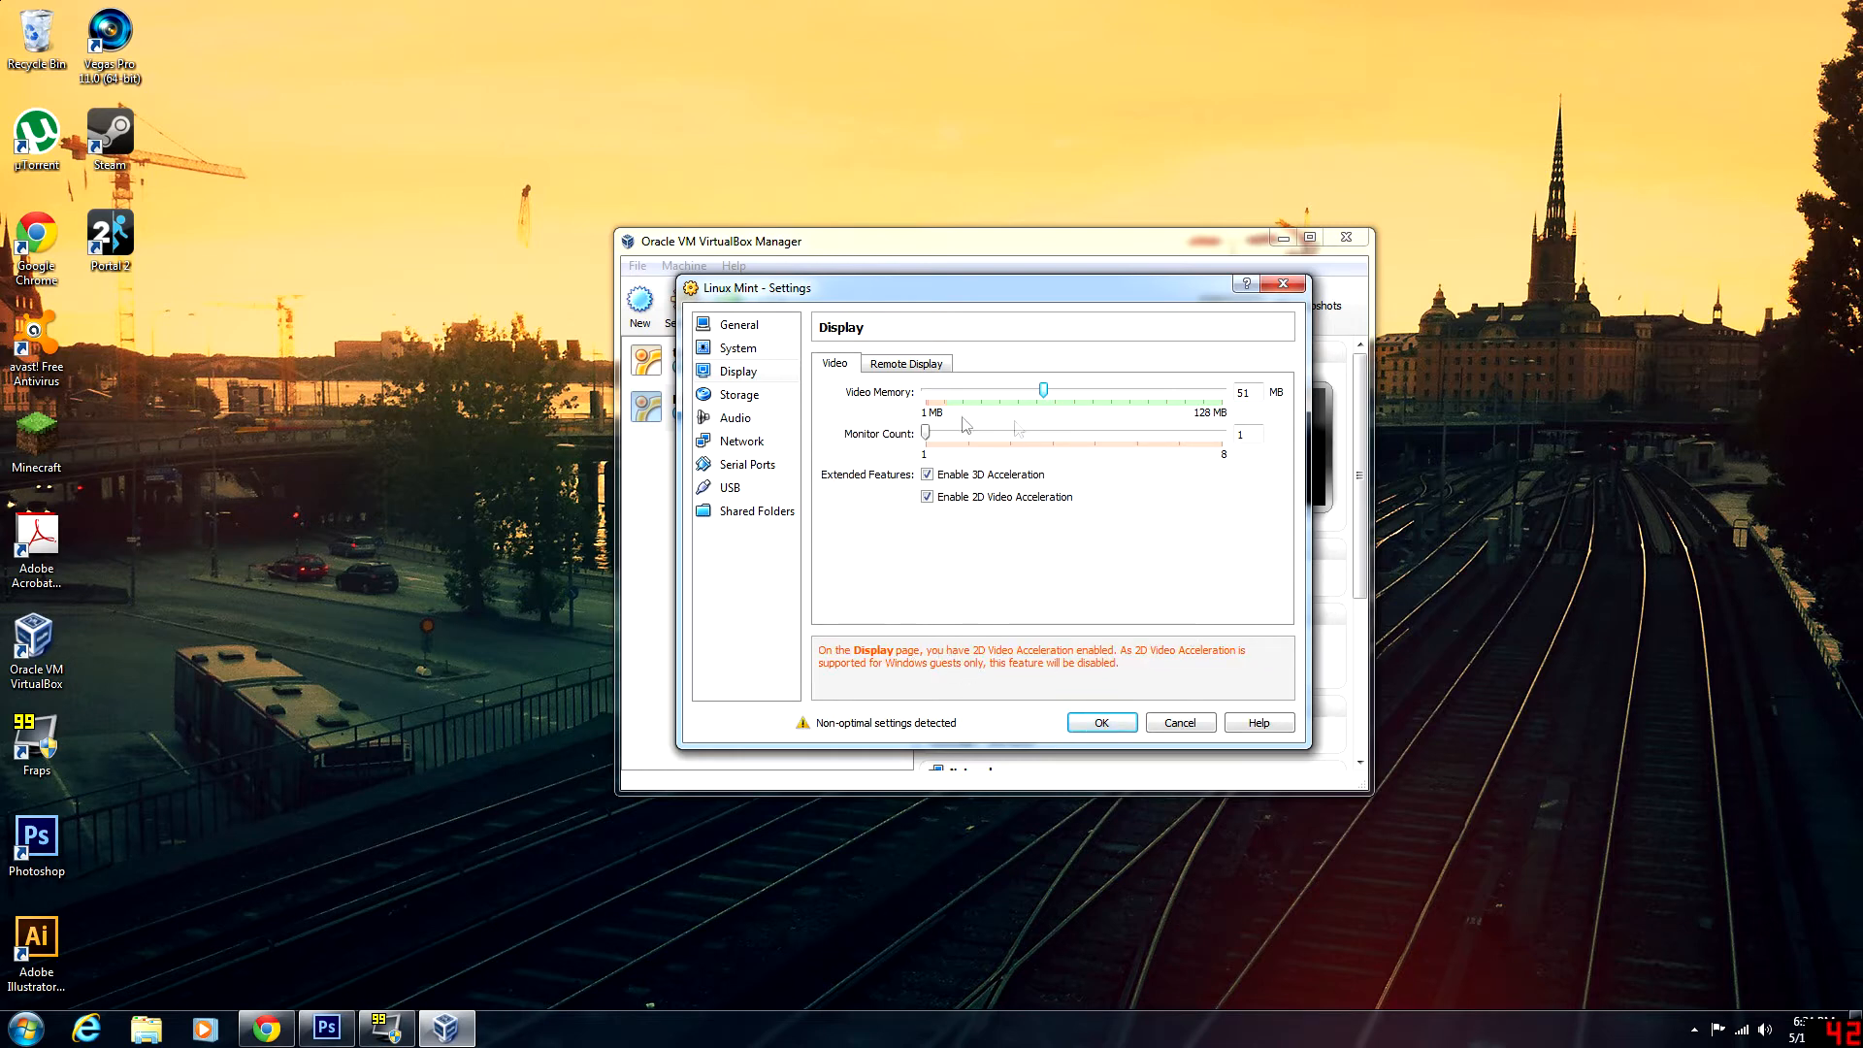
pyautogui.click(1100, 723)
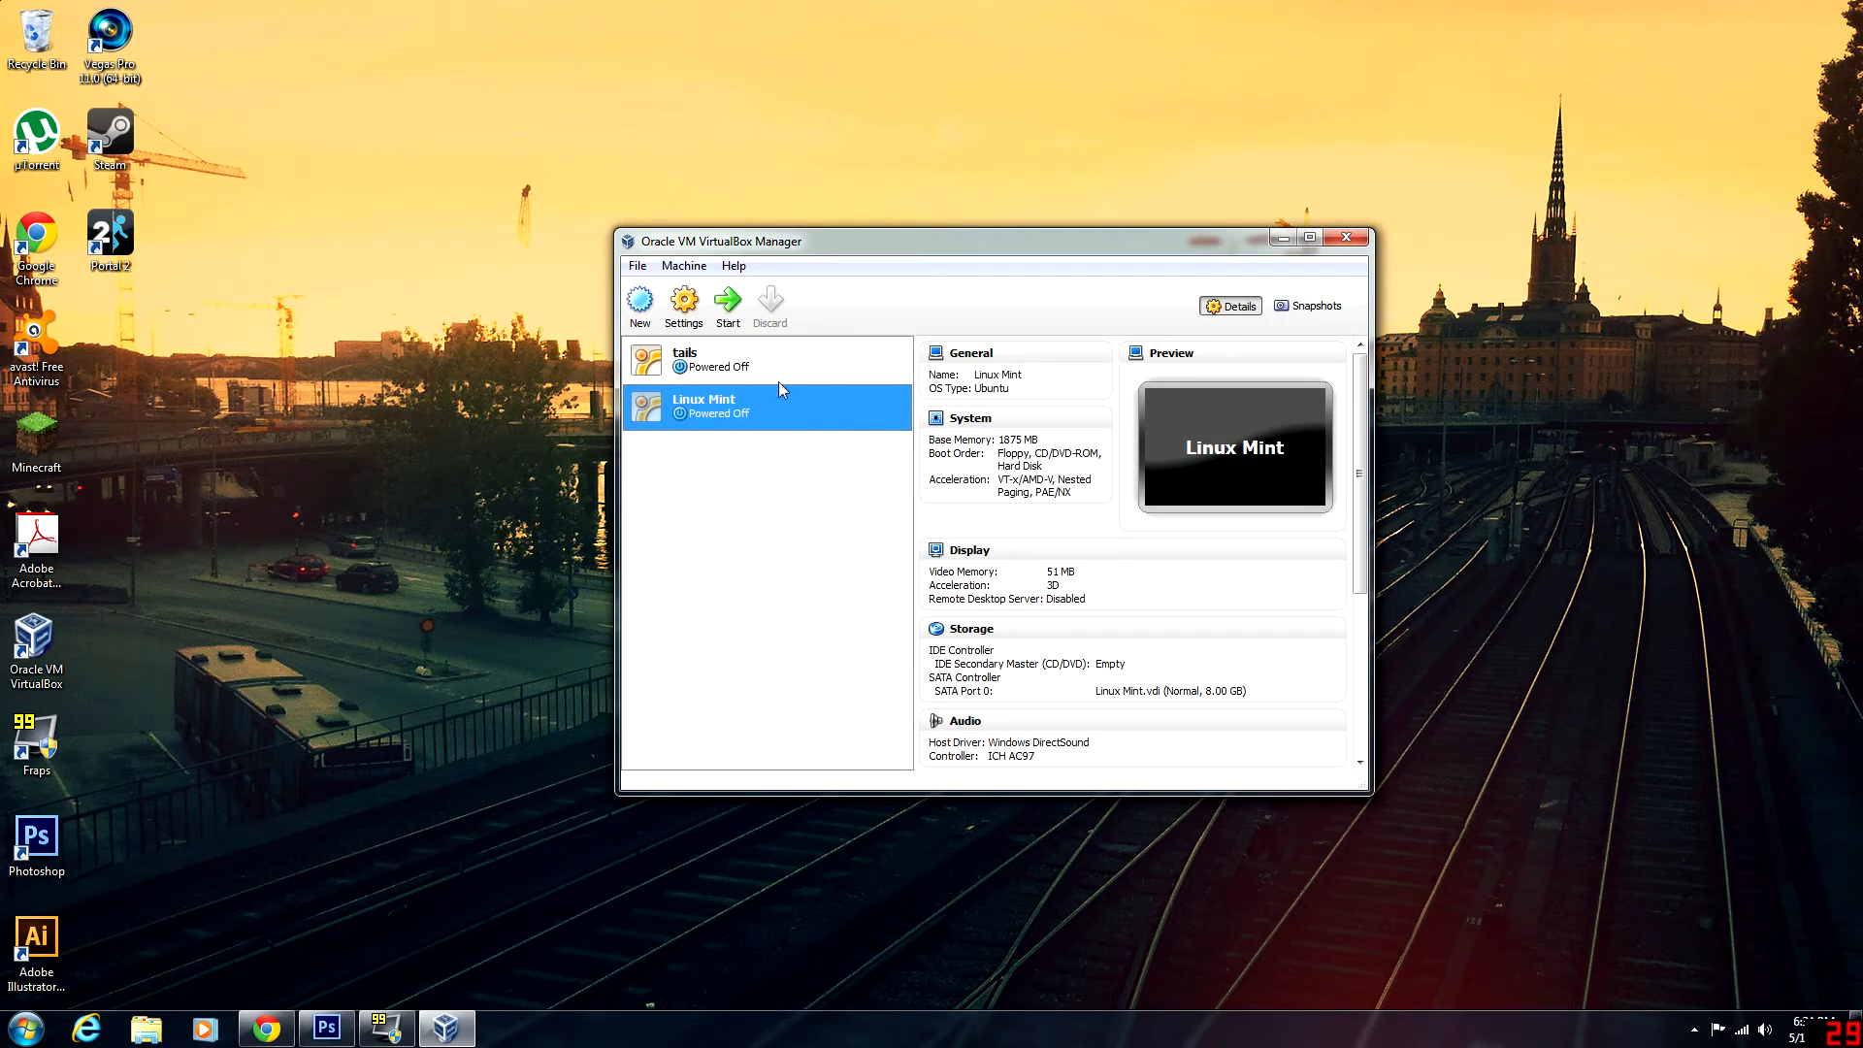
# - Start the Linux Mint virtual machine and proceed in the First Run Wizard to the installation media selection
pyautogui.click(729, 302)
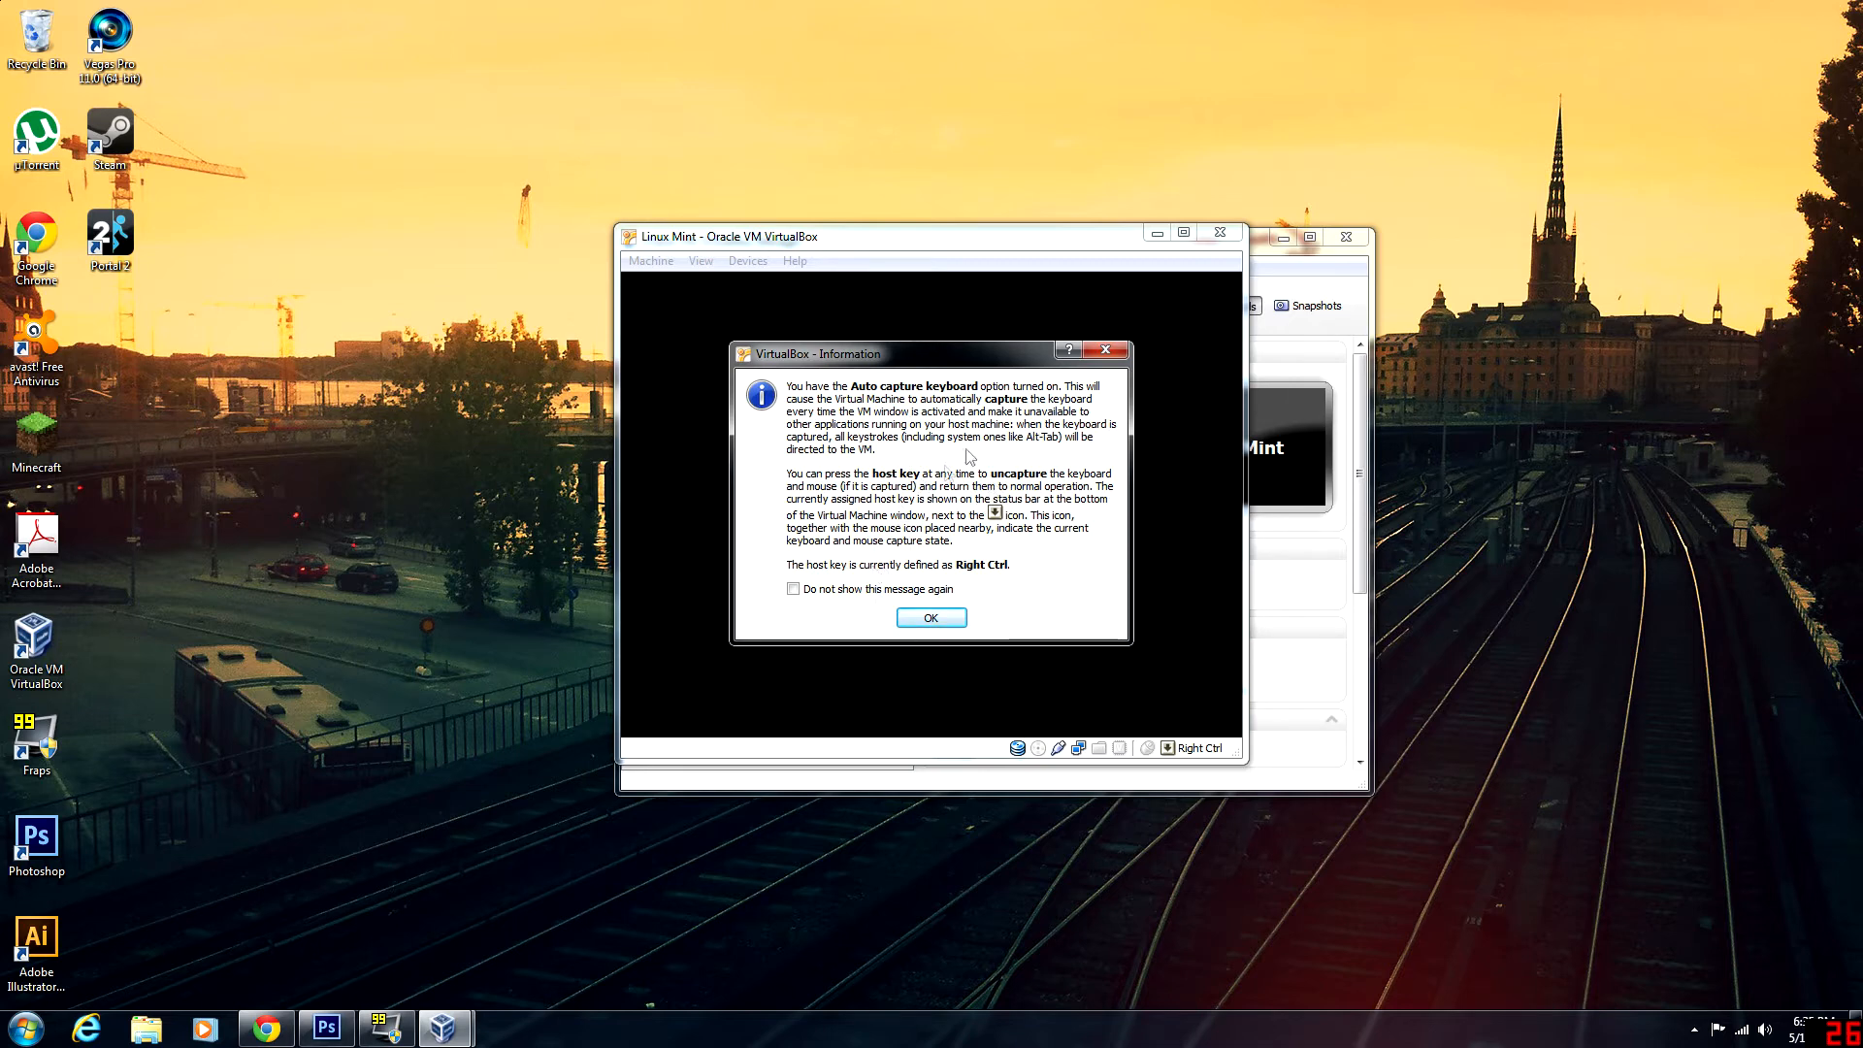
pyautogui.click(912, 622)
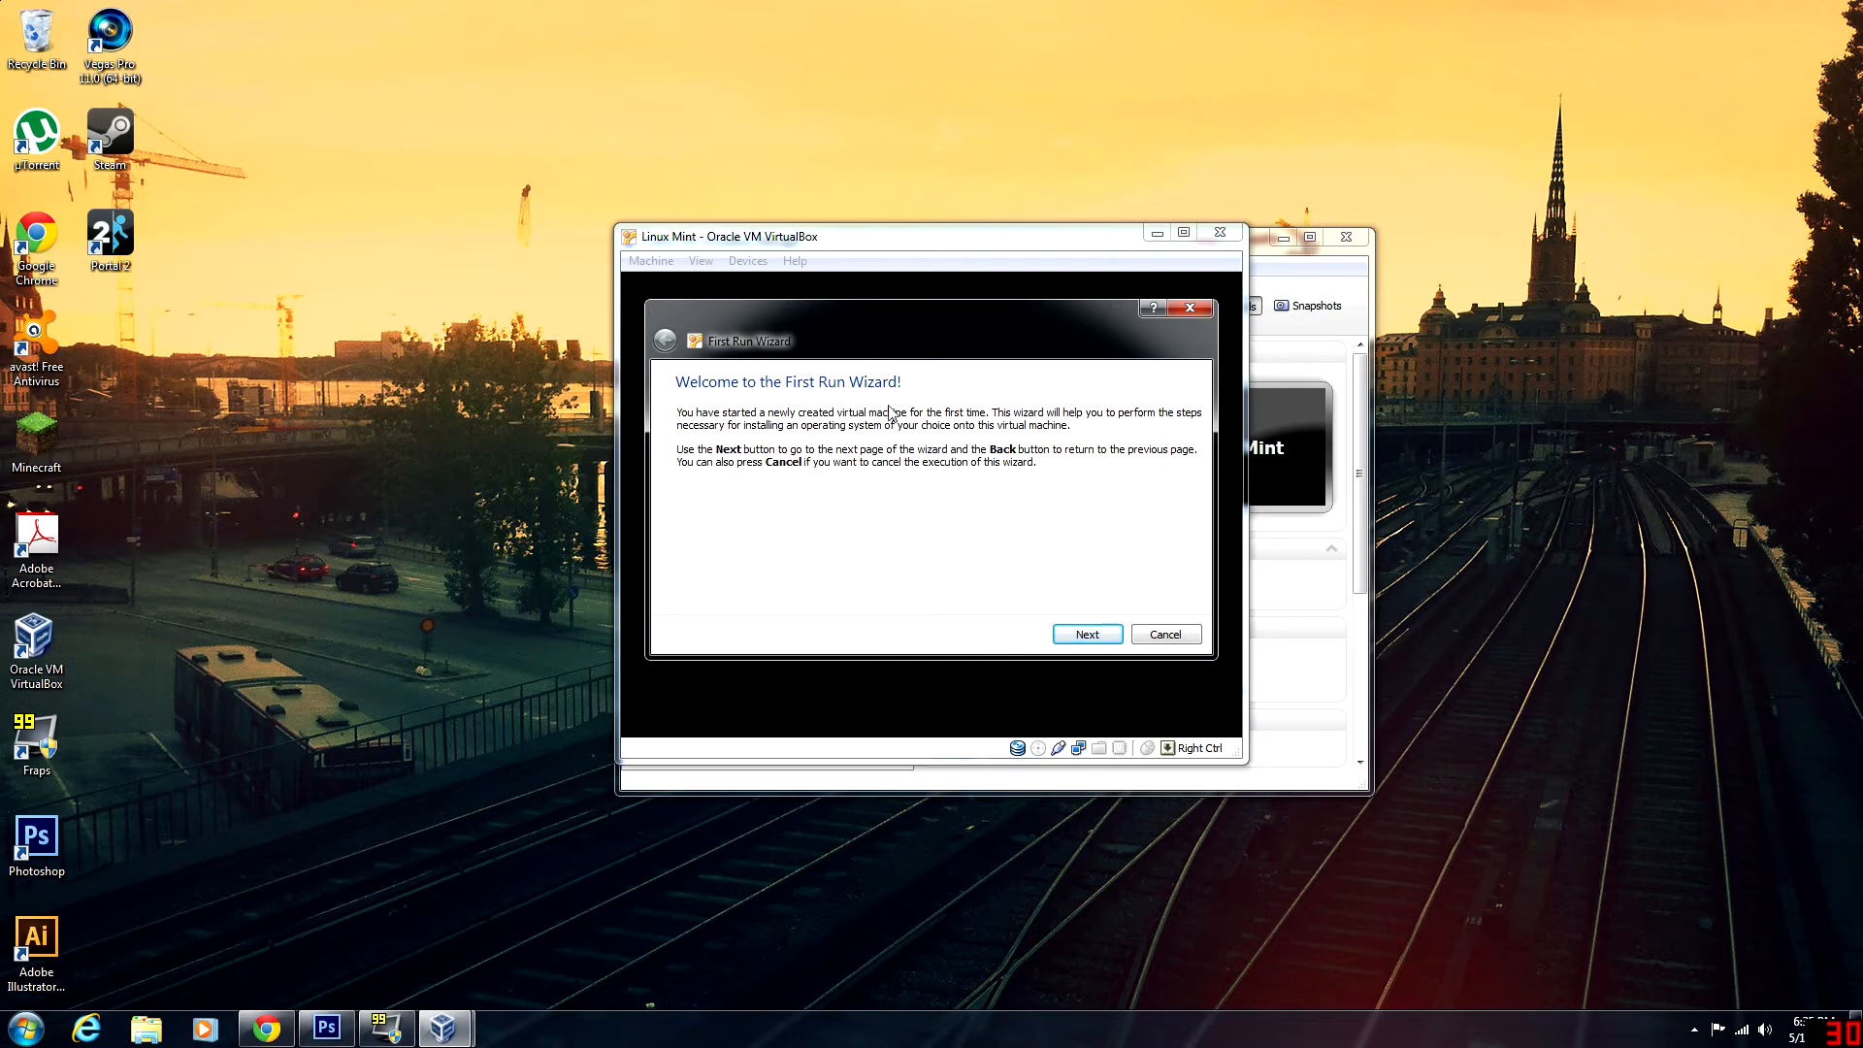
pyautogui.click(1086, 636)
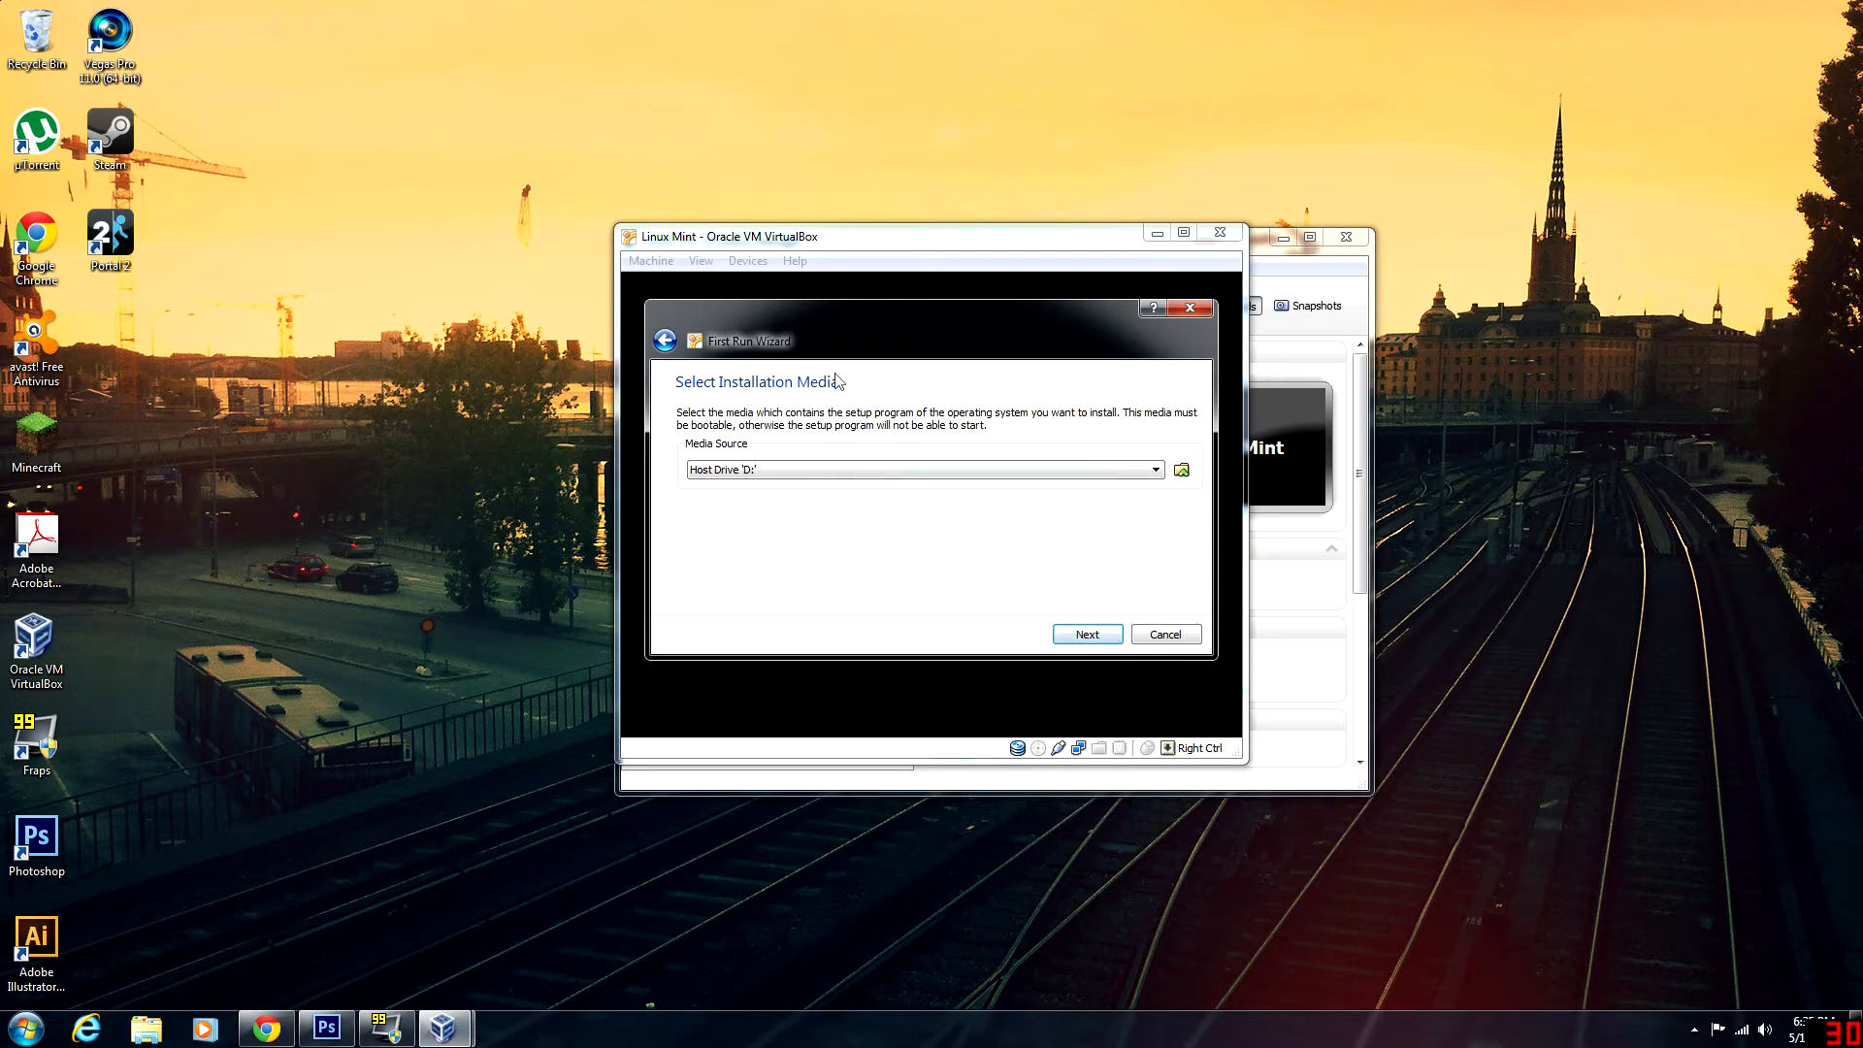
# - Check the downloaded Linux Mint image in Chrome and open the disk file chooser for the installation media
pyautogui.click(265, 1028)
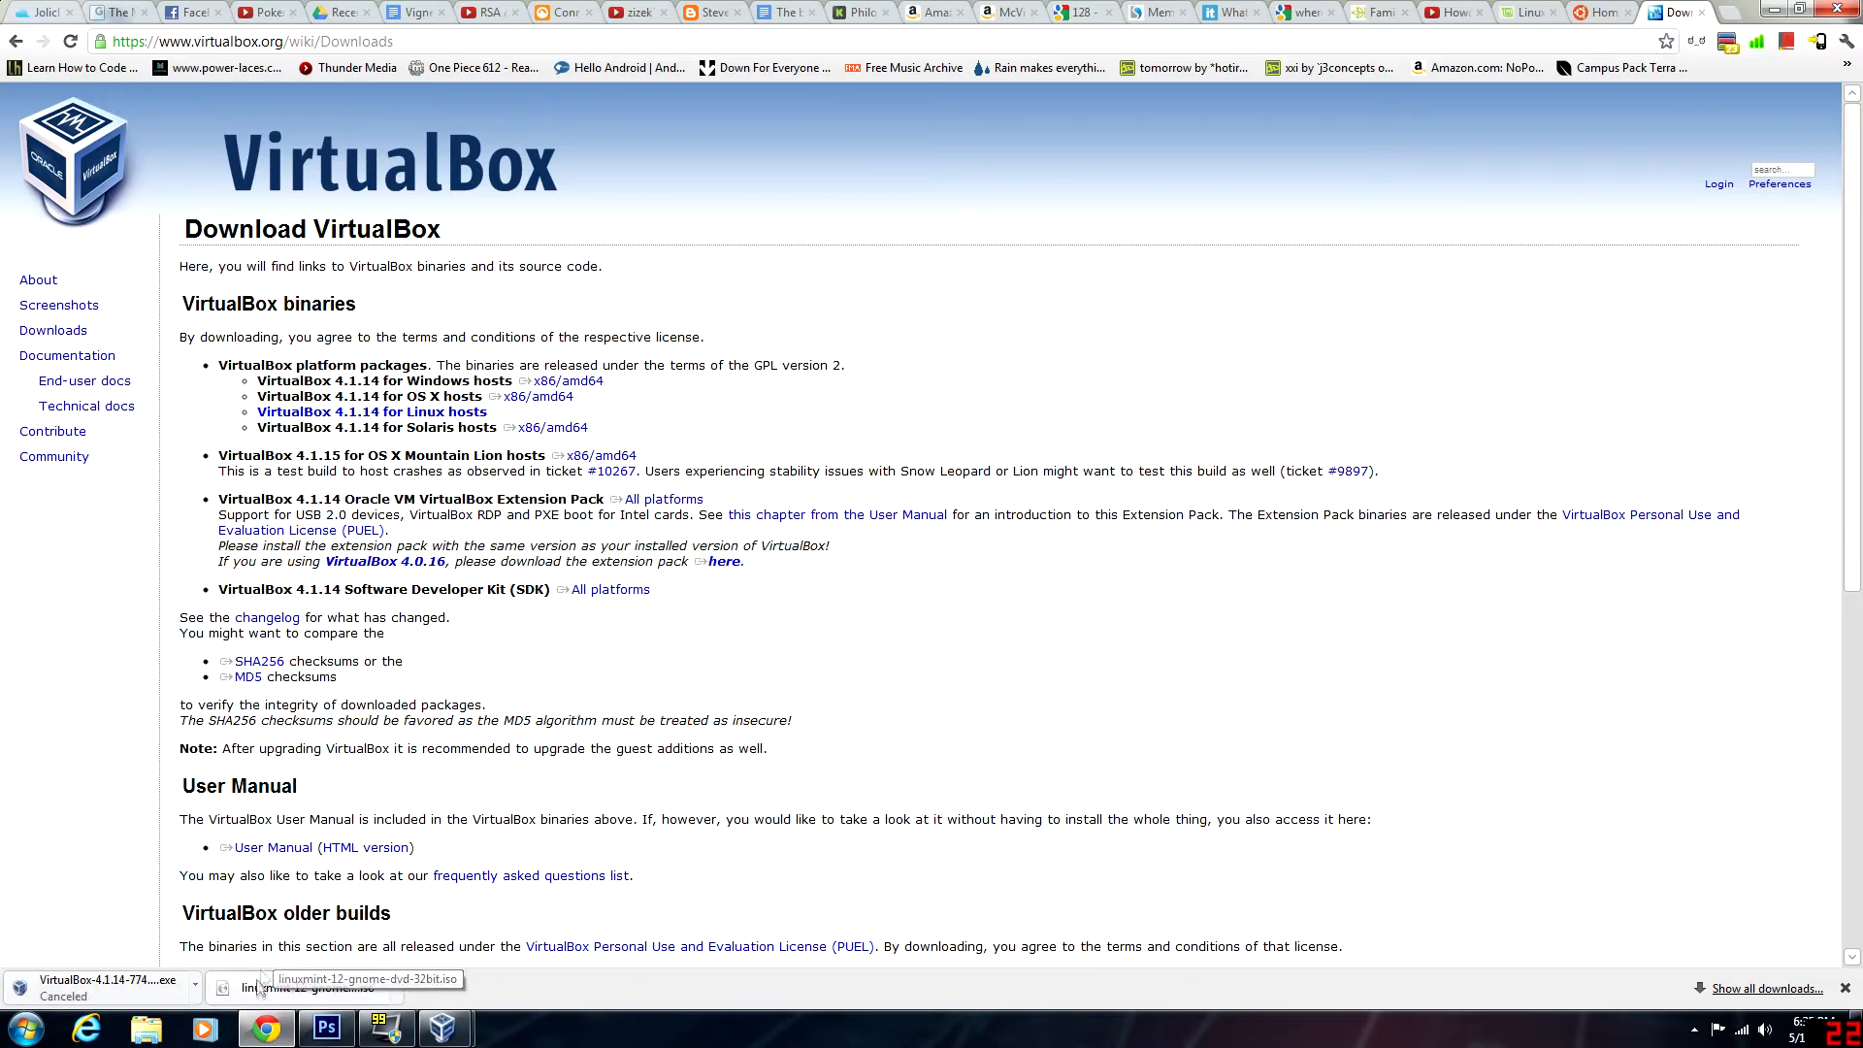
pyautogui.click(266, 1028)
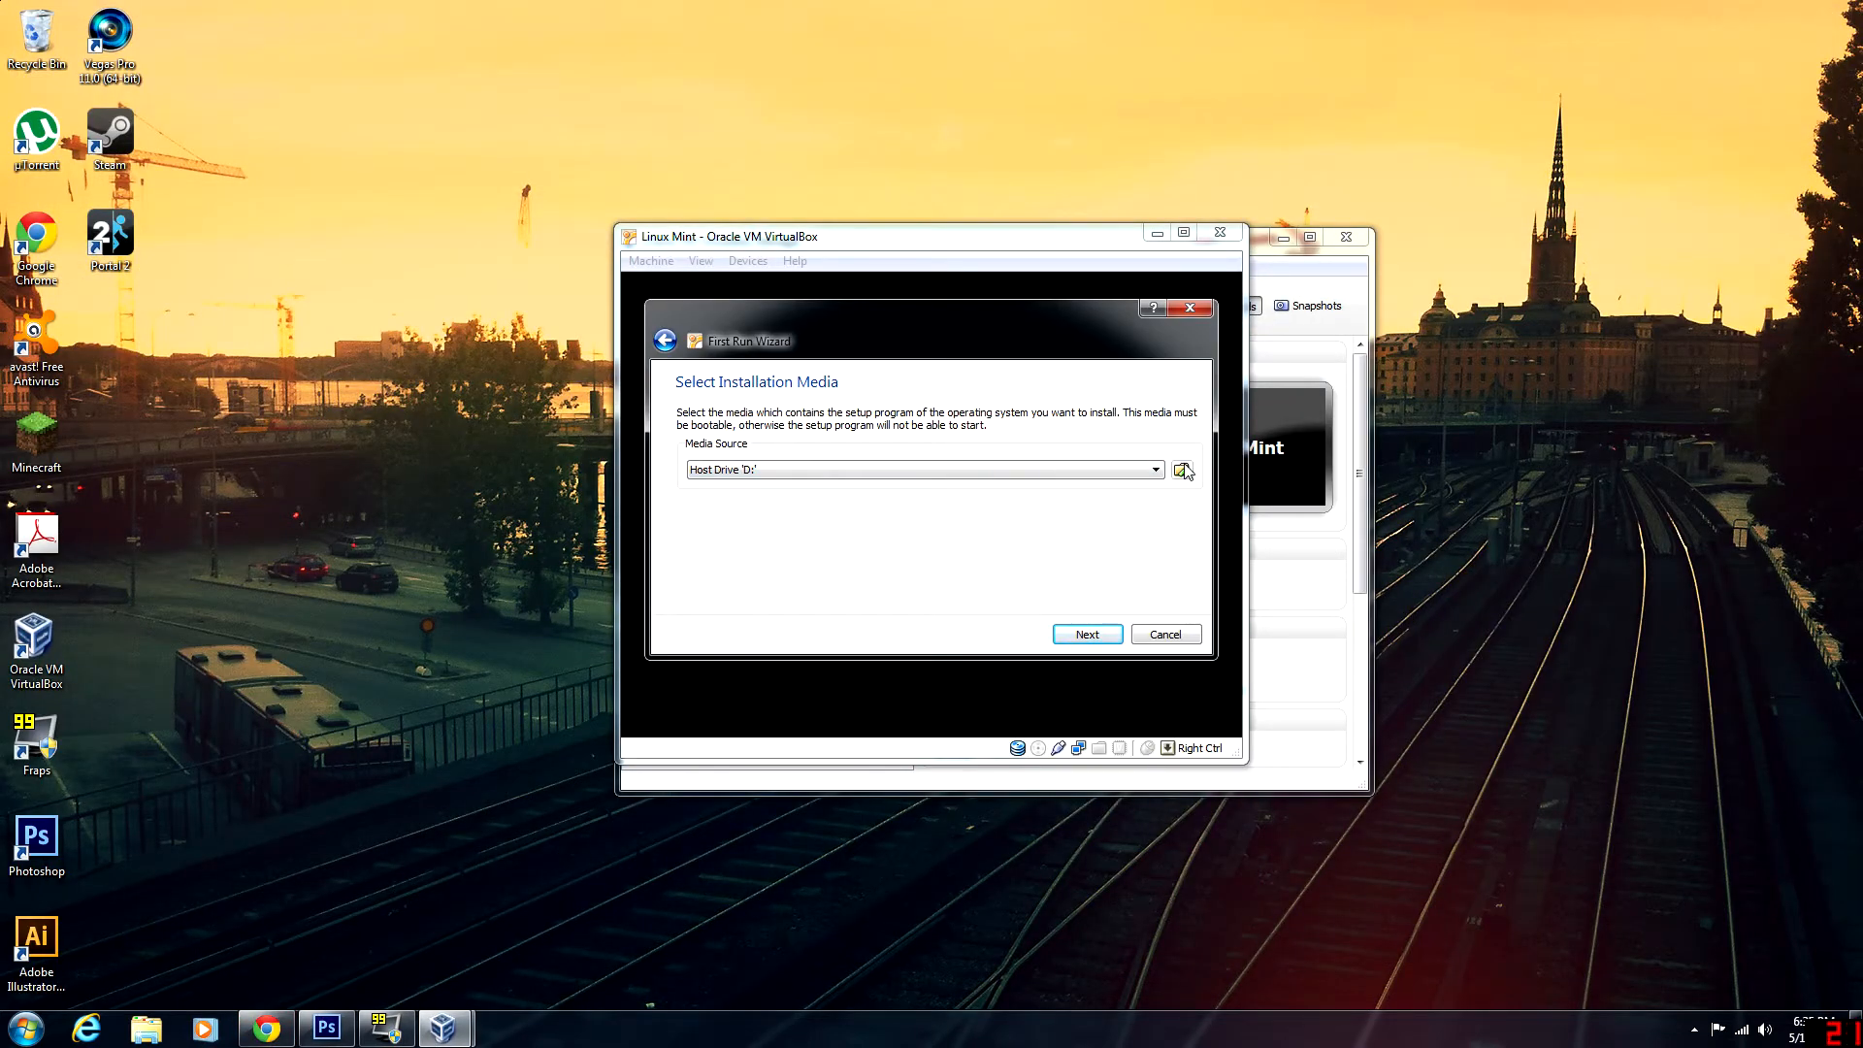
pyautogui.click(1183, 471)
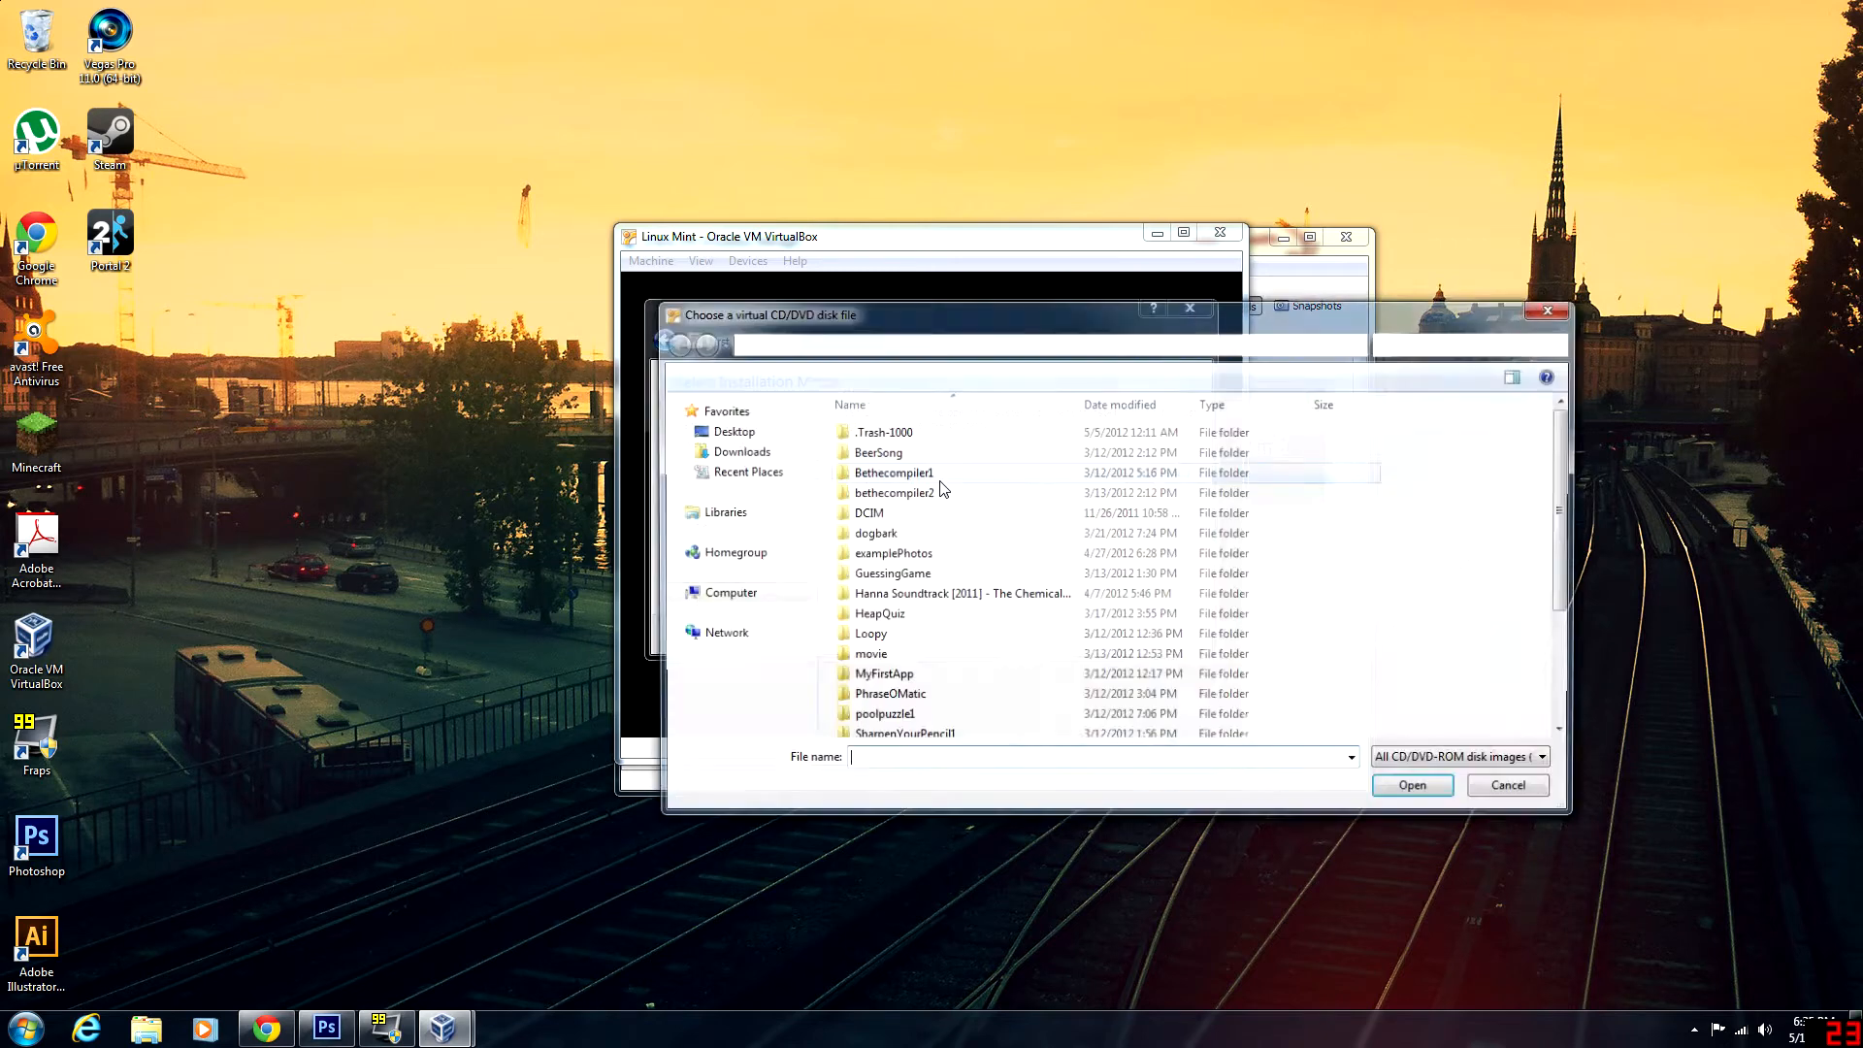
pyautogui.scroll(-1, 800, 516)
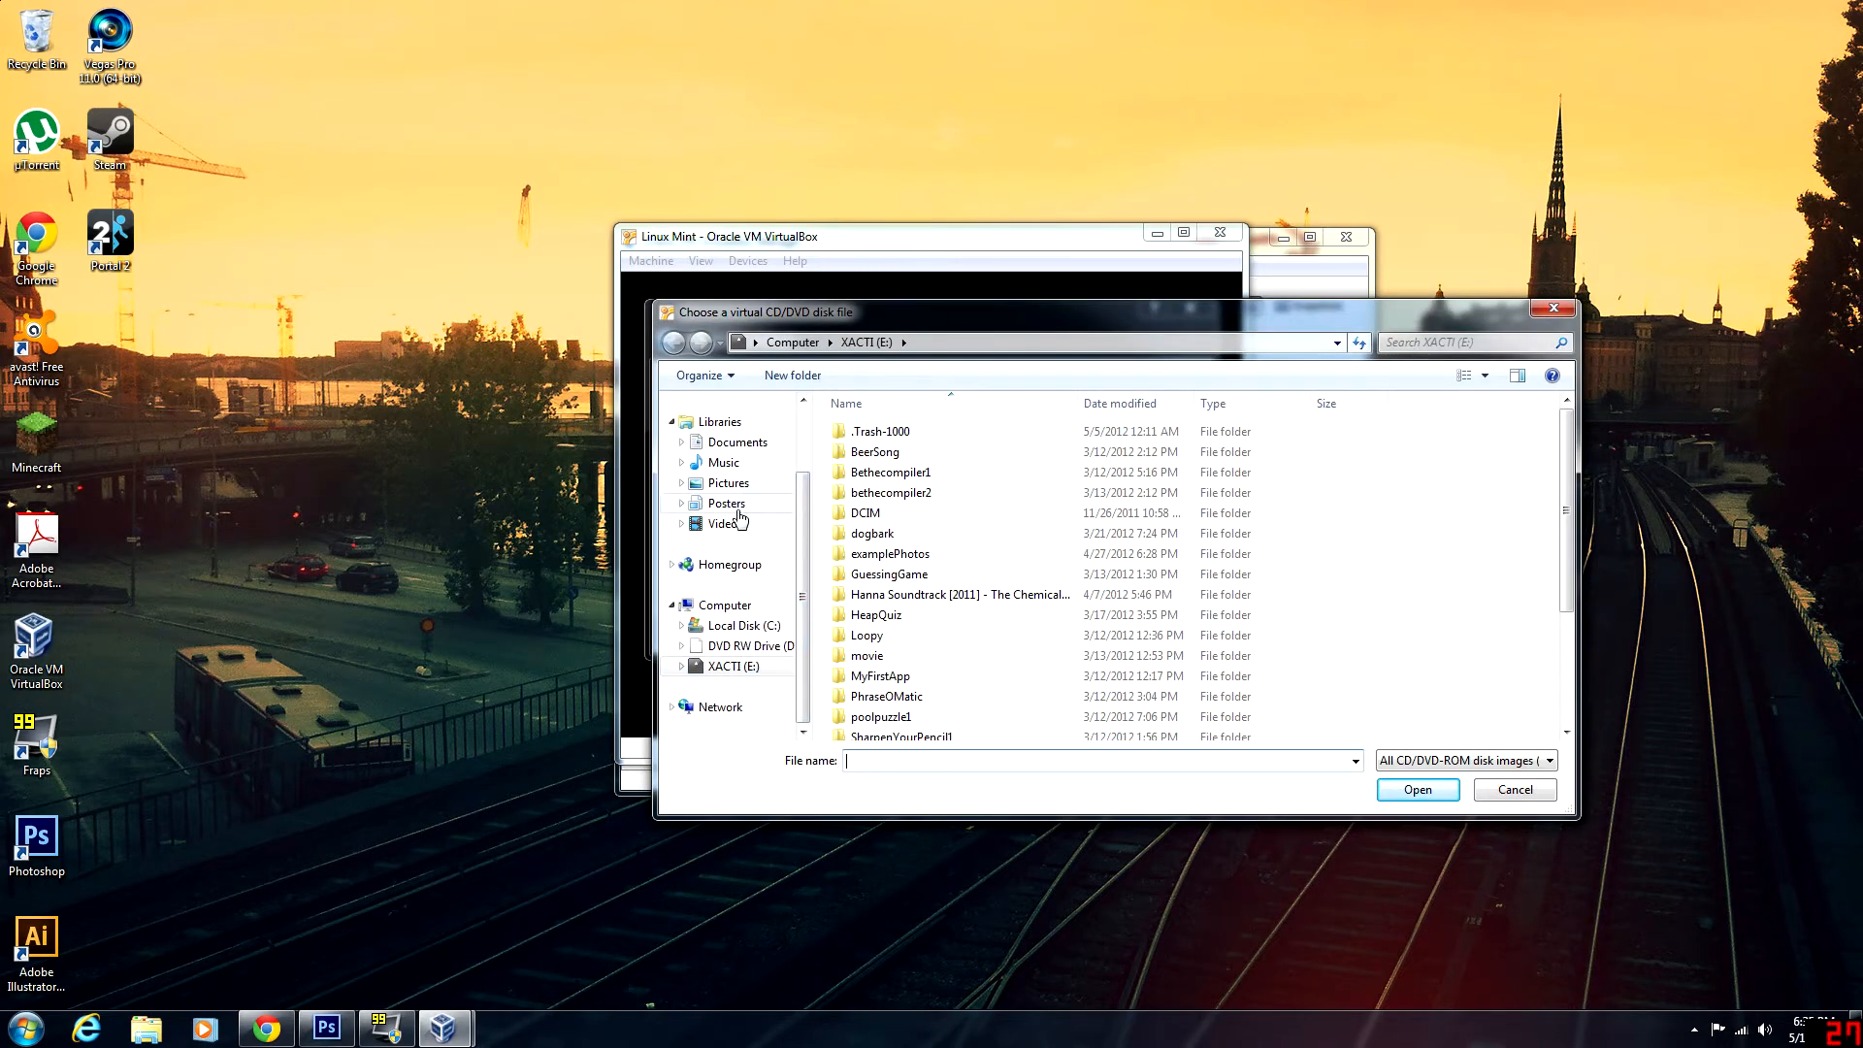
pyautogui.click(735, 428)
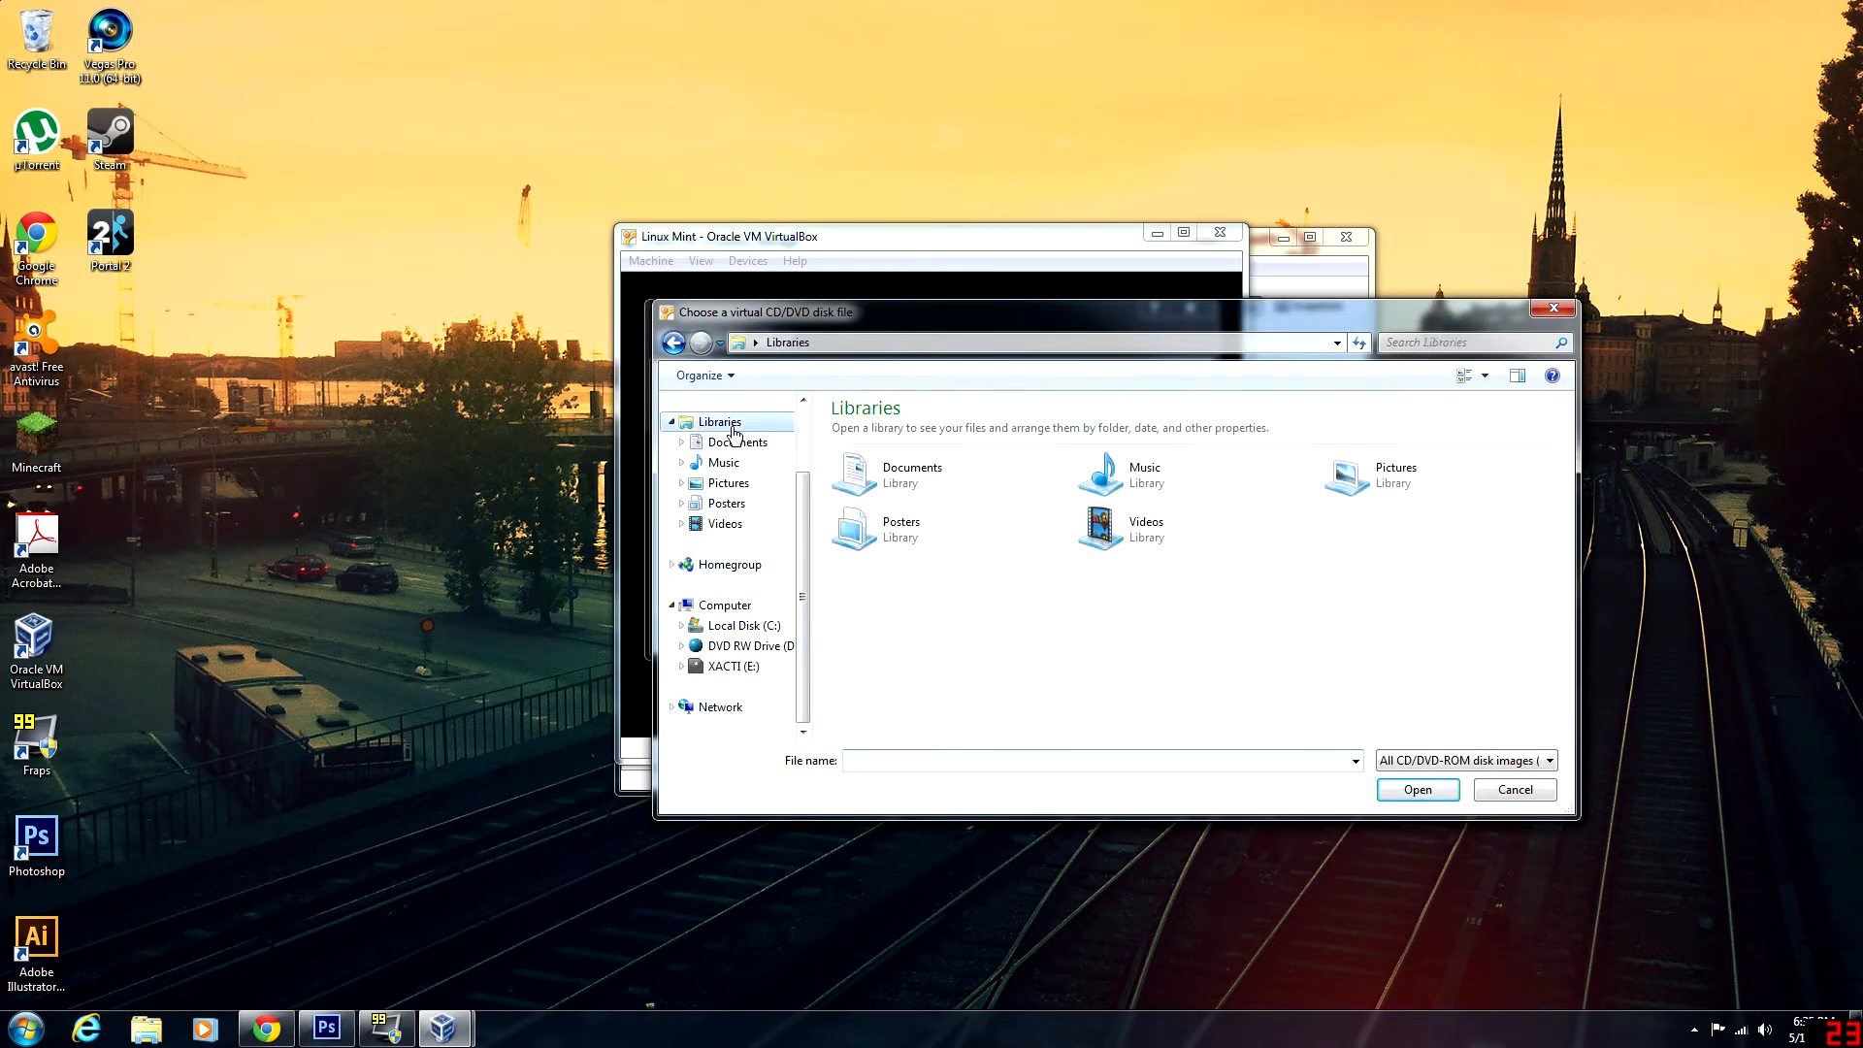
pyautogui.click(739, 625)
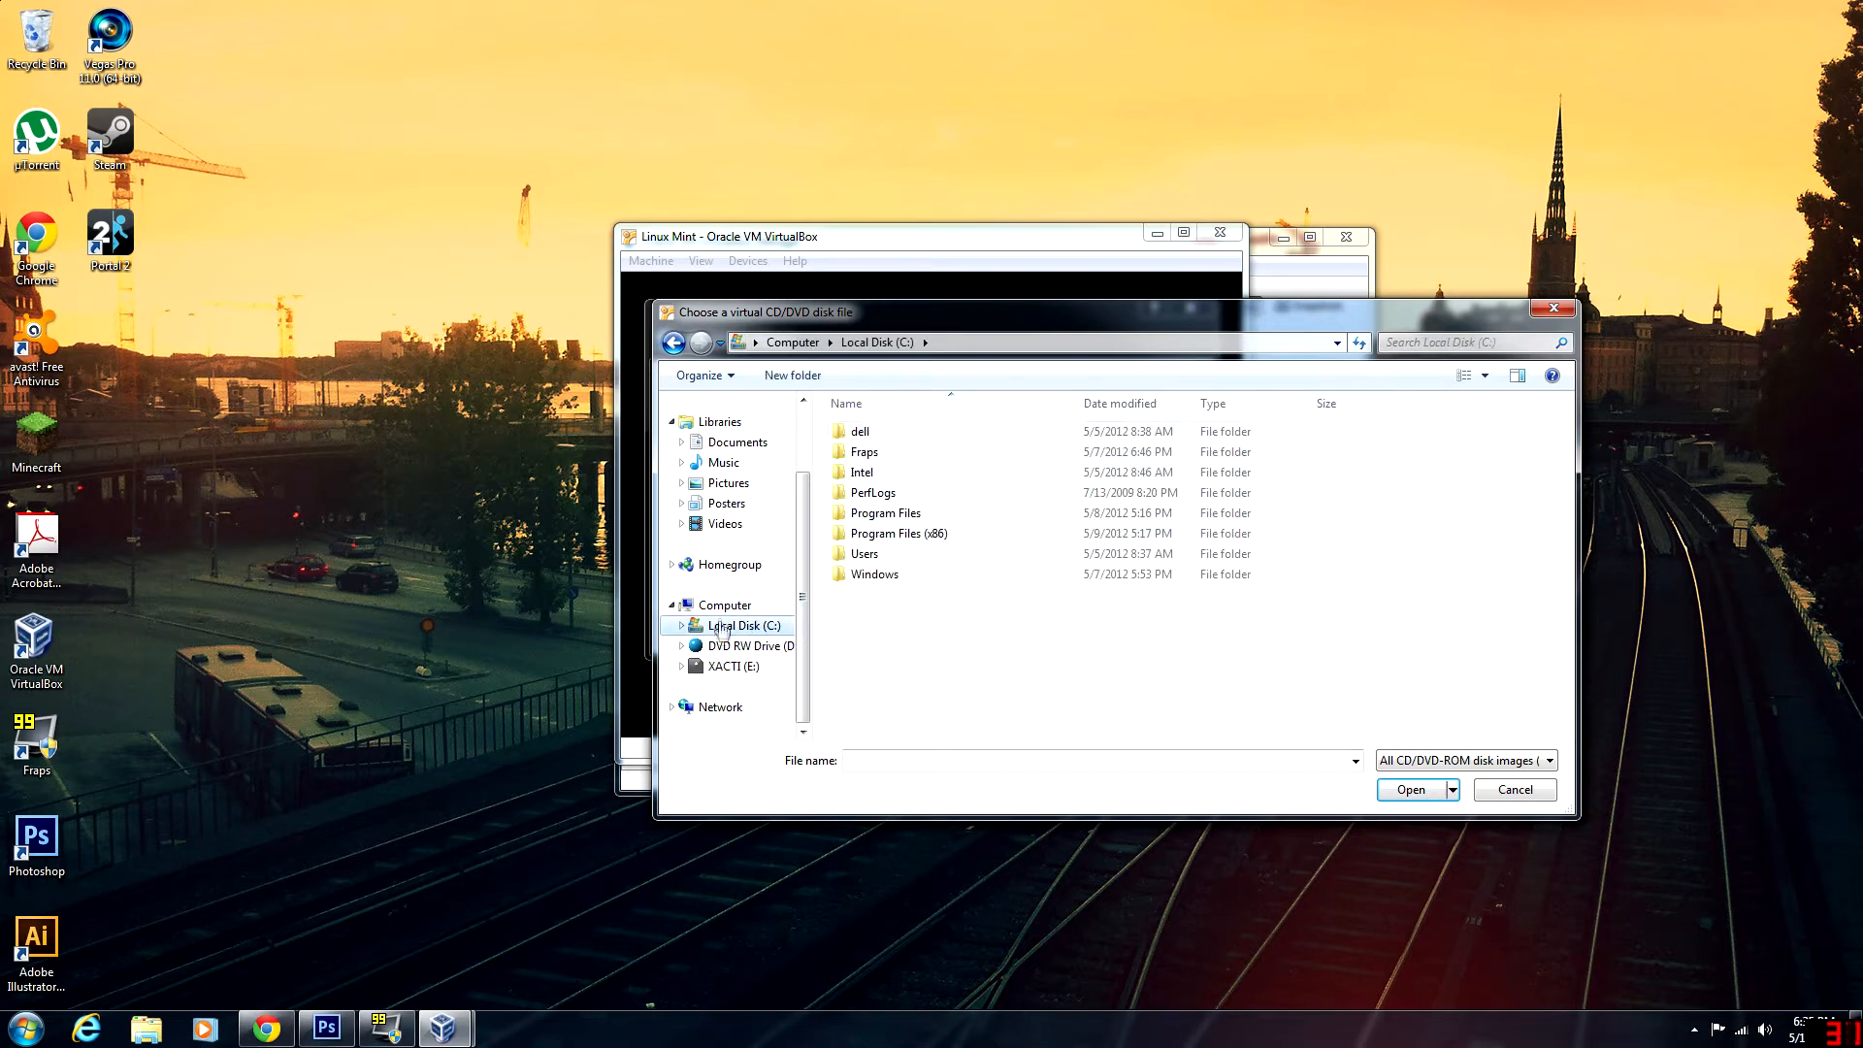
pyautogui.click(725, 604)
pyautogui.doubleClick(884, 473)
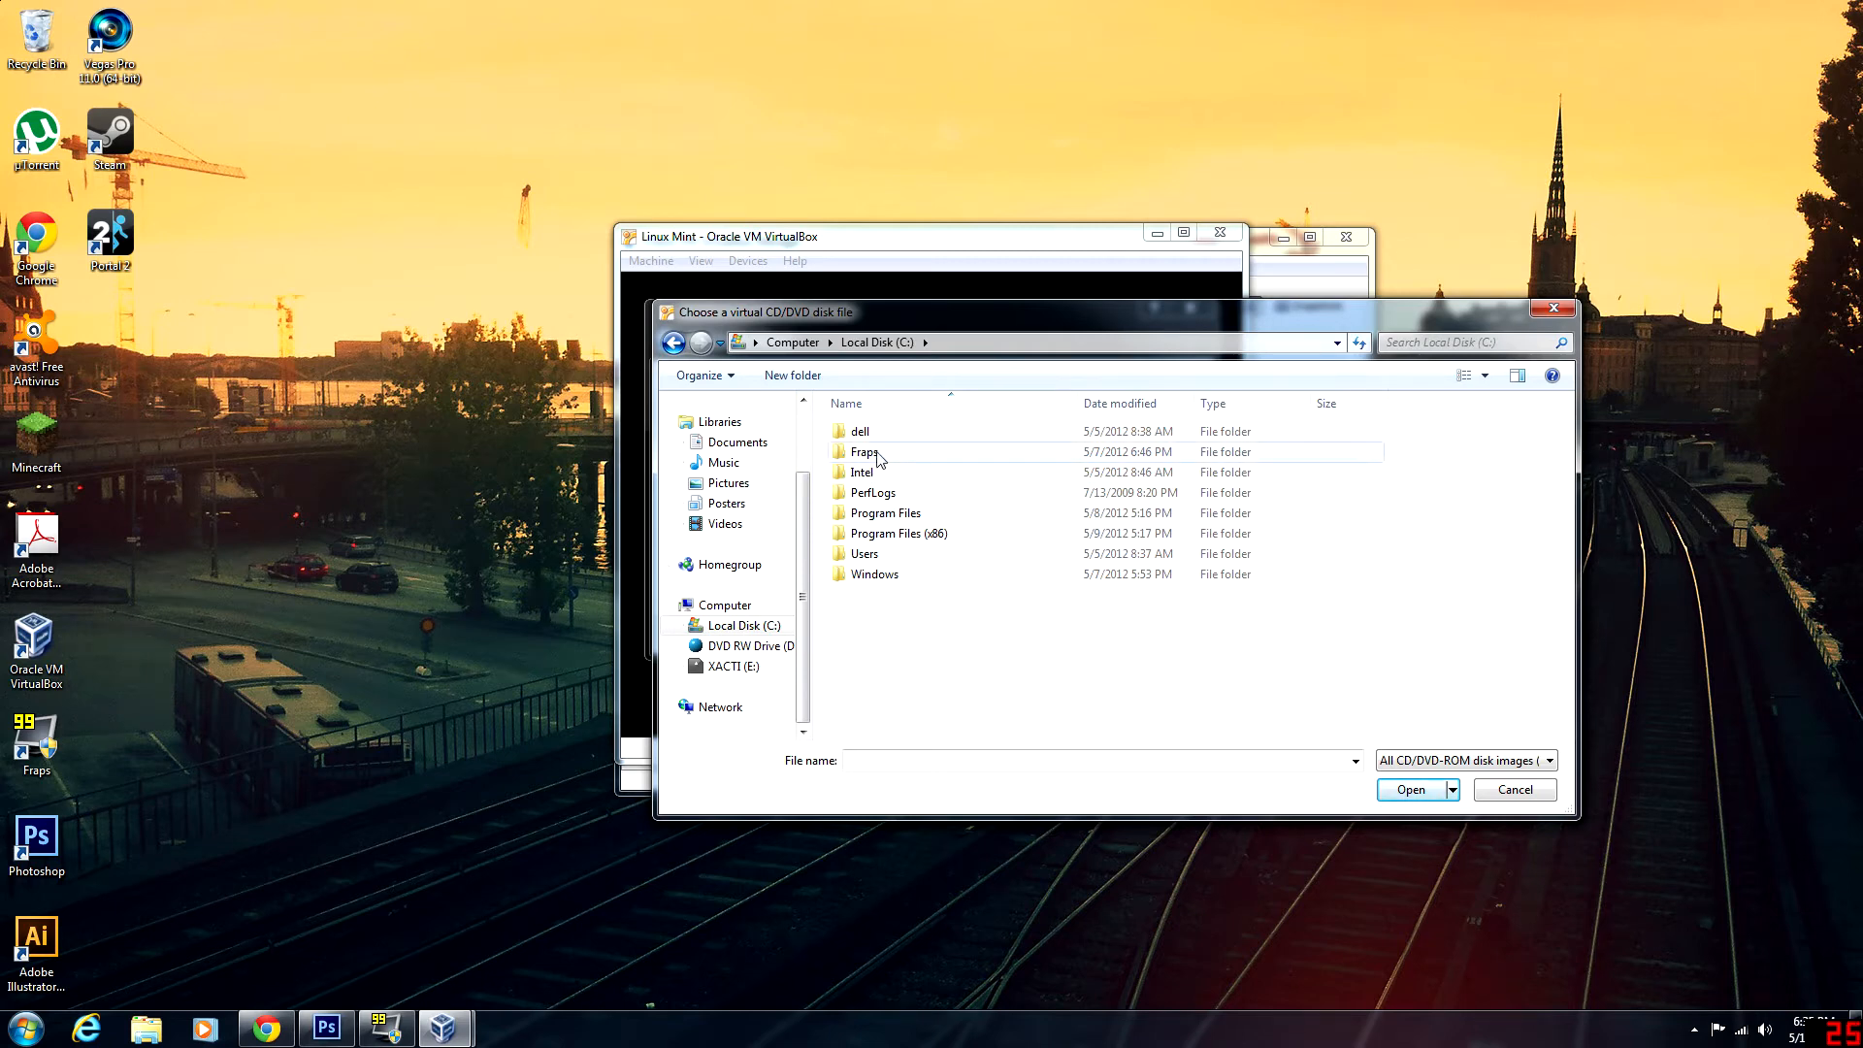
pyautogui.scroll(2, 737, 490)
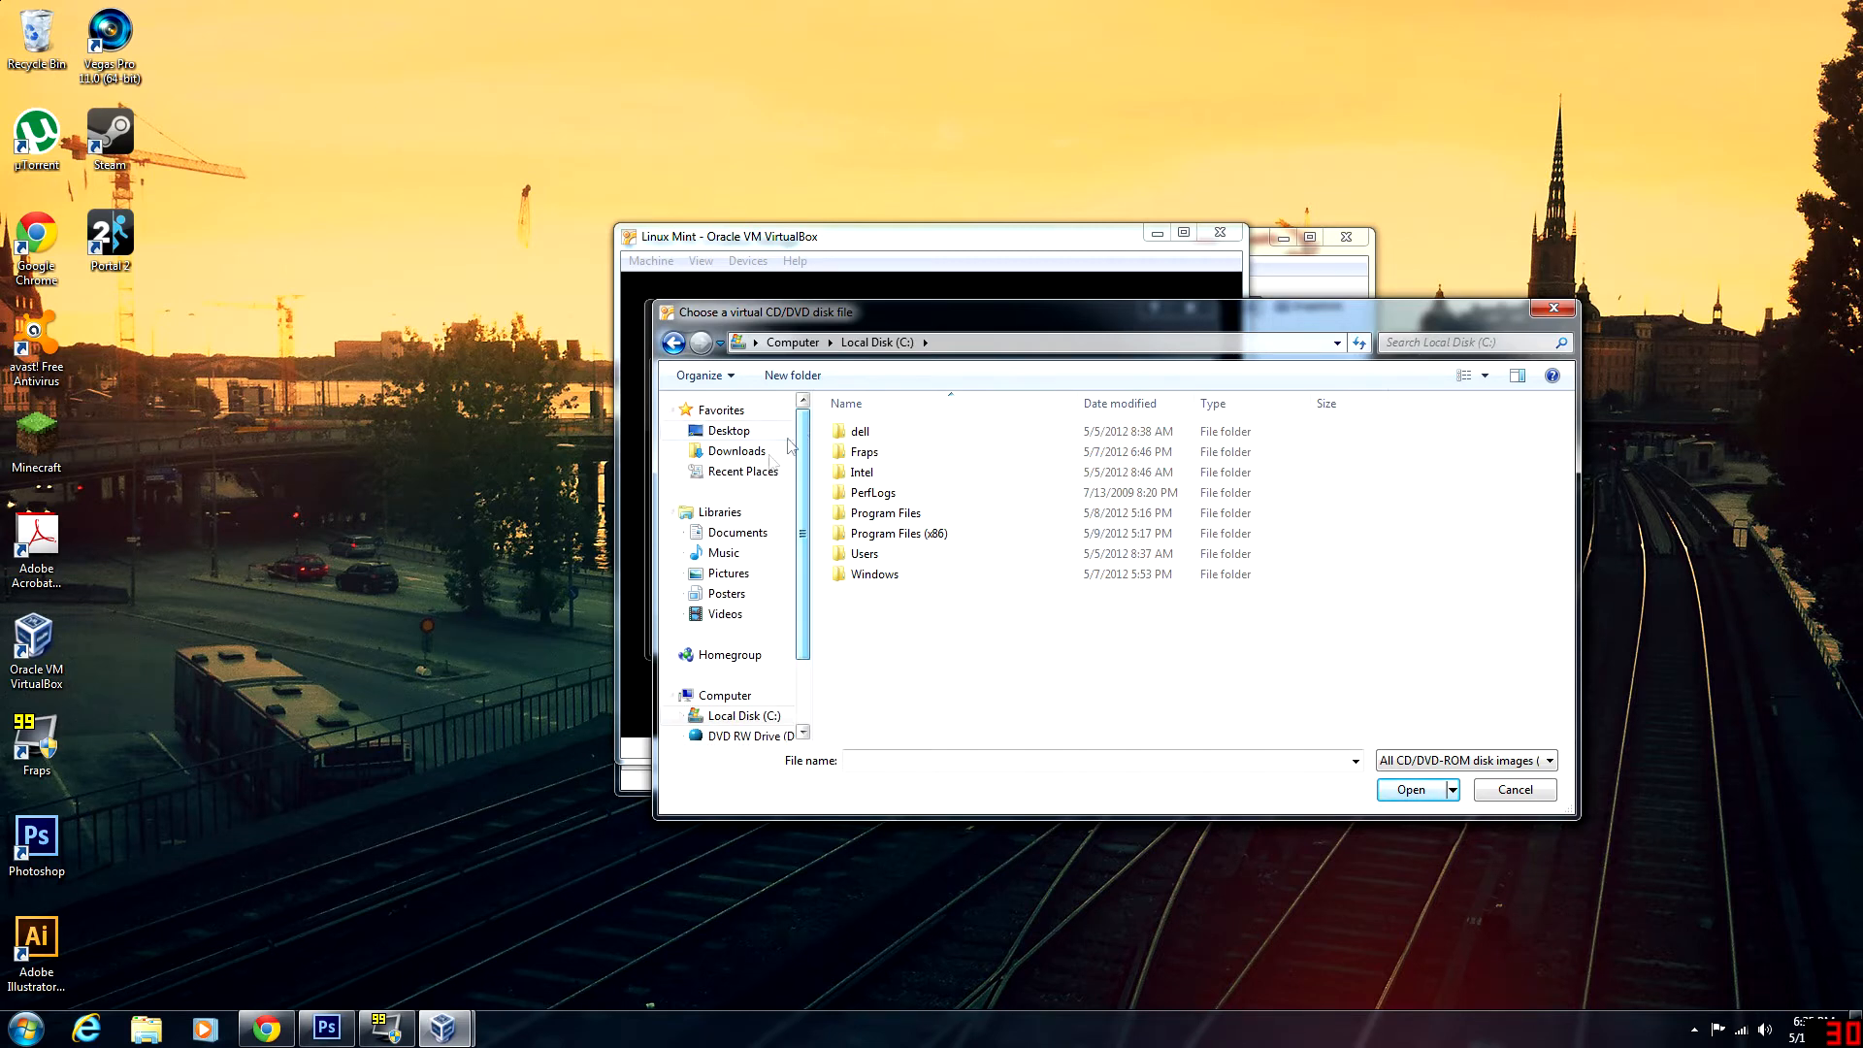
# - Choose linuxmint-12-gnome-dvd-32bit from the Downloads folder in the user's home folder as the installation media
pyautogui.click(737, 430)
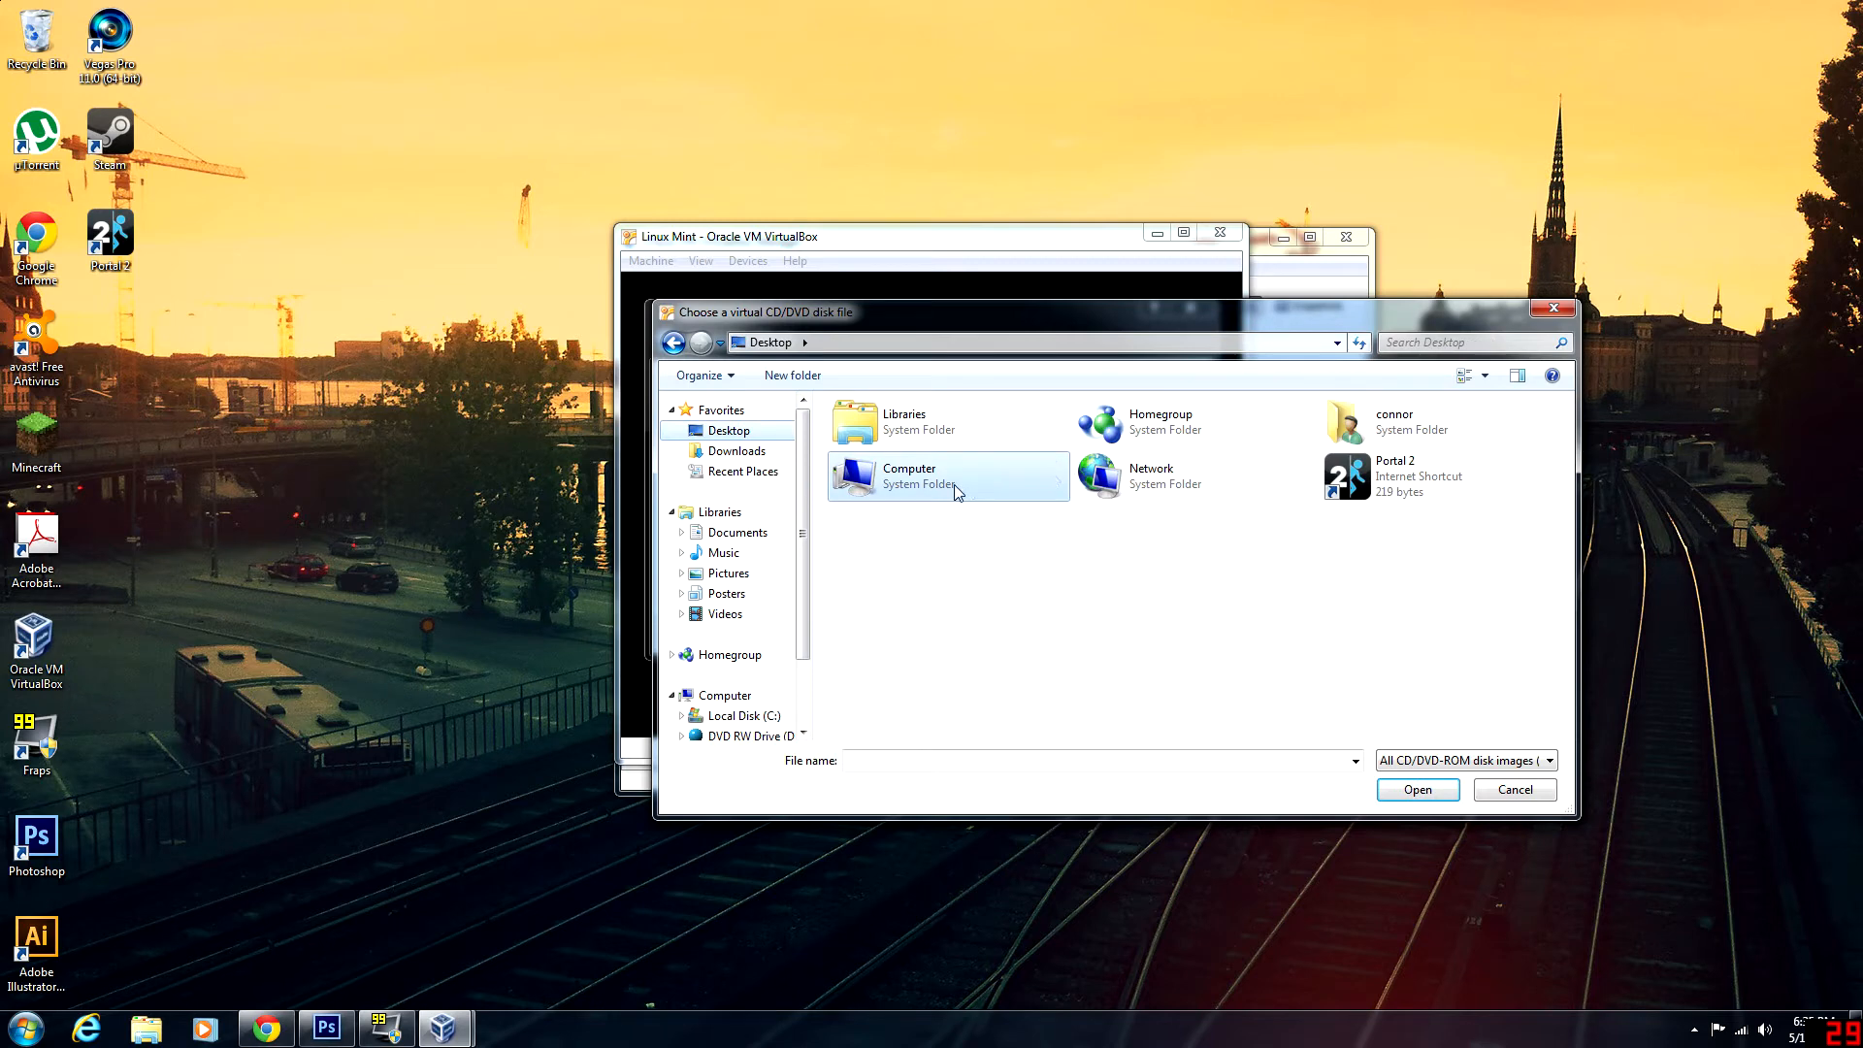
pyautogui.doubleClick(1343, 427)
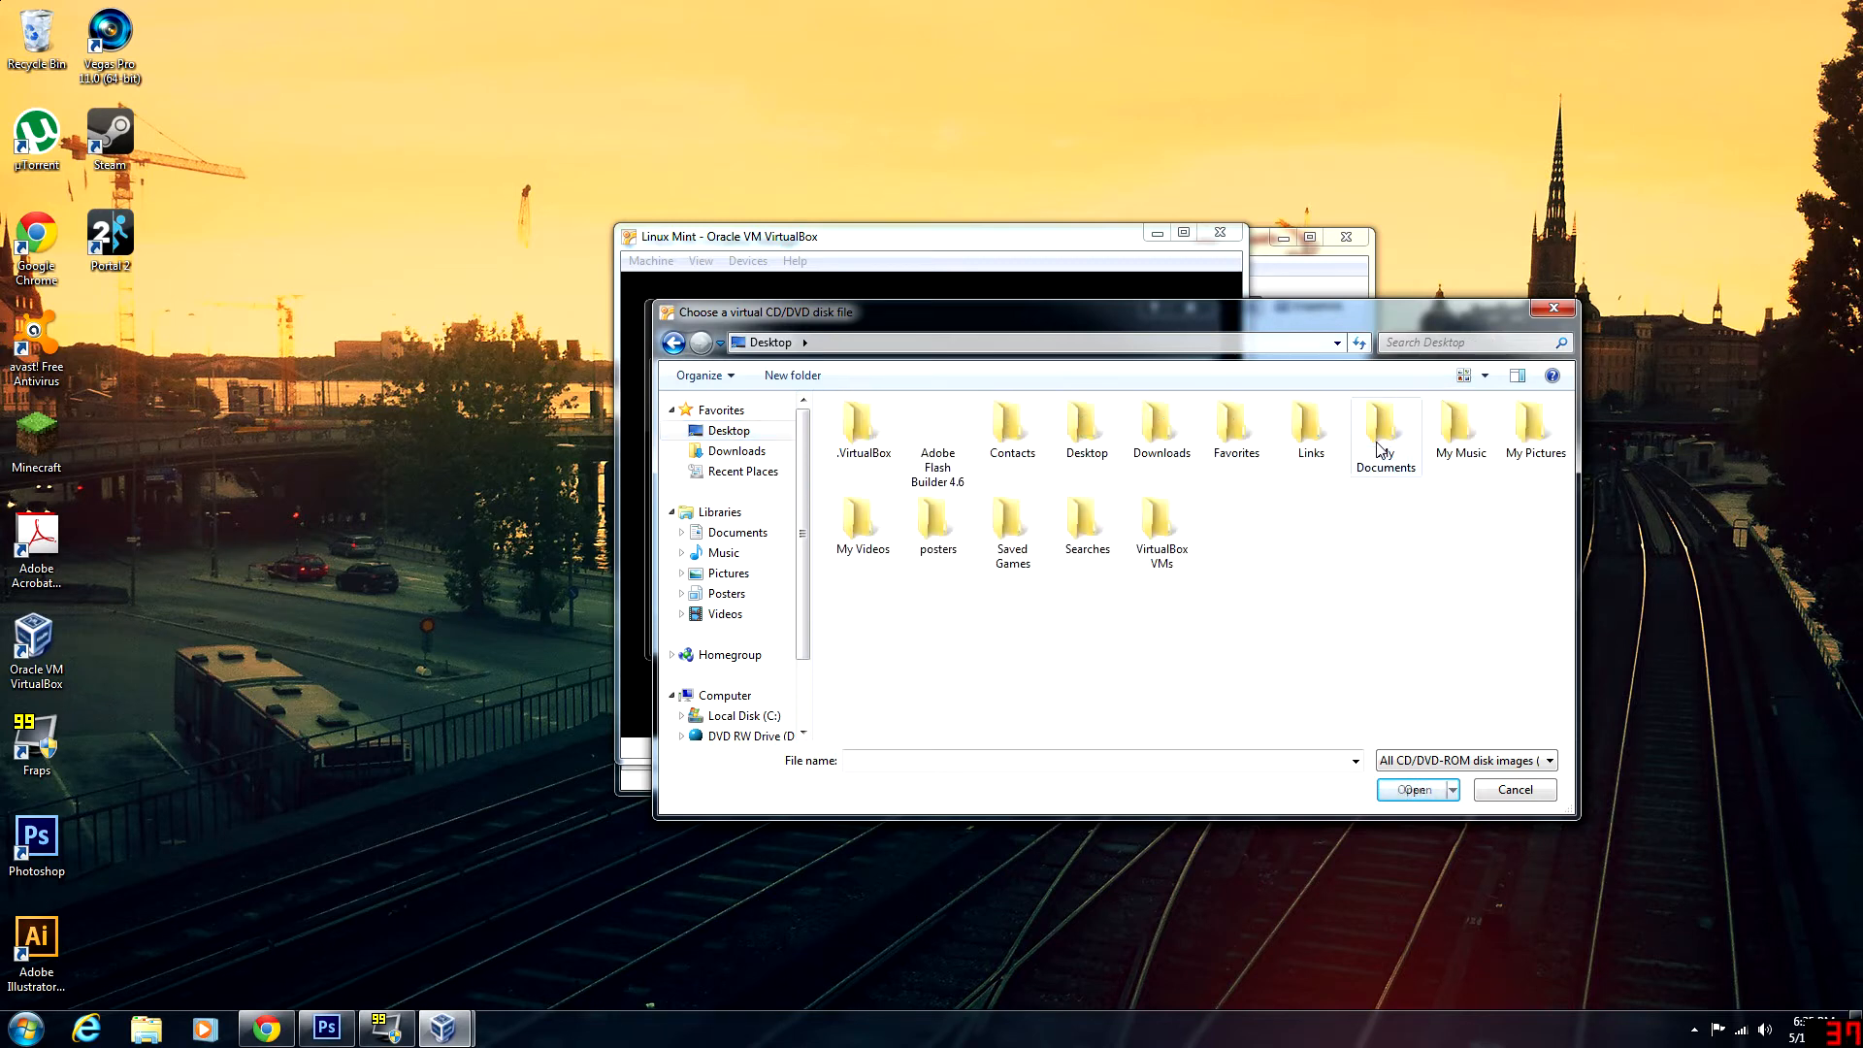
pyautogui.doubleClick(1160, 427)
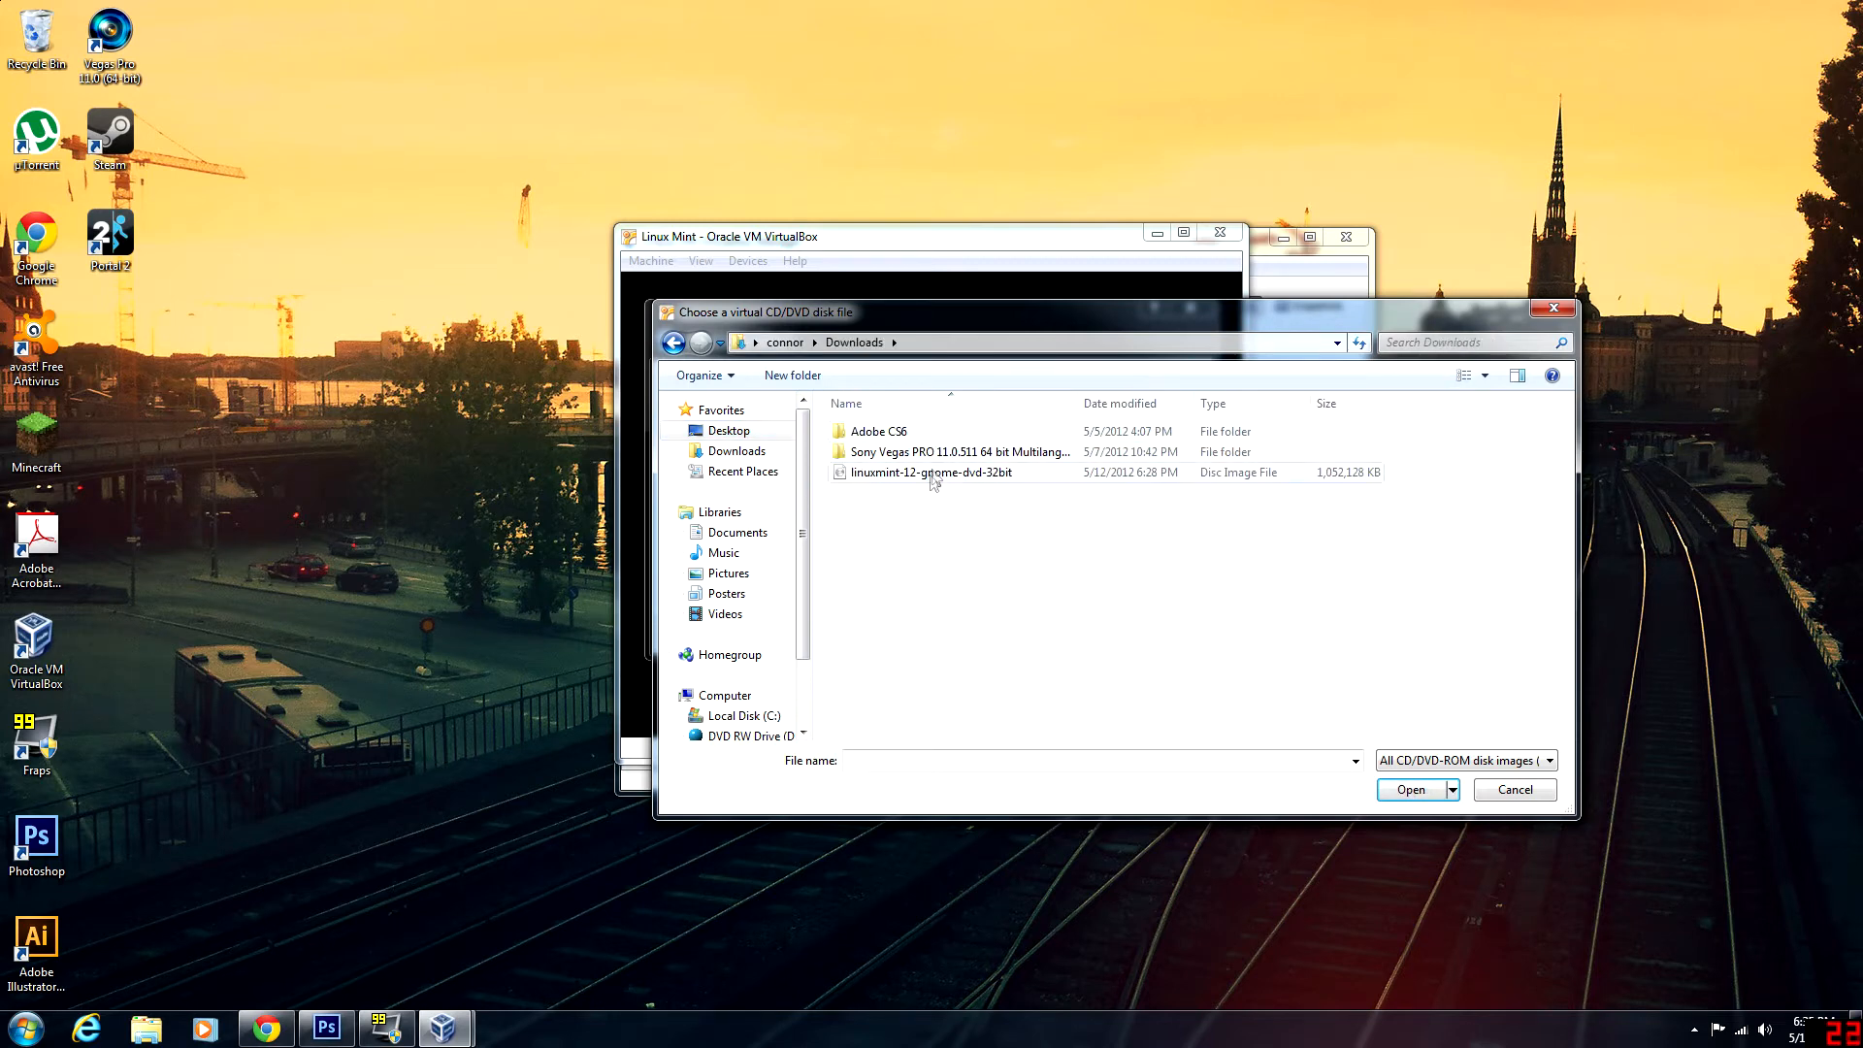
pyautogui.click(968, 476)
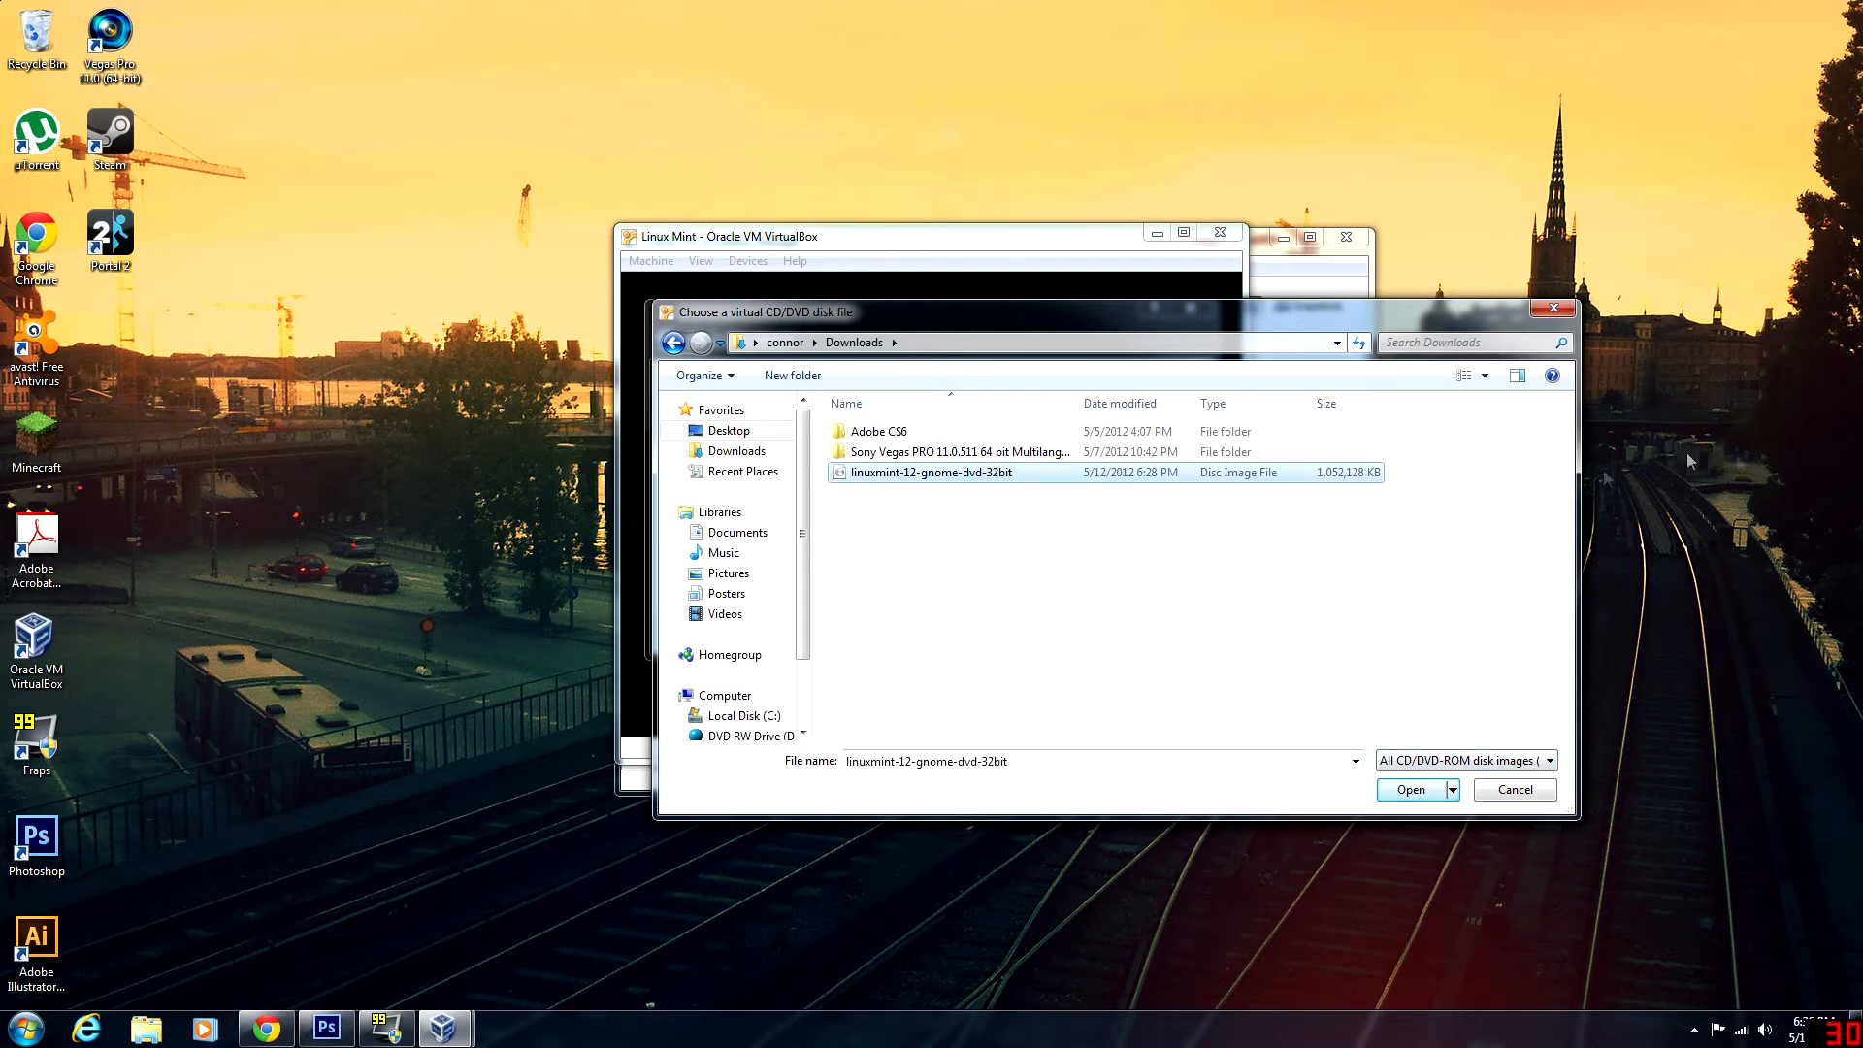
pyautogui.click(1411, 791)
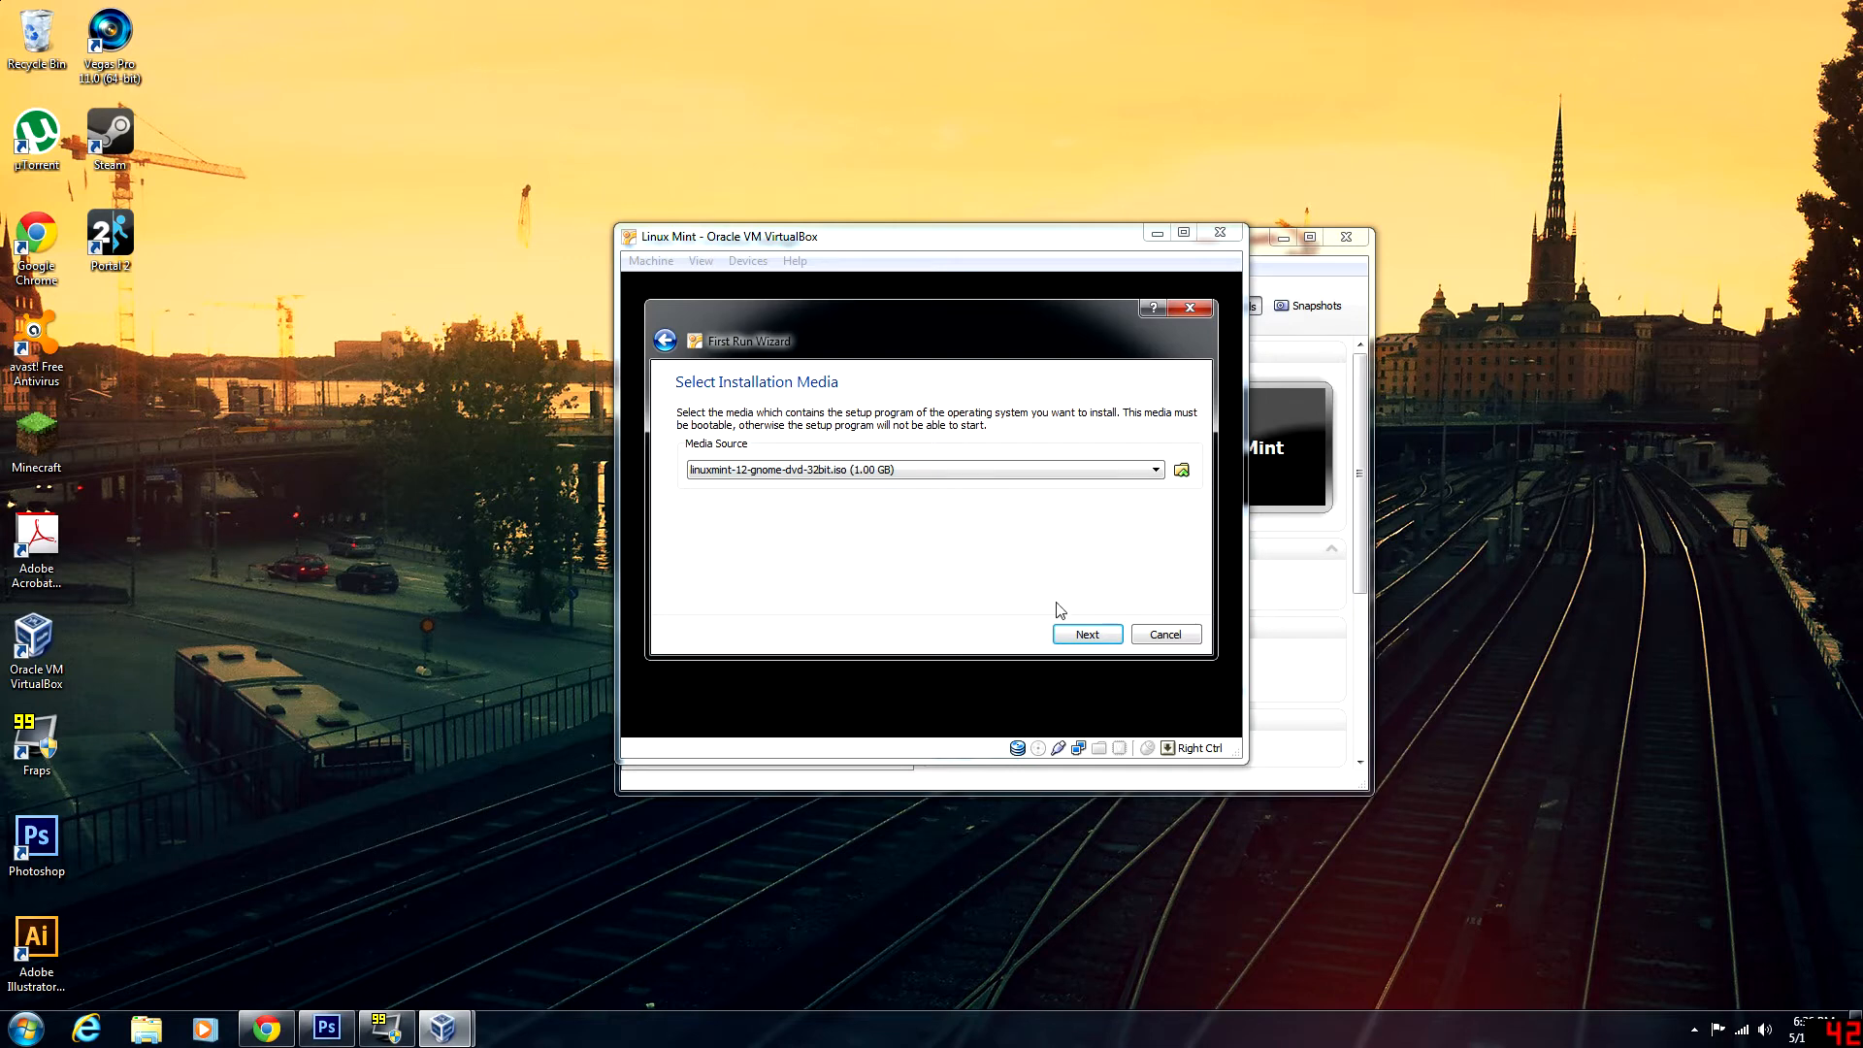
# - Boot the virtual machine from the chosen image, dismiss the color mode information and reposition the machine's window
pyautogui.click(1084, 635)
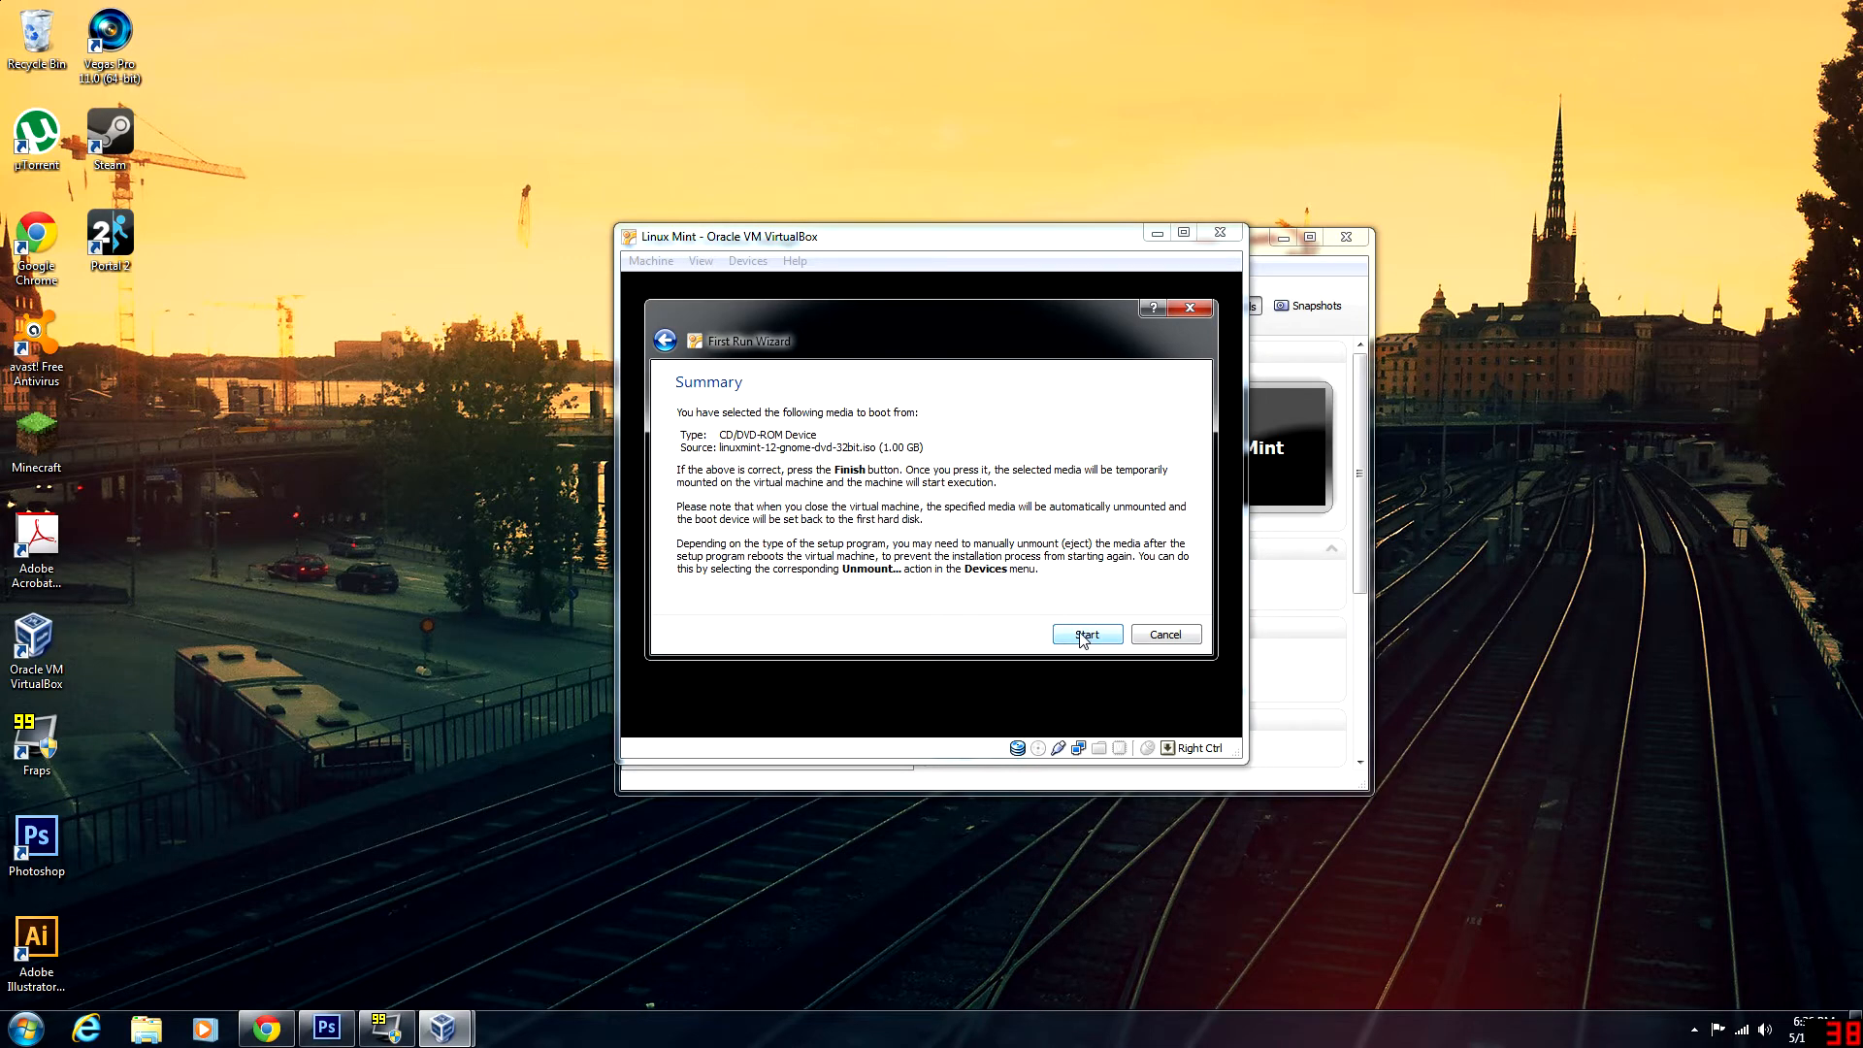
pyautogui.click(1085, 635)
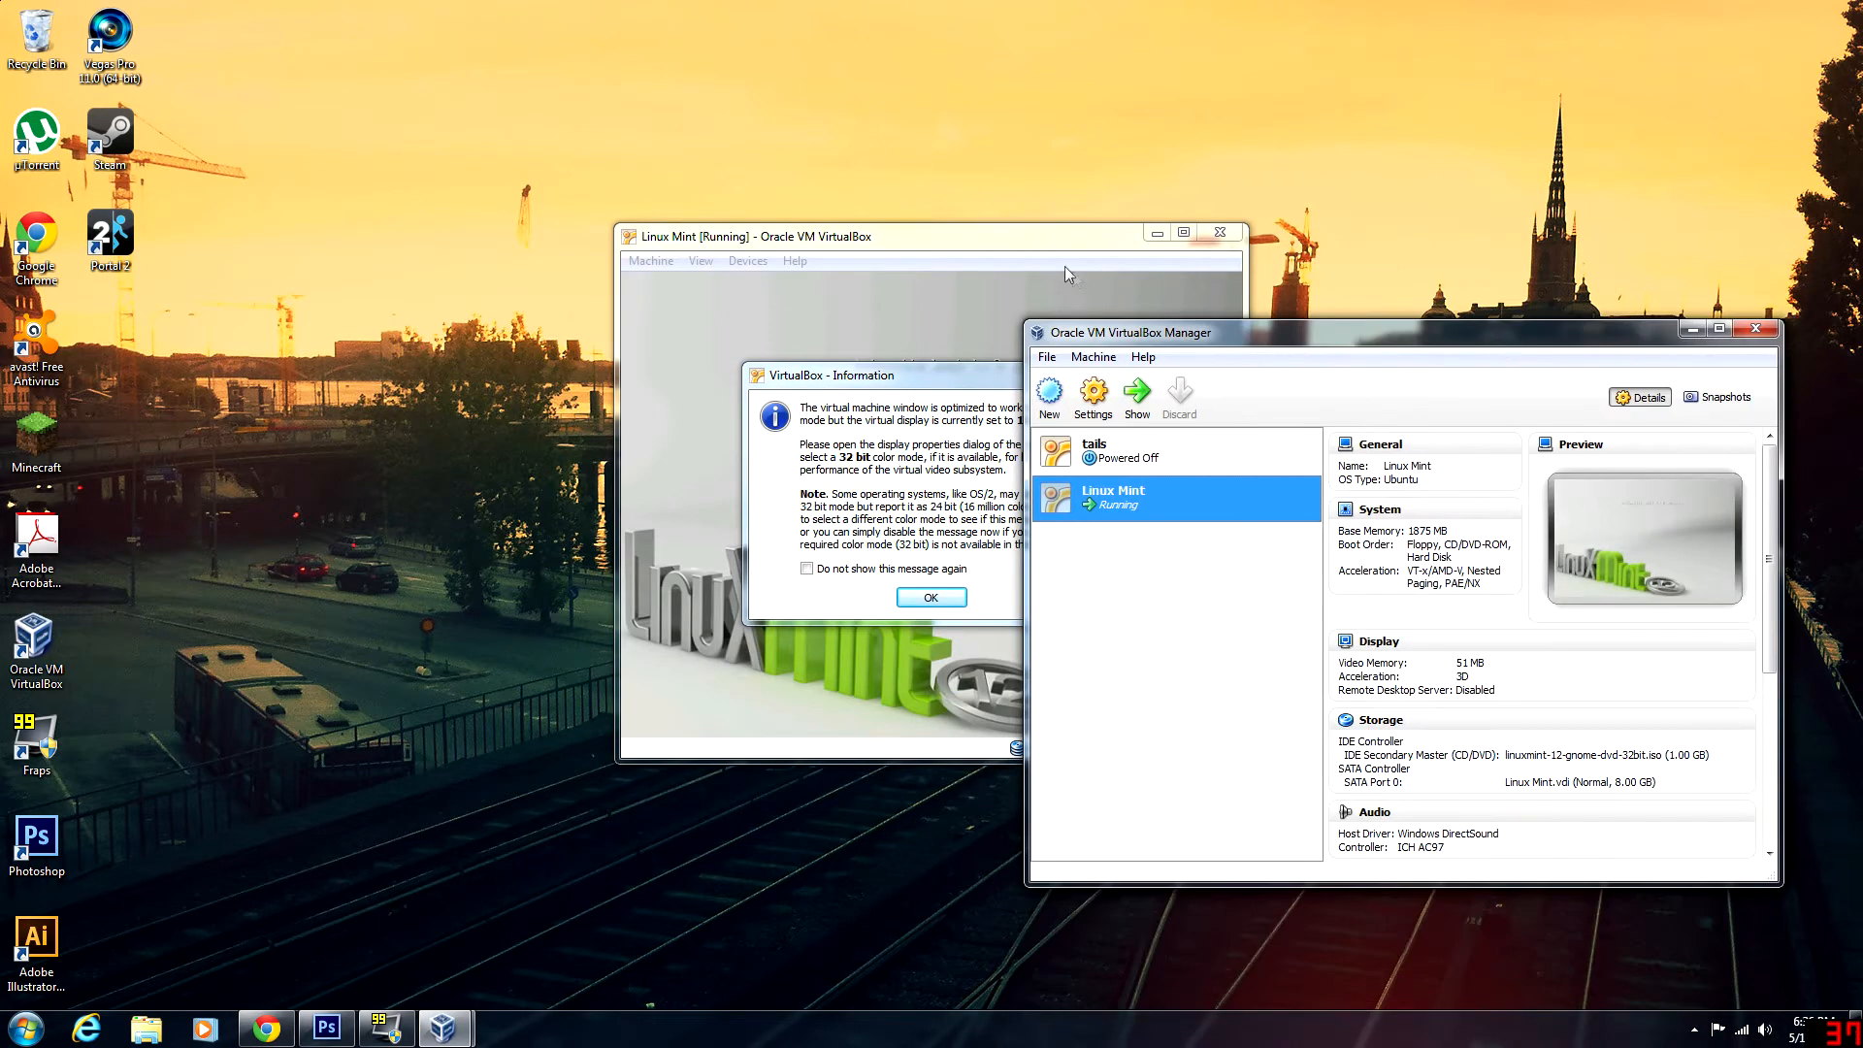
pyautogui.click(1063, 266)
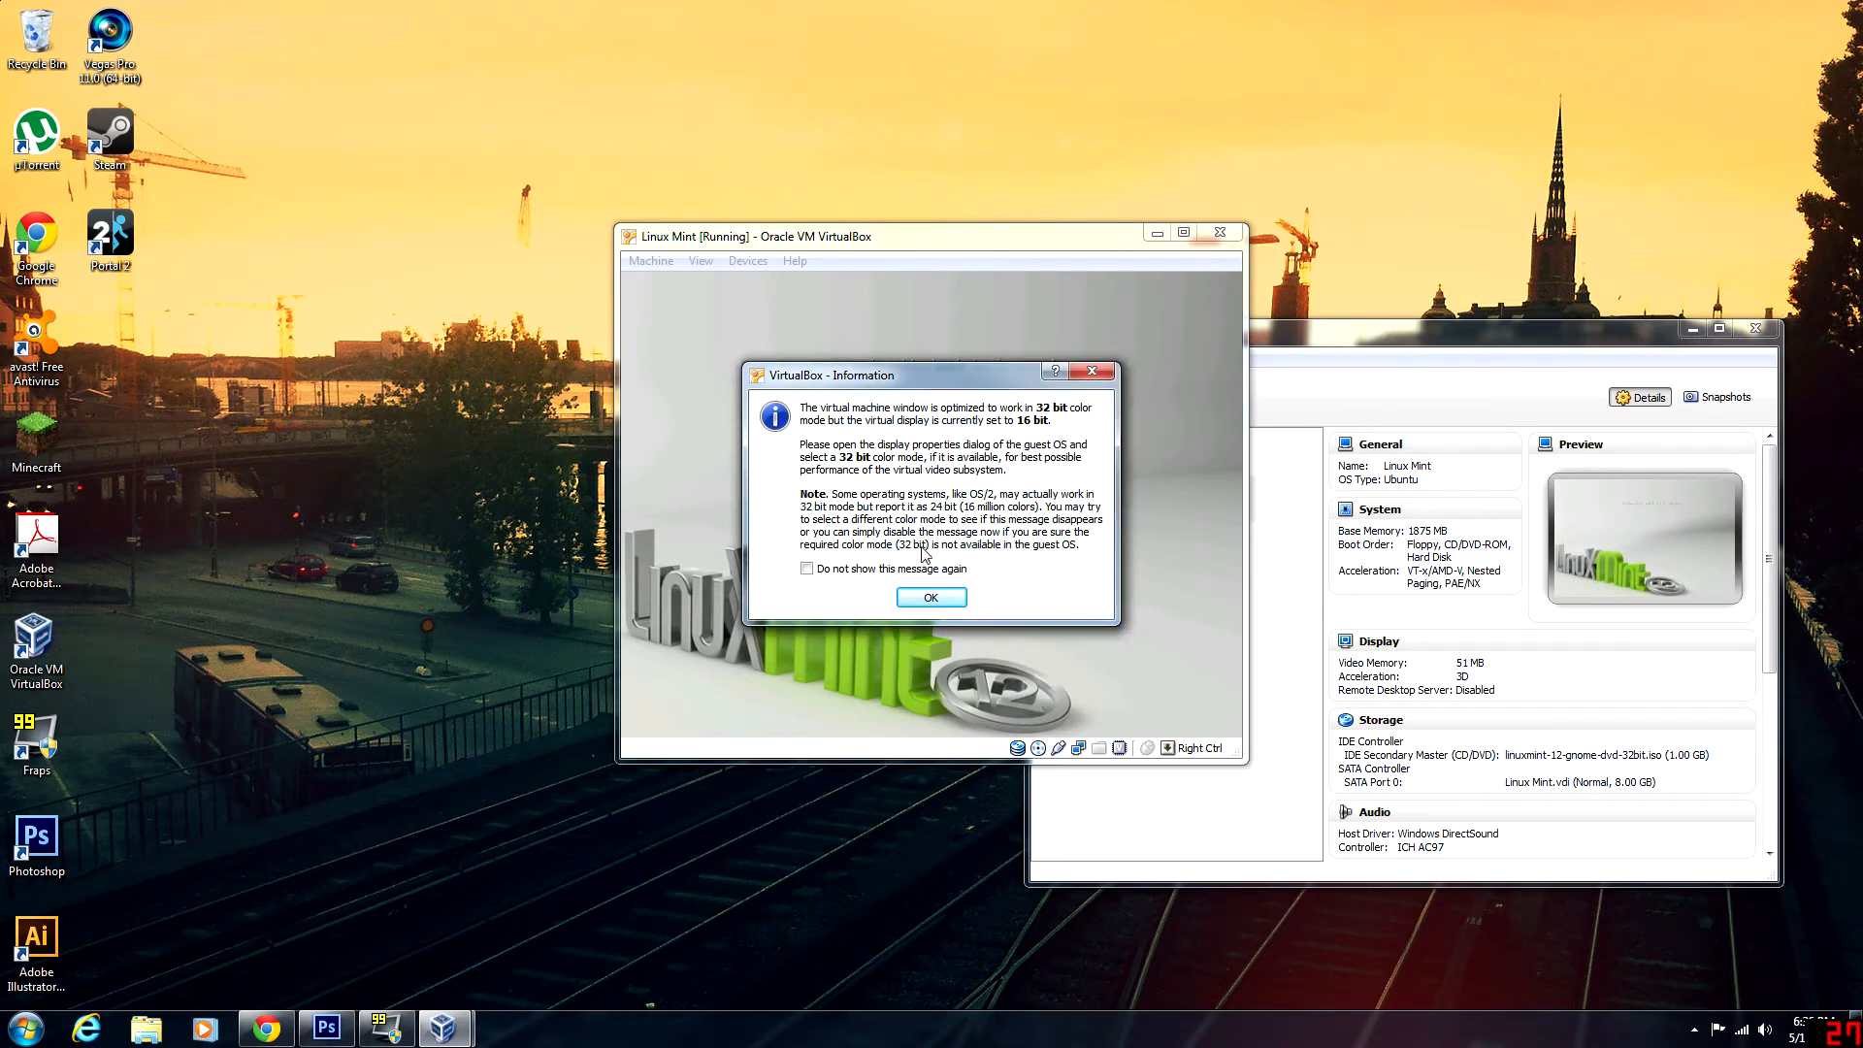
pyautogui.click(934, 599)
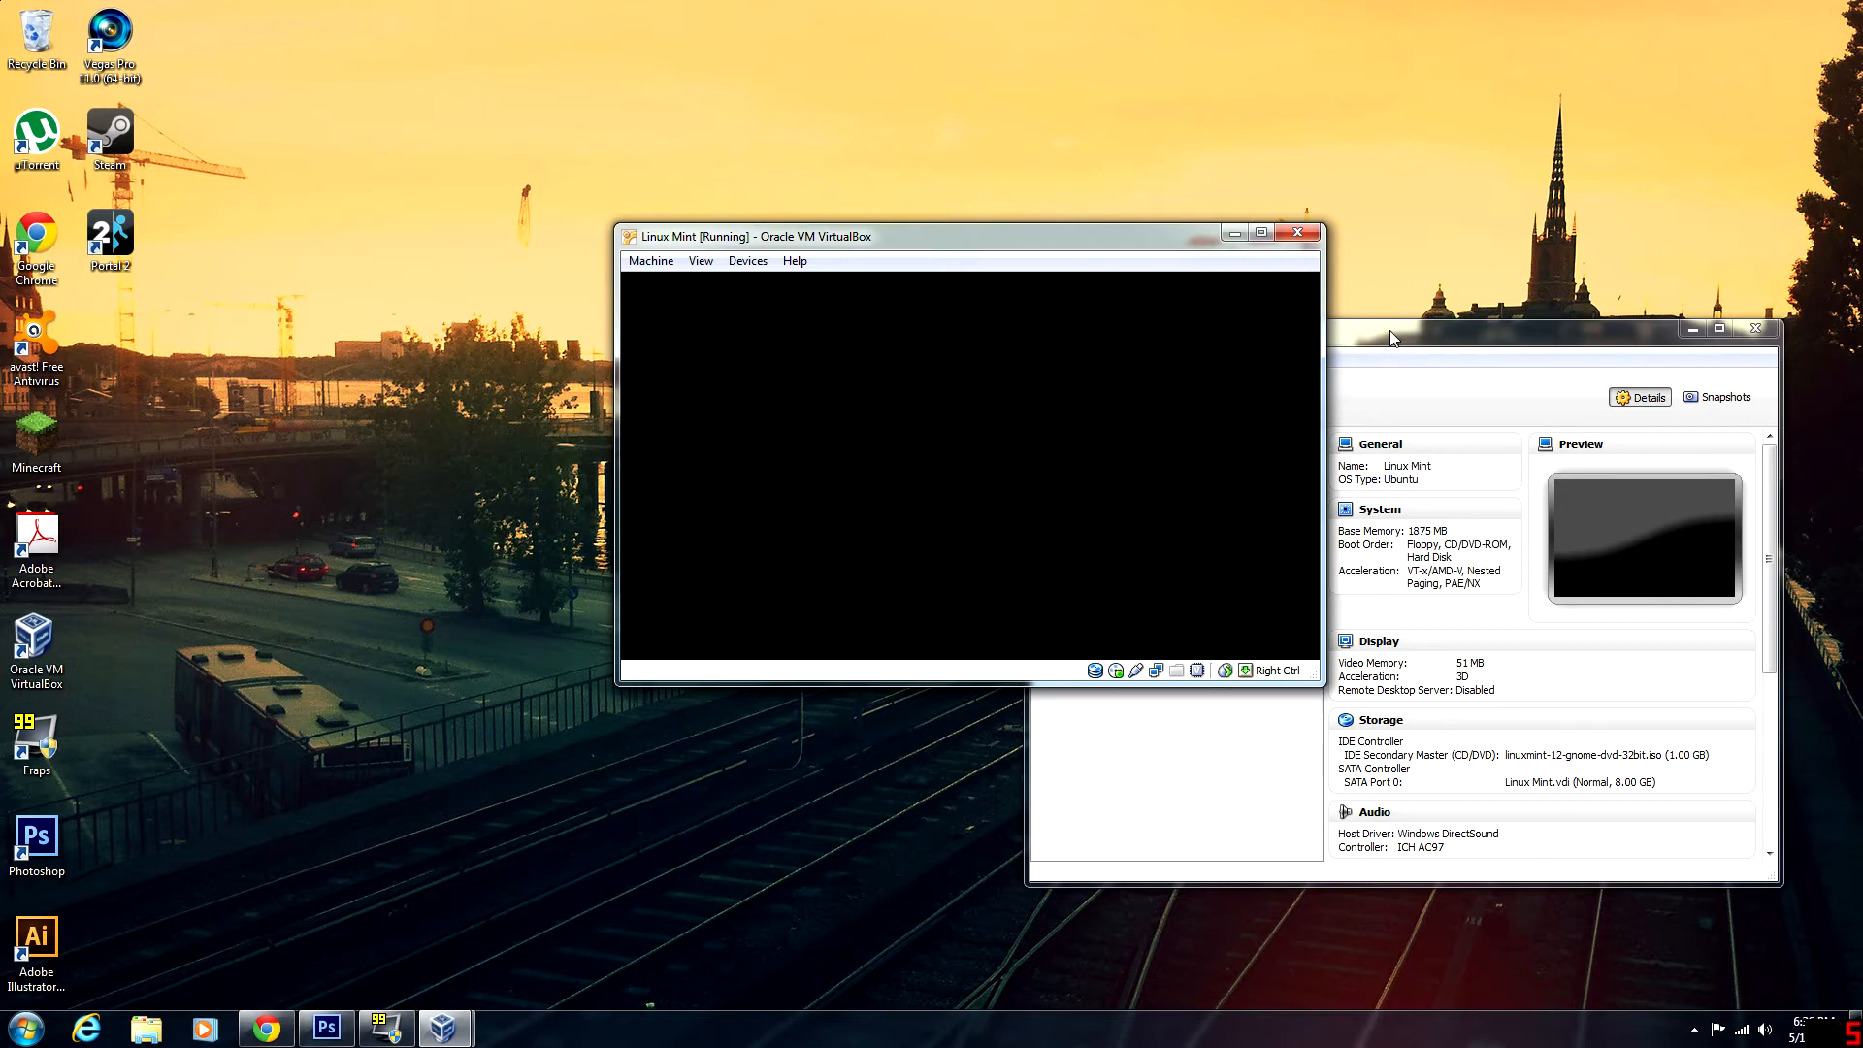
pyautogui.moveTo(965, 248); pyautogui.dragTo(848, 203)
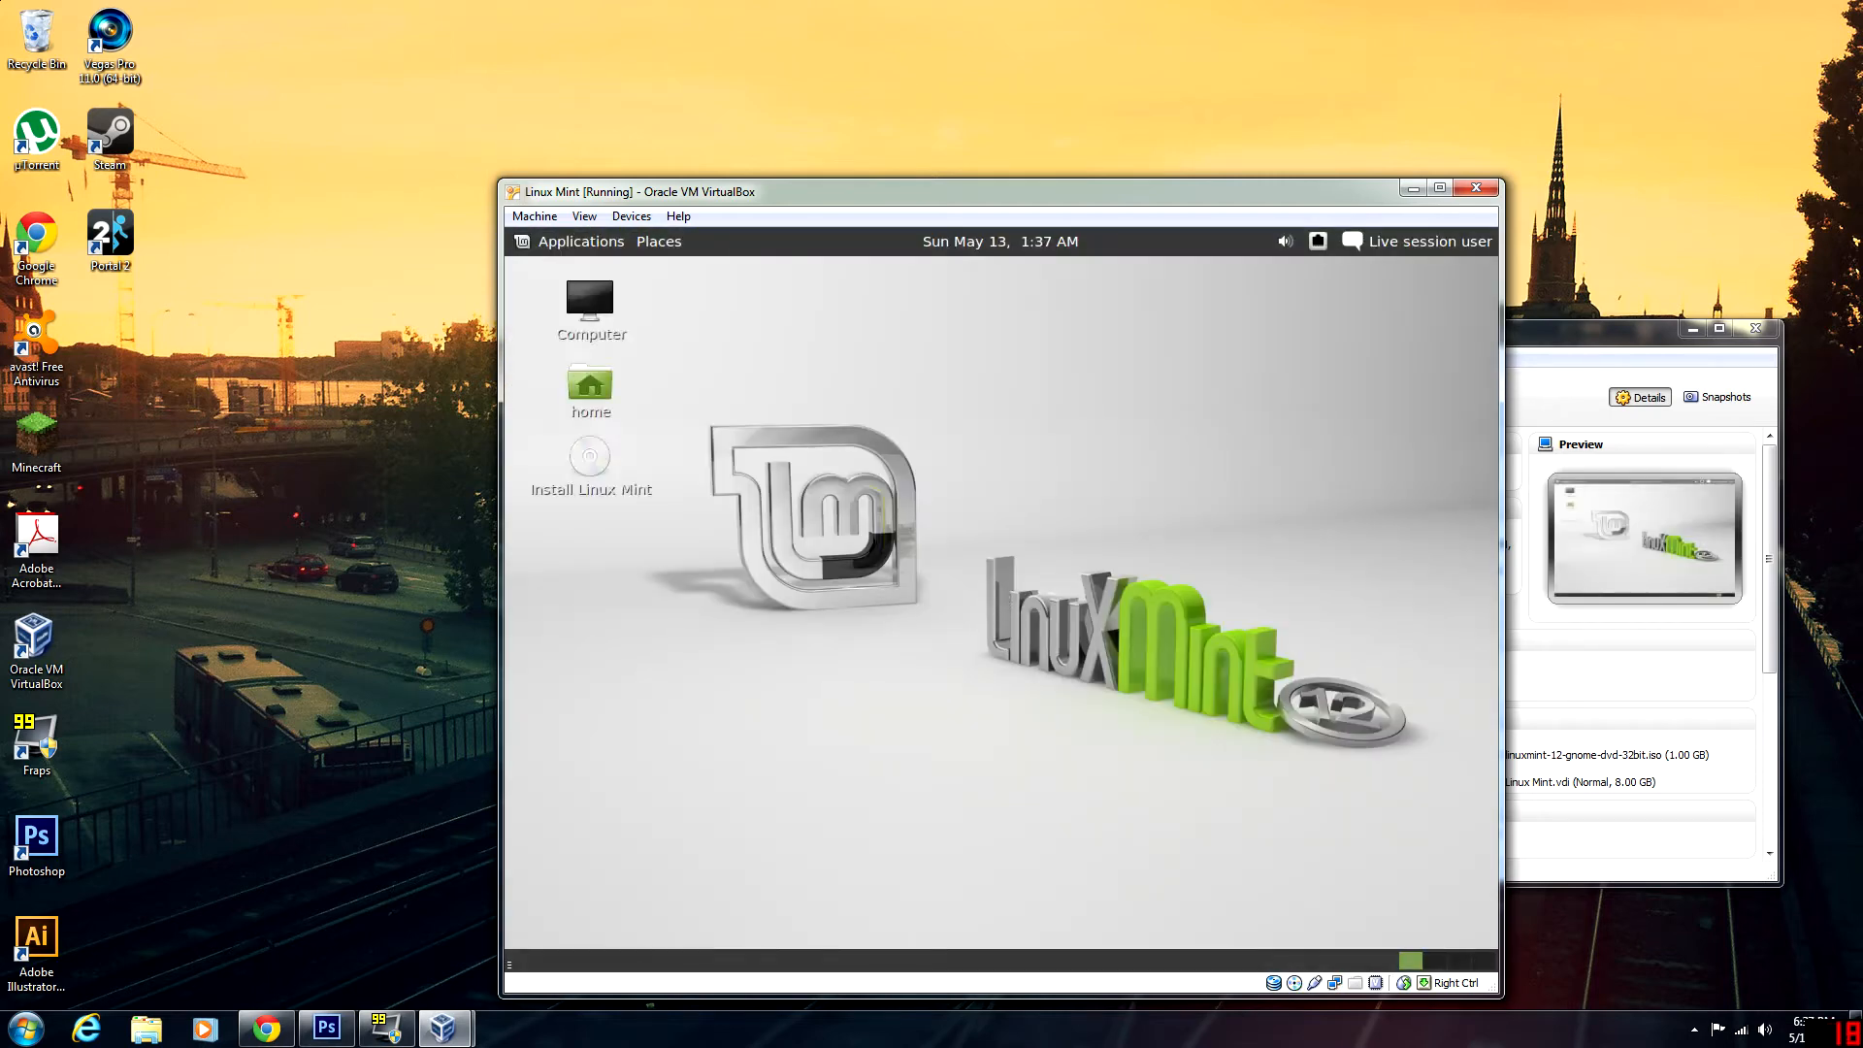
# - Launch the Linux Mint installer from the live desktop and accept English as the installation language
pyautogui.click(578, 241)
pyautogui.click(580, 241)
pyautogui.click(590, 467)
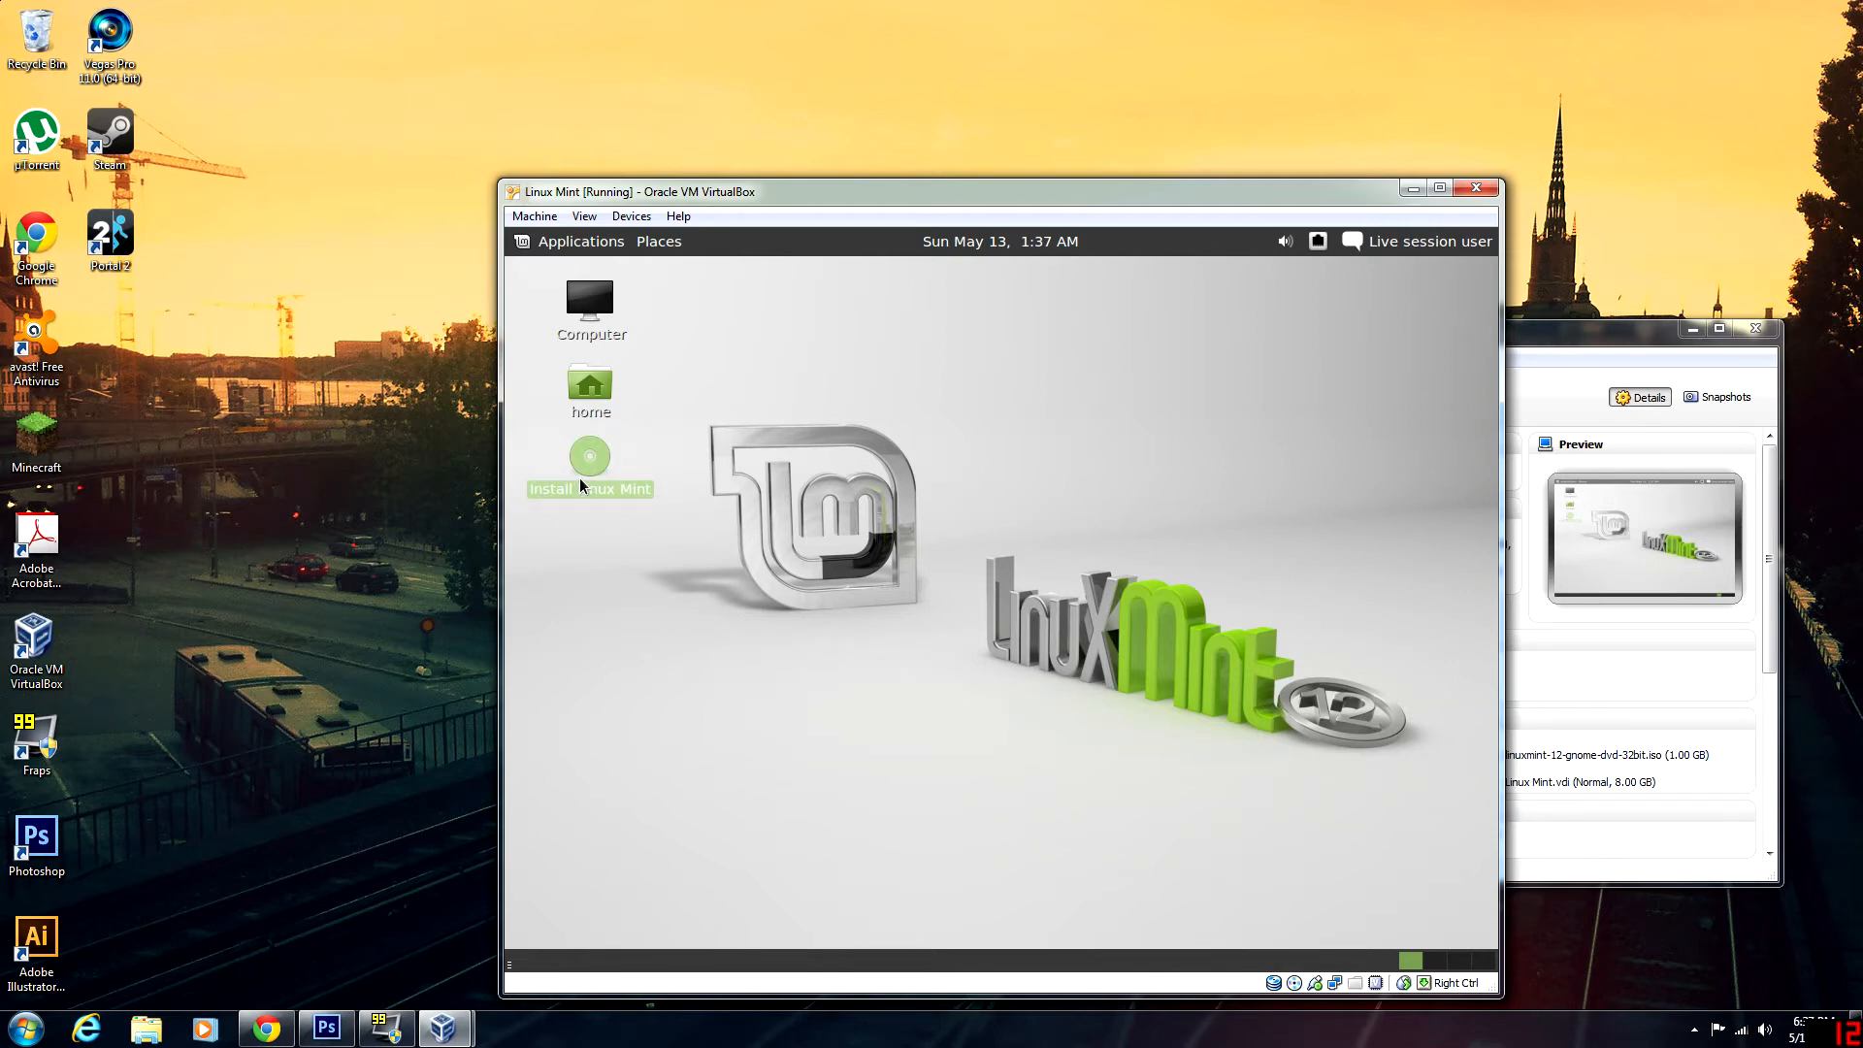
pyautogui.doubleClick(582, 485)
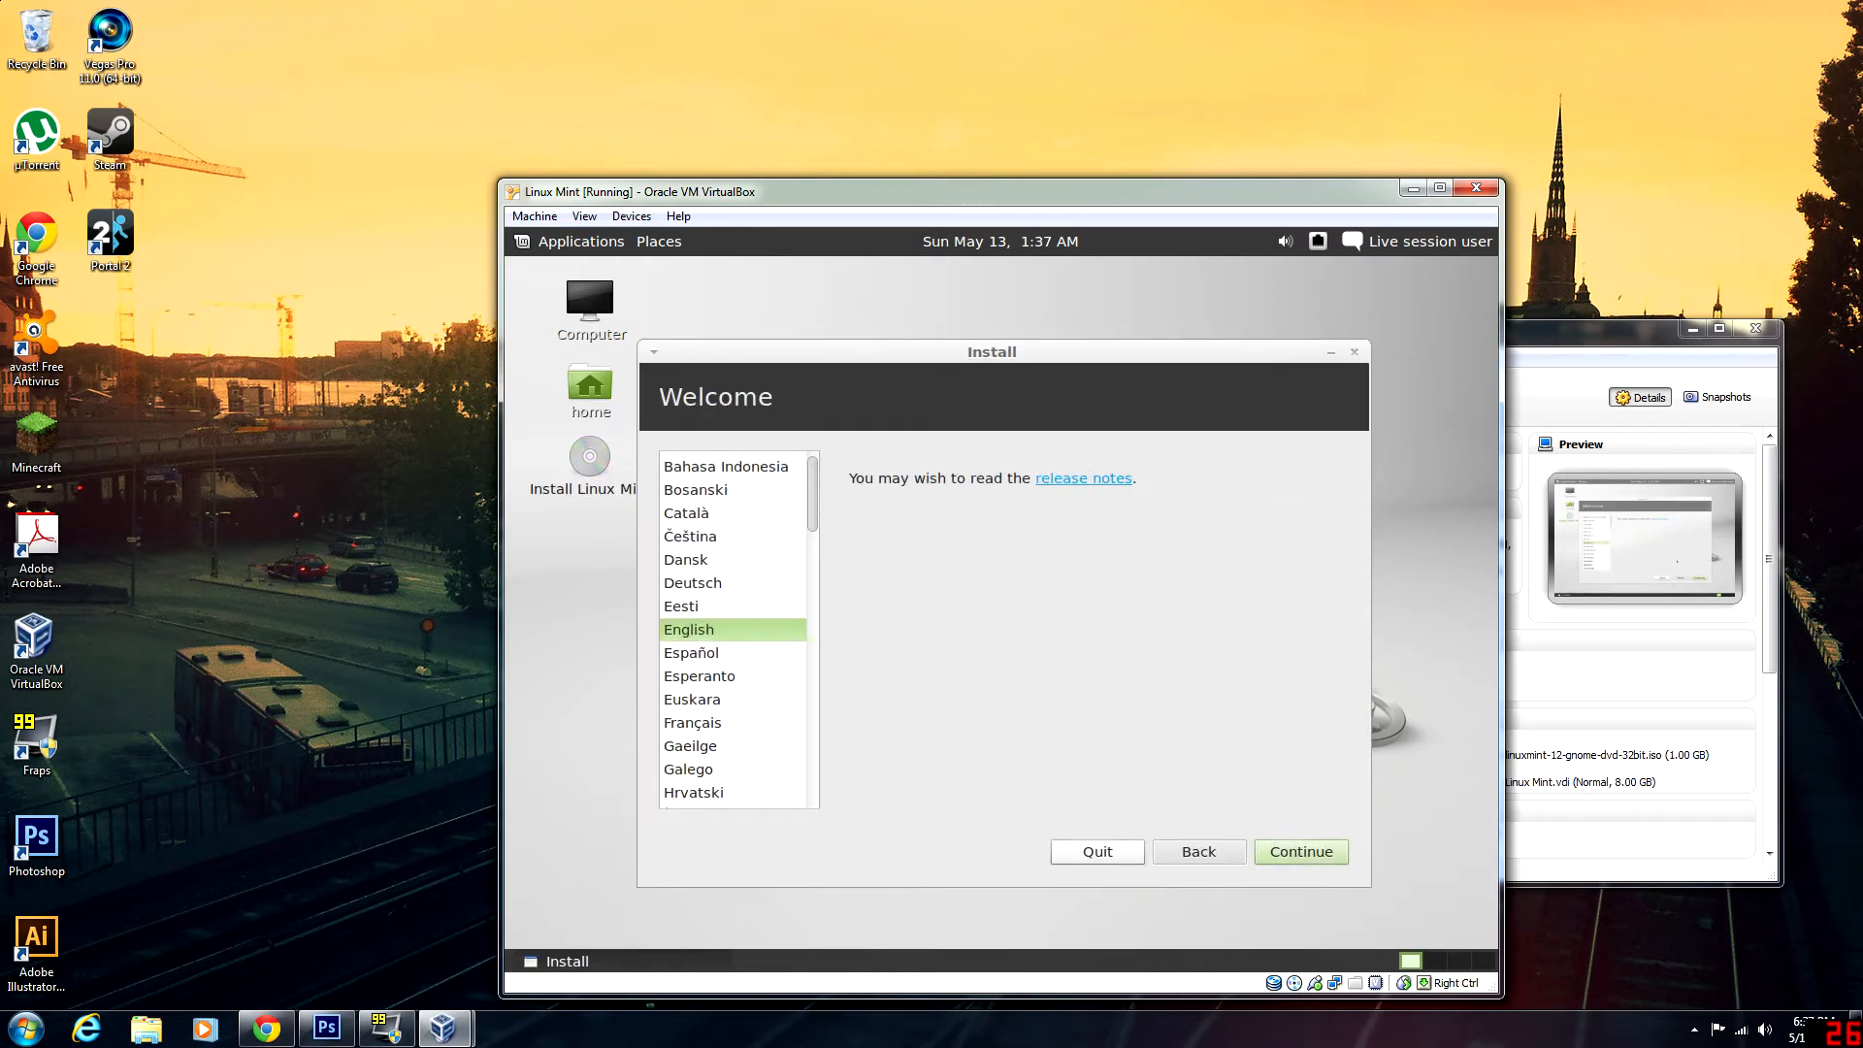
pyautogui.click(1292, 853)
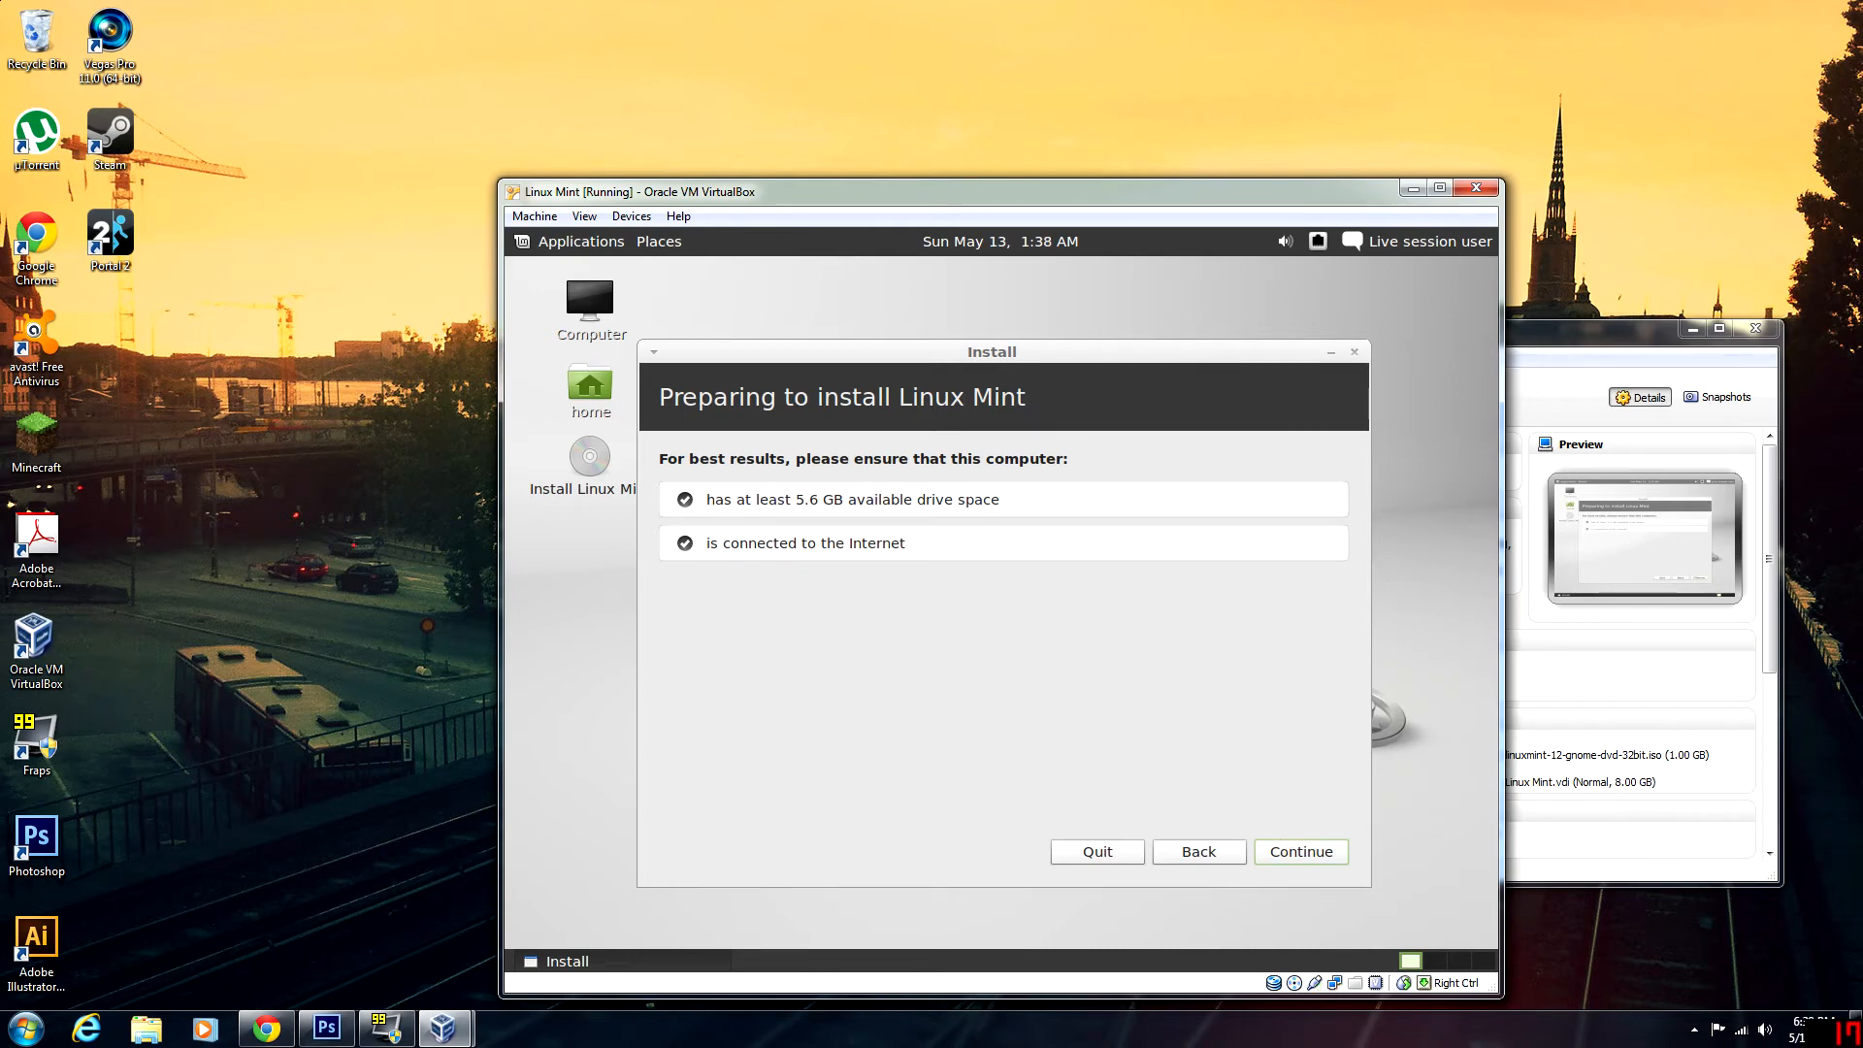
# - Continue past the preparation checks and start the installation with Erase disk and install Linux Mint on the 8.6 GB VBOX drive
pyautogui.click(1283, 844)
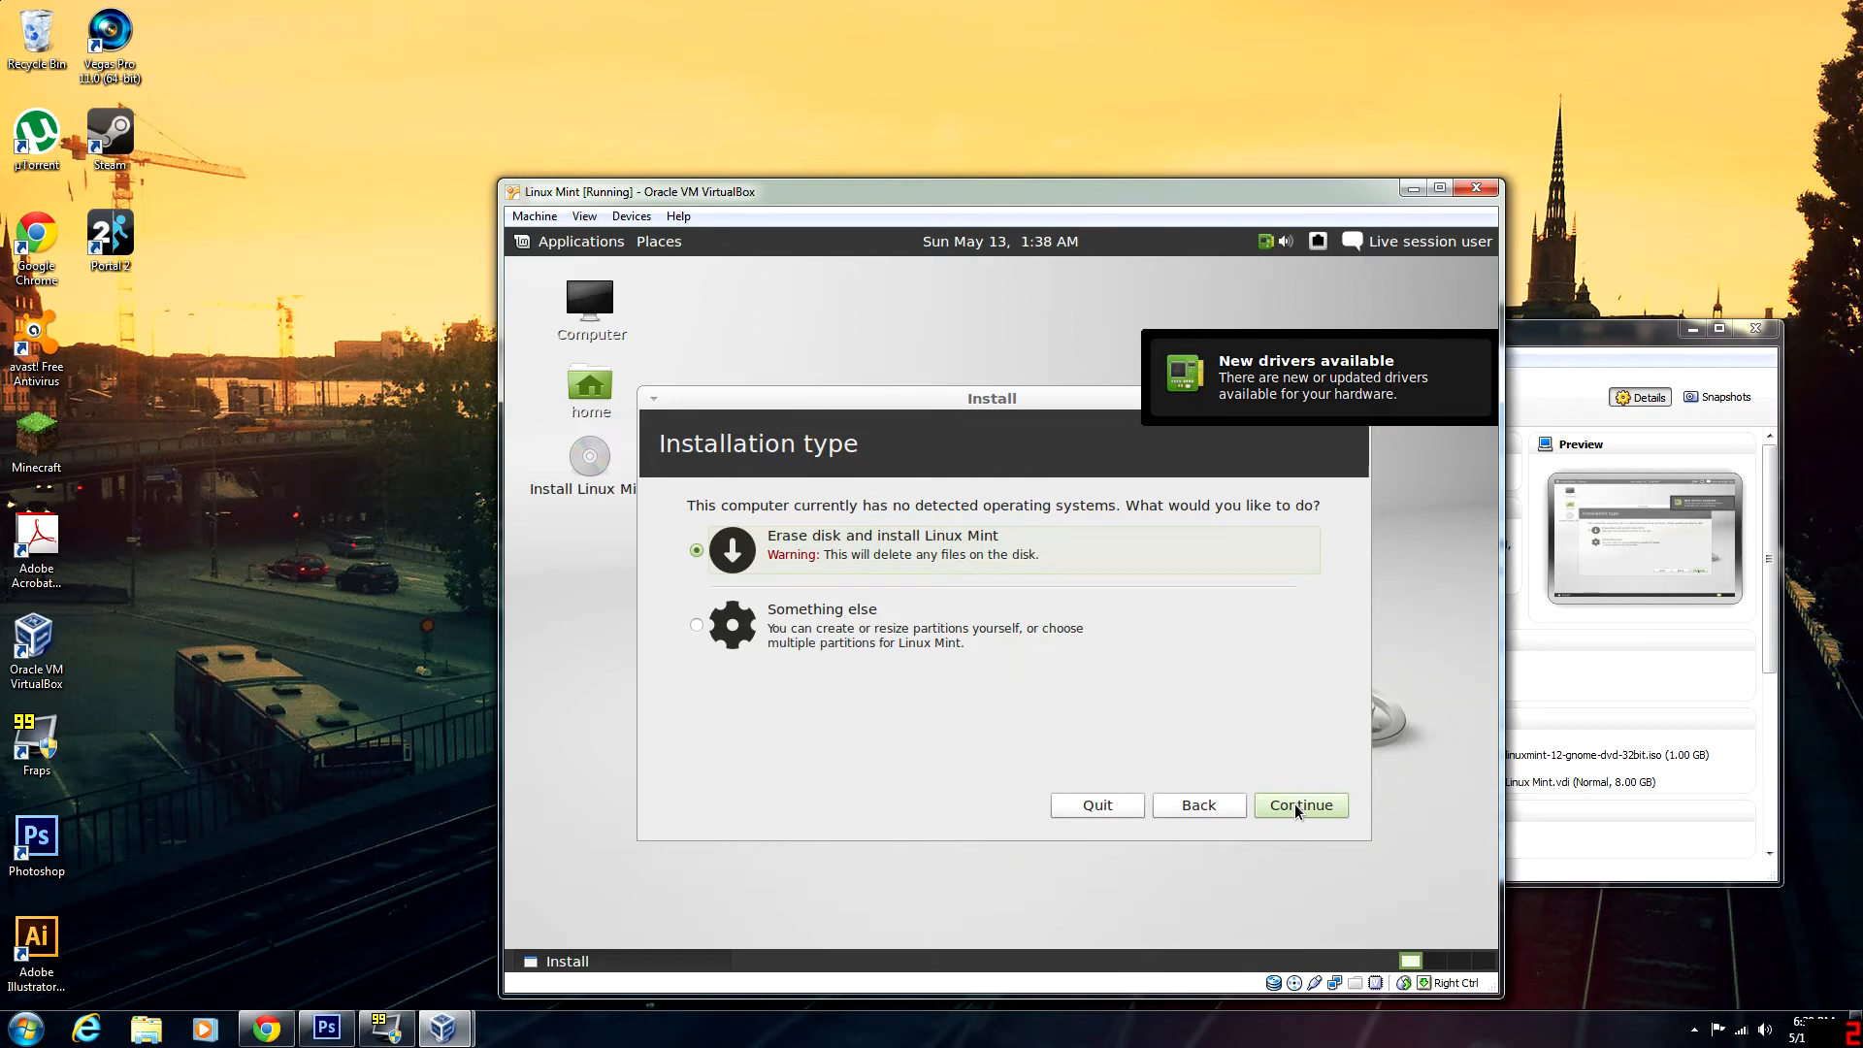
pyautogui.click(1295, 808)
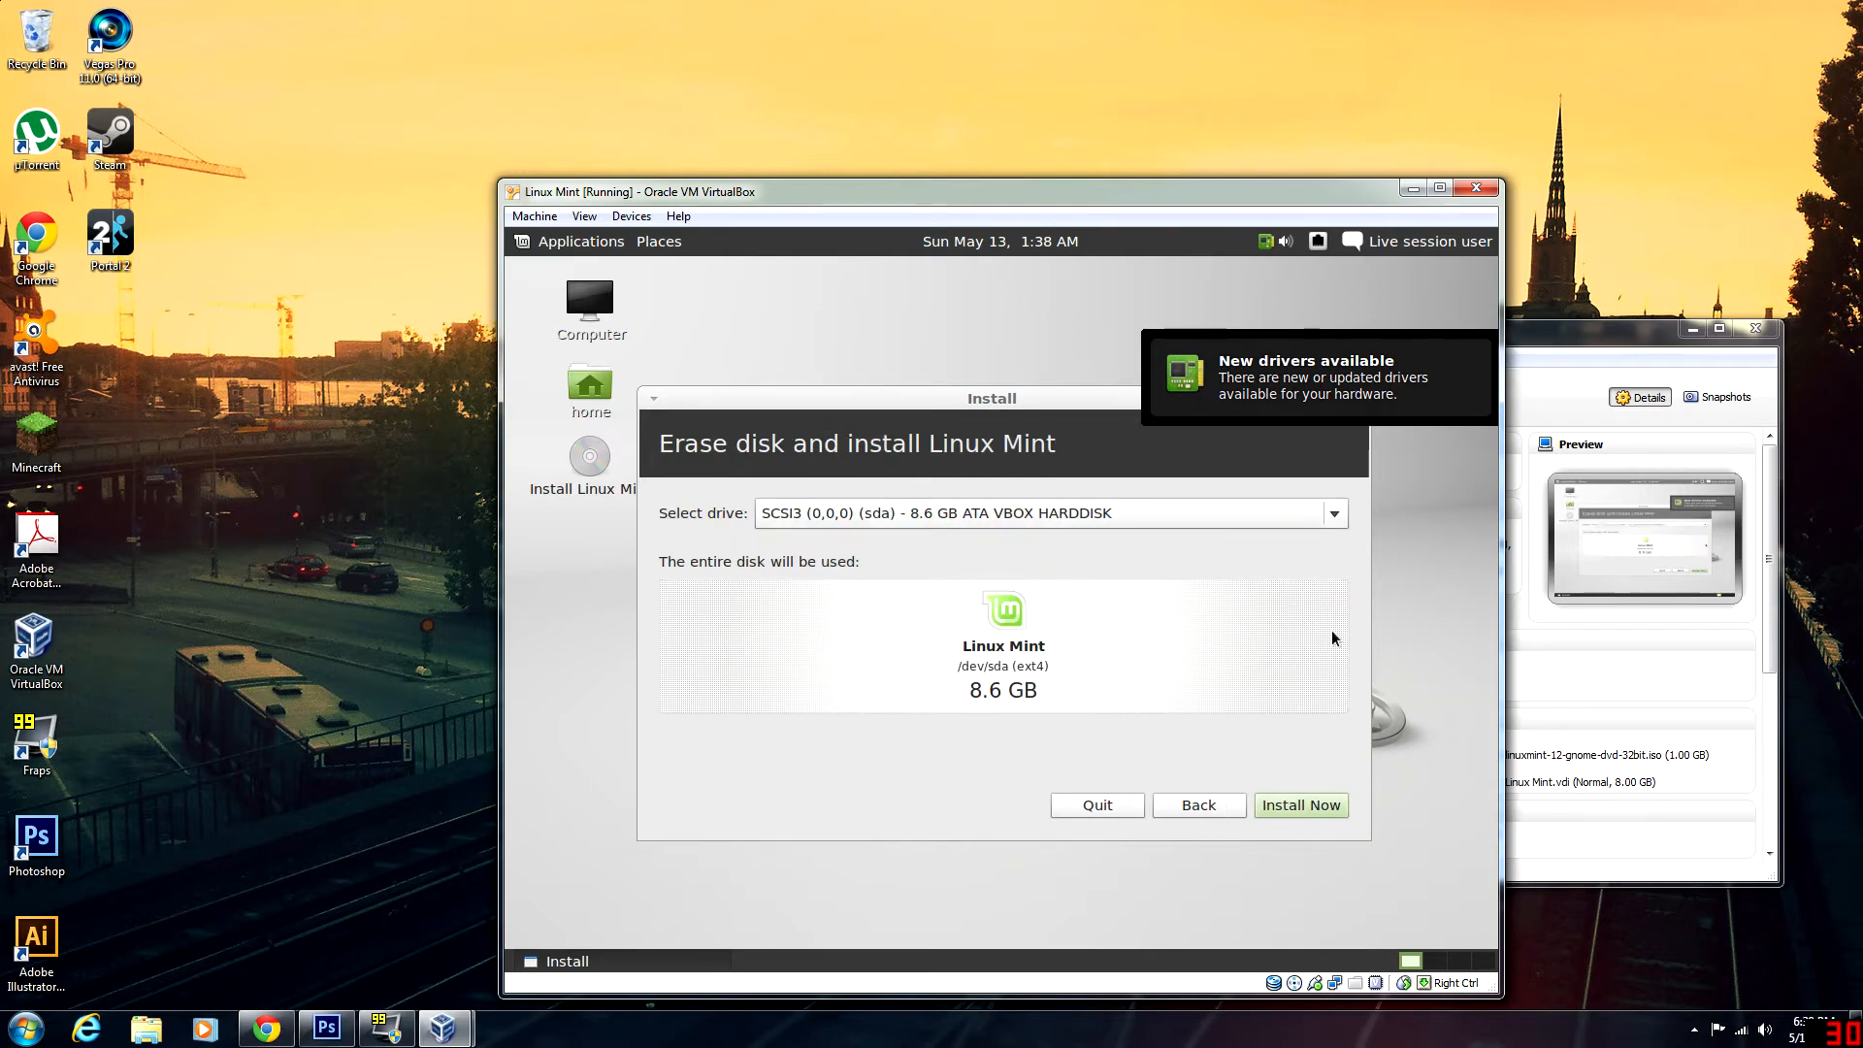
pyautogui.click(1329, 807)
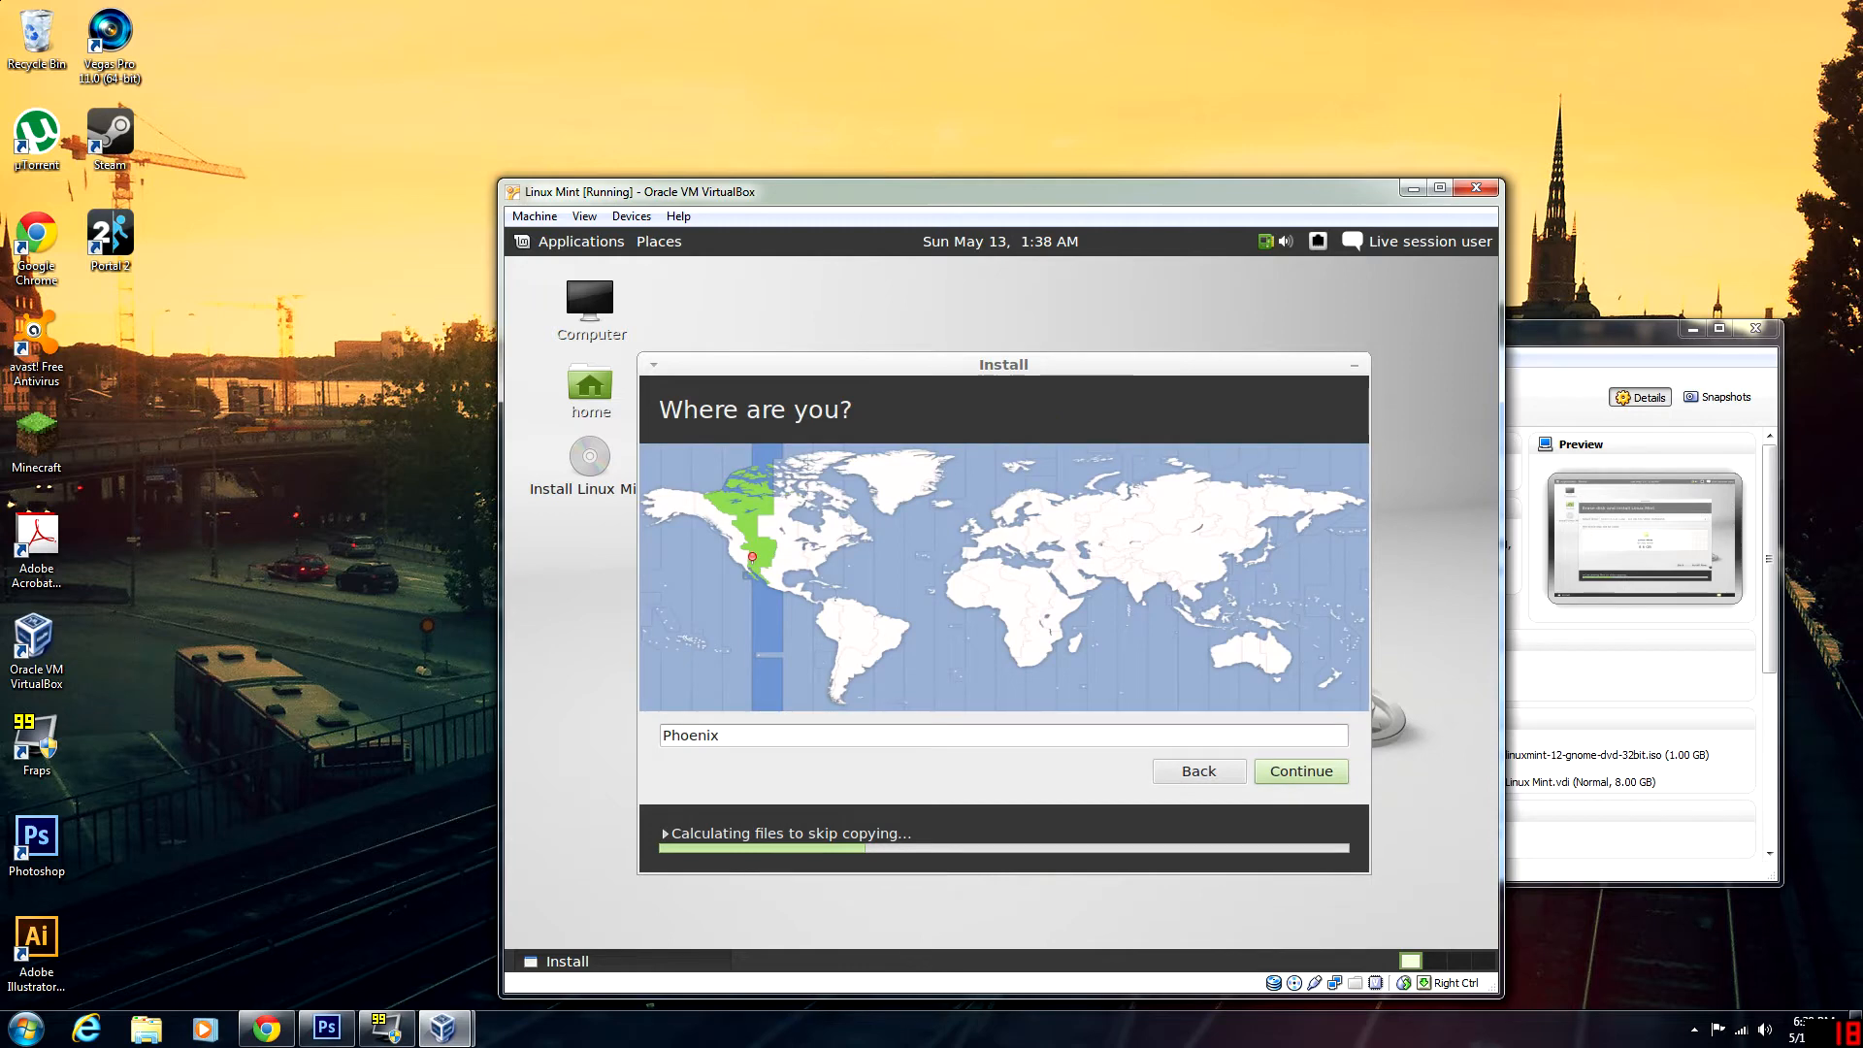
# - Accept Phoenix as the location and English (US) as the keyboard layout
pyautogui.click(1289, 780)
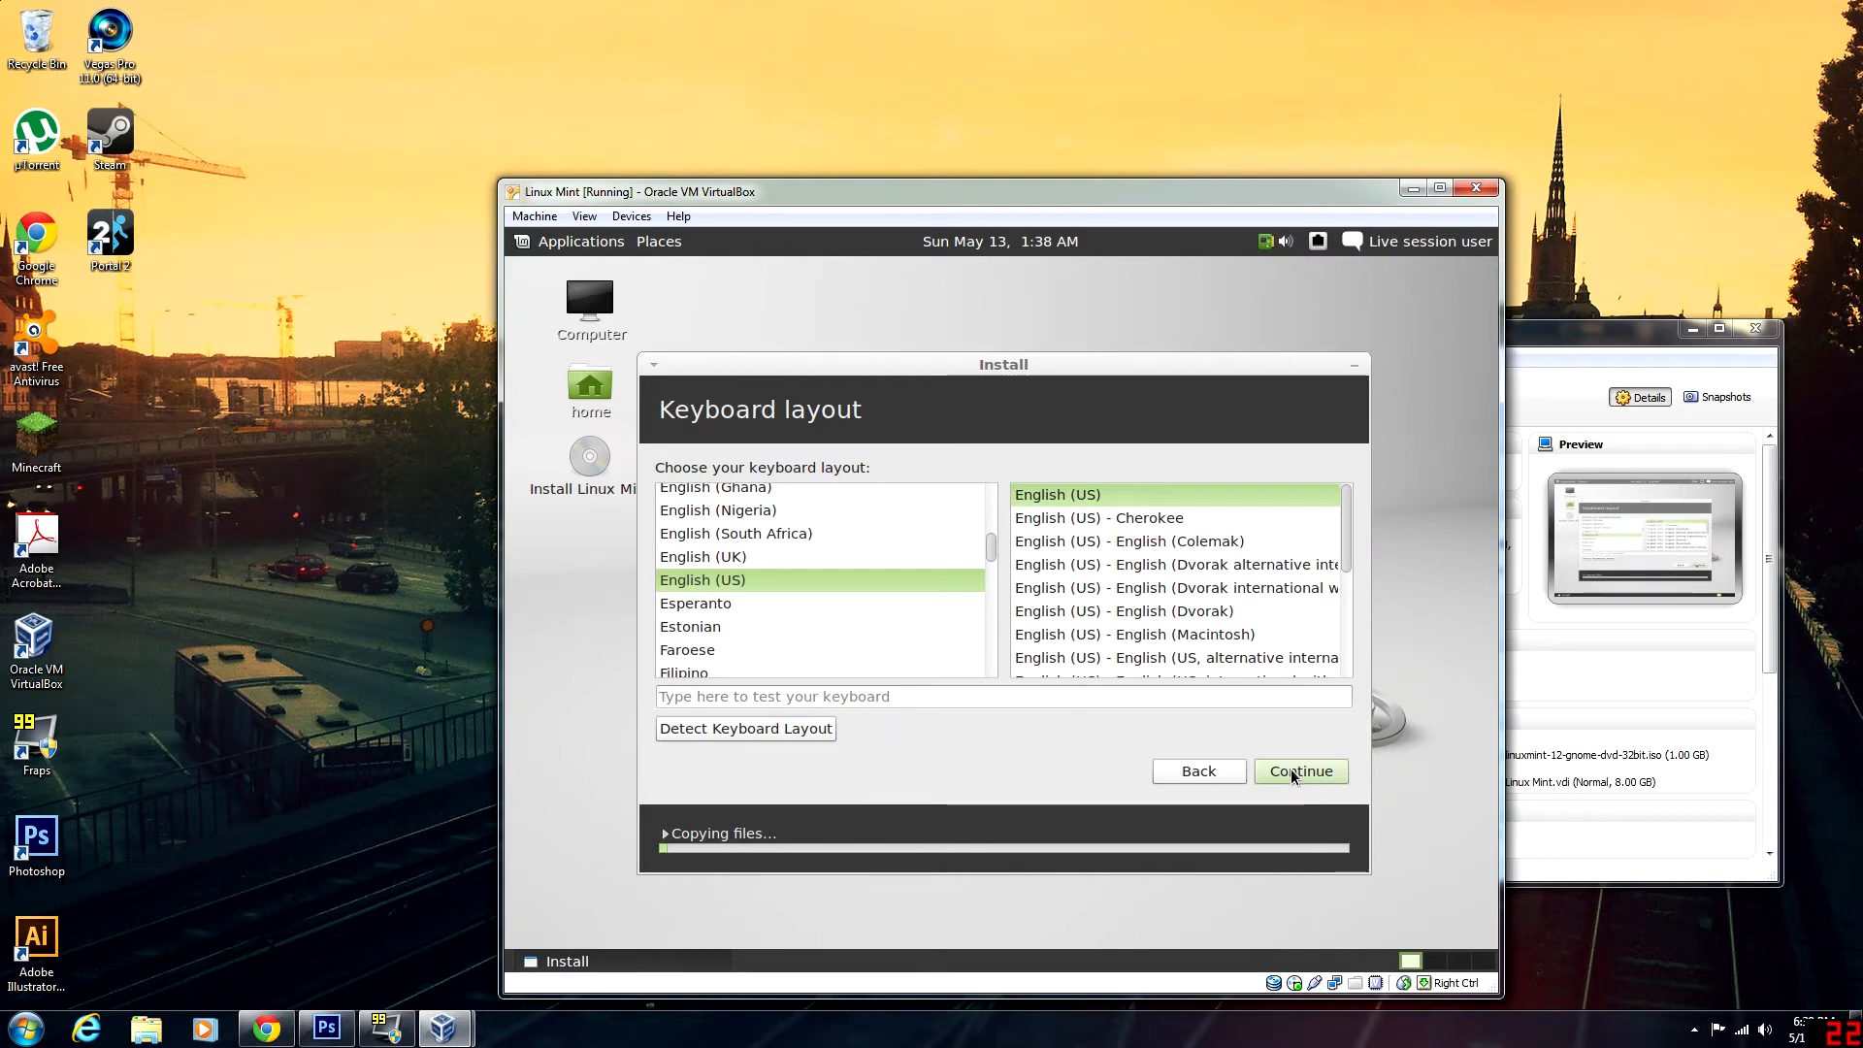
pyautogui.click(1291, 773)
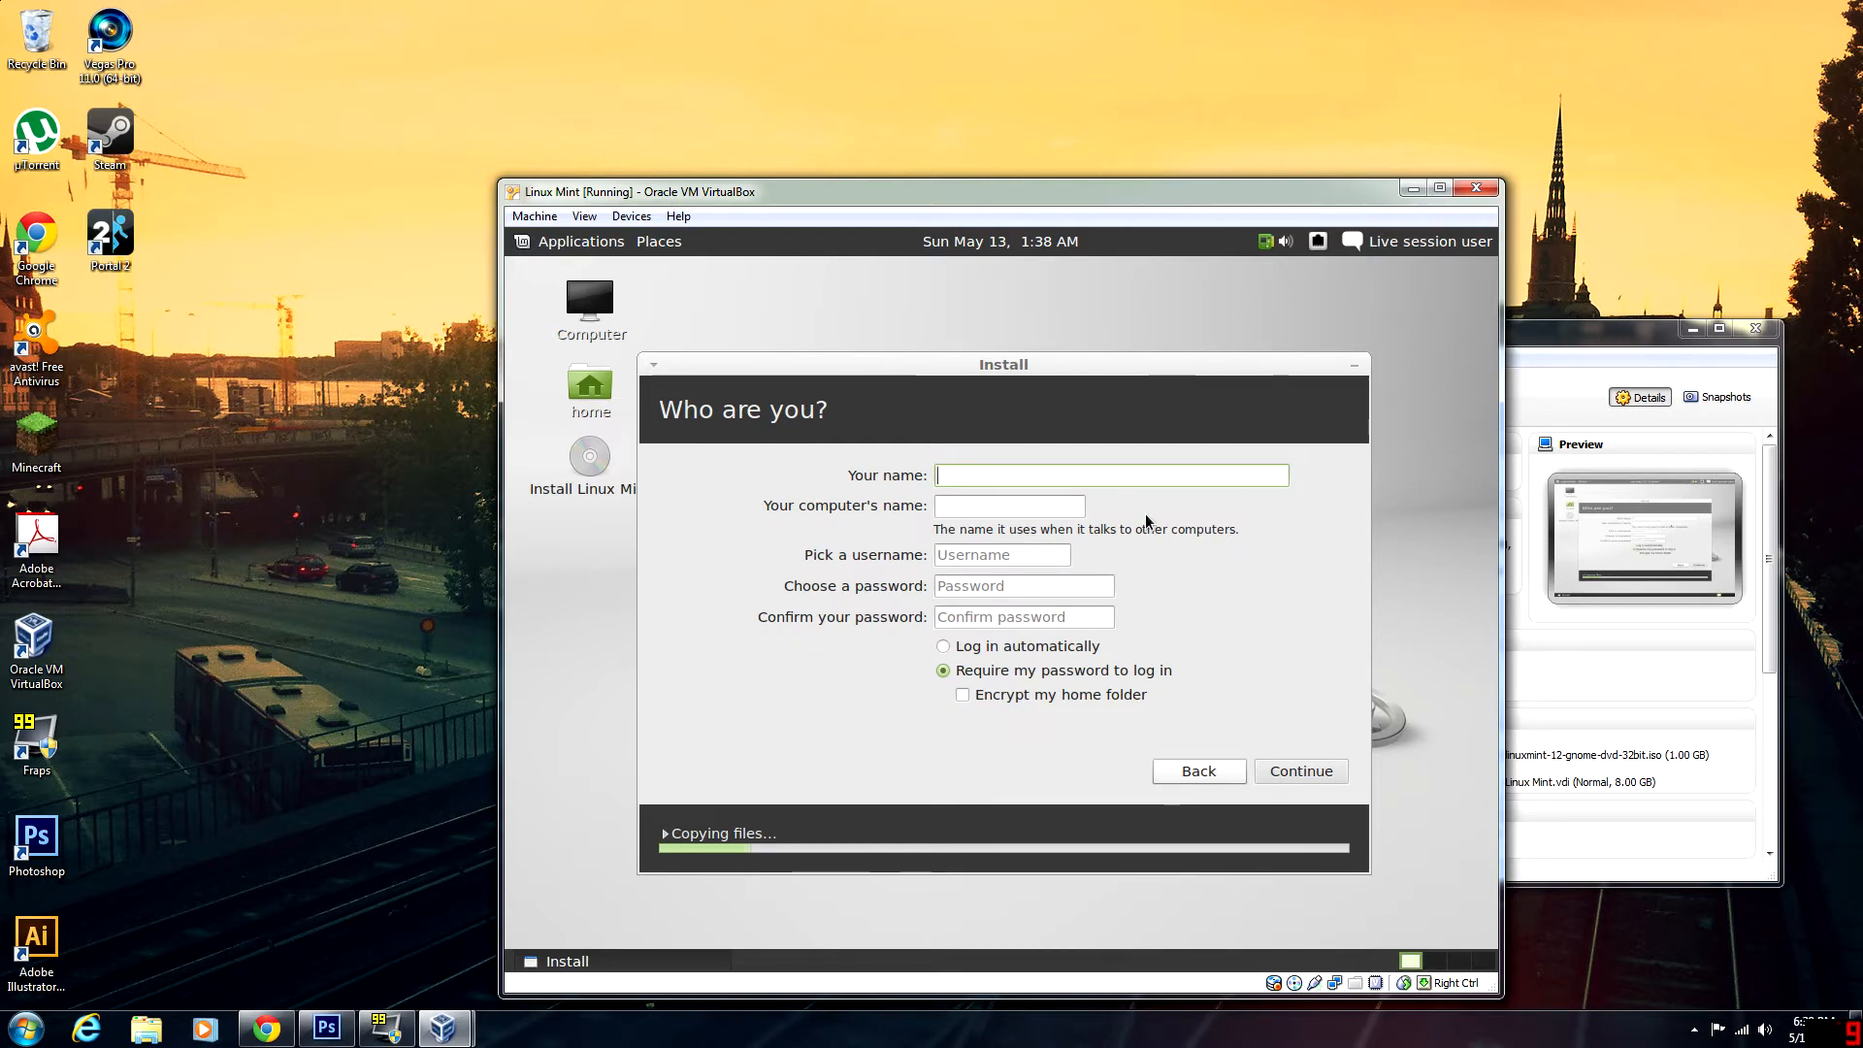
# - Fill in the user's name, enter and confirm the account password, and continue with the password required to log in
pyautogui.write('Connor')
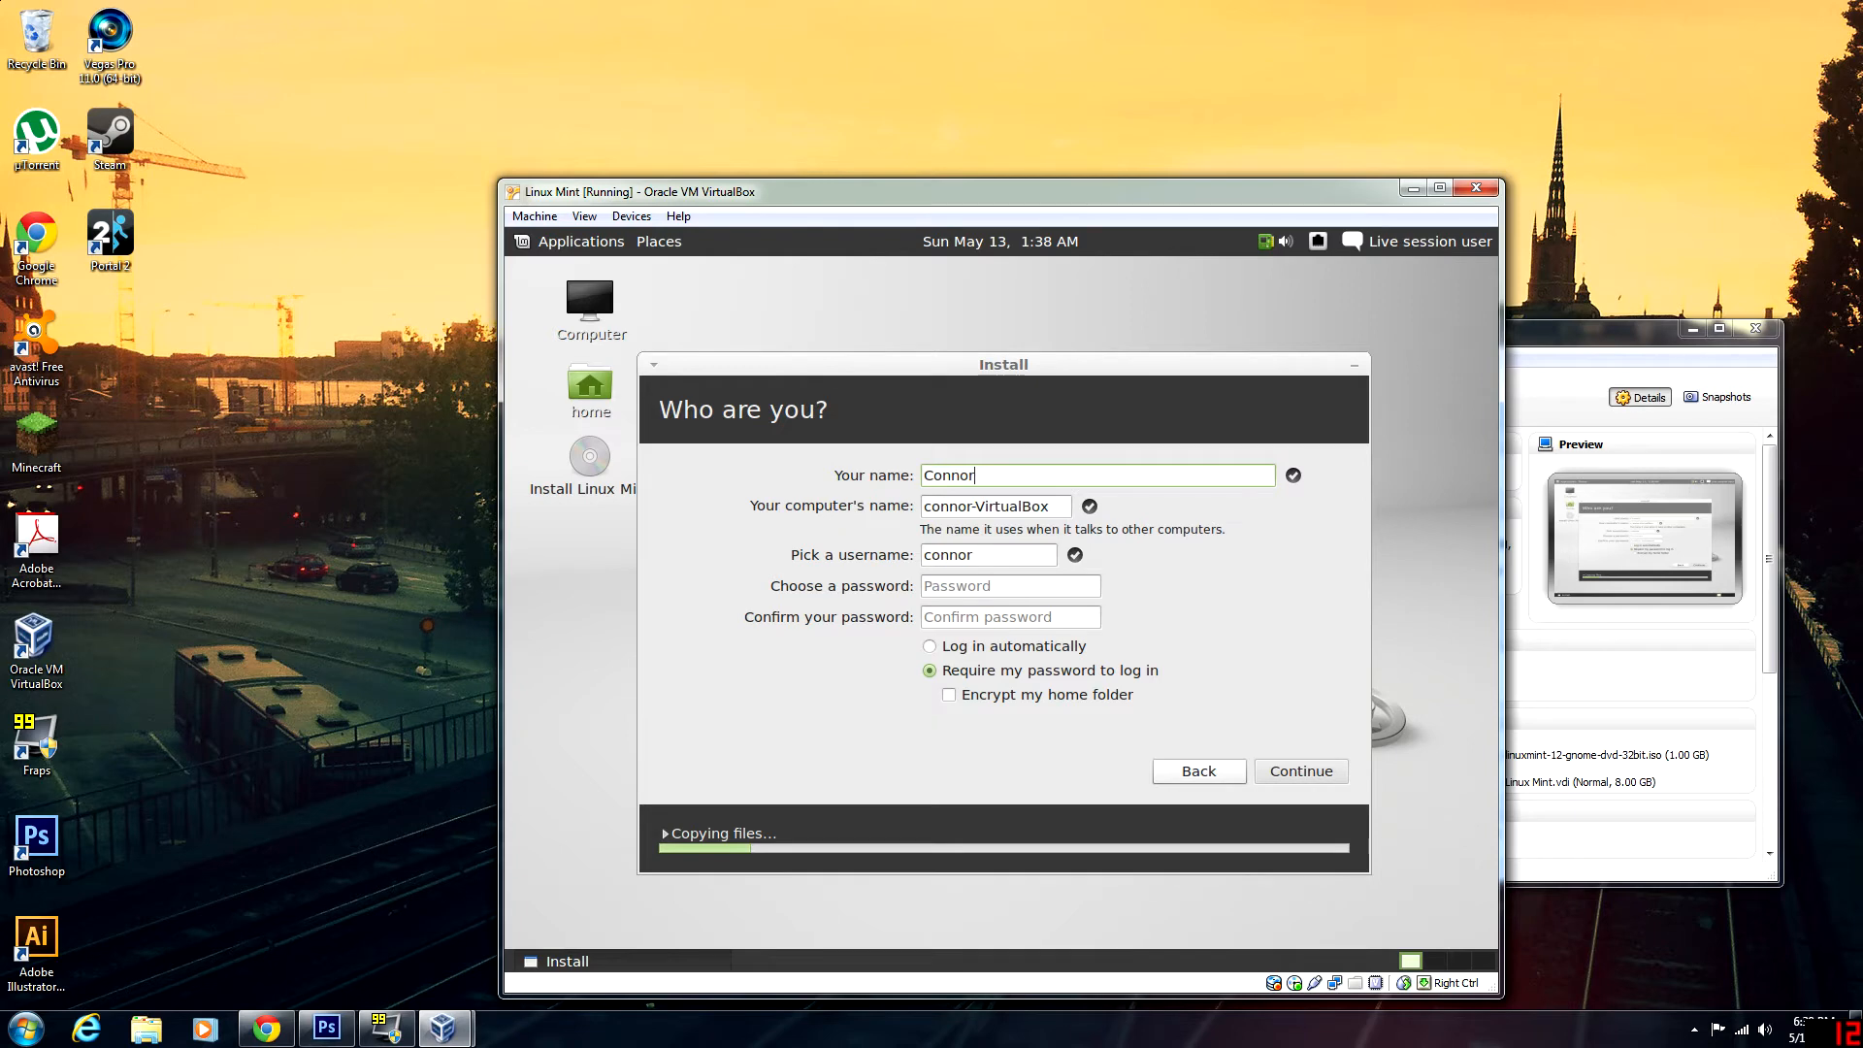
pyautogui.press('Tab')
pyautogui.press('Tab')
pyautogui.press('Tab')
pyautogui.write('********')
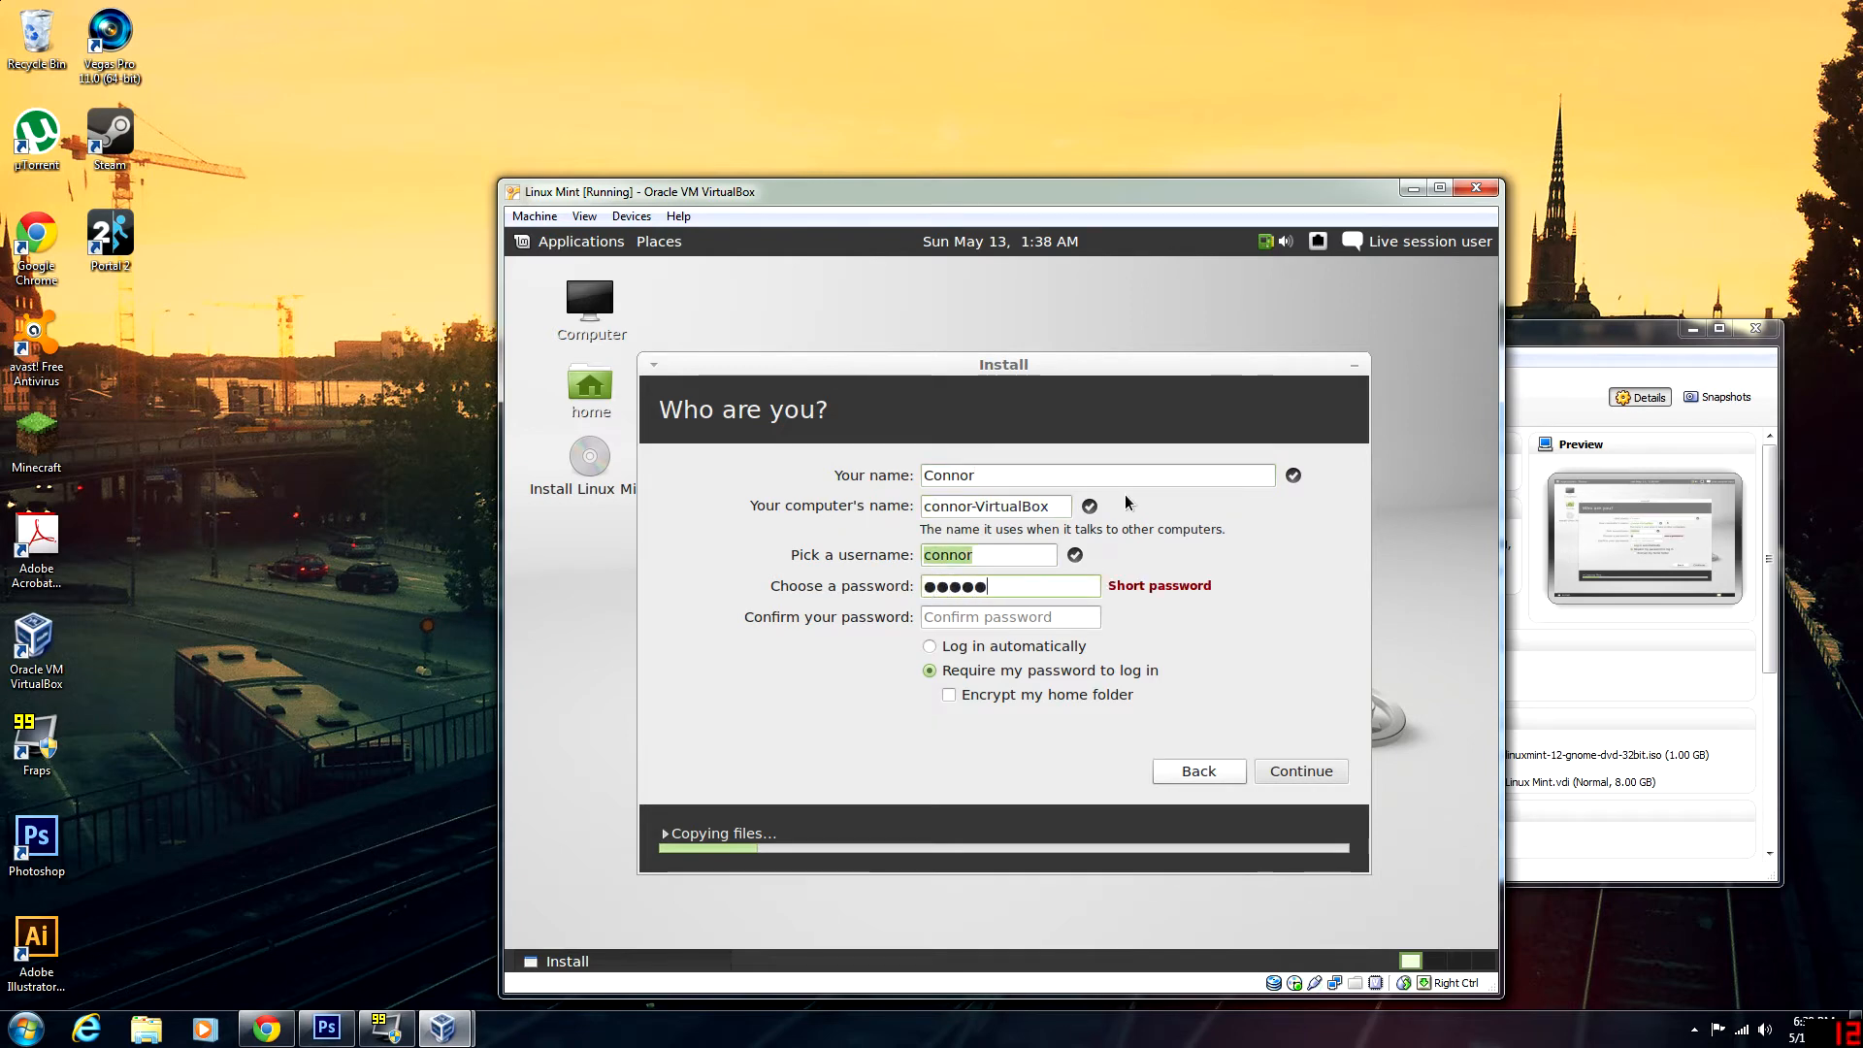
pyautogui.press('Tab')
pyautogui.write('********')
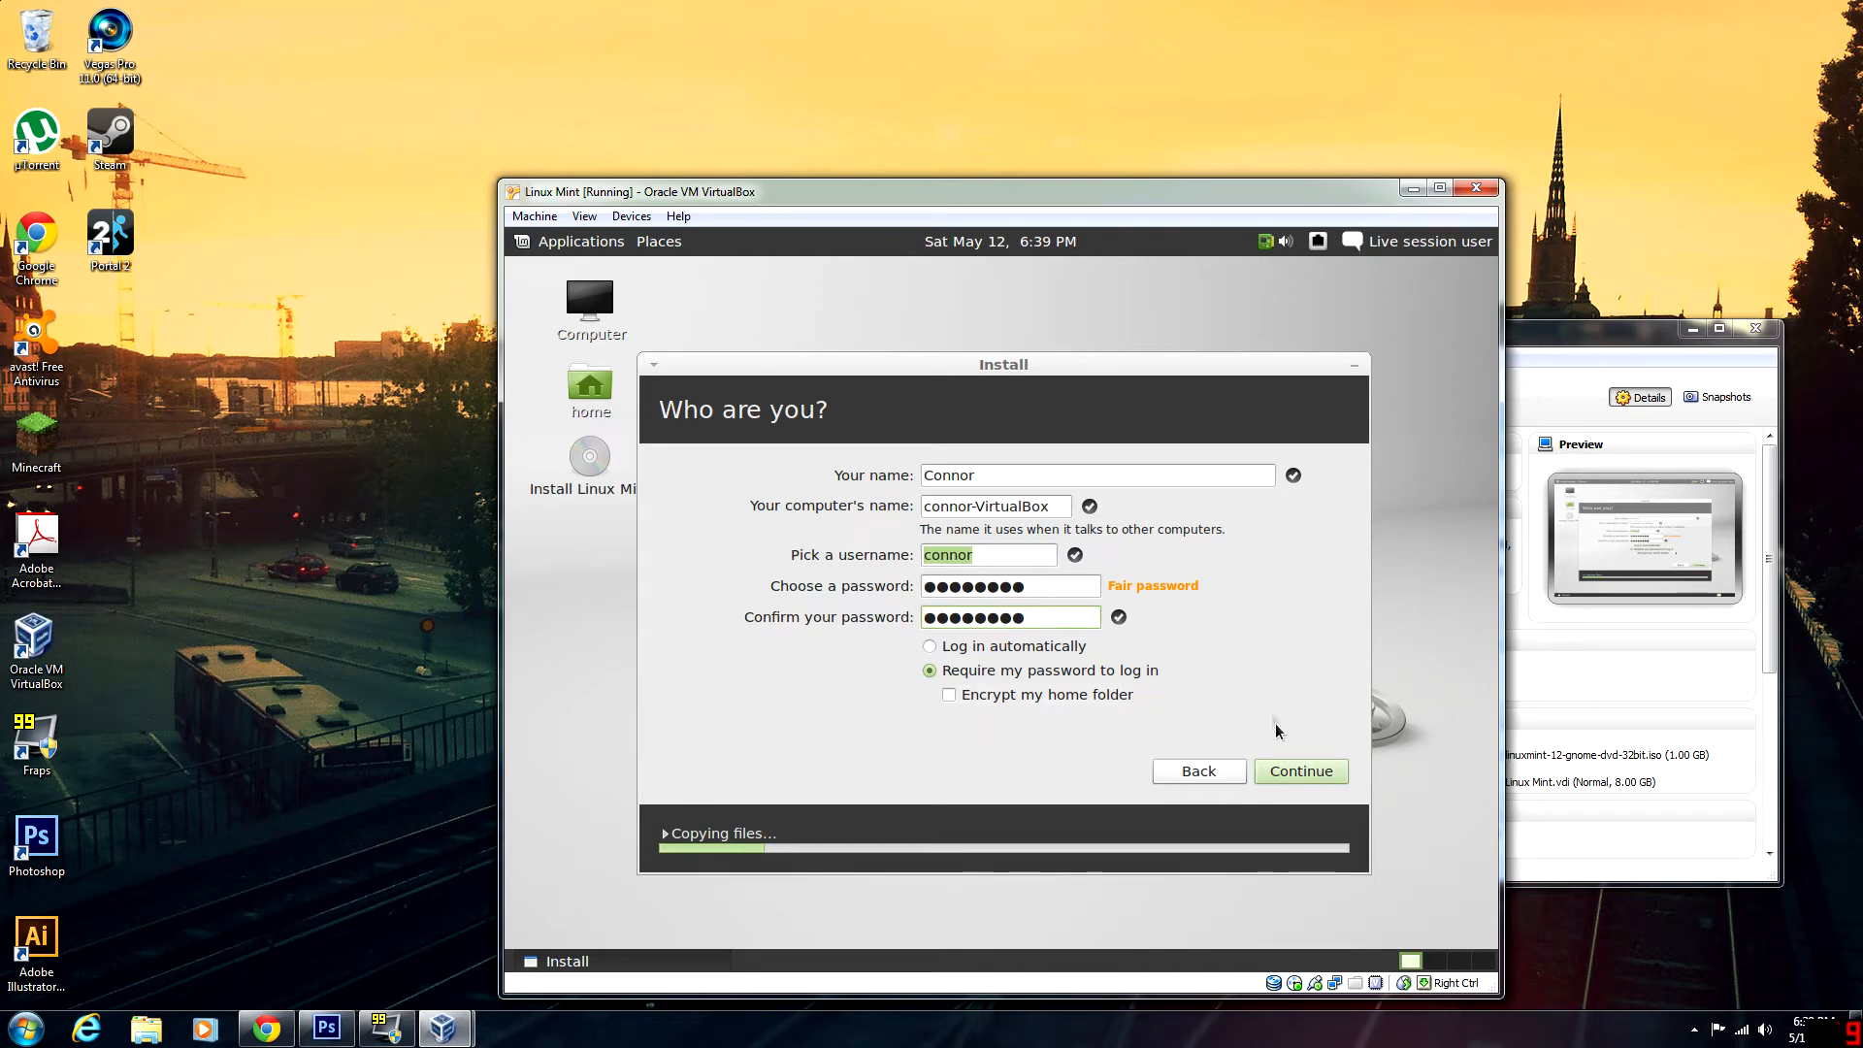
pyautogui.click(1283, 780)
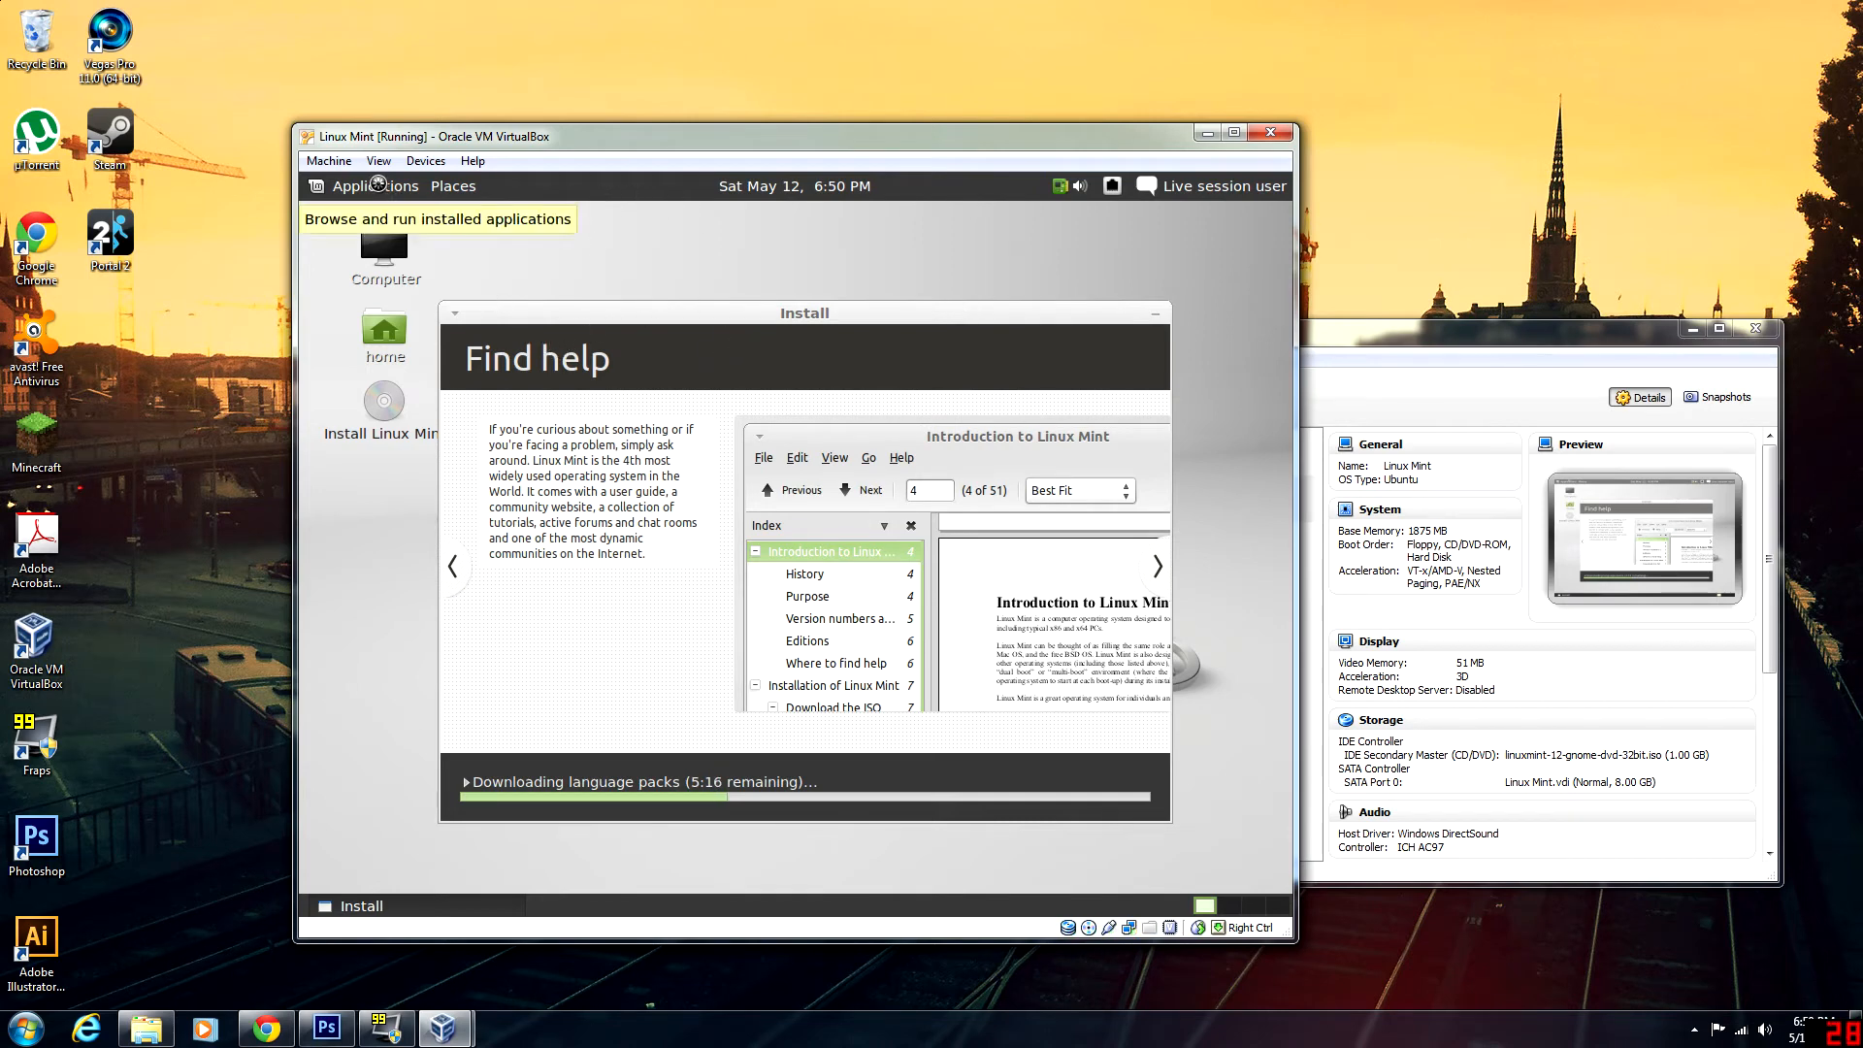
# - Open Firefox in the live session to view the Linux Mint start page, close it and look over the installed applications
pyautogui.click(379, 184)
pyautogui.moveTo(378, 215)
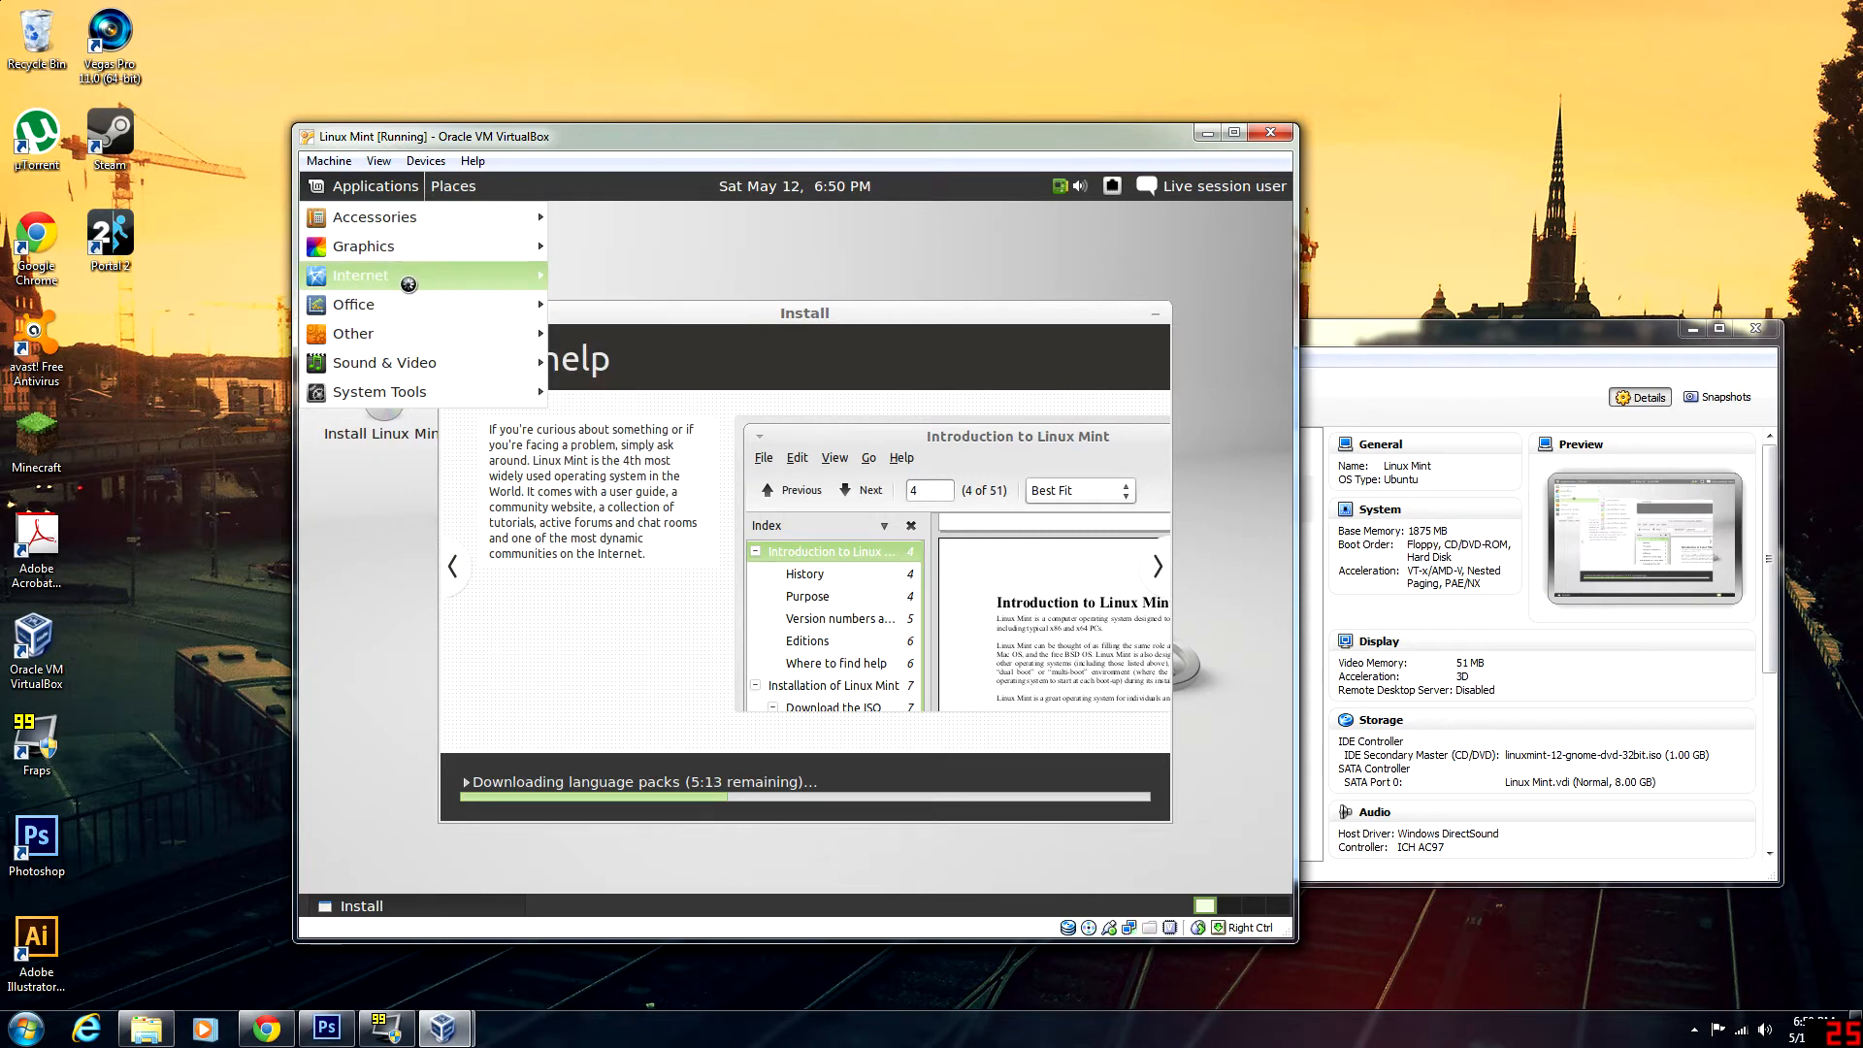
pyautogui.moveTo(412, 282)
pyautogui.click(561, 307)
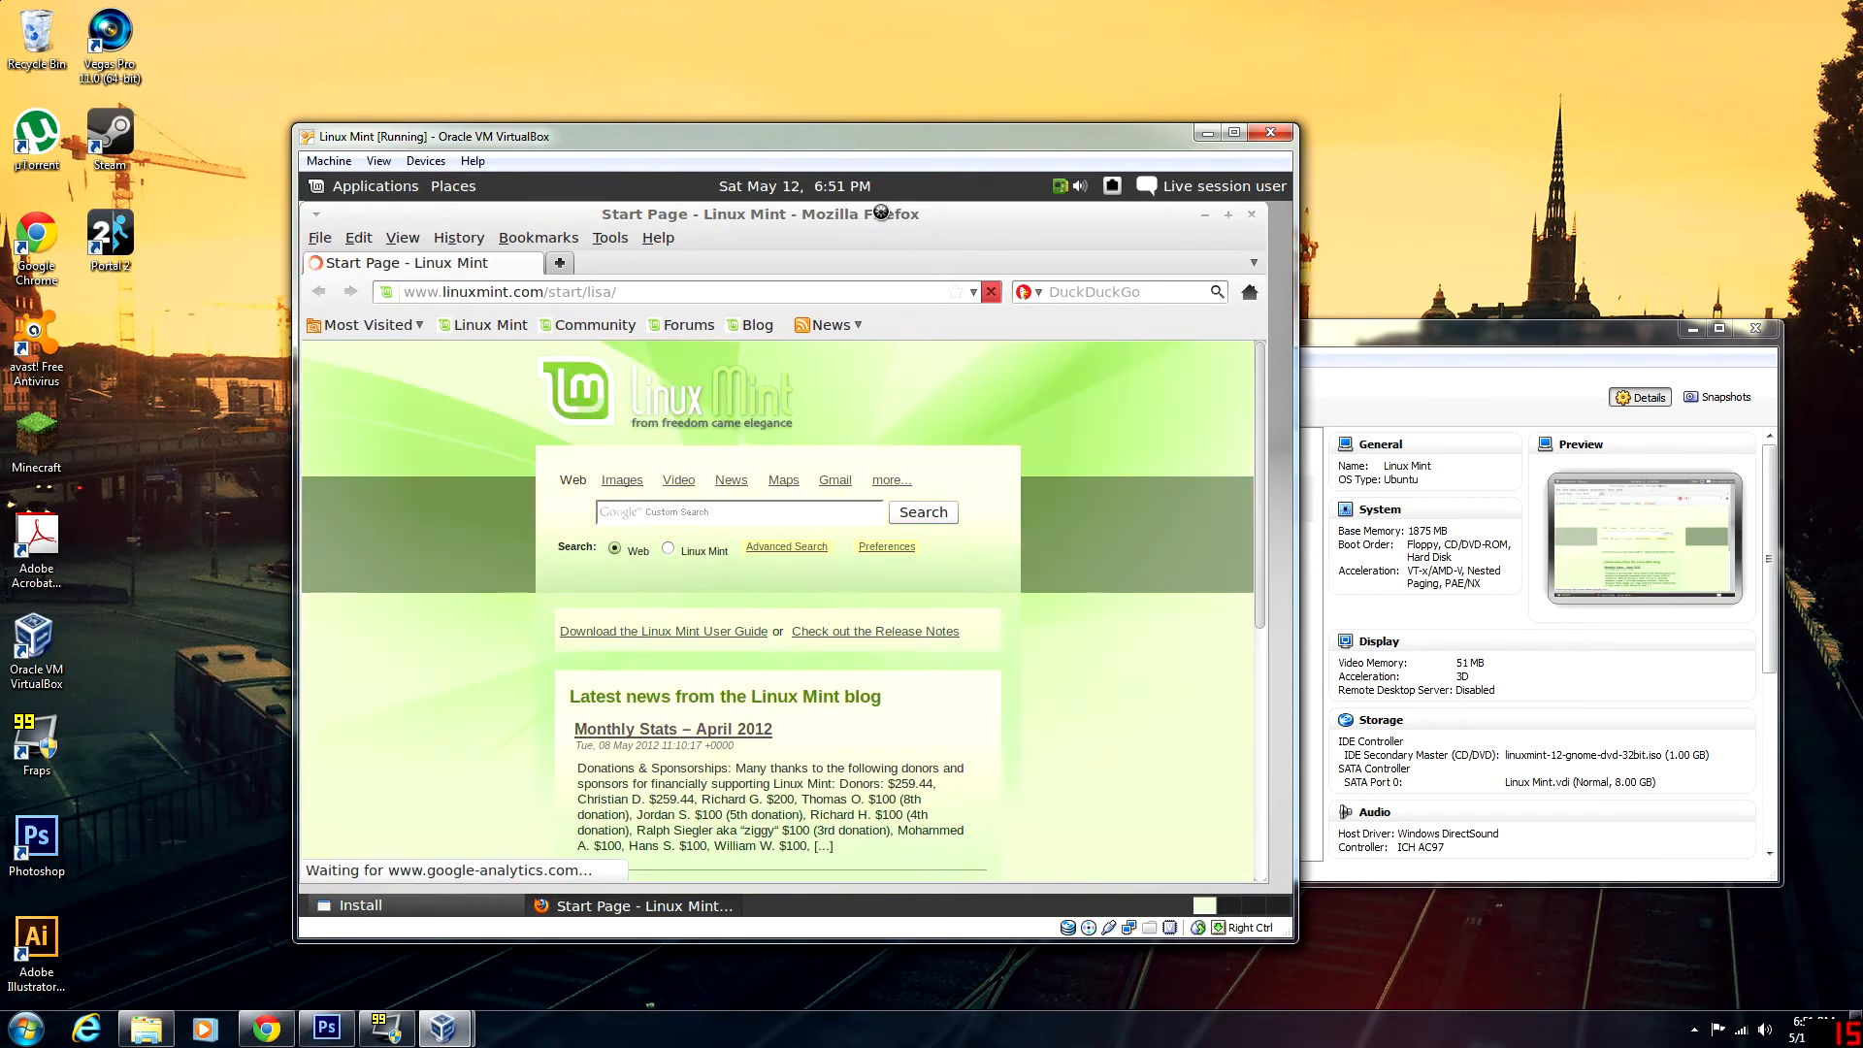
pyautogui.moveTo(879, 211); pyautogui.dragTo(892, 211)
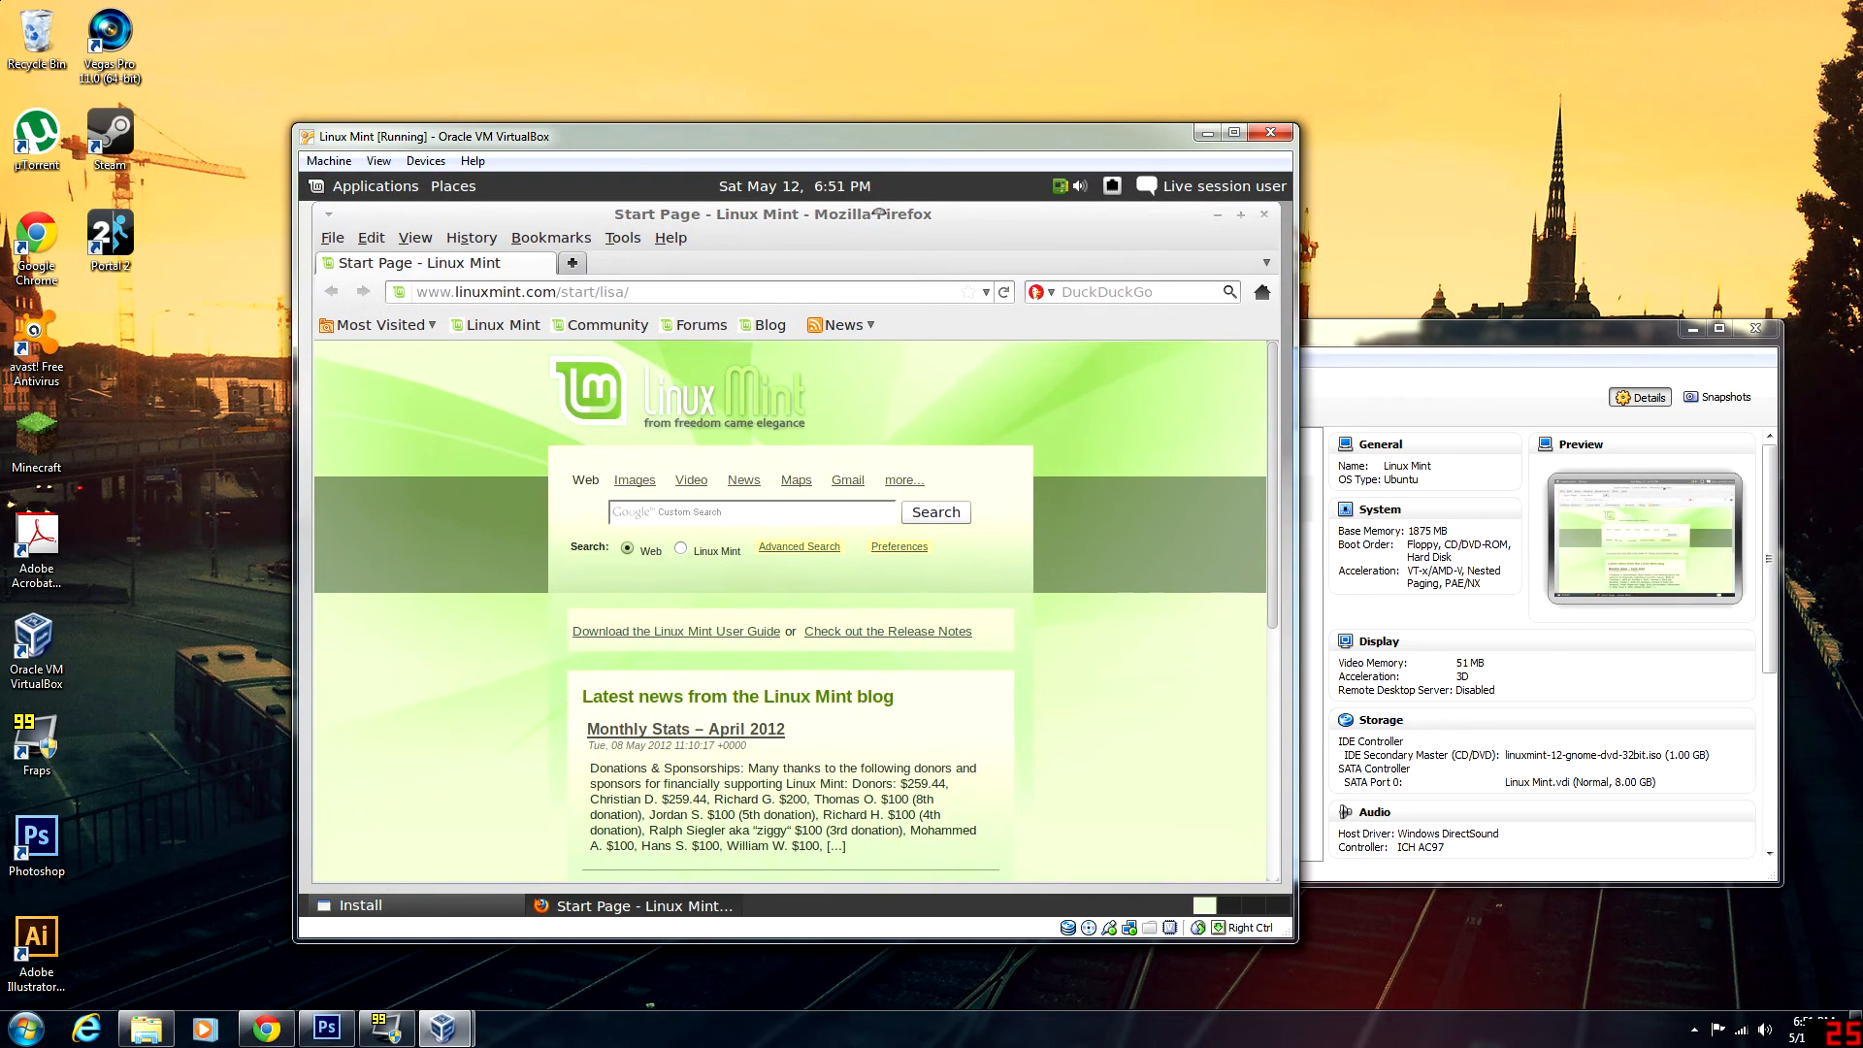
pyautogui.click(802, 288)
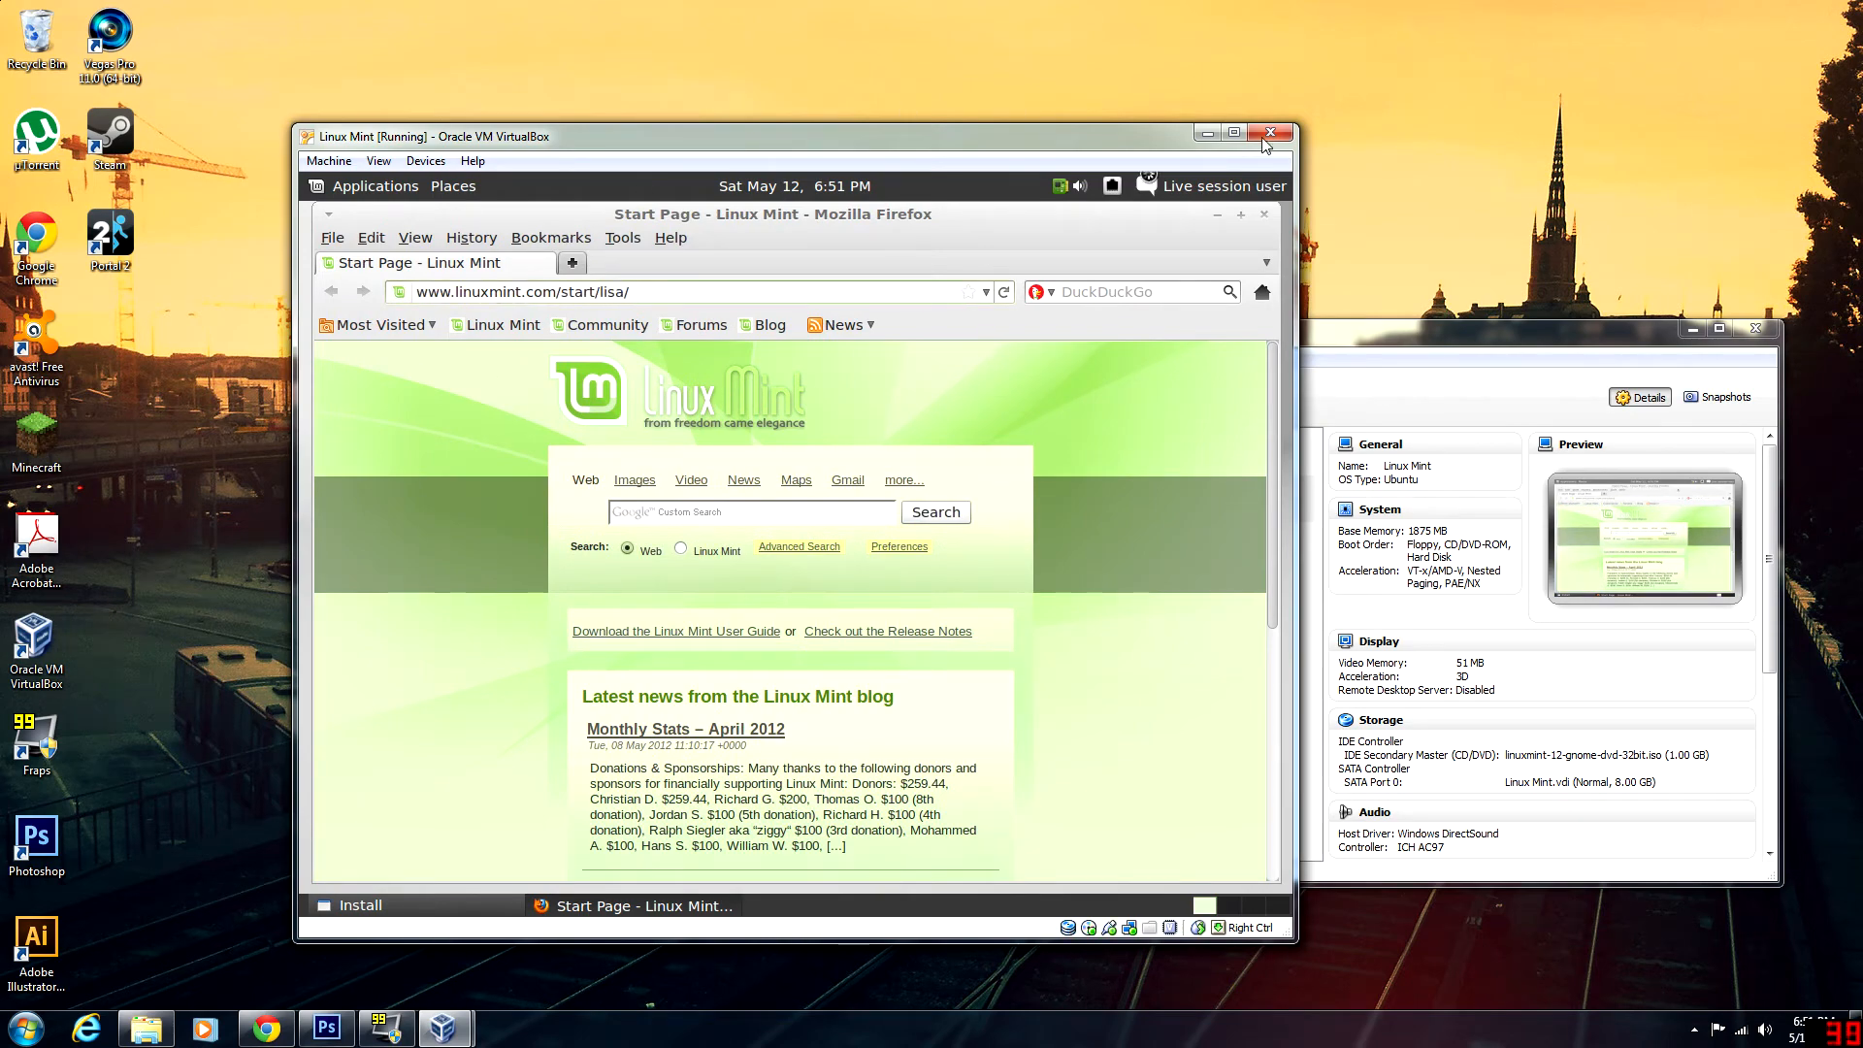
pyautogui.click(1266, 211)
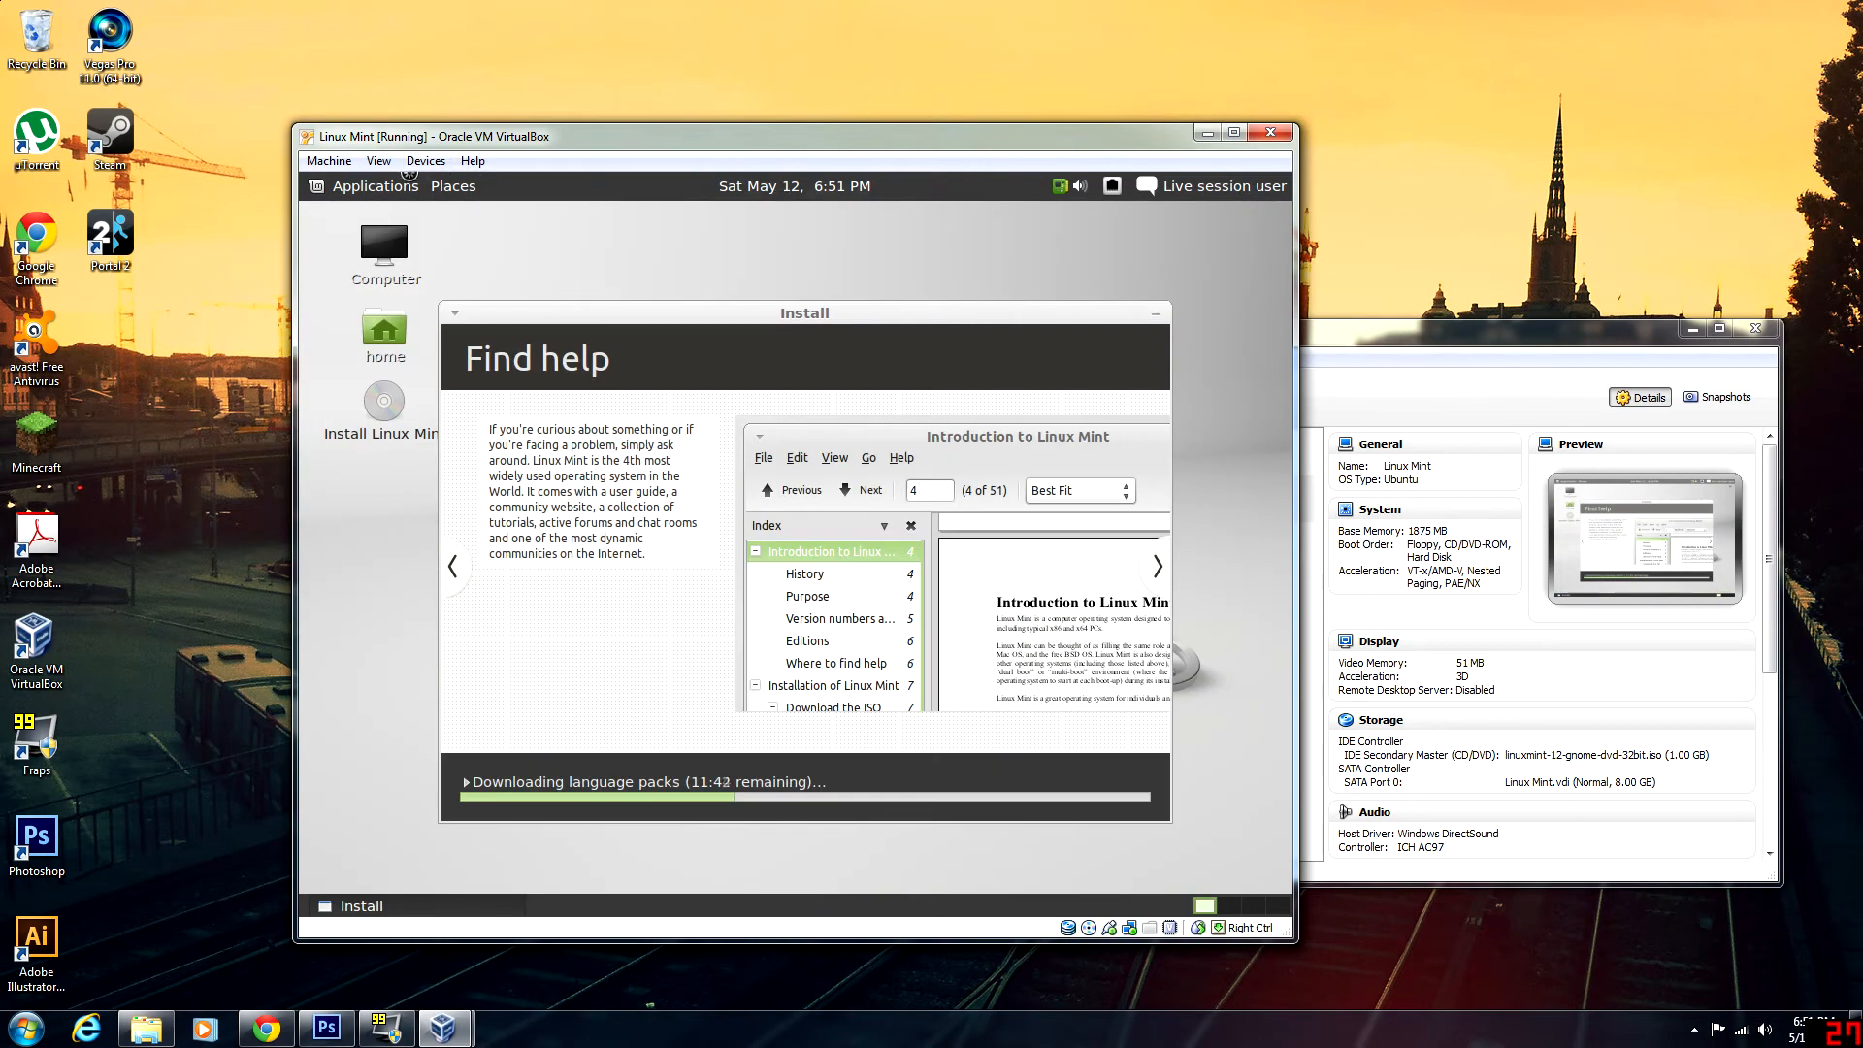
pyautogui.click(389, 186)
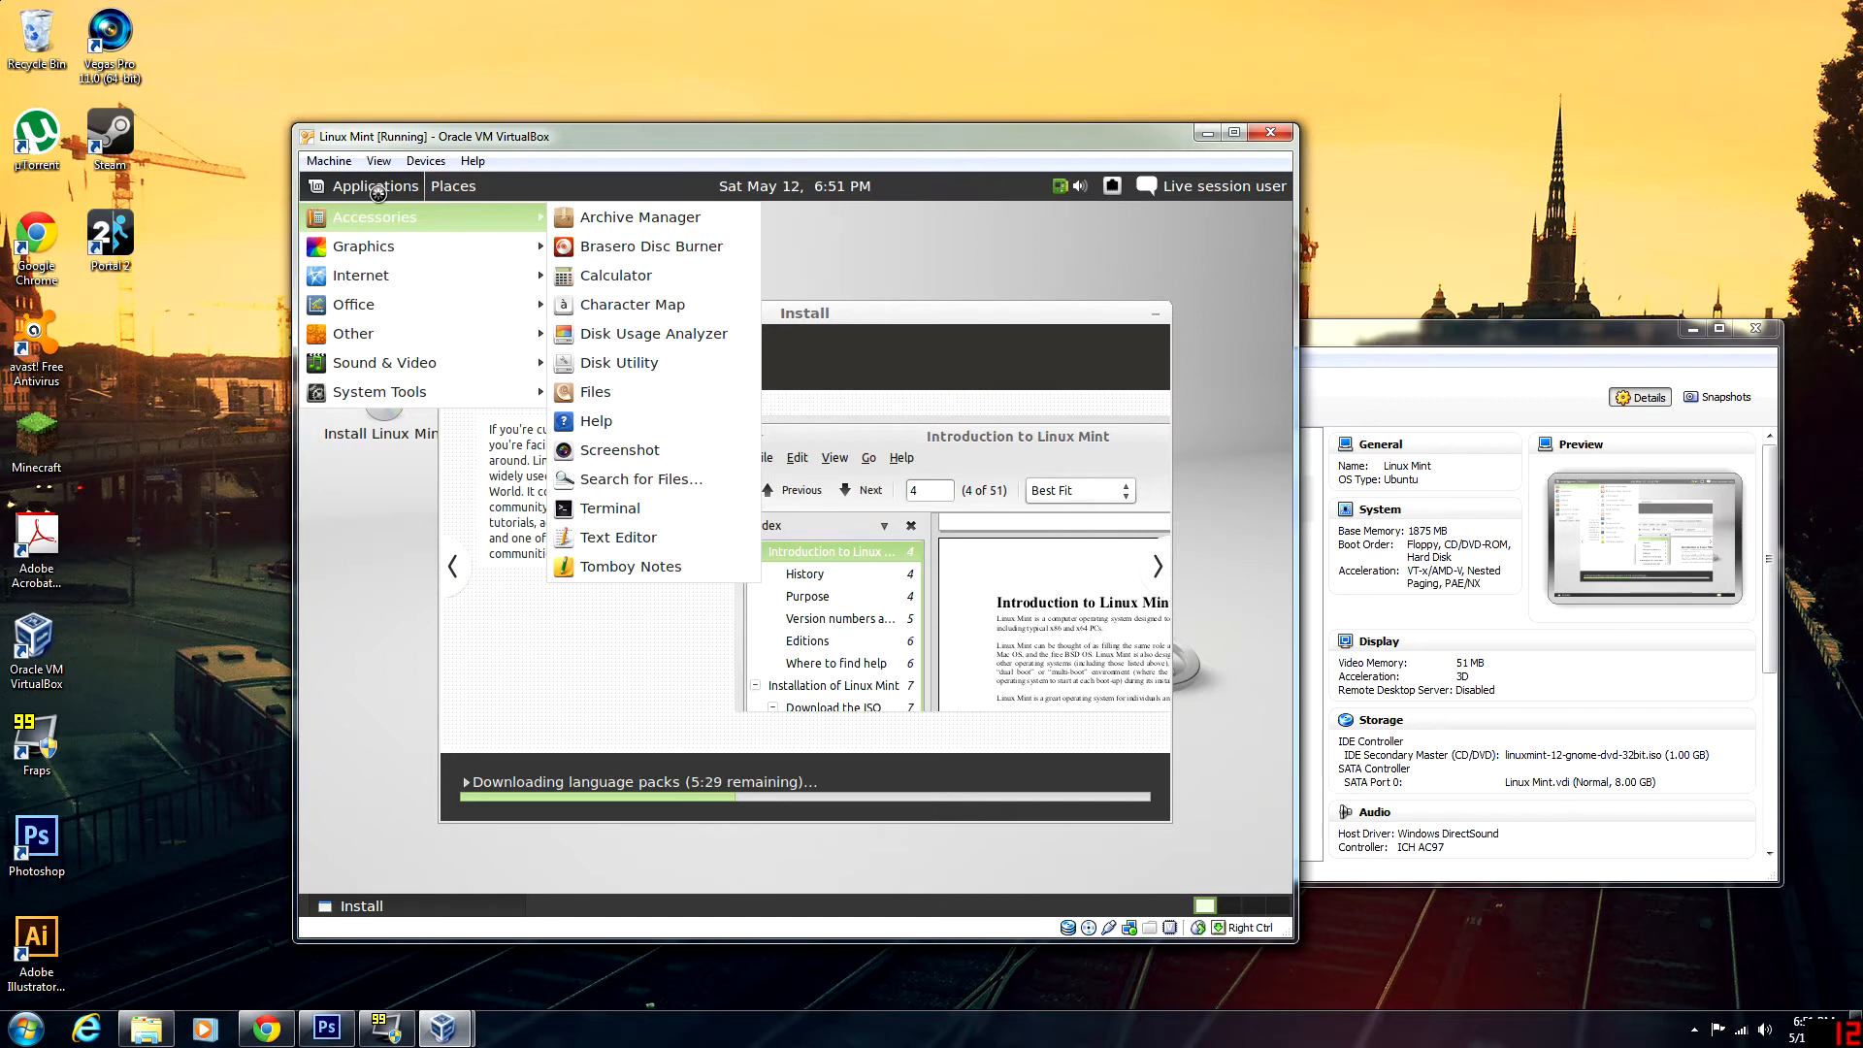
pyautogui.click(378, 193)
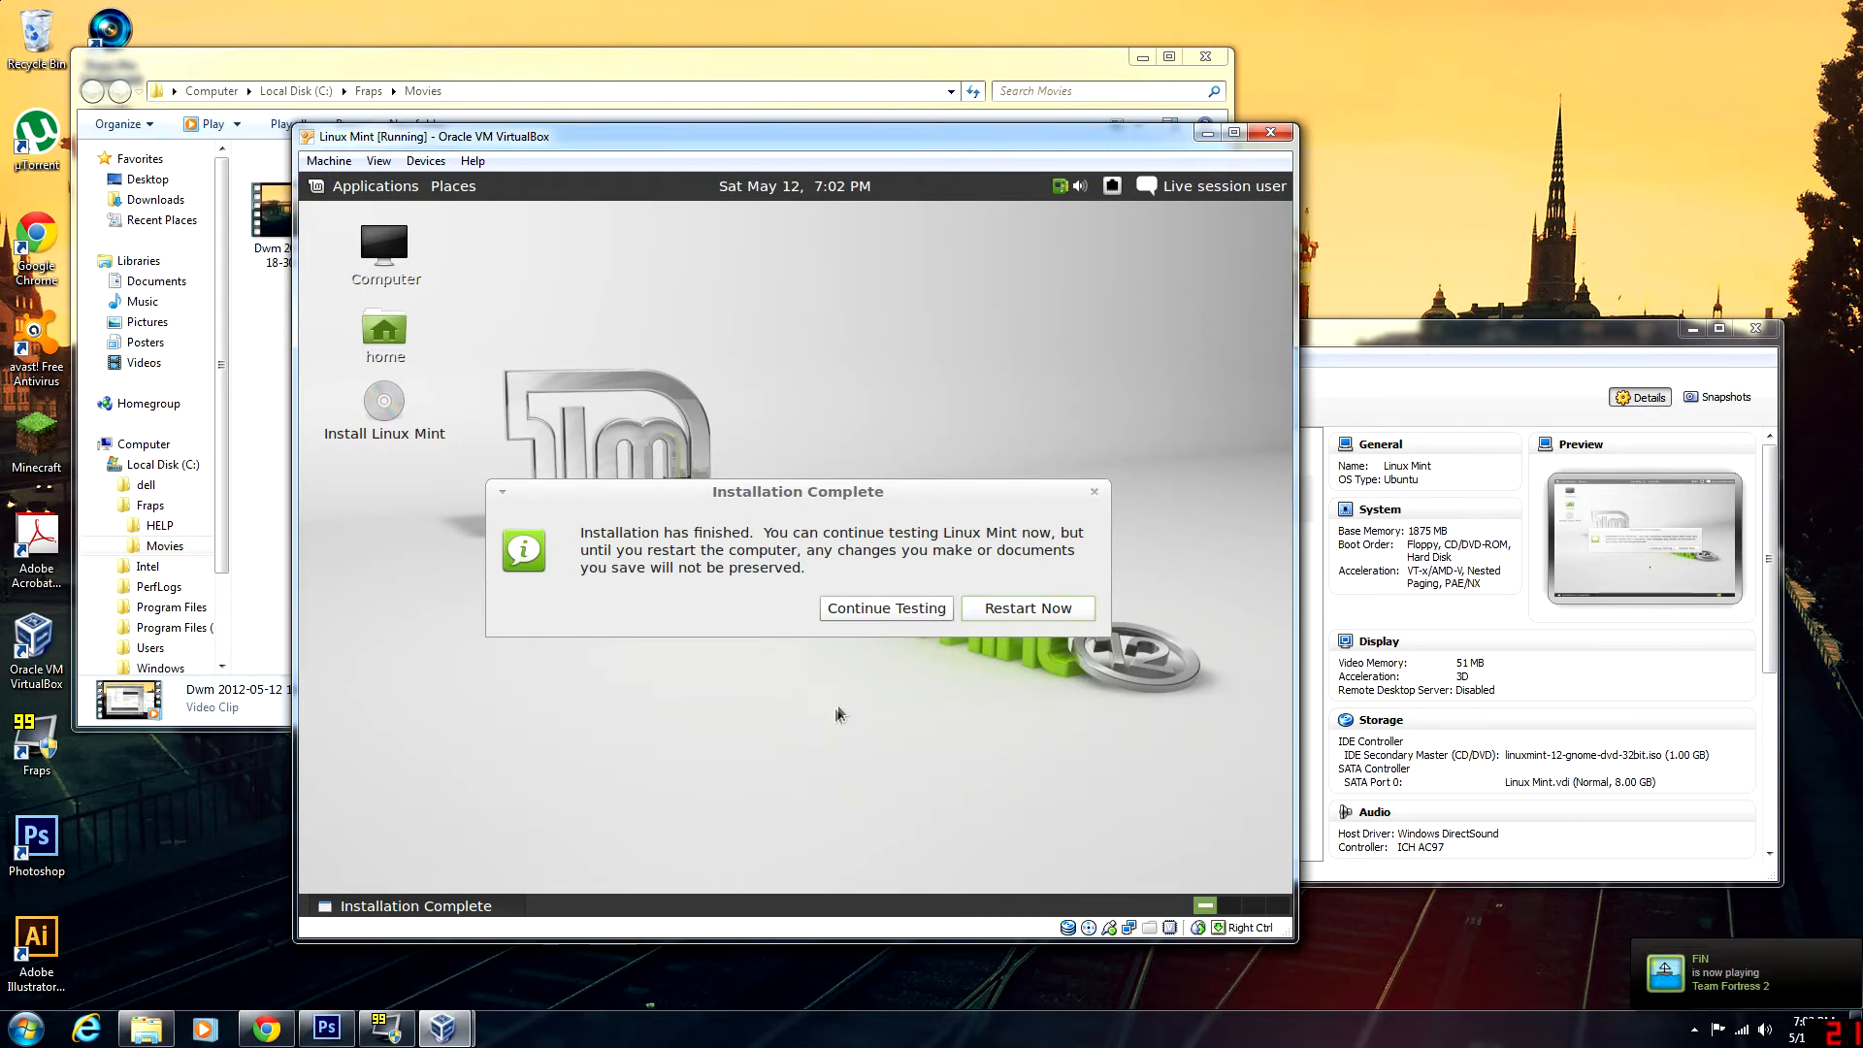
# - Restart the virtual machine after installation, check its CD/DVD devices for an inserted disk and continue the reboot
pyautogui.click(1027, 607)
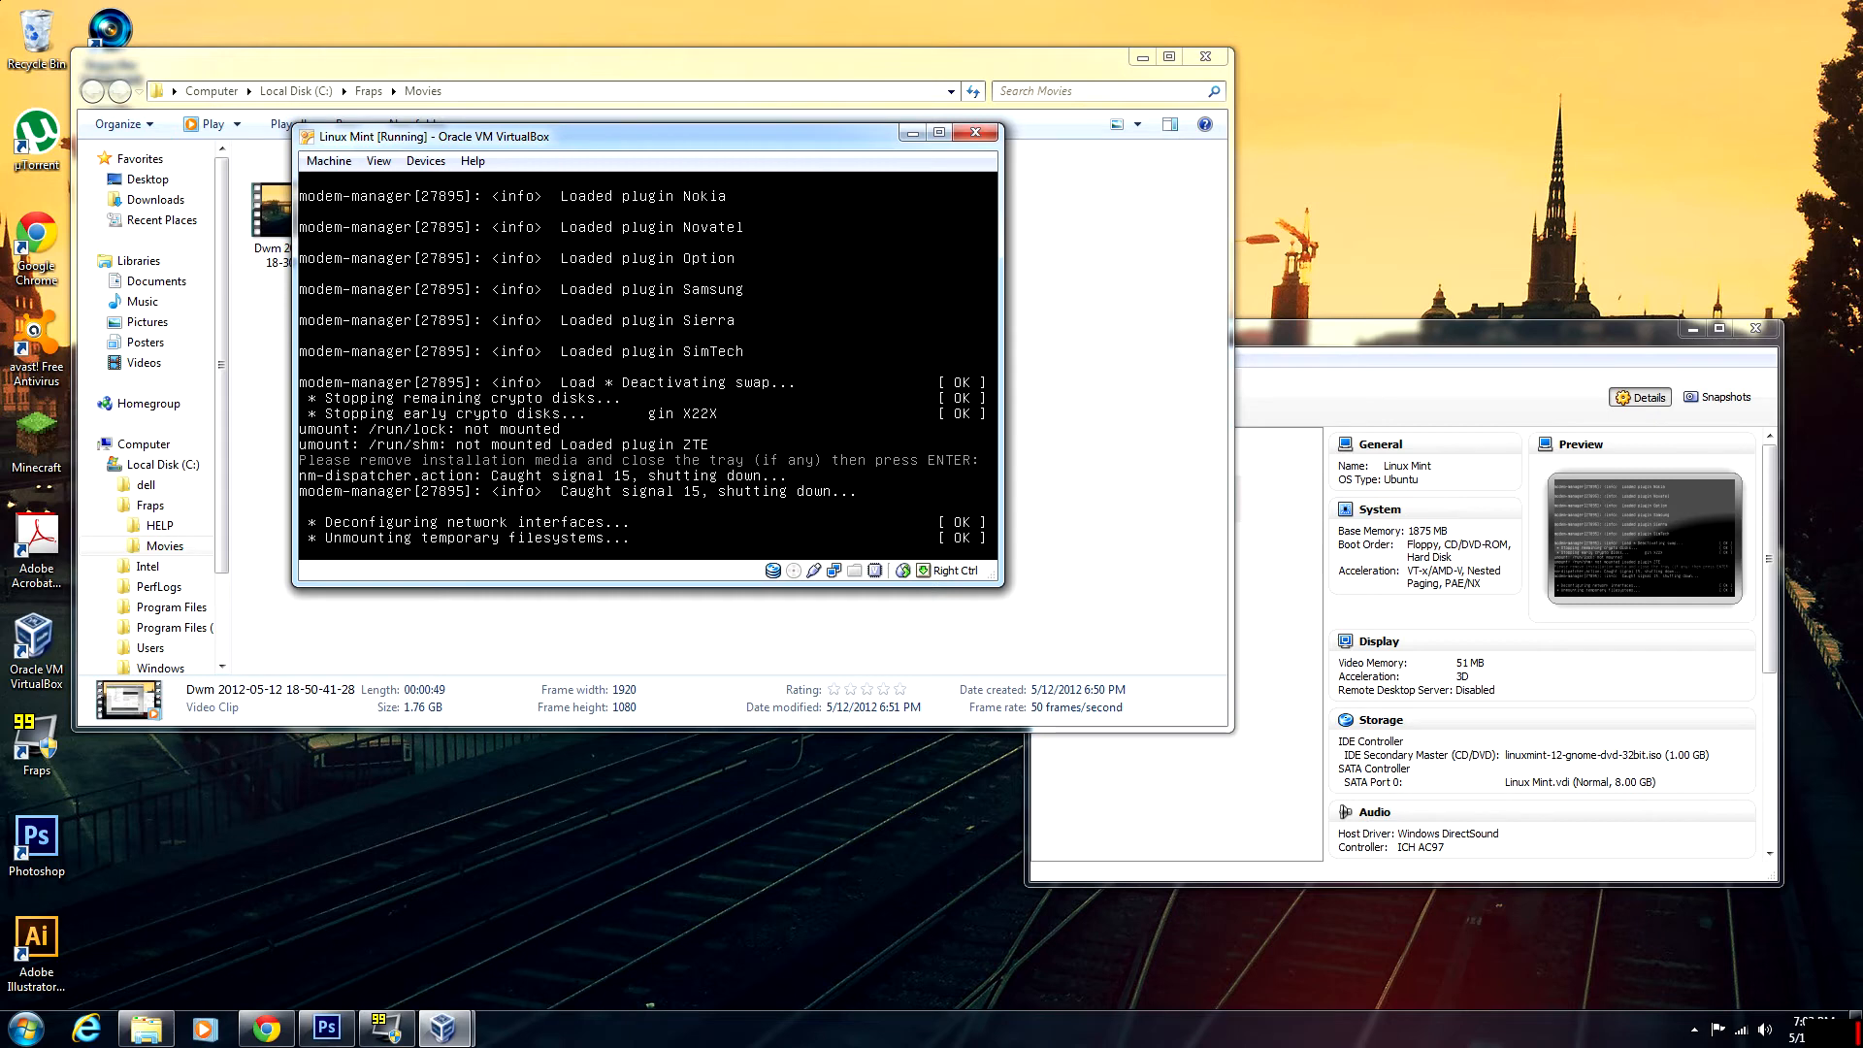
pyautogui.click(444, 163)
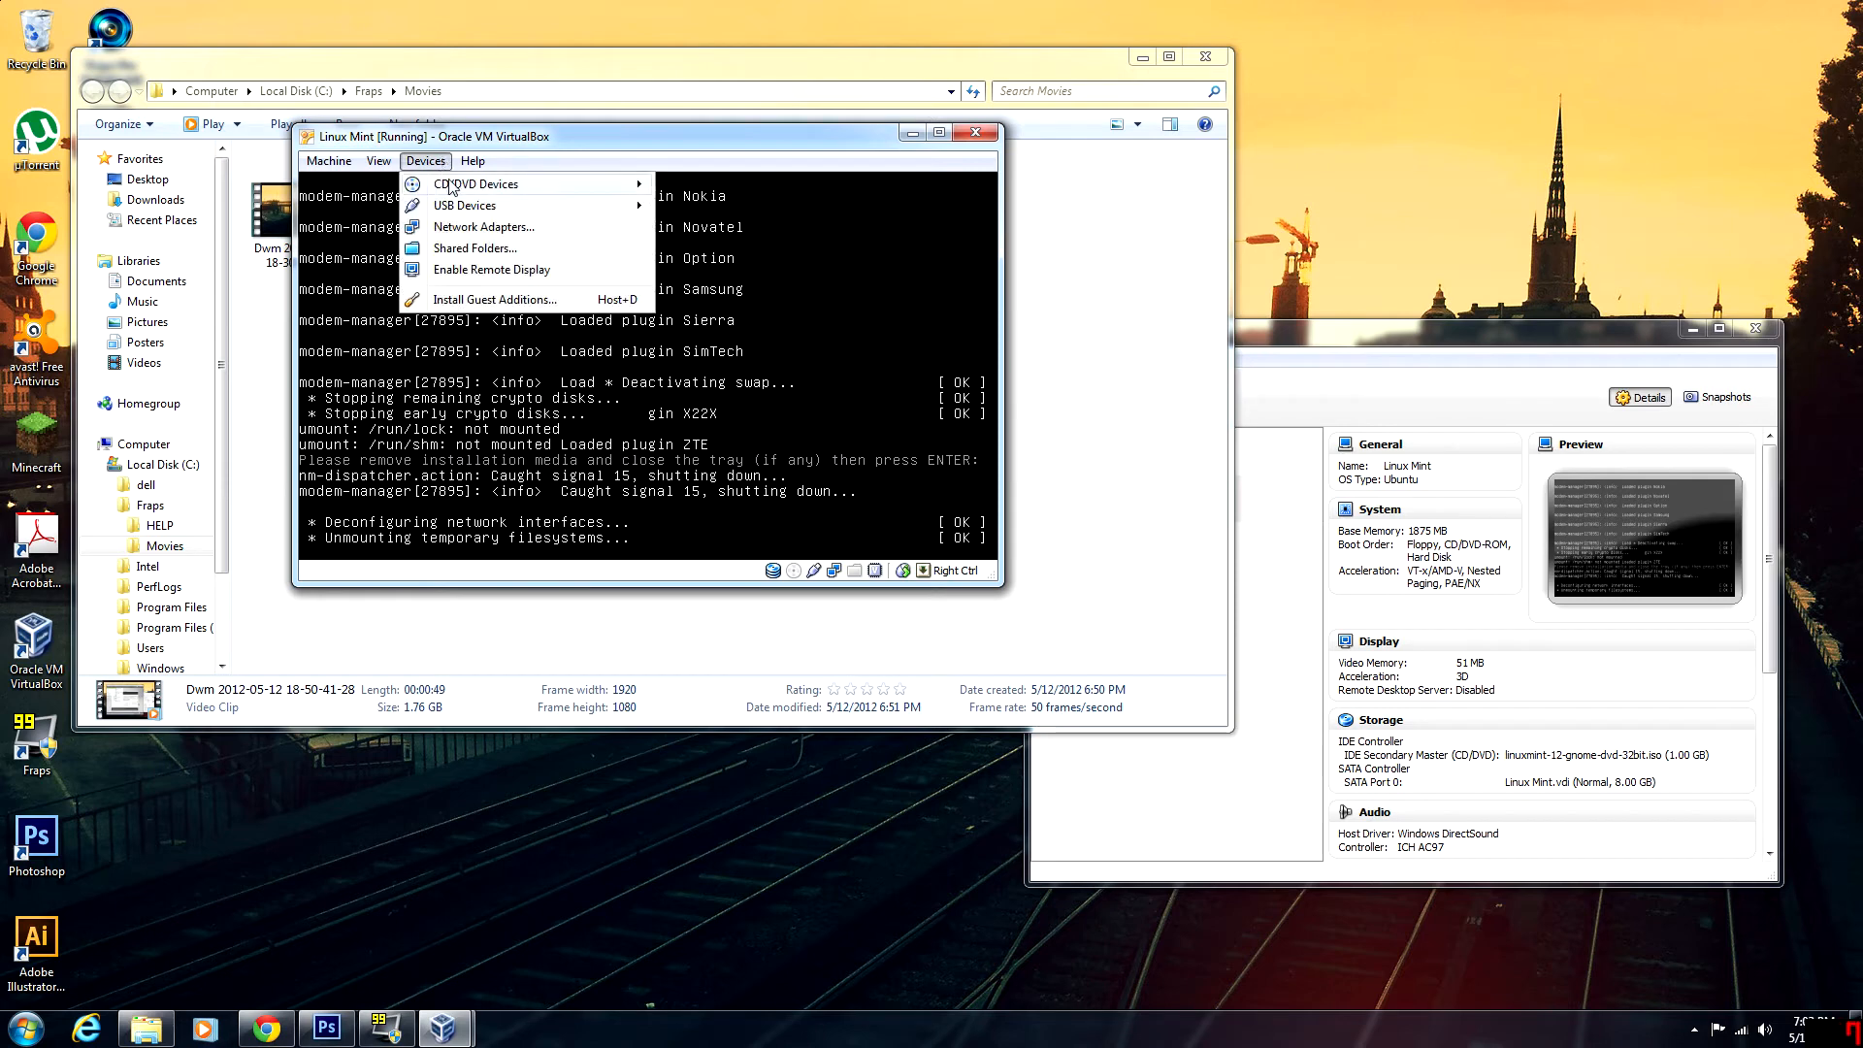
pyautogui.moveTo(490, 187)
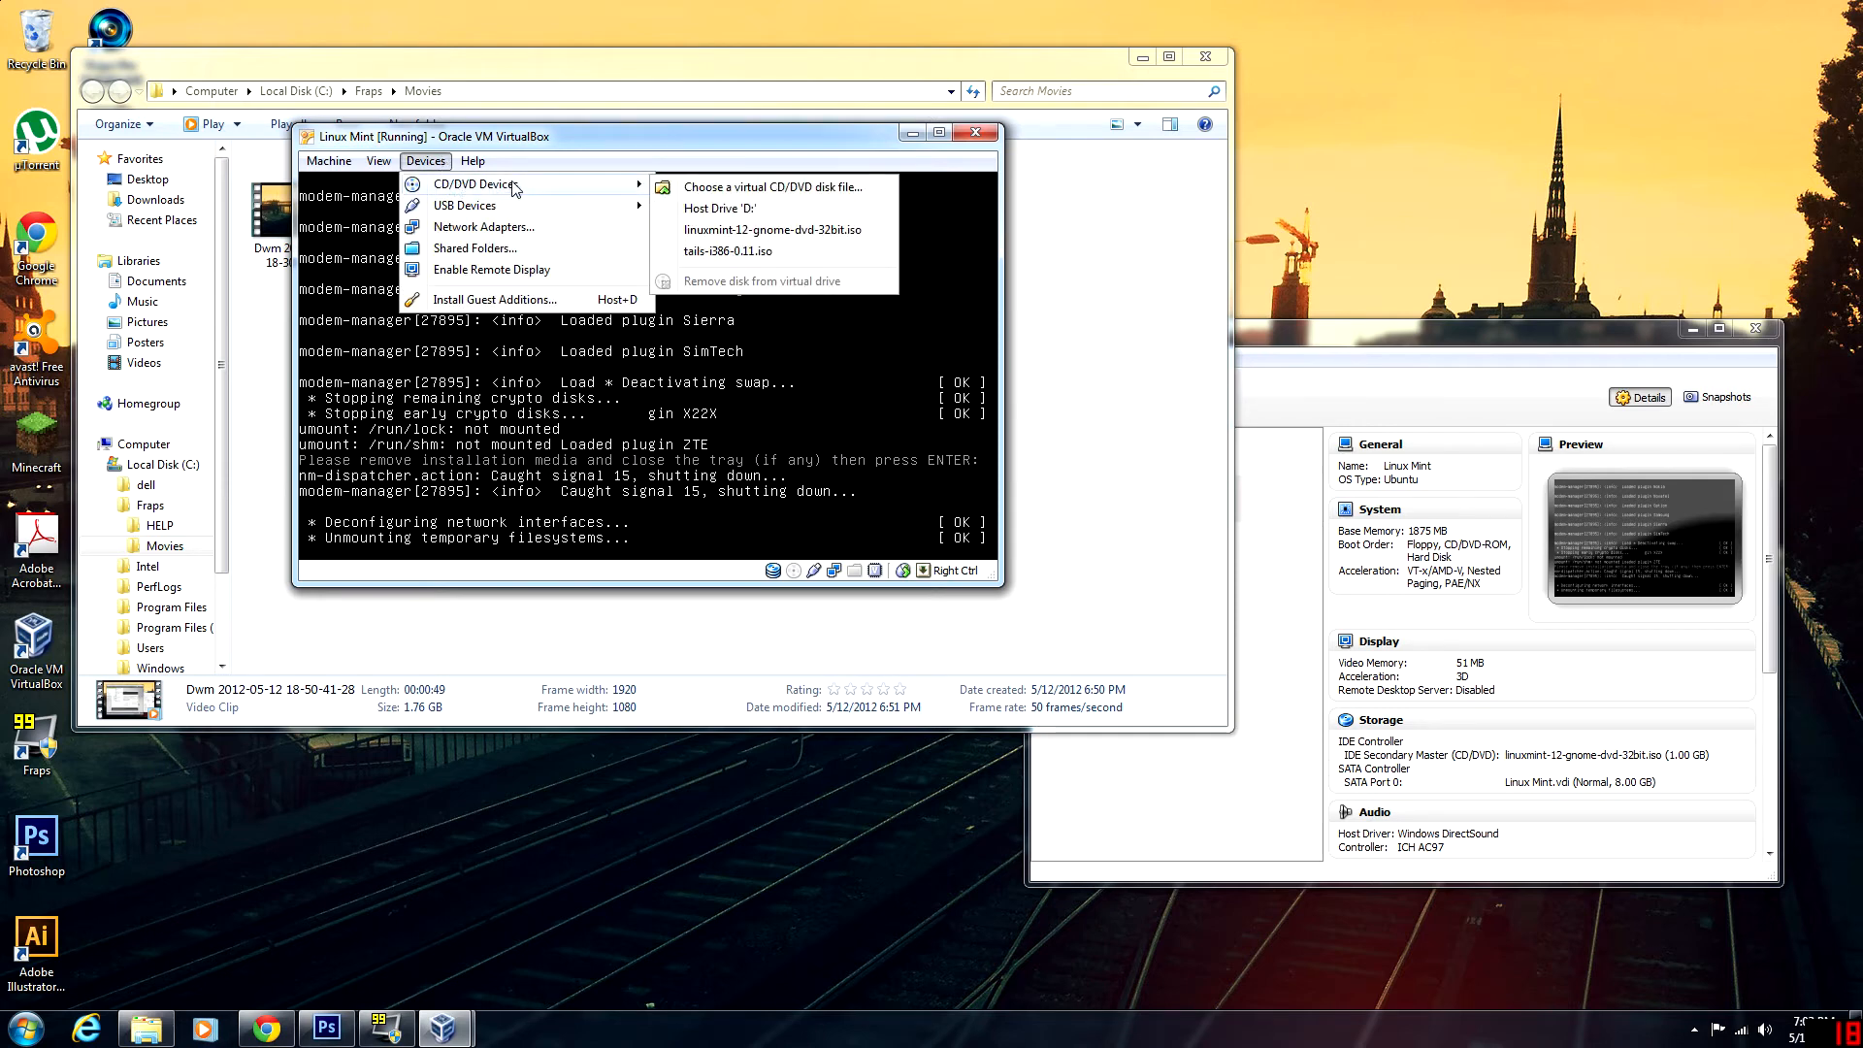
pyautogui.click(444, 163)
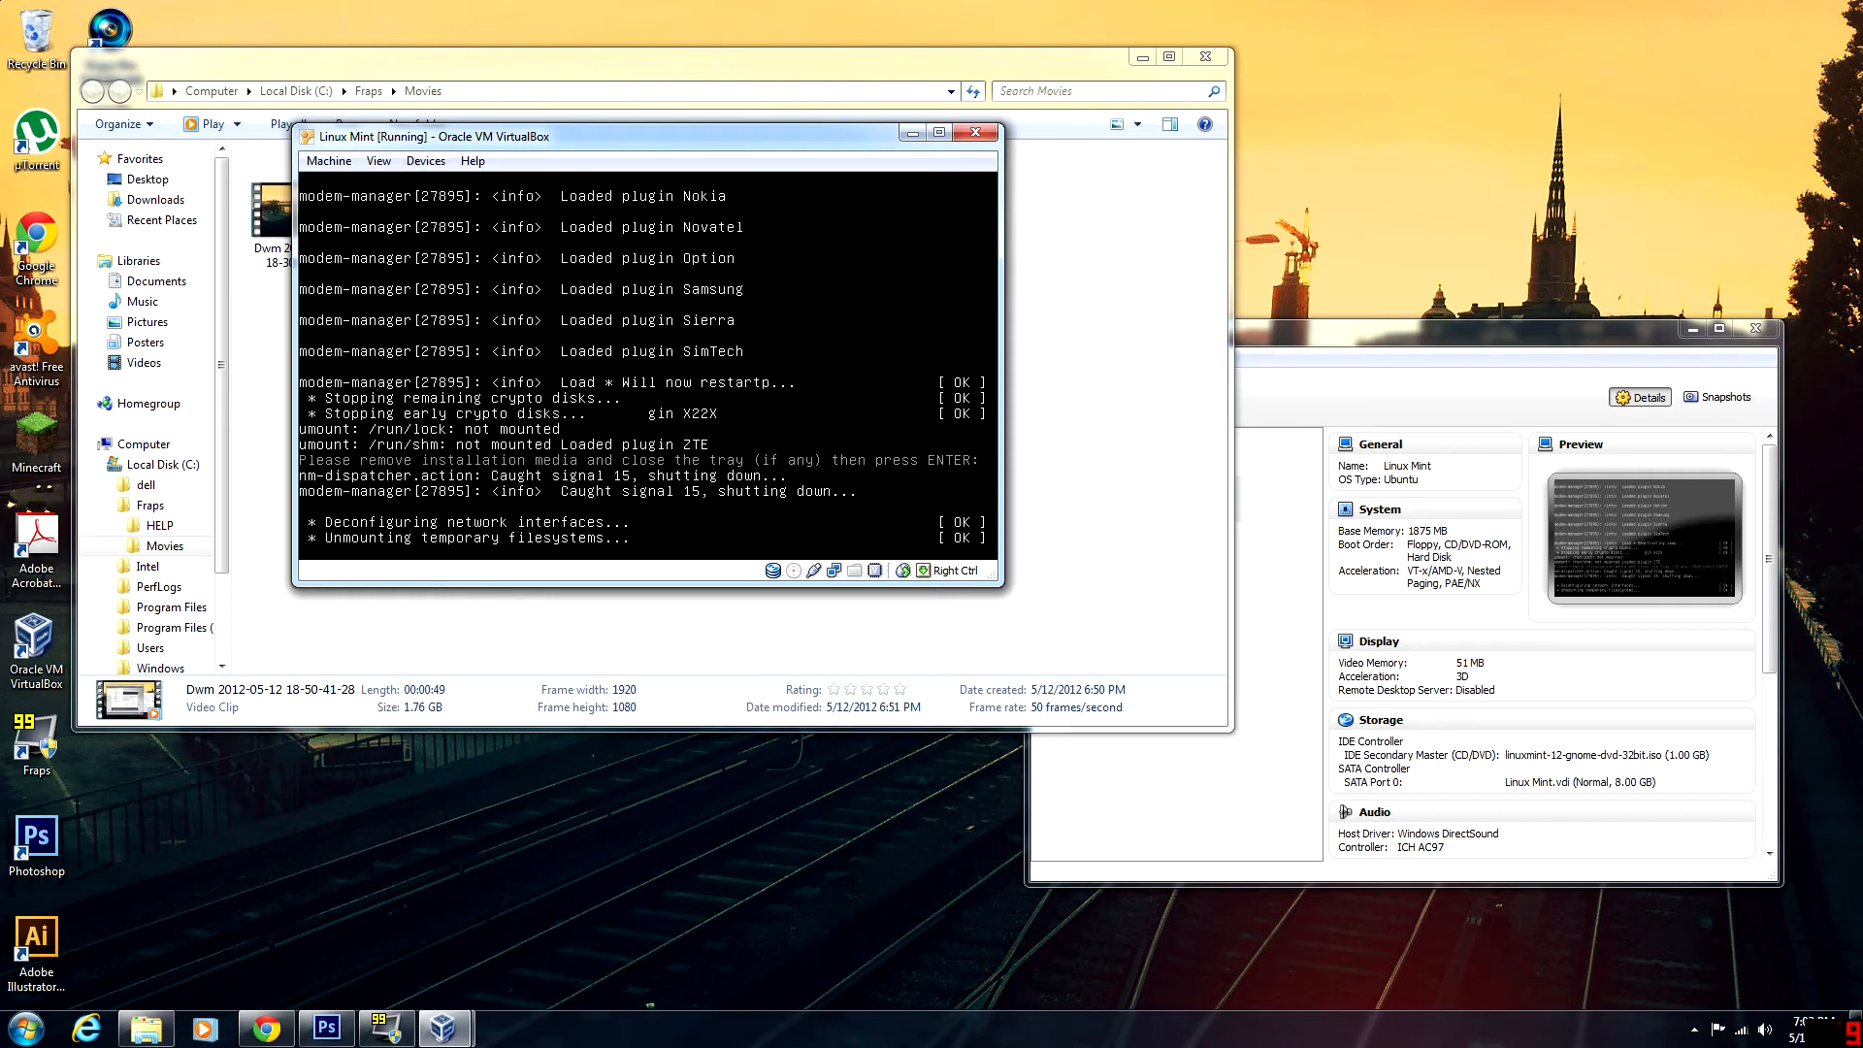
pyautogui.press('Return')
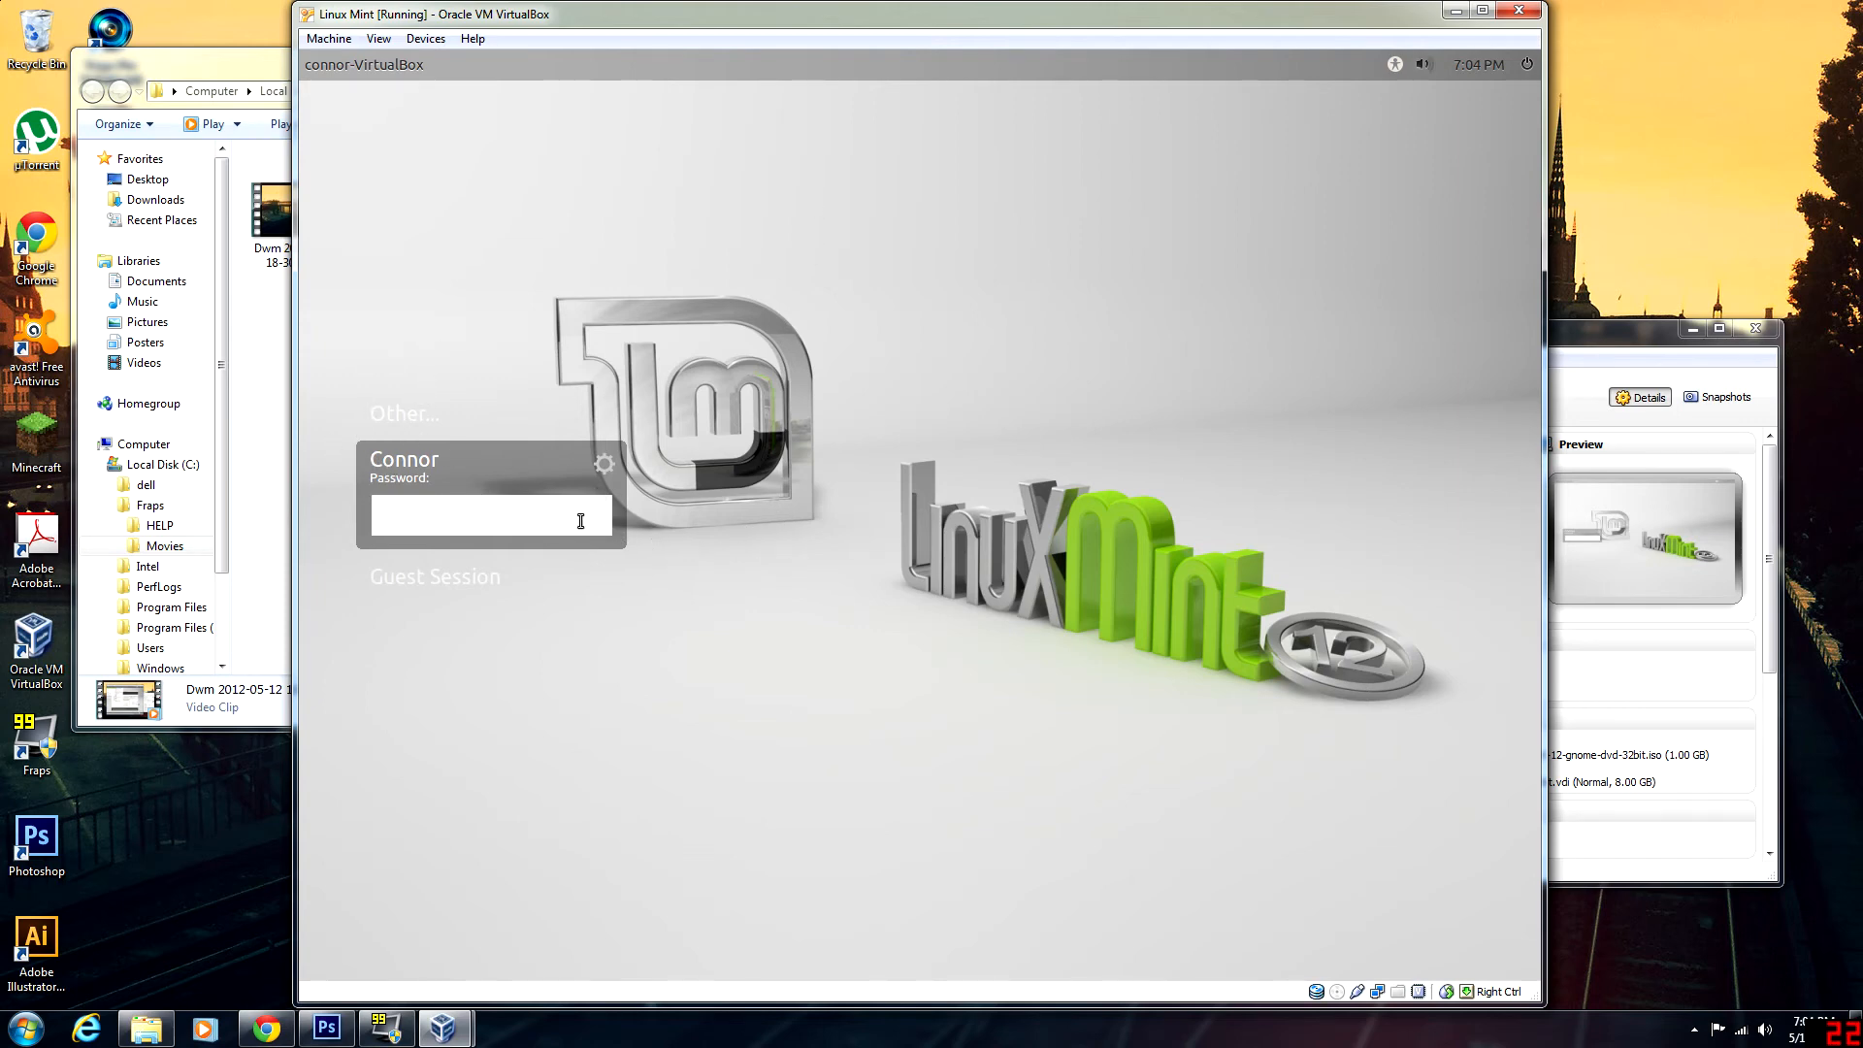
# - Log in to the installed system with the account password, disable the welcome dialog at startup and close it
pyautogui.write('********')
pyautogui.press('Return')
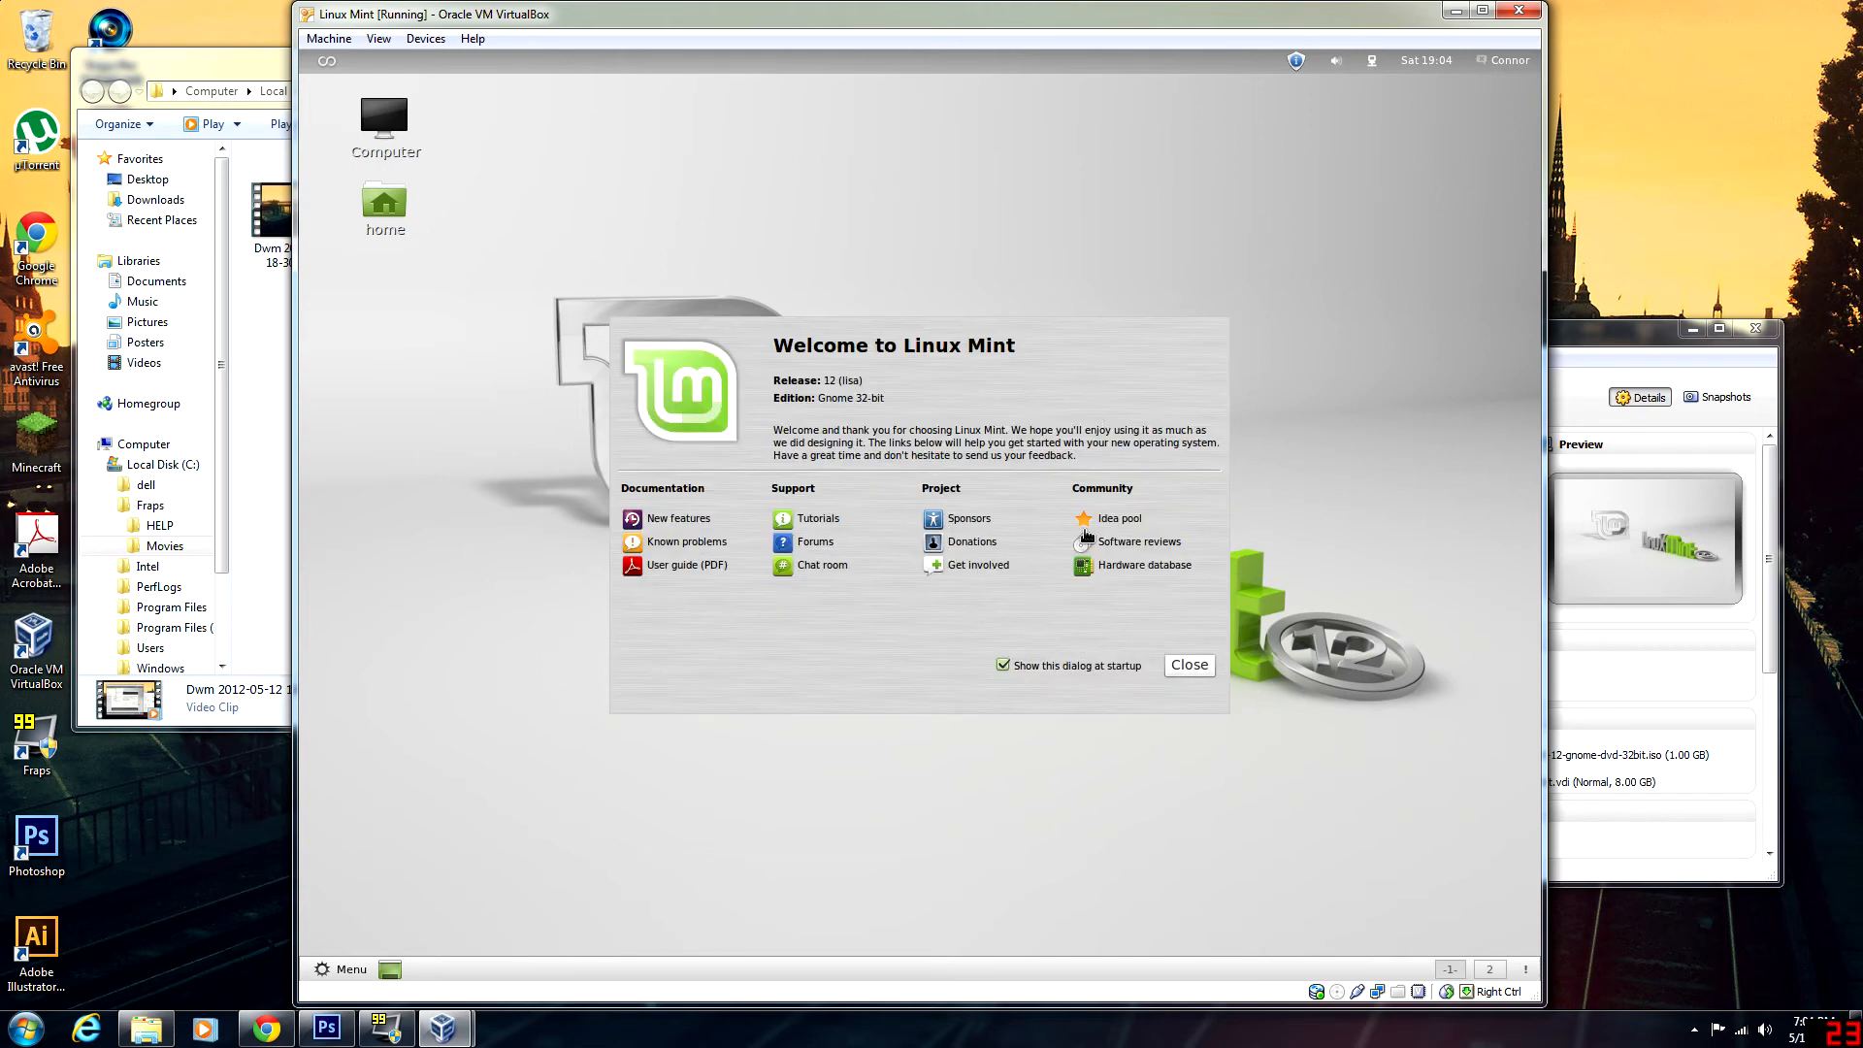
pyautogui.click(1004, 665)
pyautogui.click(1202, 666)
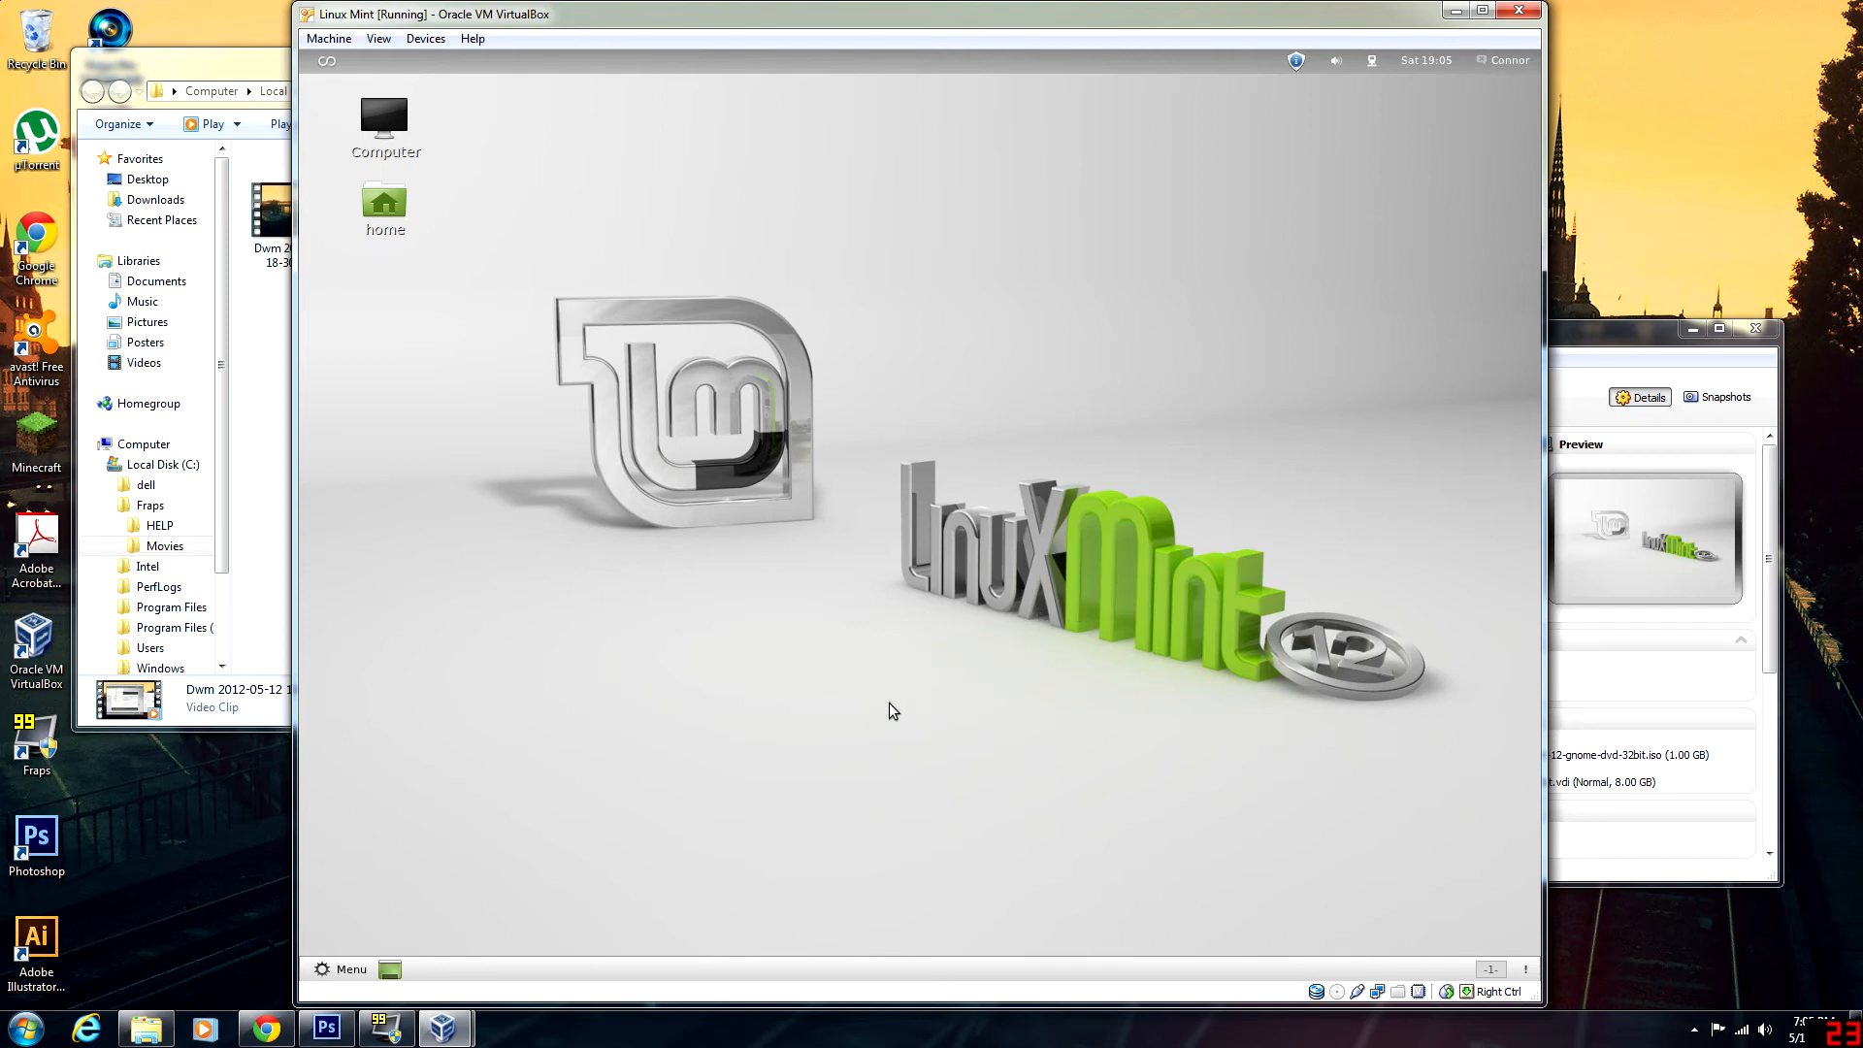
# - Examine the desktop's user account options, calendar, network connection and sound controls
pyautogui.click(1493, 70)
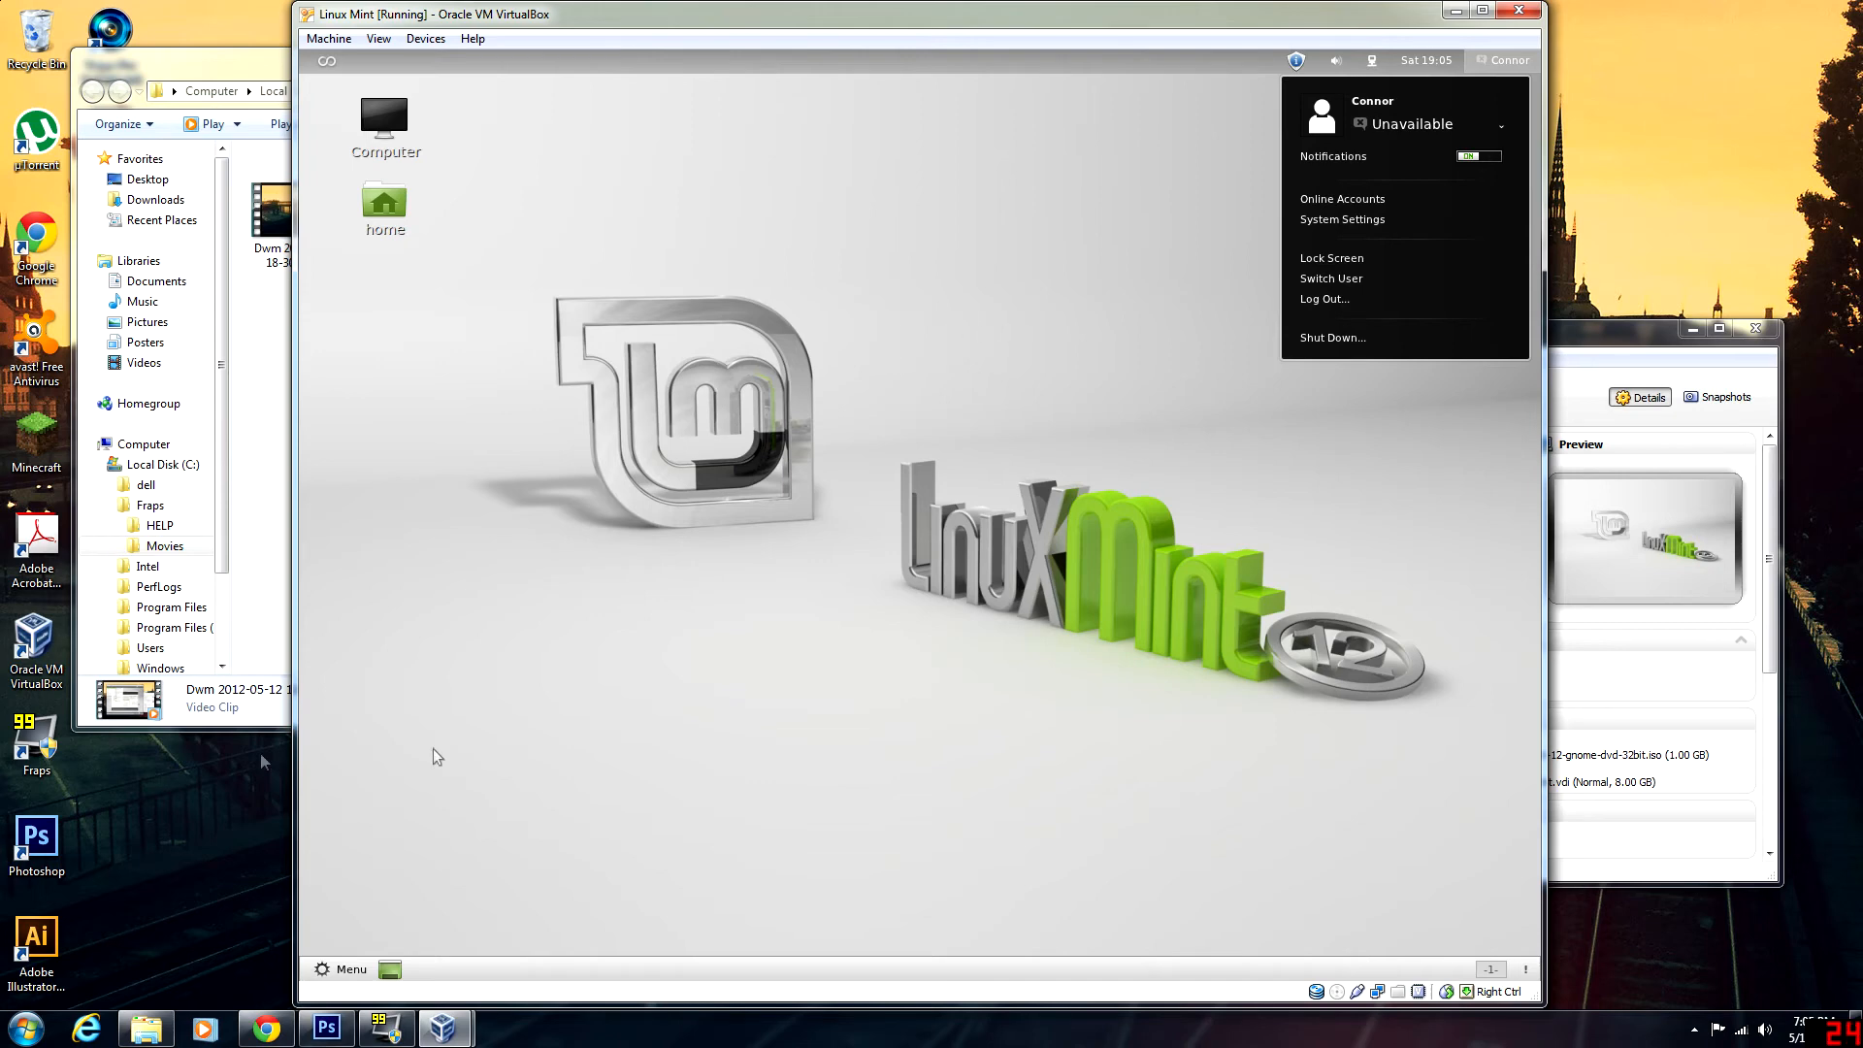
pyautogui.click(796, 497)
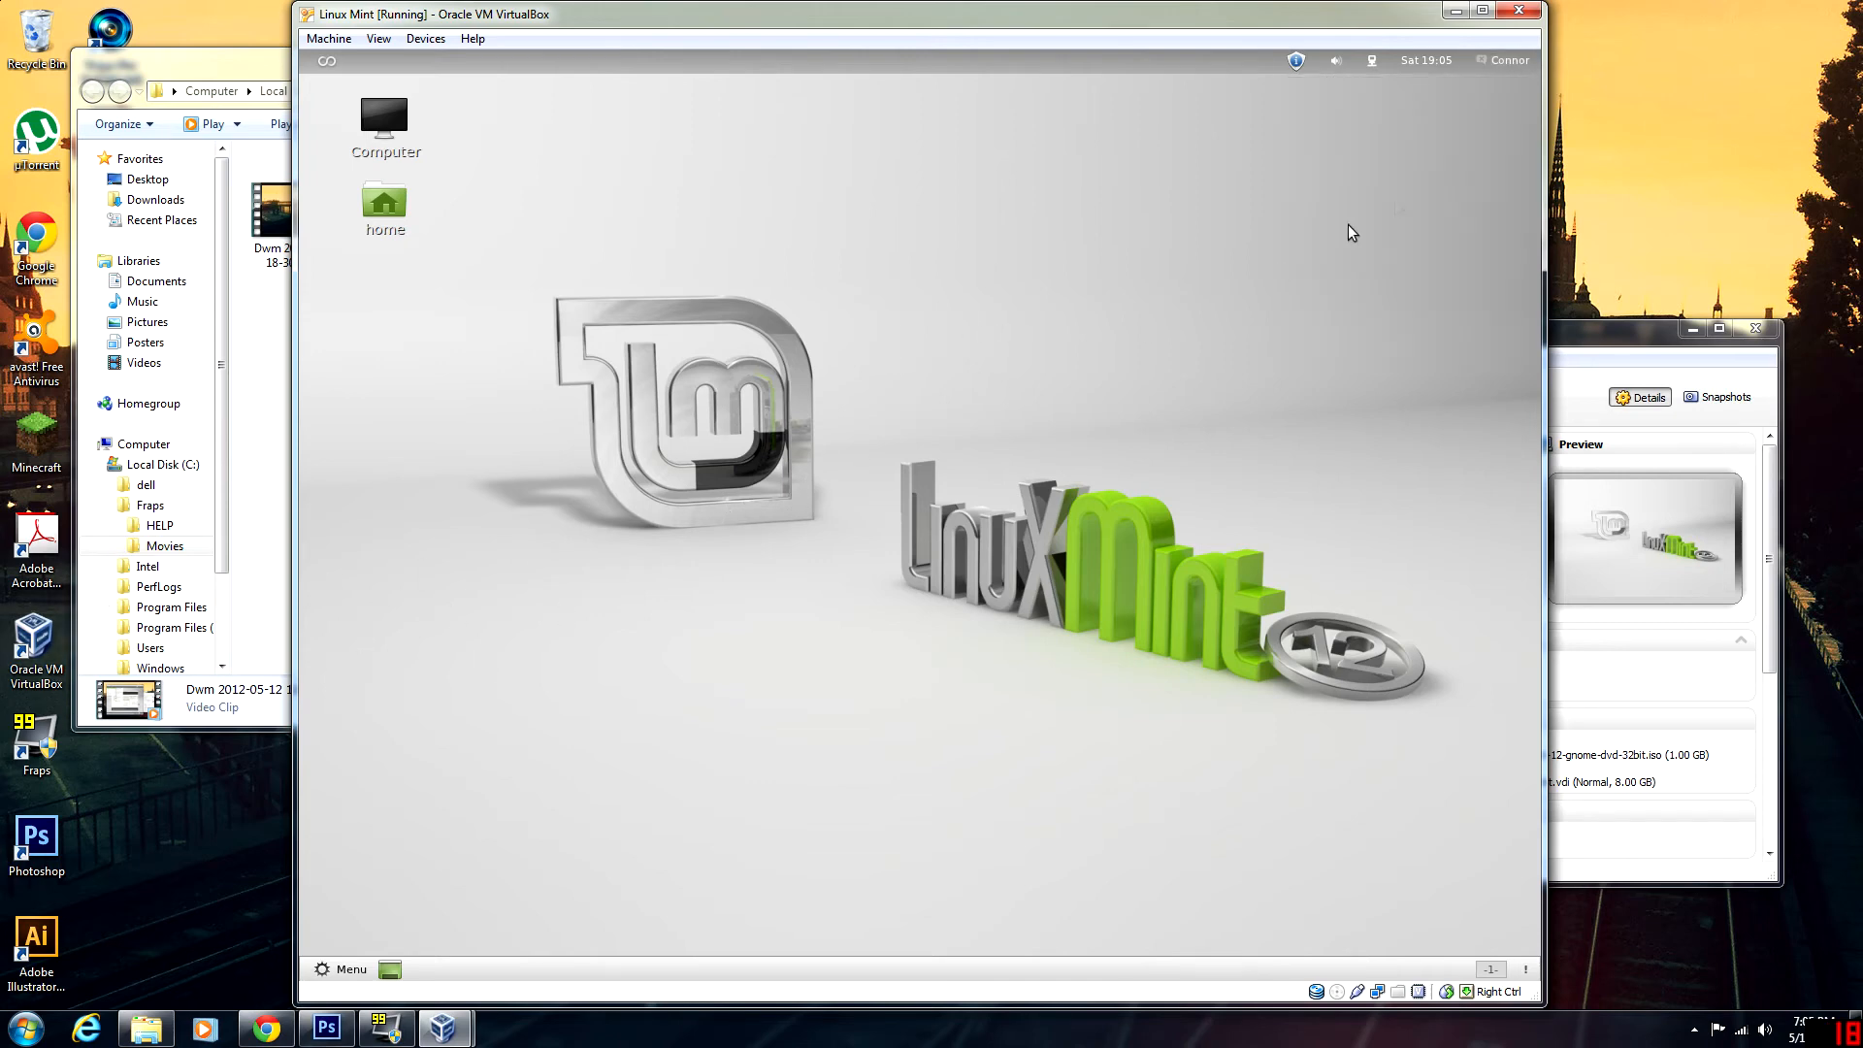
pyautogui.click(1449, 64)
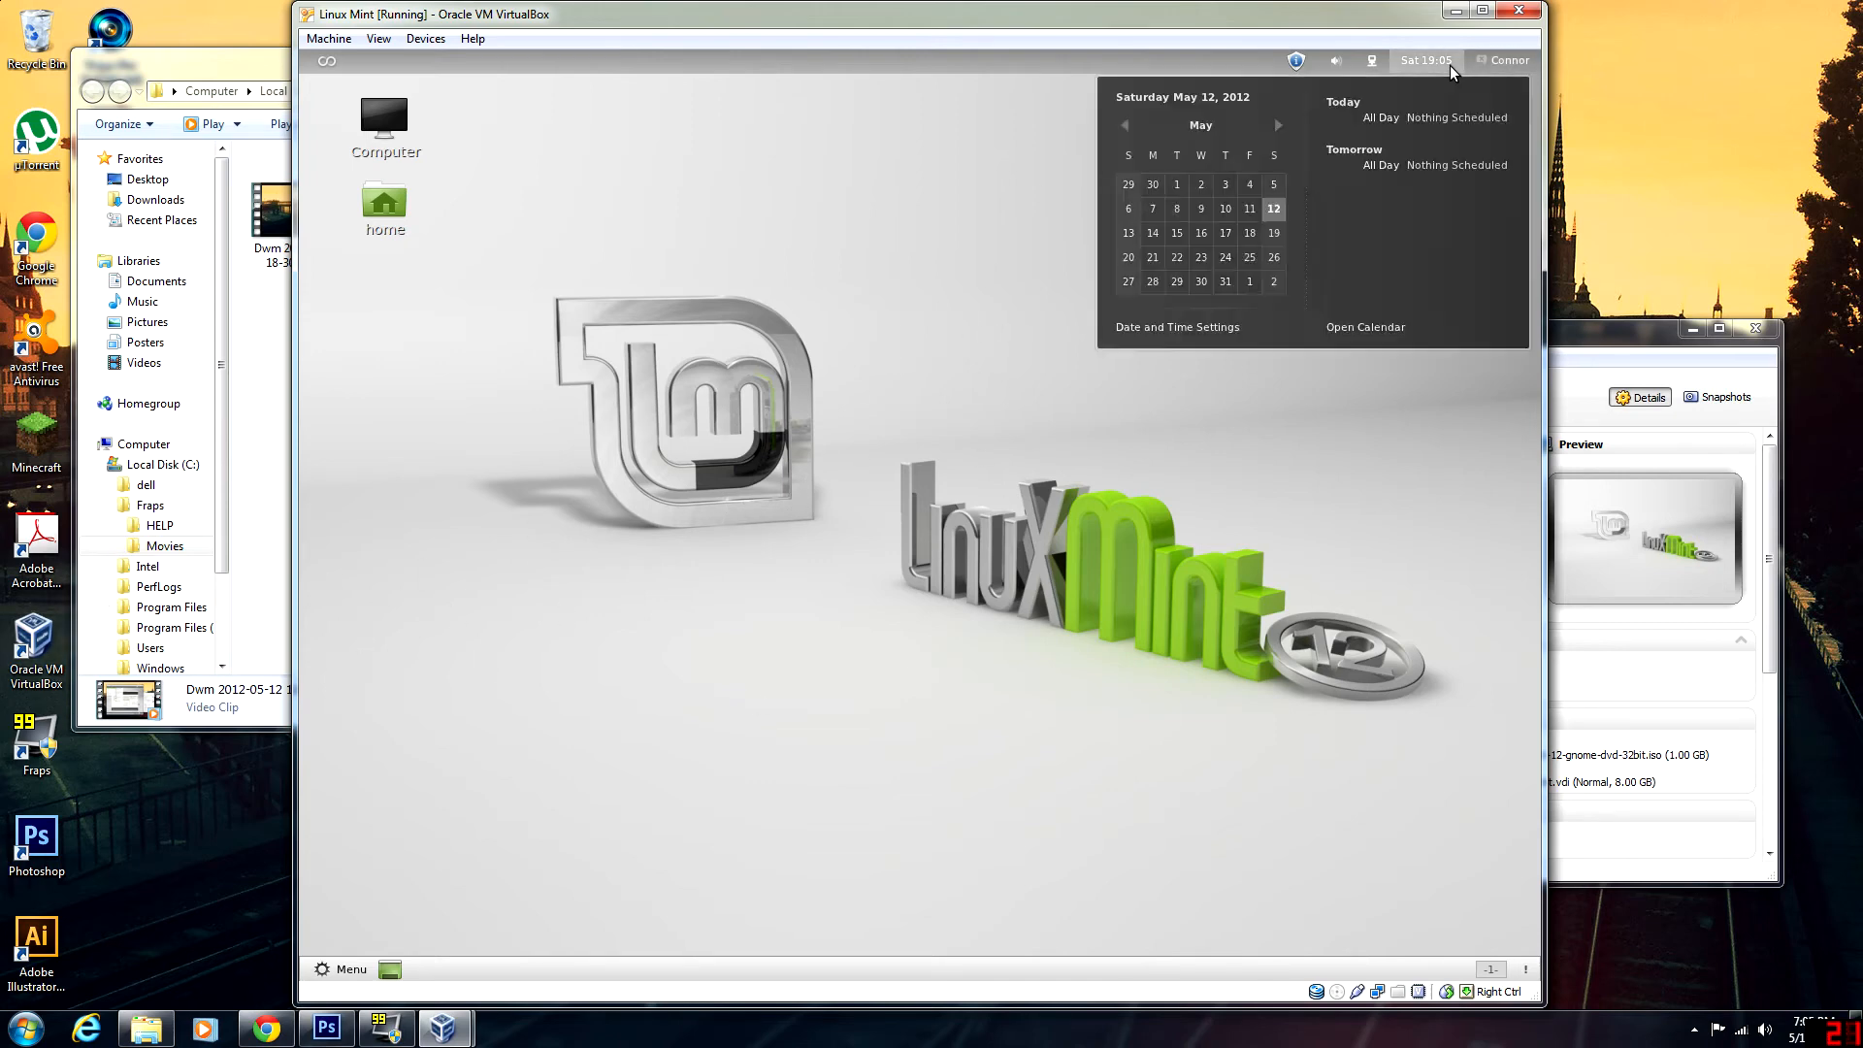
pyautogui.click(1450, 65)
pyautogui.click(1371, 60)
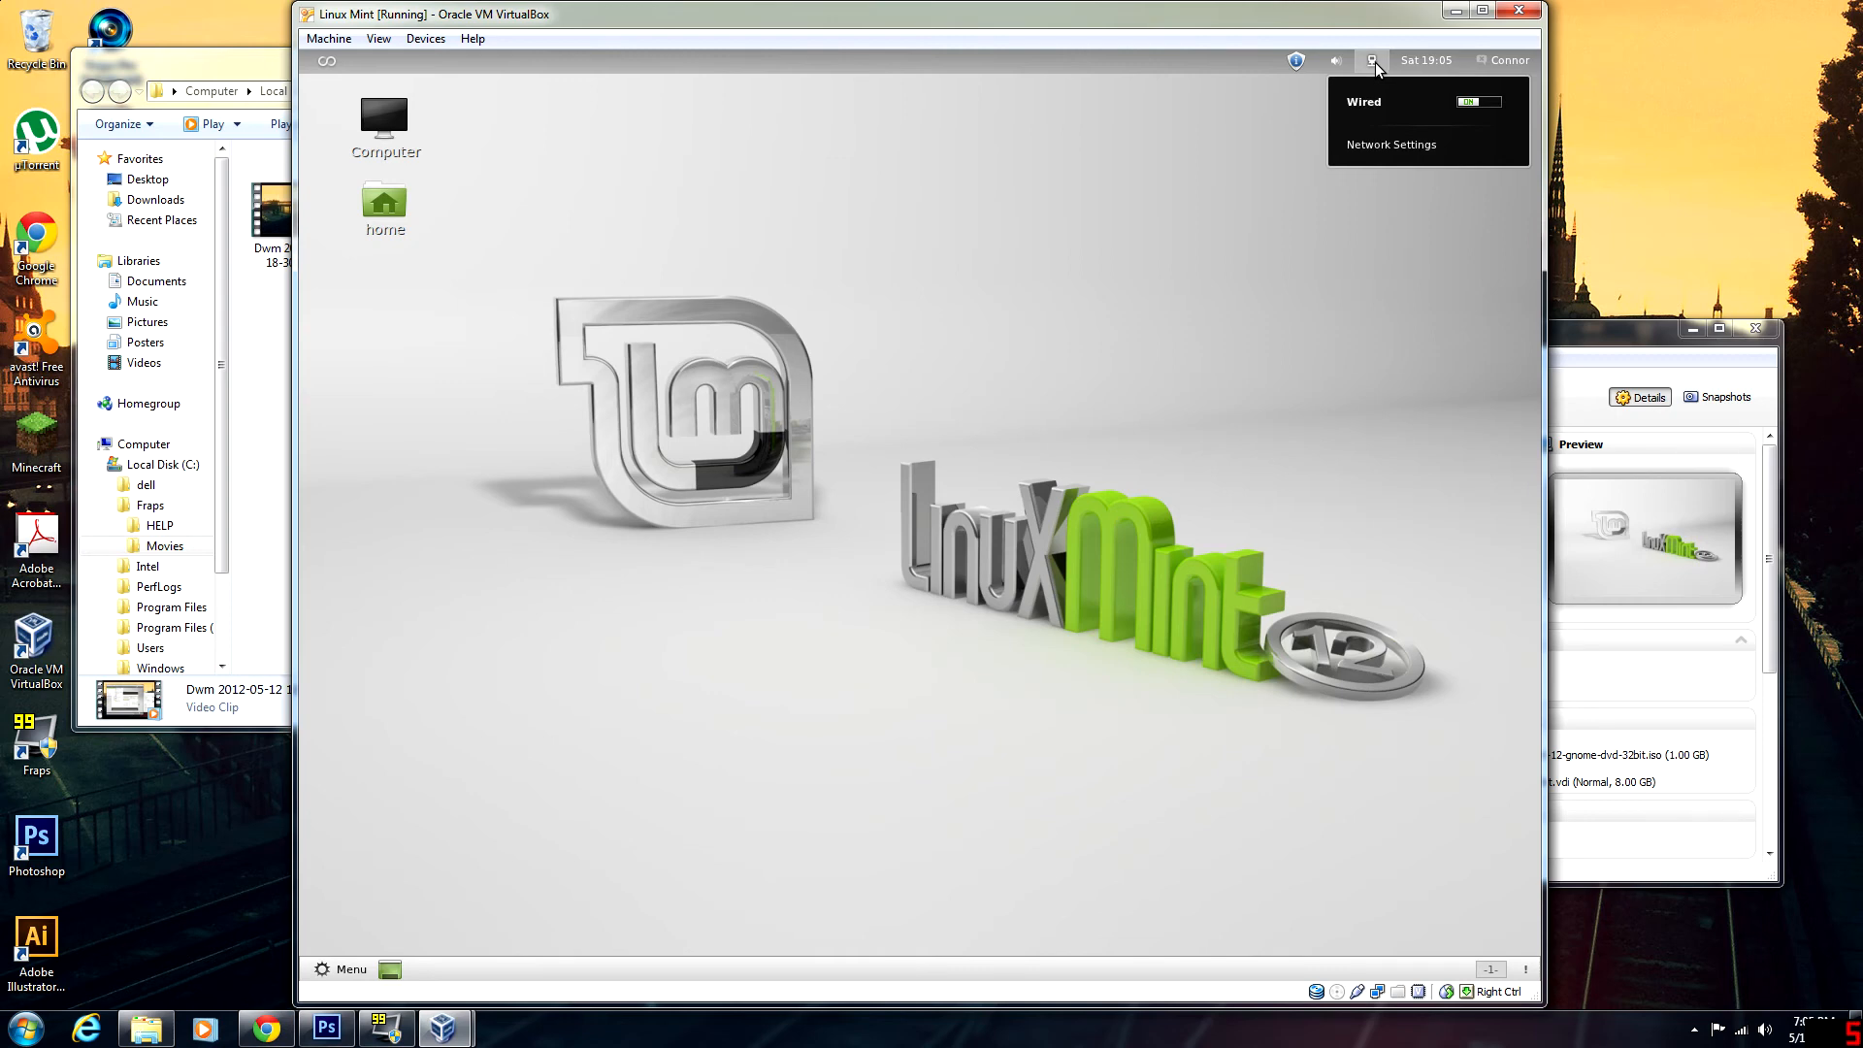
pyautogui.click(1374, 61)
pyautogui.click(1336, 61)
pyautogui.click(1337, 61)
# - Start the Update Manager by entering the account password and minimize its window
pyautogui.click(1299, 62)
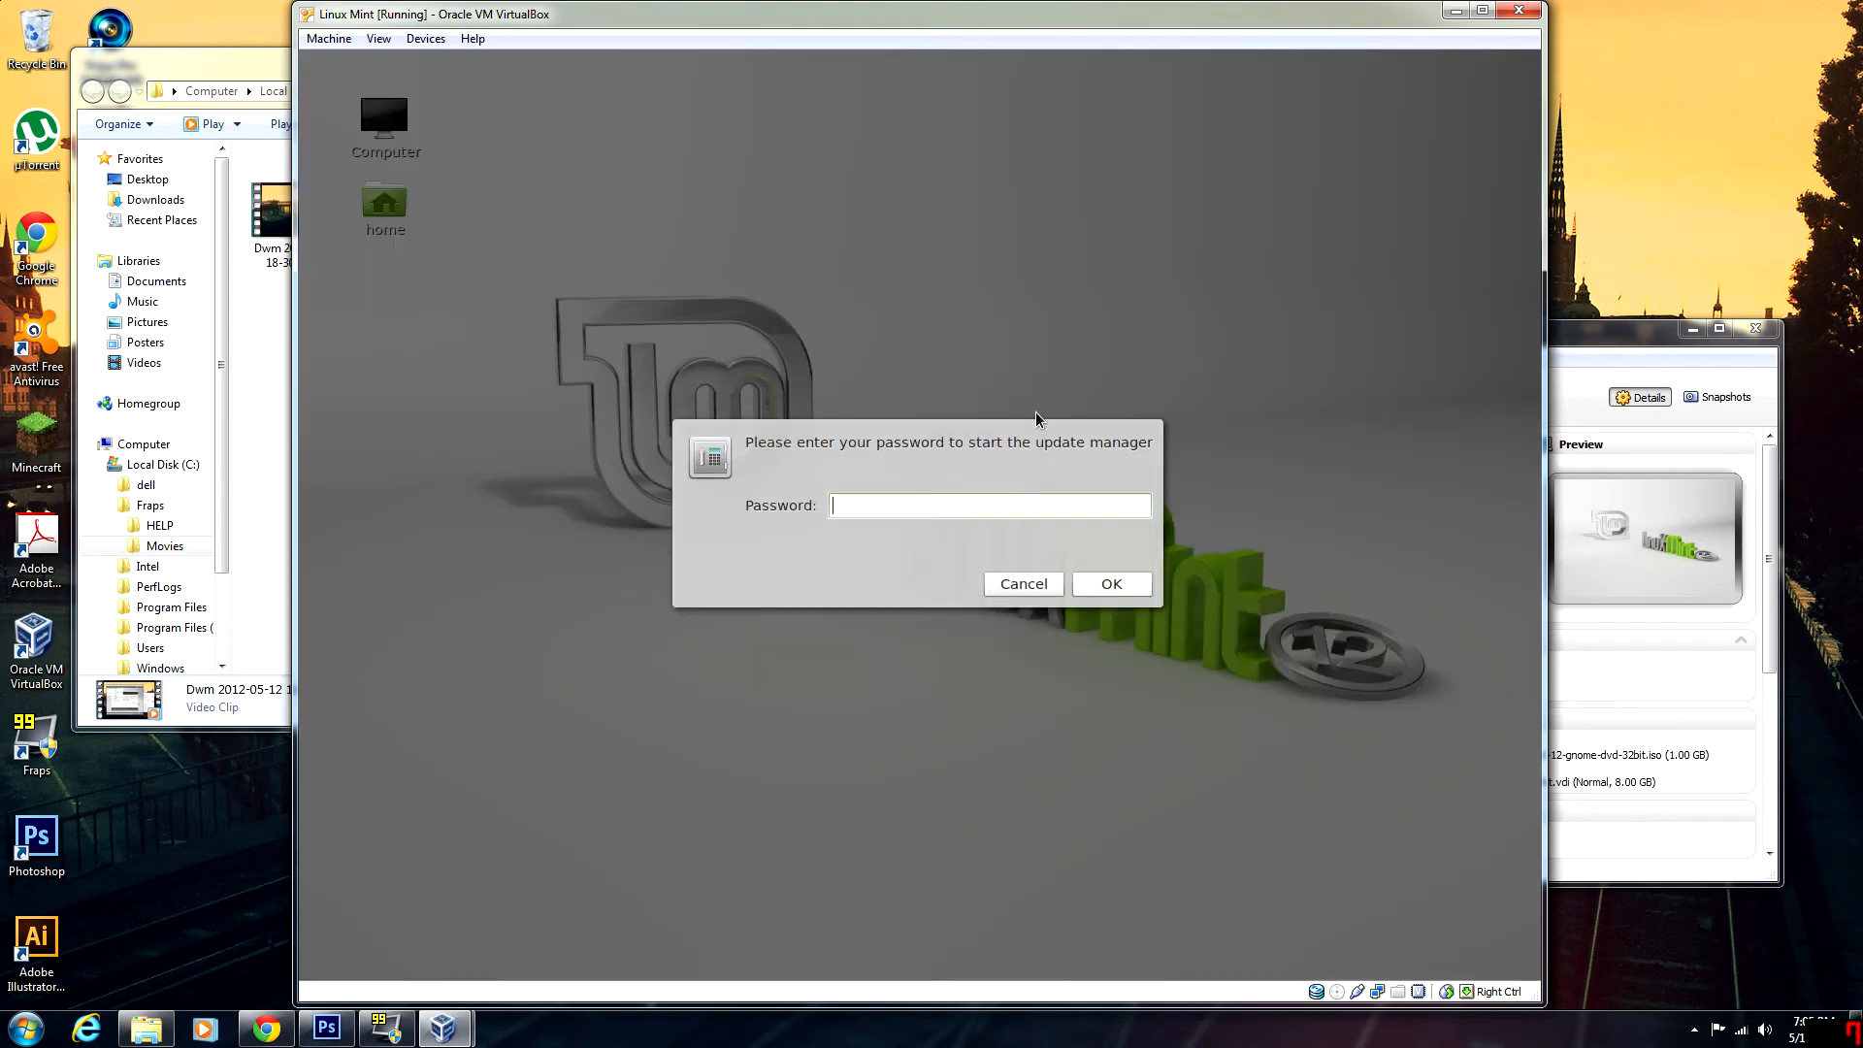
pyautogui.write('********')
pyautogui.press('Return')
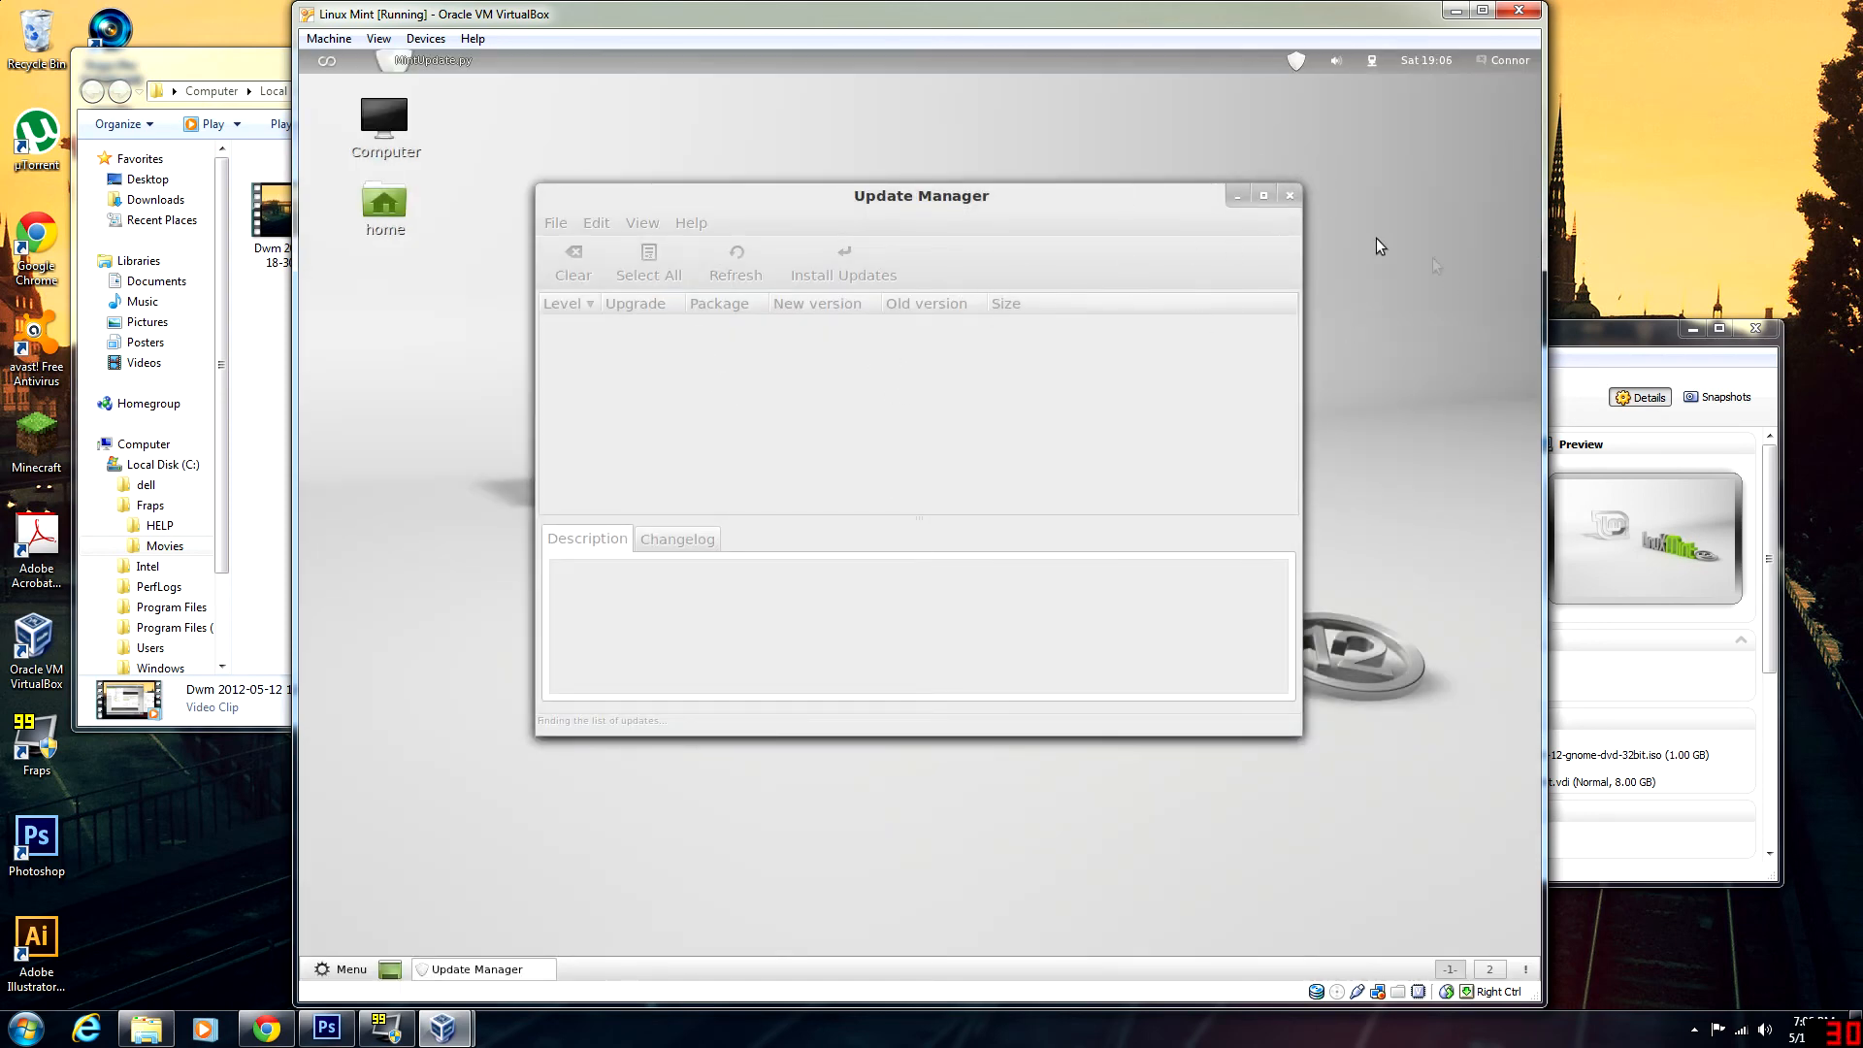
pyautogui.click(1237, 197)
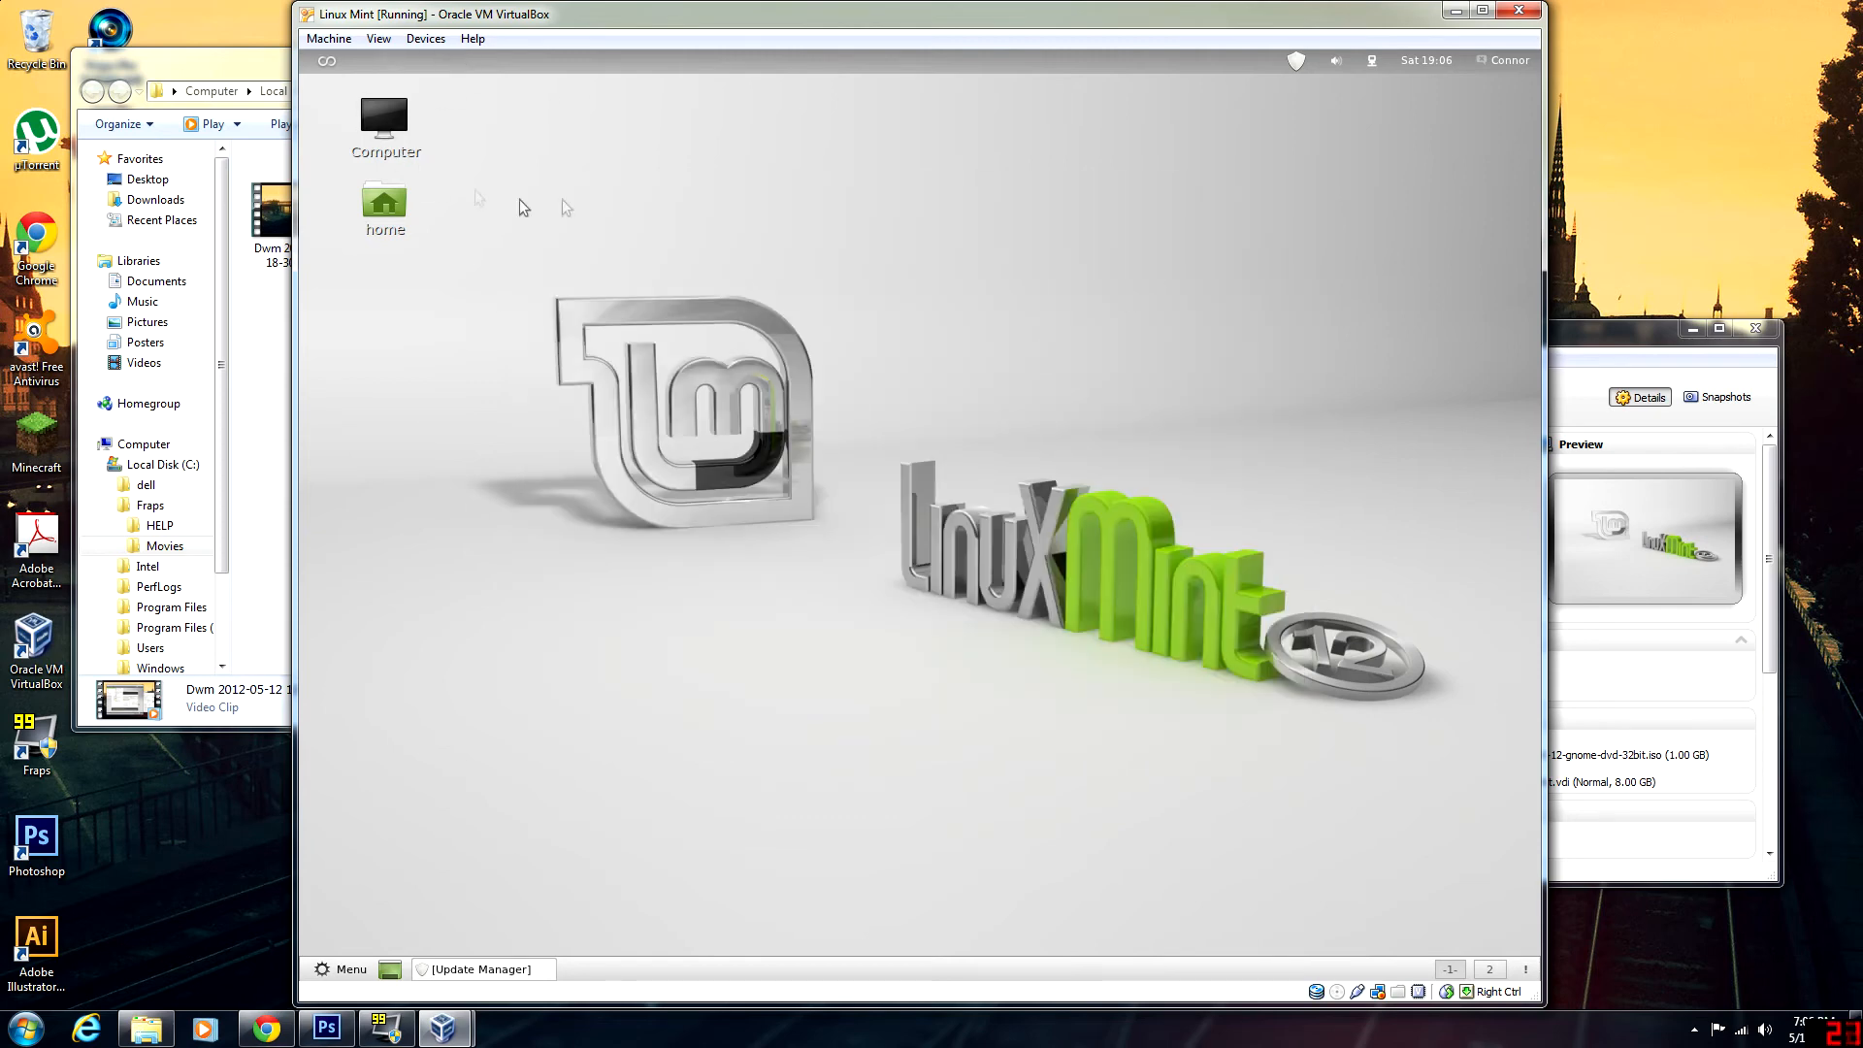
# - Launch Firefox from the activities overview and reposition its window on the desktop
pyautogui.click(327, 64)
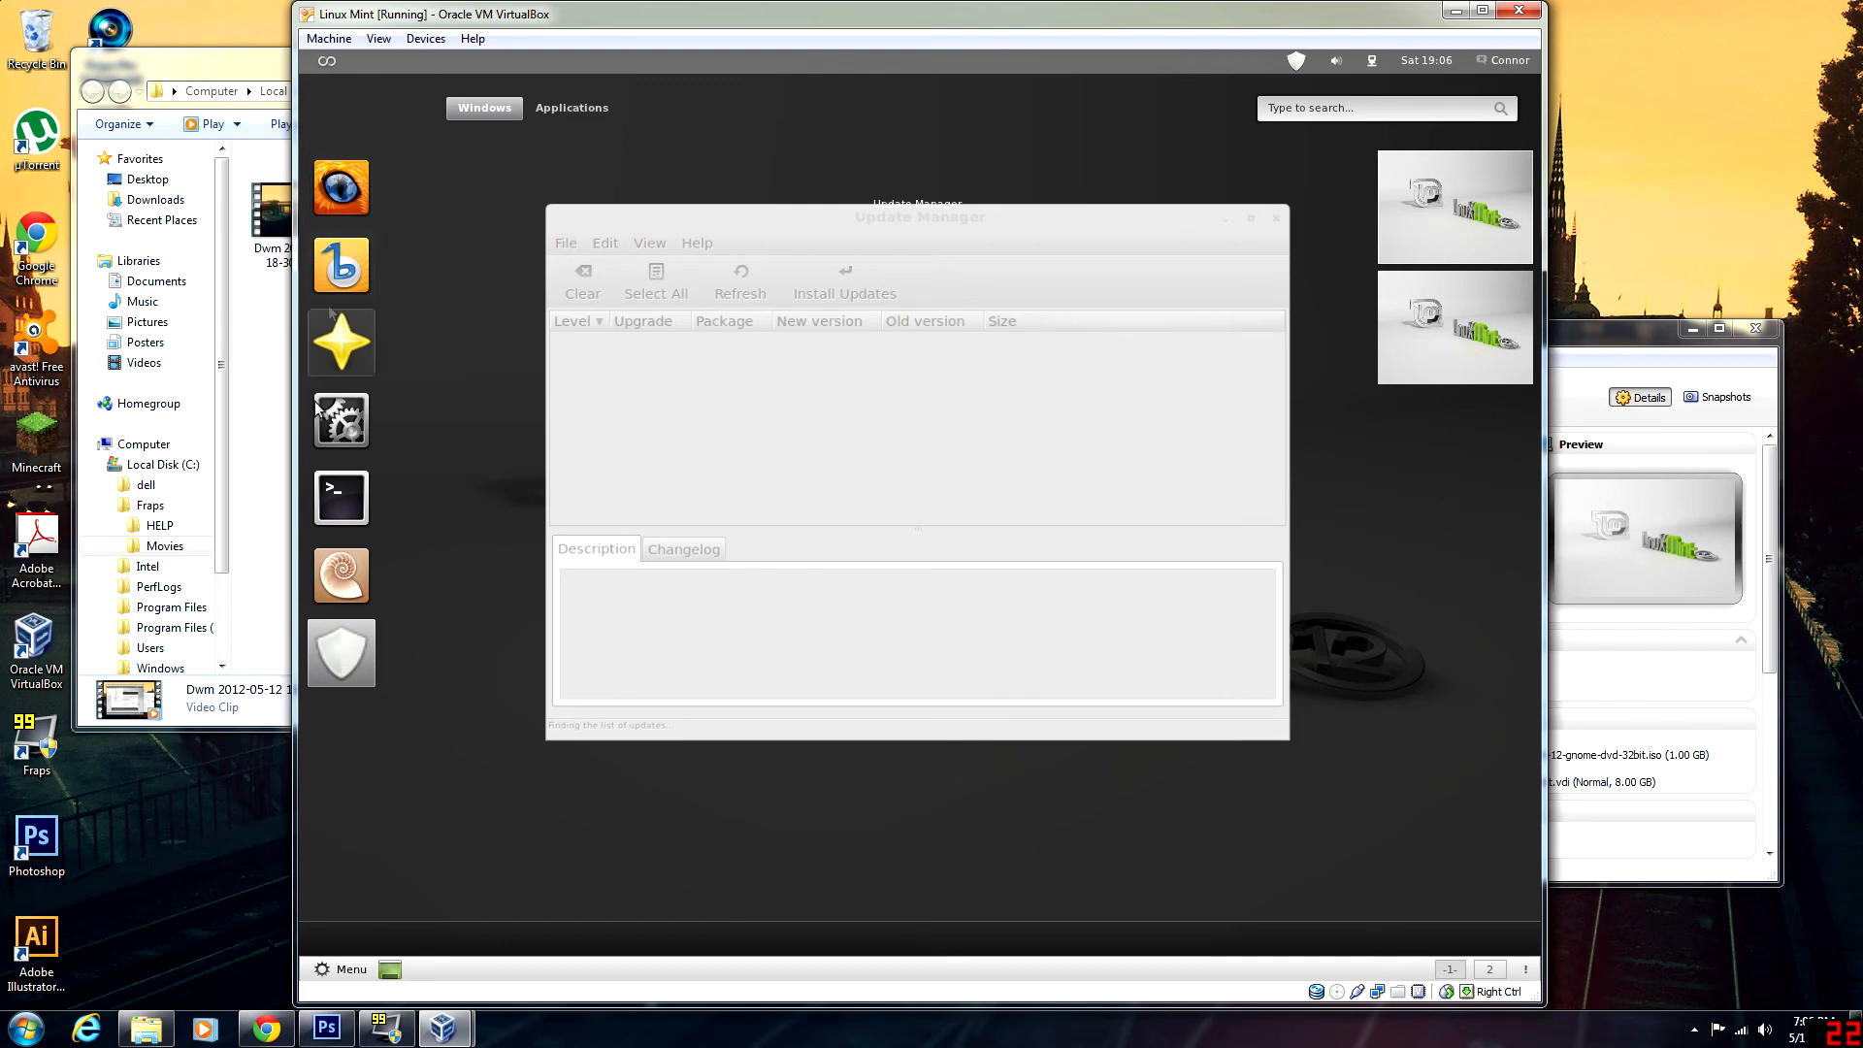
pyautogui.click(339, 201)
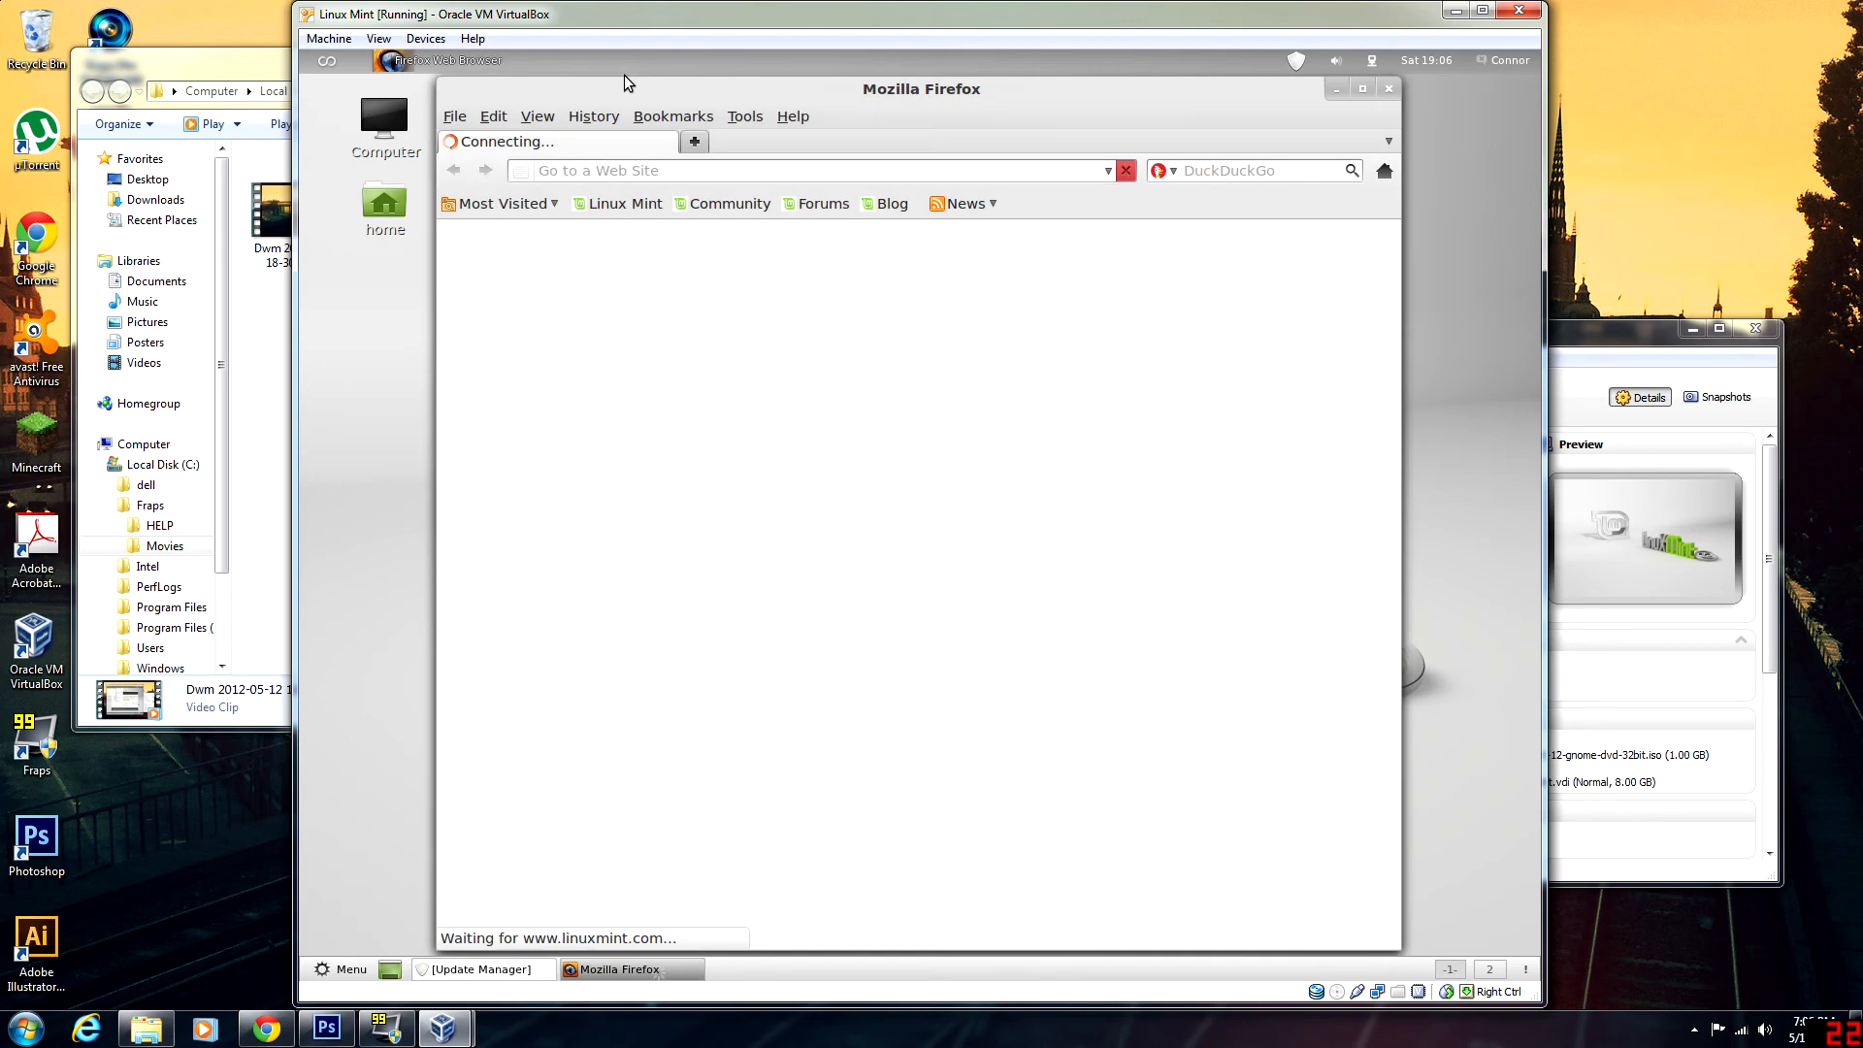
pyautogui.moveTo(890, 92); pyautogui.dragTo(956, 90)
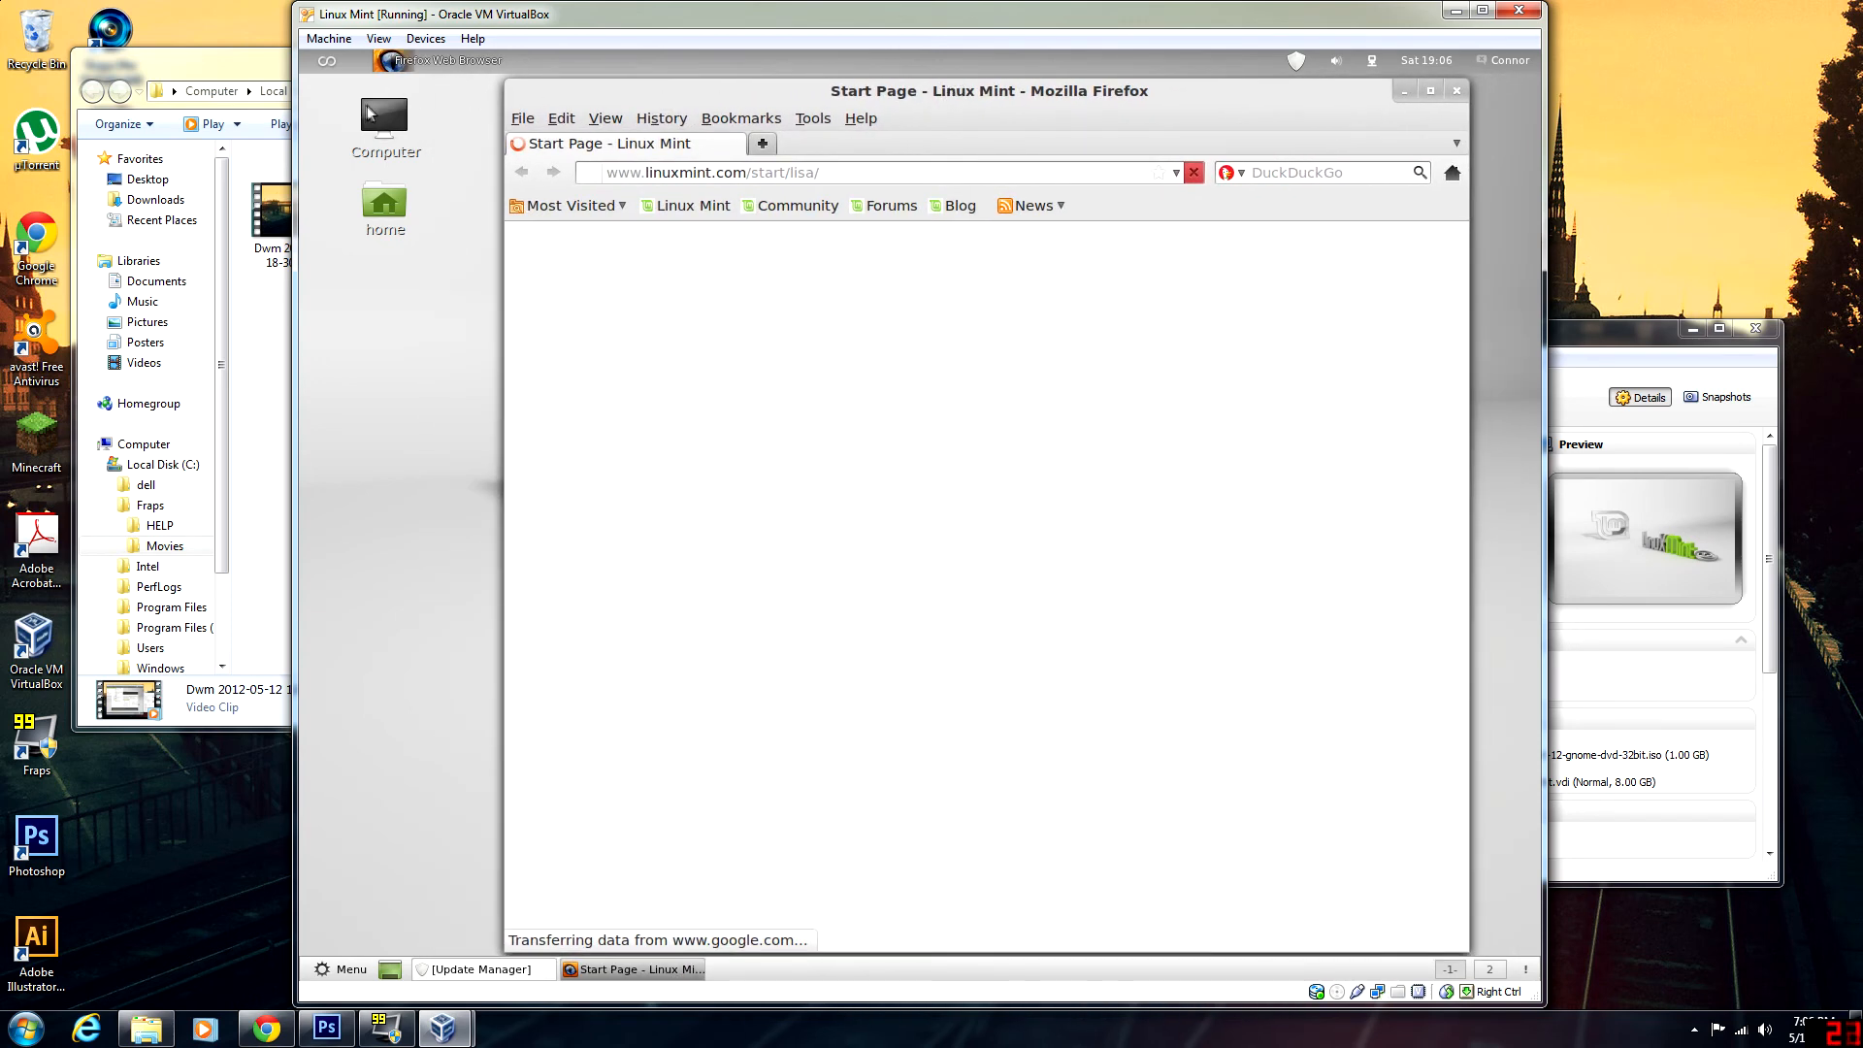
# - View the open windows and workspaces in the overview, return to the first workspace and shift the Firefox window
pyautogui.click(327, 62)
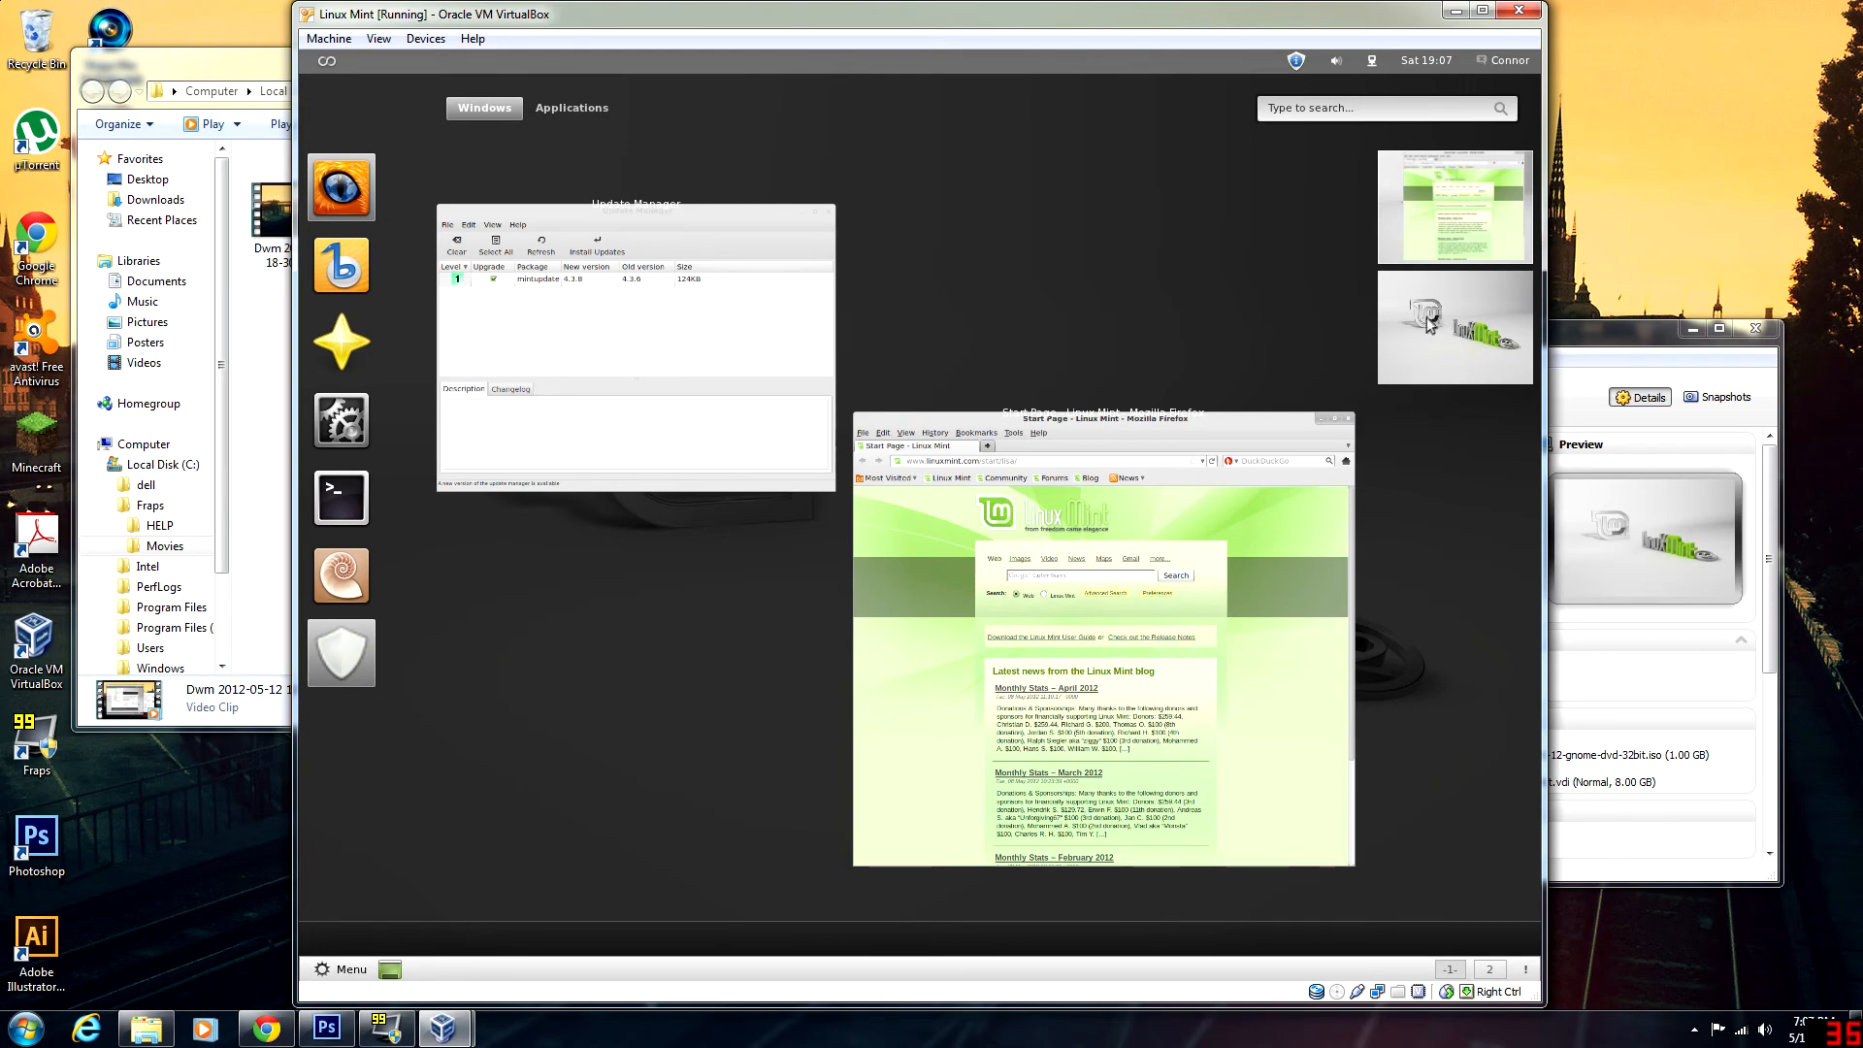
pyautogui.click(1447, 195)
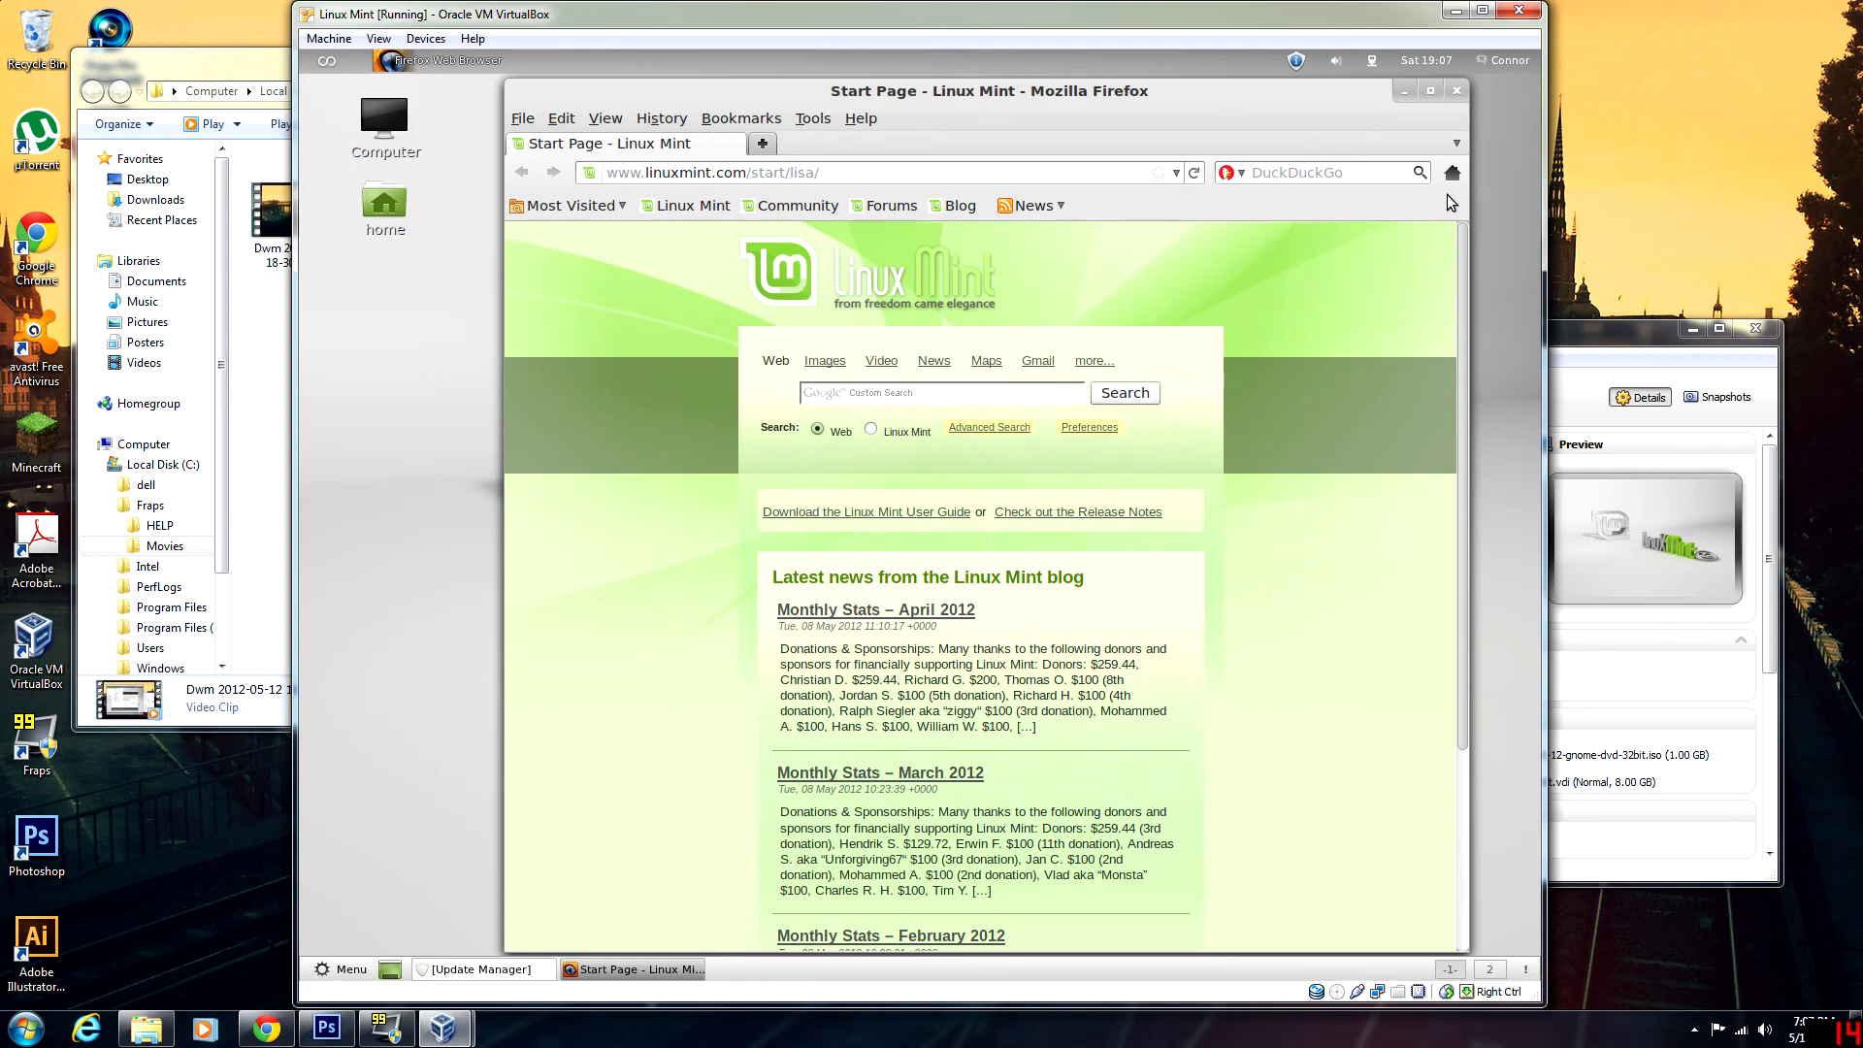
pyautogui.moveTo(1106, 92); pyautogui.dragTo(1071, 90)
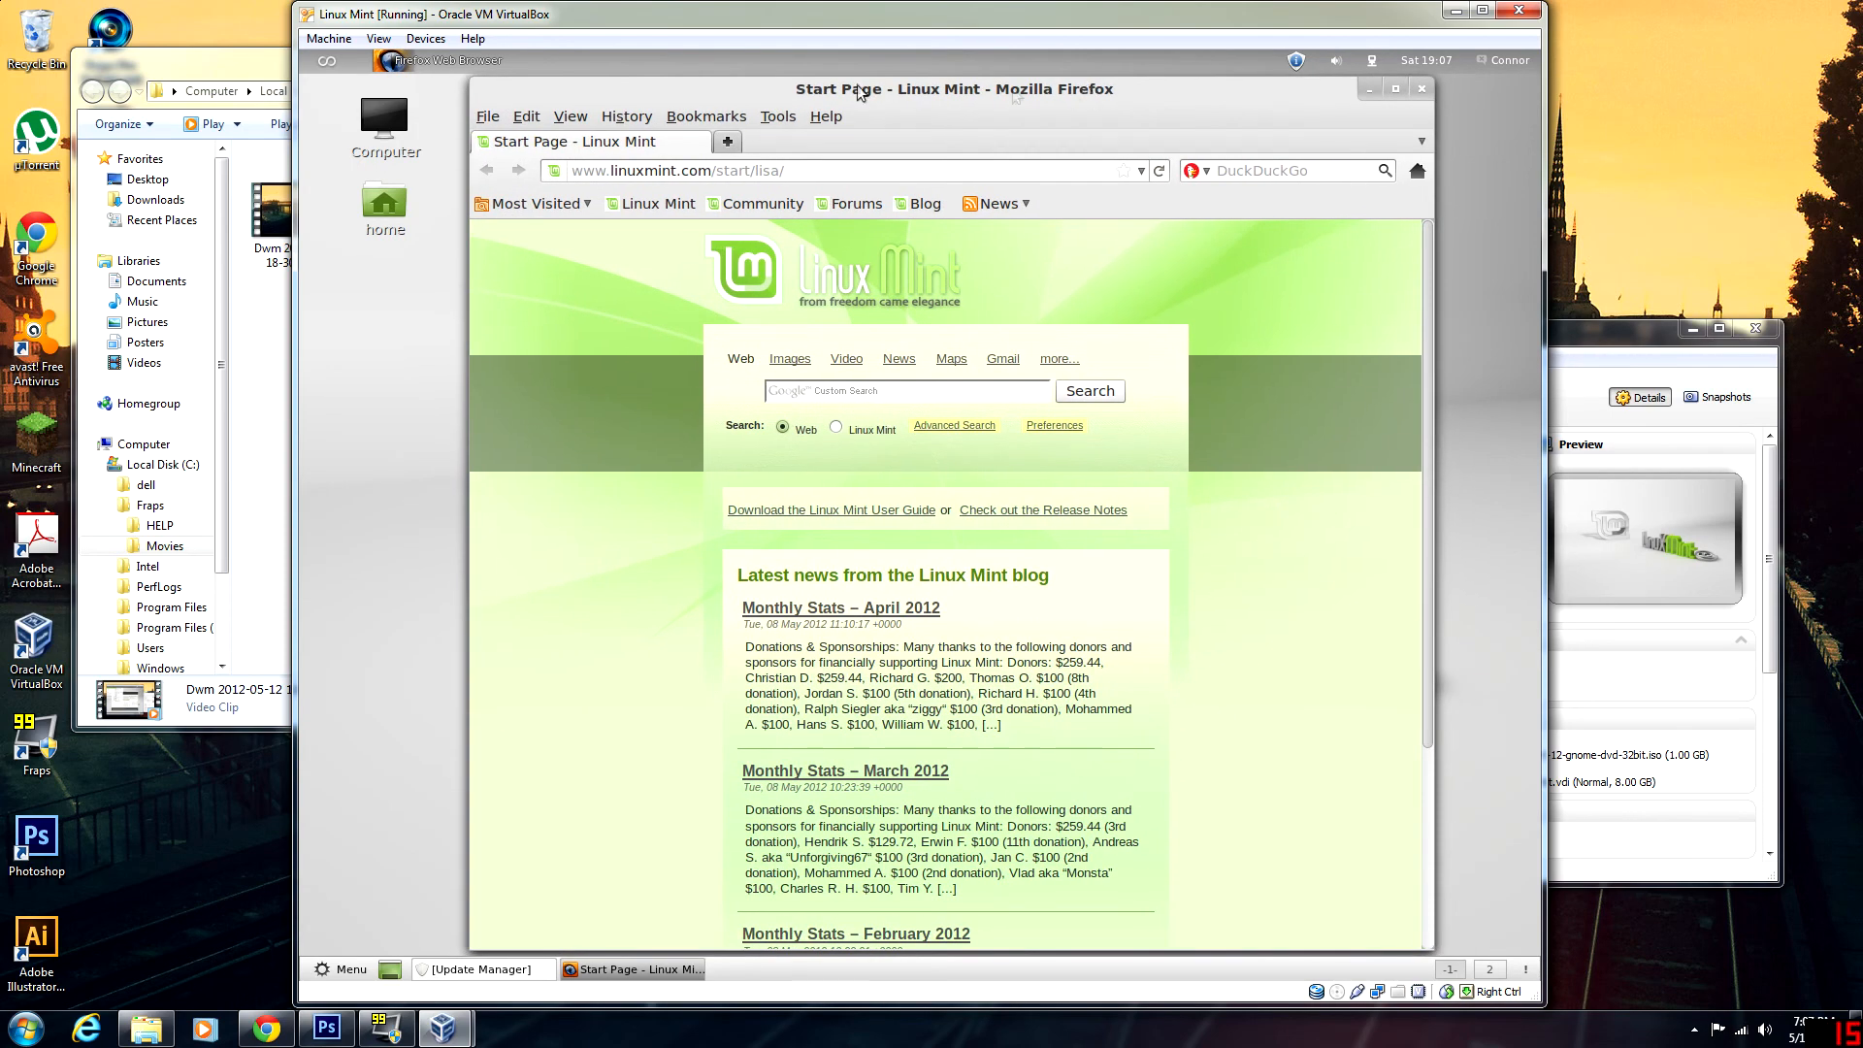
# - Switch to the empty second workspace and launch Banshee Media Player there
pyautogui.click(326, 61)
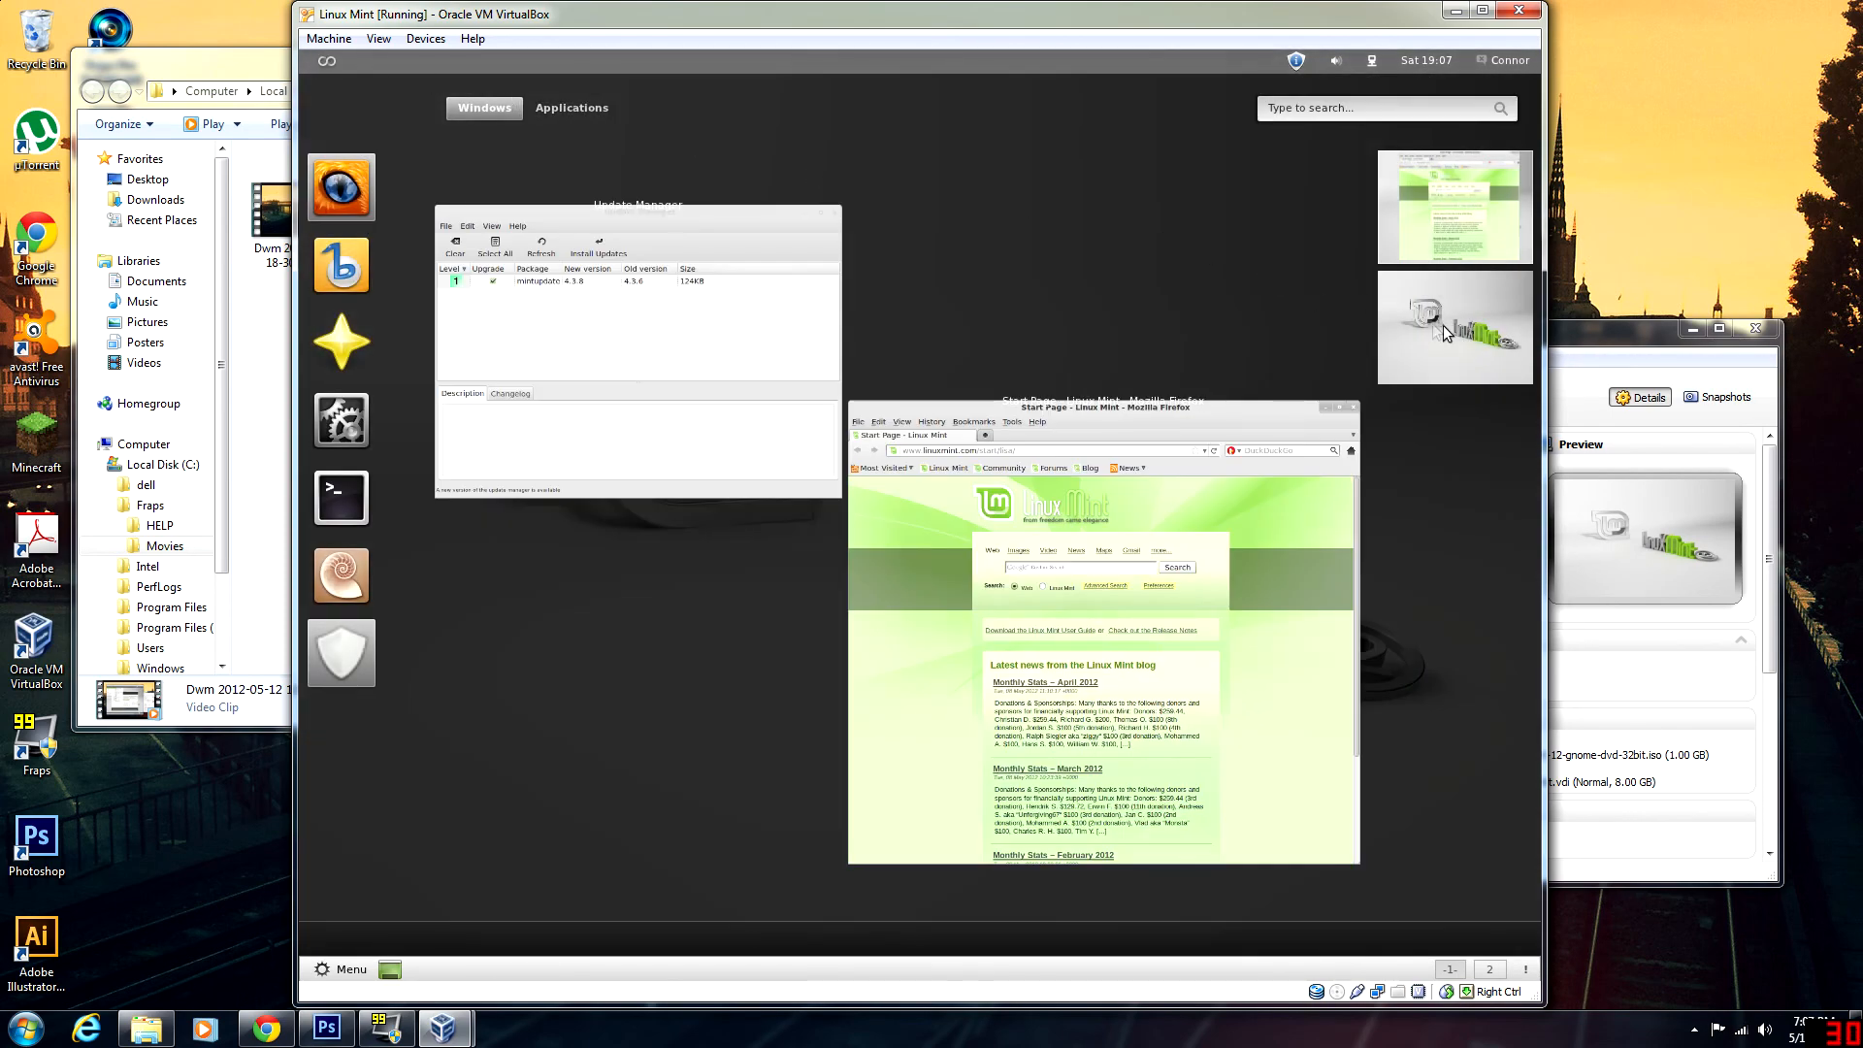
pyautogui.click(1436, 324)
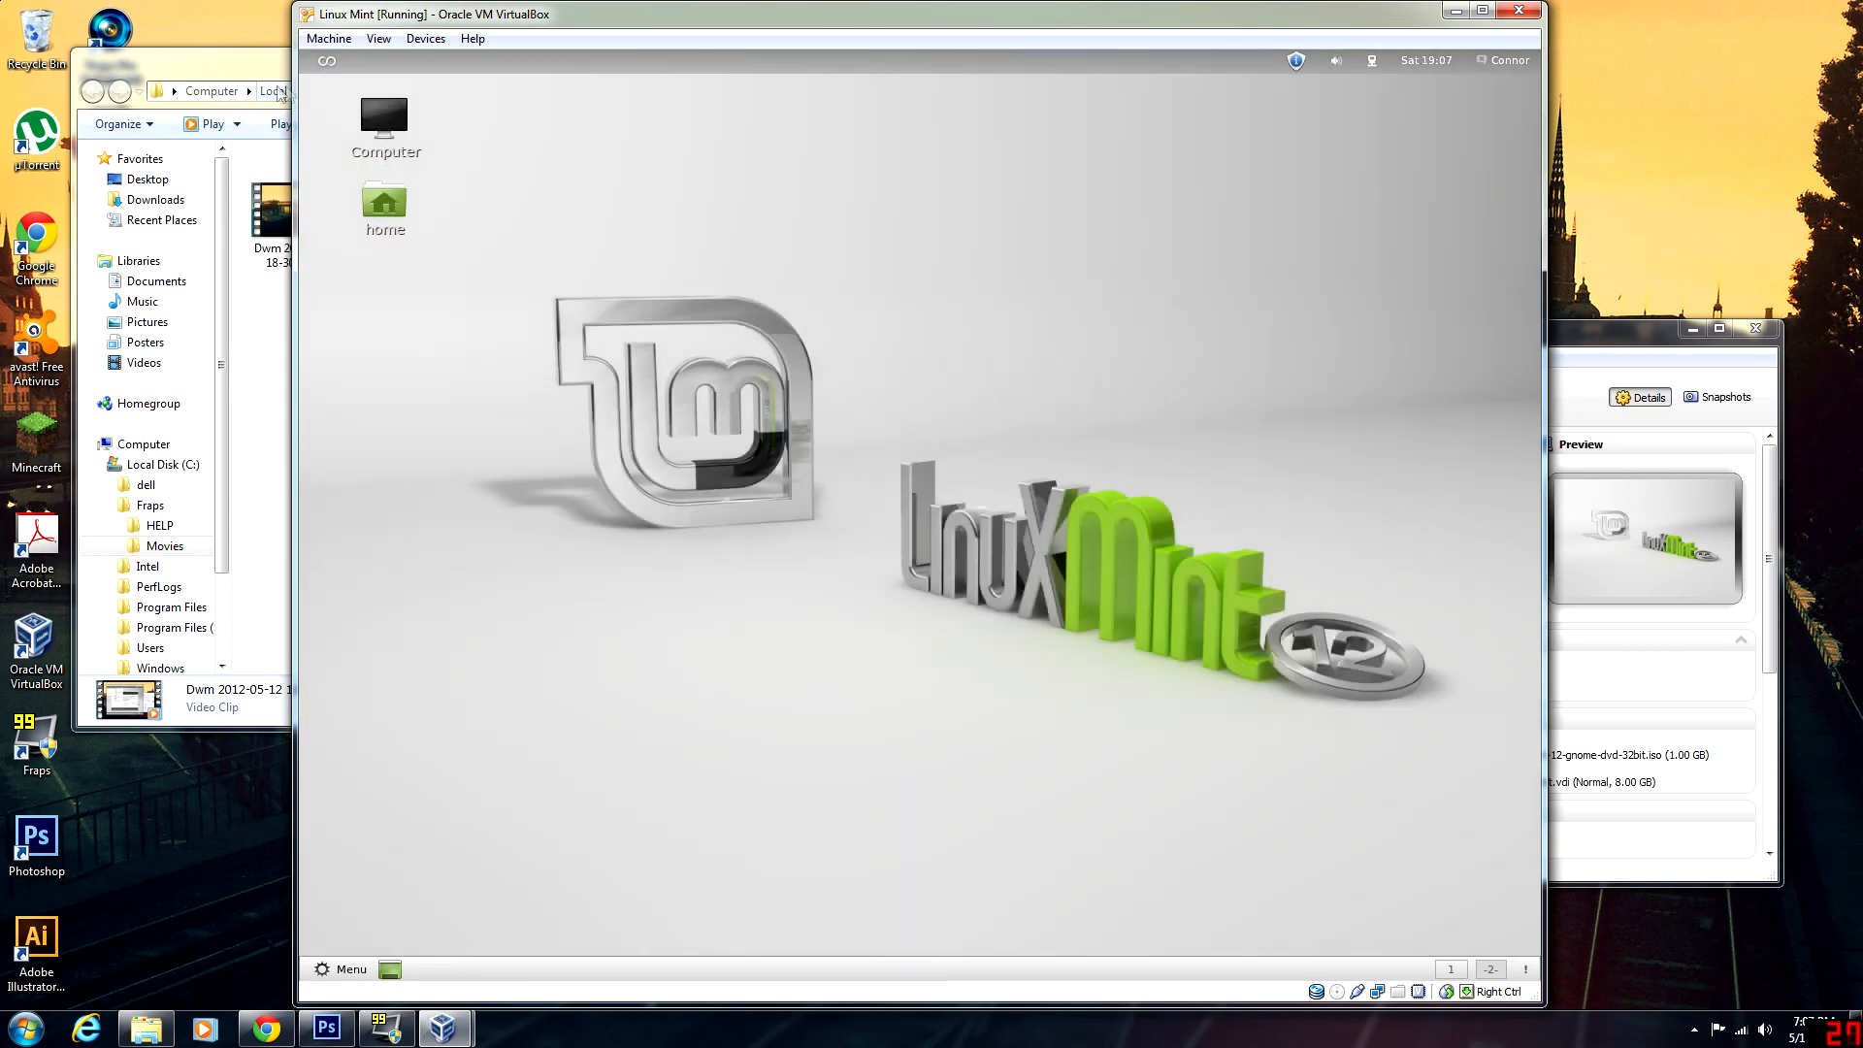
pyautogui.click(333, 56)
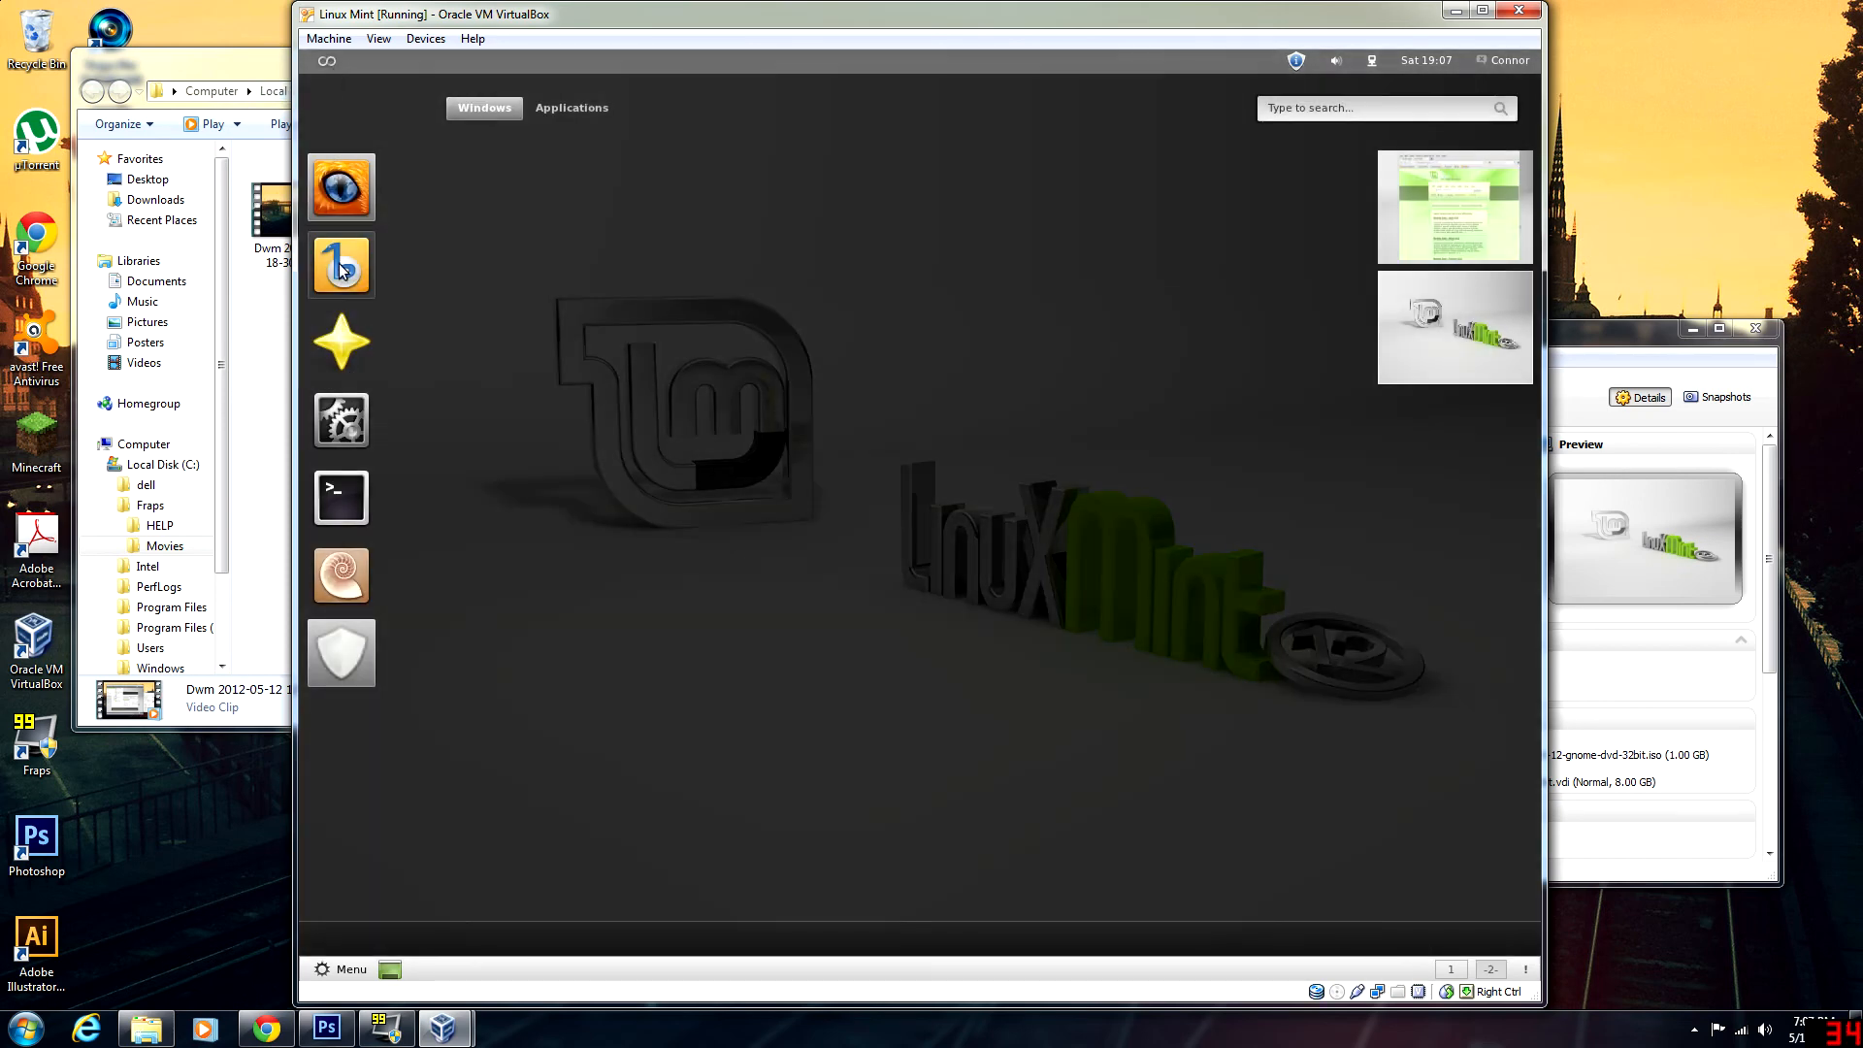
pyautogui.click(342, 269)
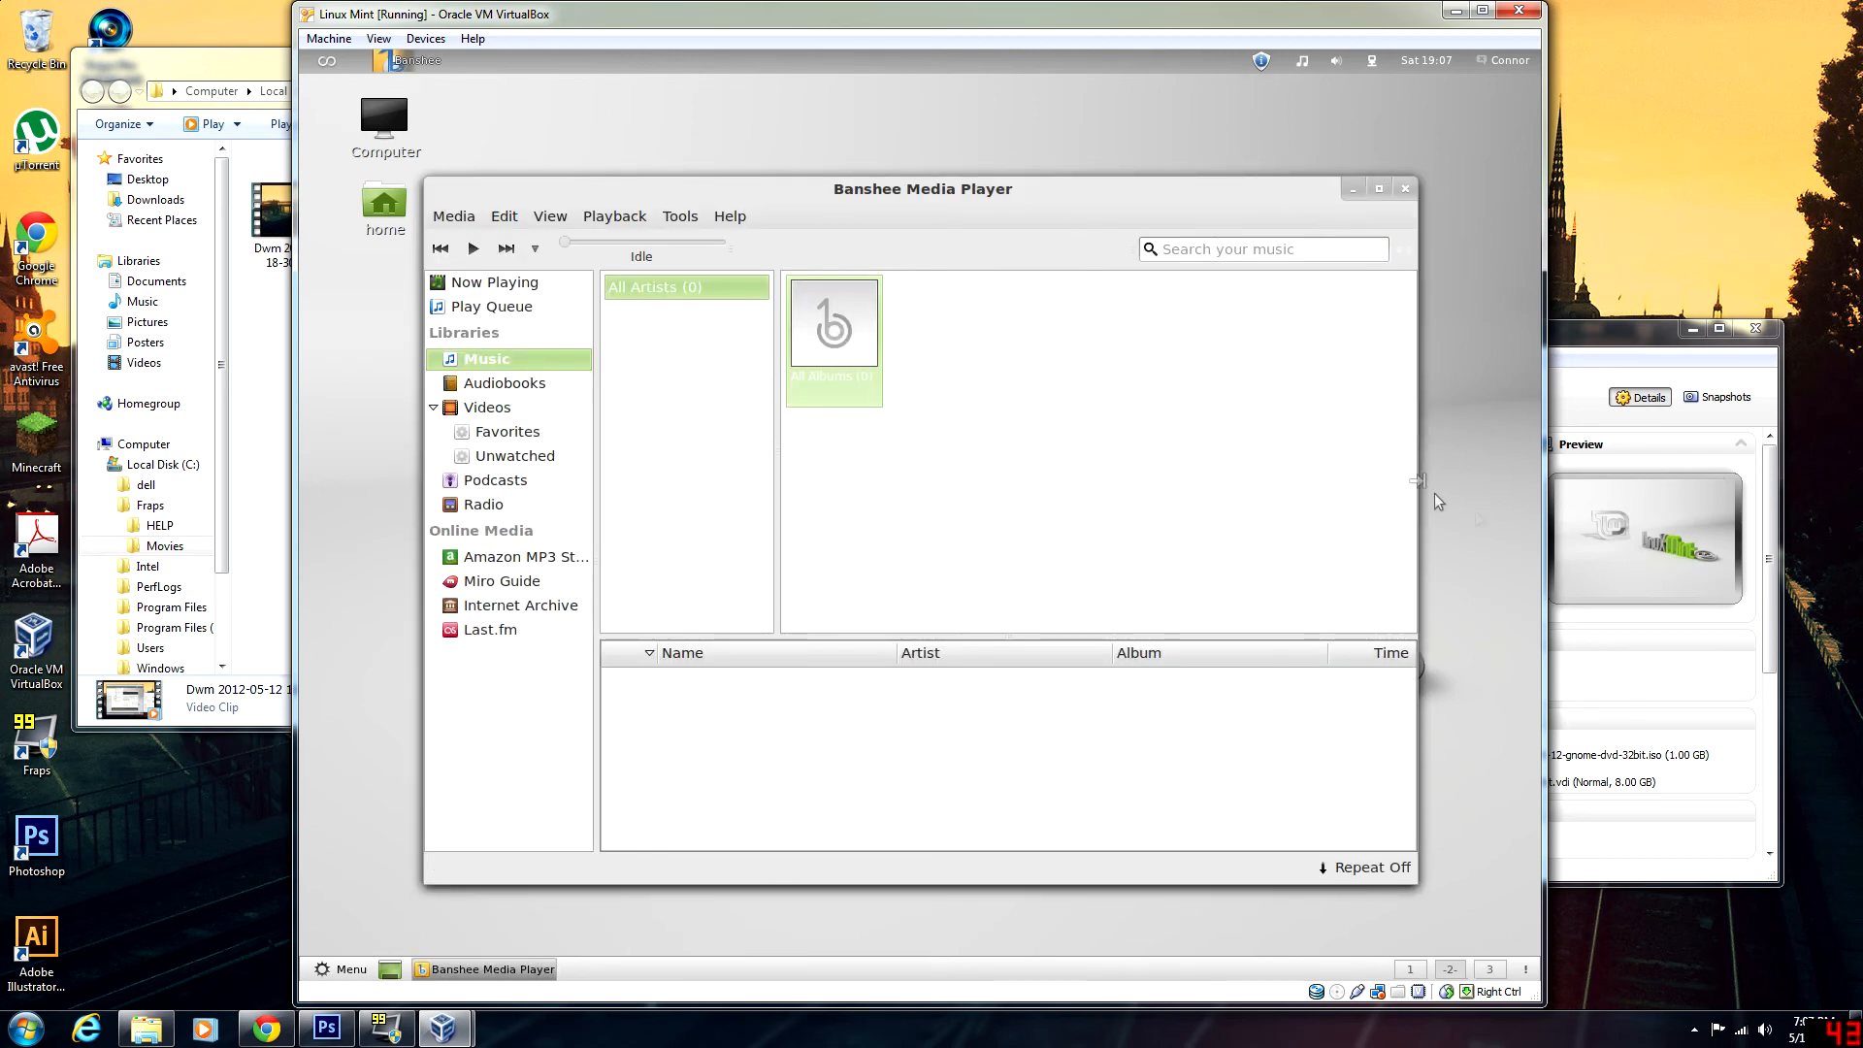
# - Switch between the first, second and third workspaces and return to the first workspace with Firefox
pyautogui.click(1412, 970)
pyautogui.click(1448, 970)
pyautogui.click(1478, 972)
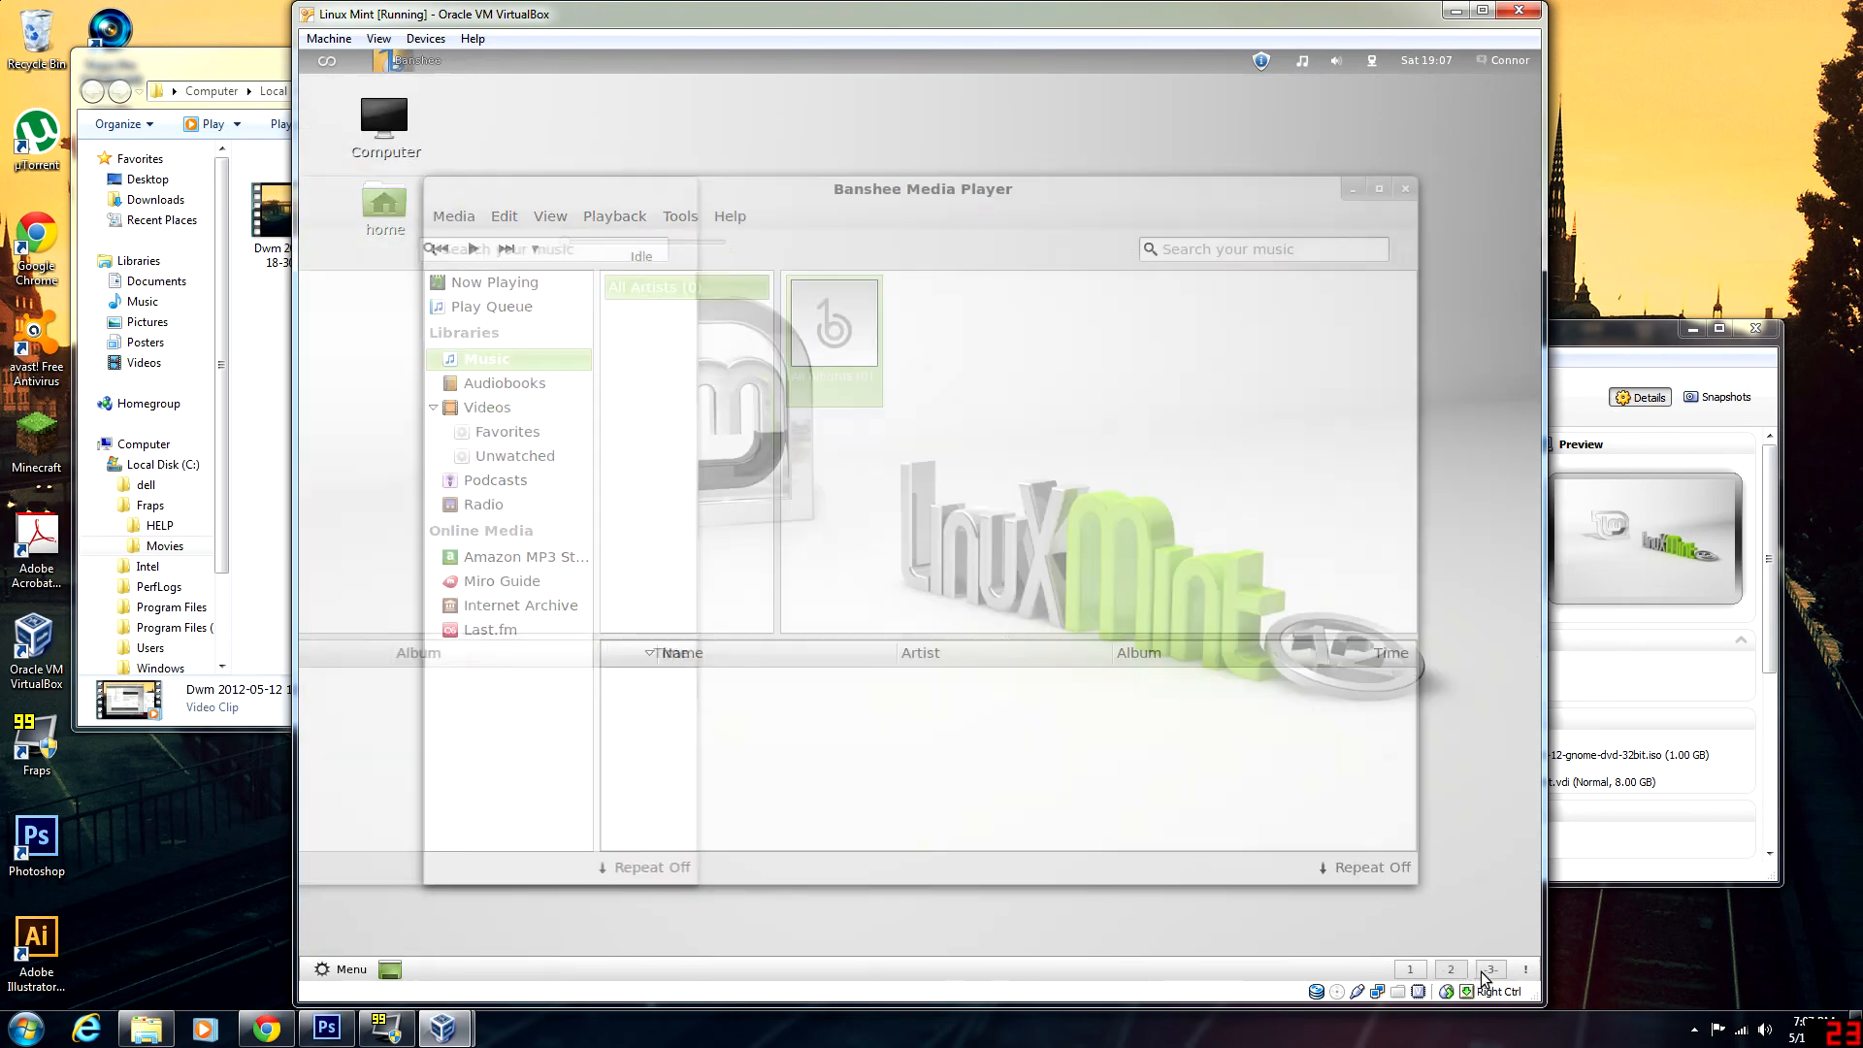
pyautogui.click(1445, 974)
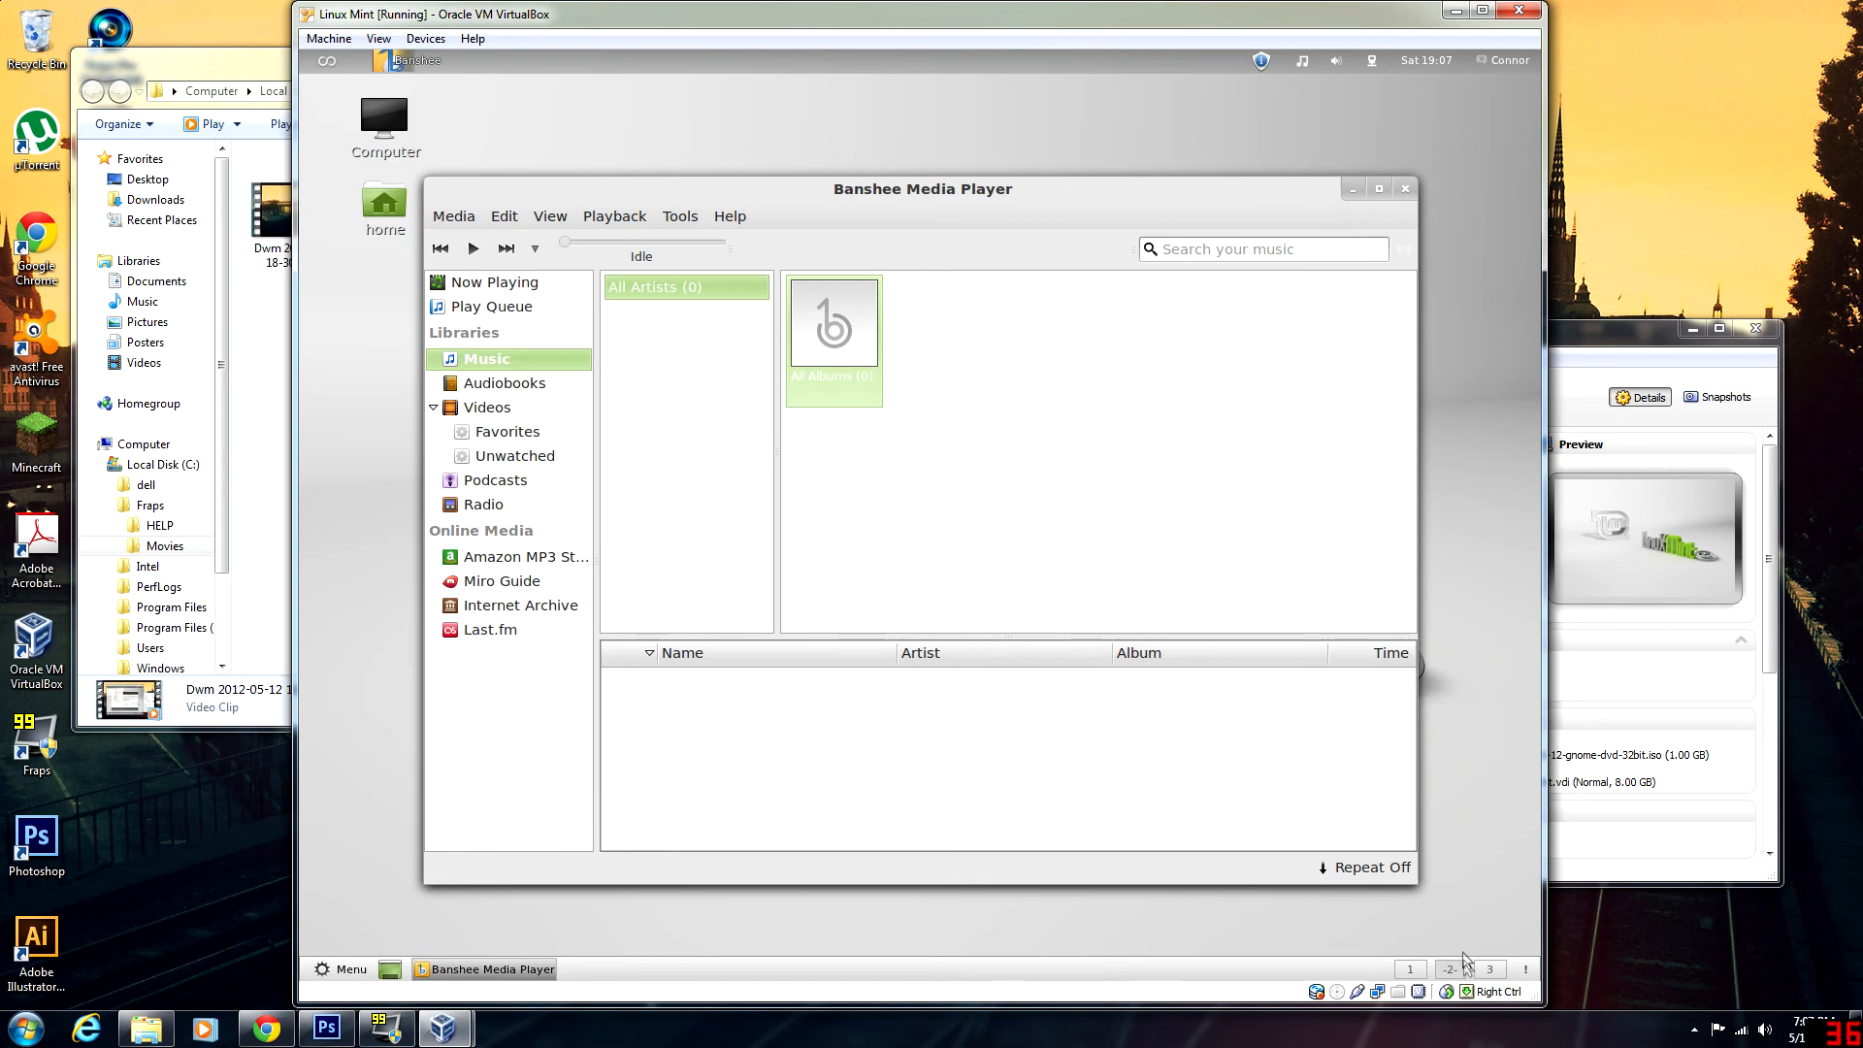
pyautogui.click(1404, 970)
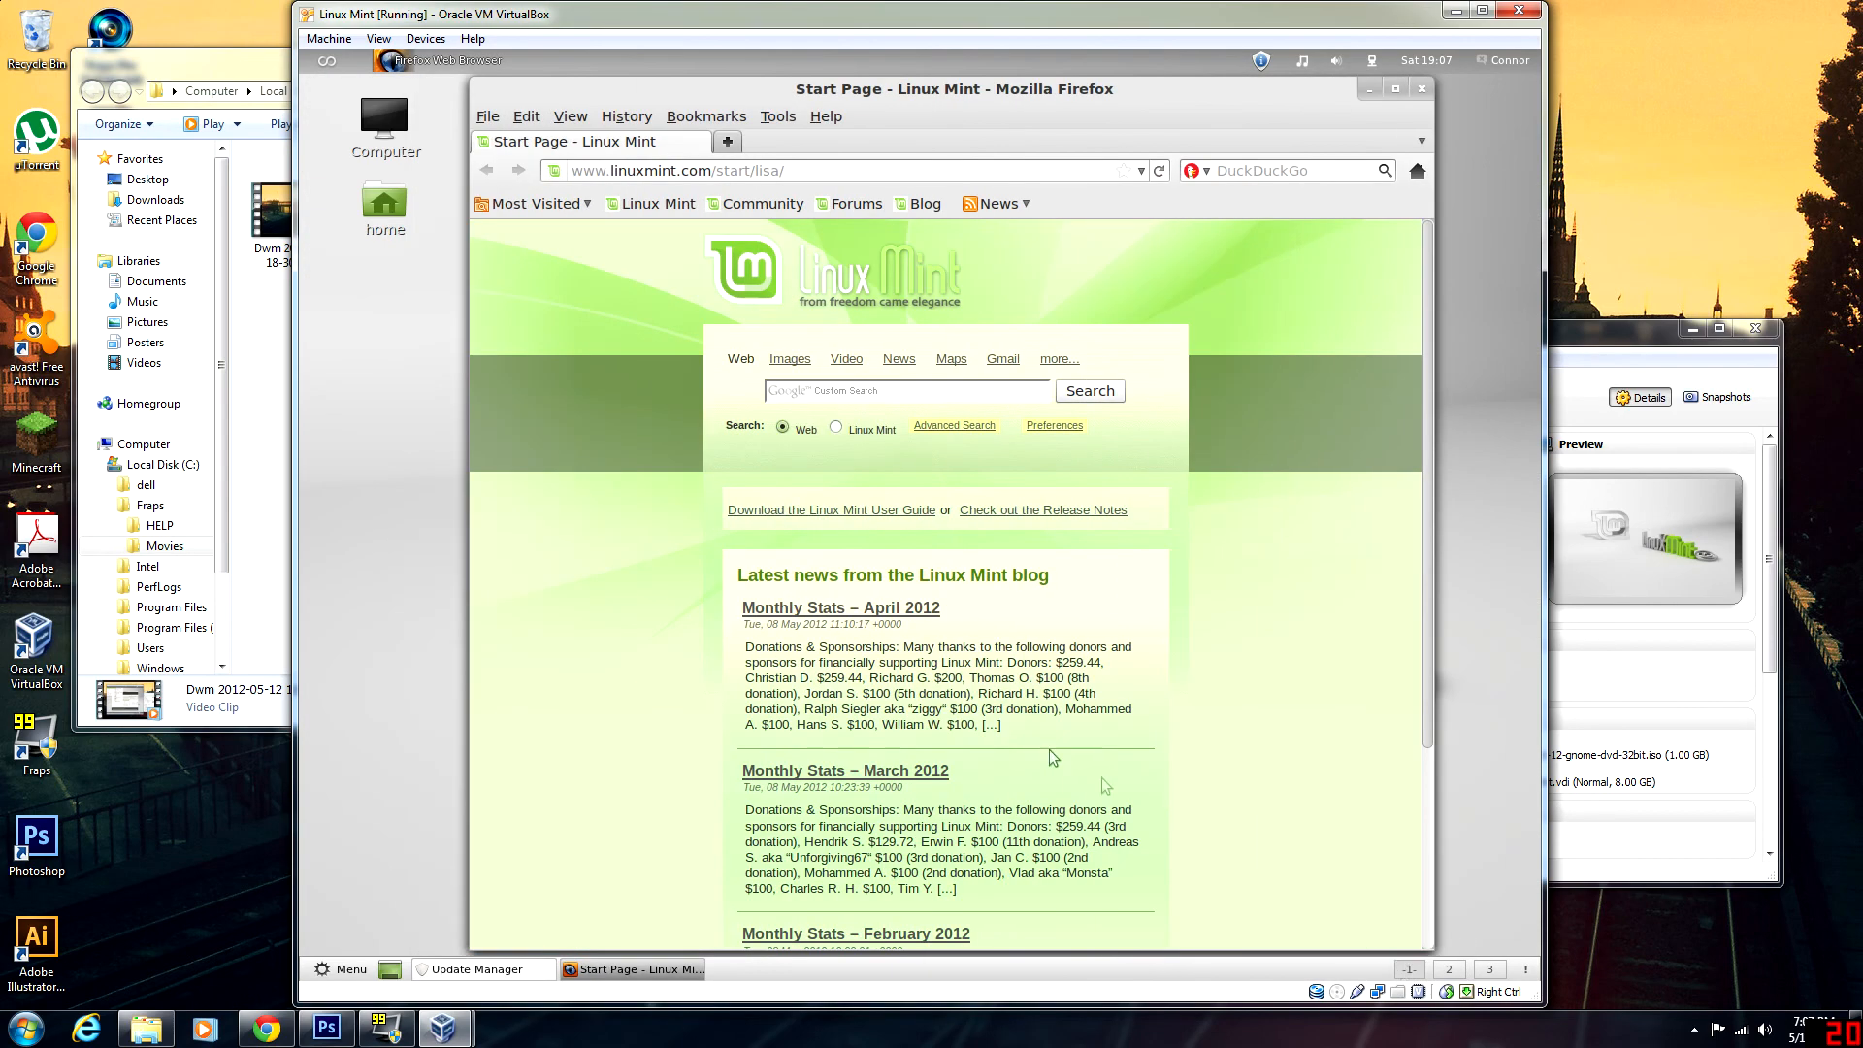
# - In the activities overview, move the Firefox window to a new workspace between the second and third, and return to the first workspace
pyautogui.moveTo(326, 68)
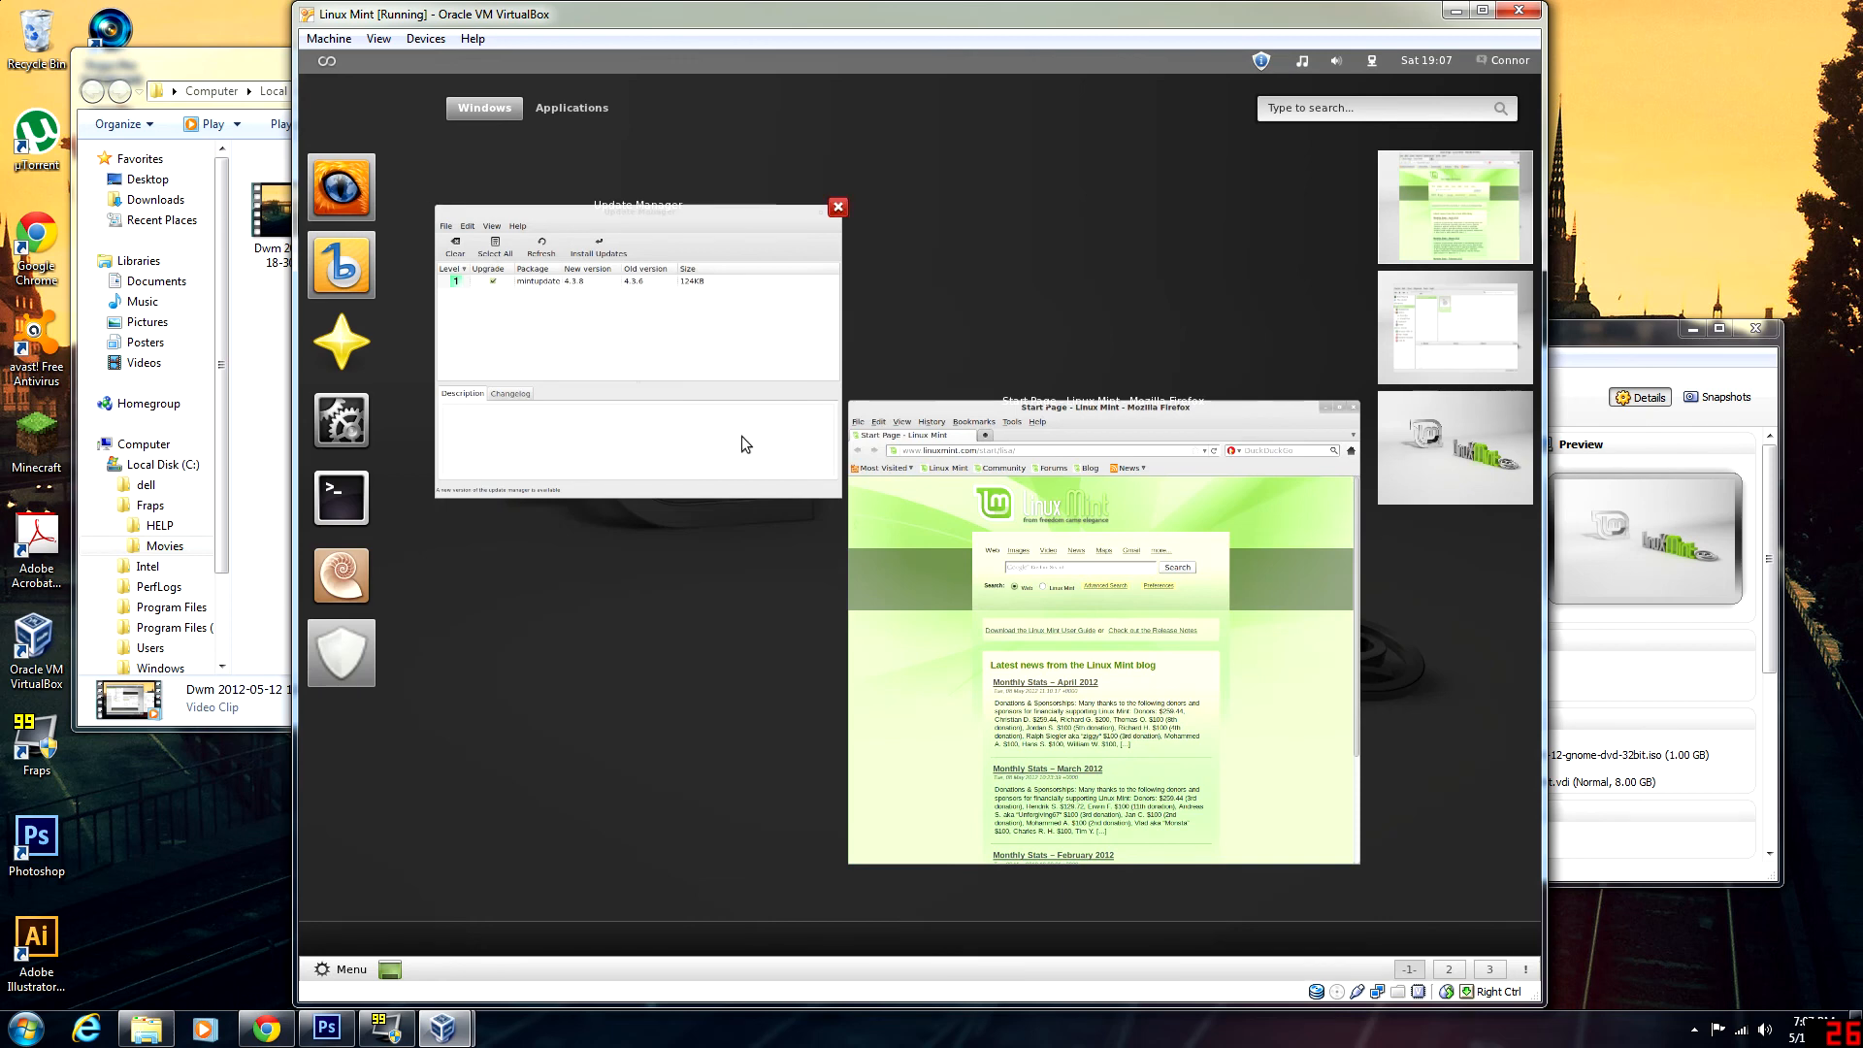
pyautogui.moveTo(1032, 427); pyautogui.dragTo(1410, 493)
pyautogui.click(1420, 439)
pyautogui.click(1434, 216)
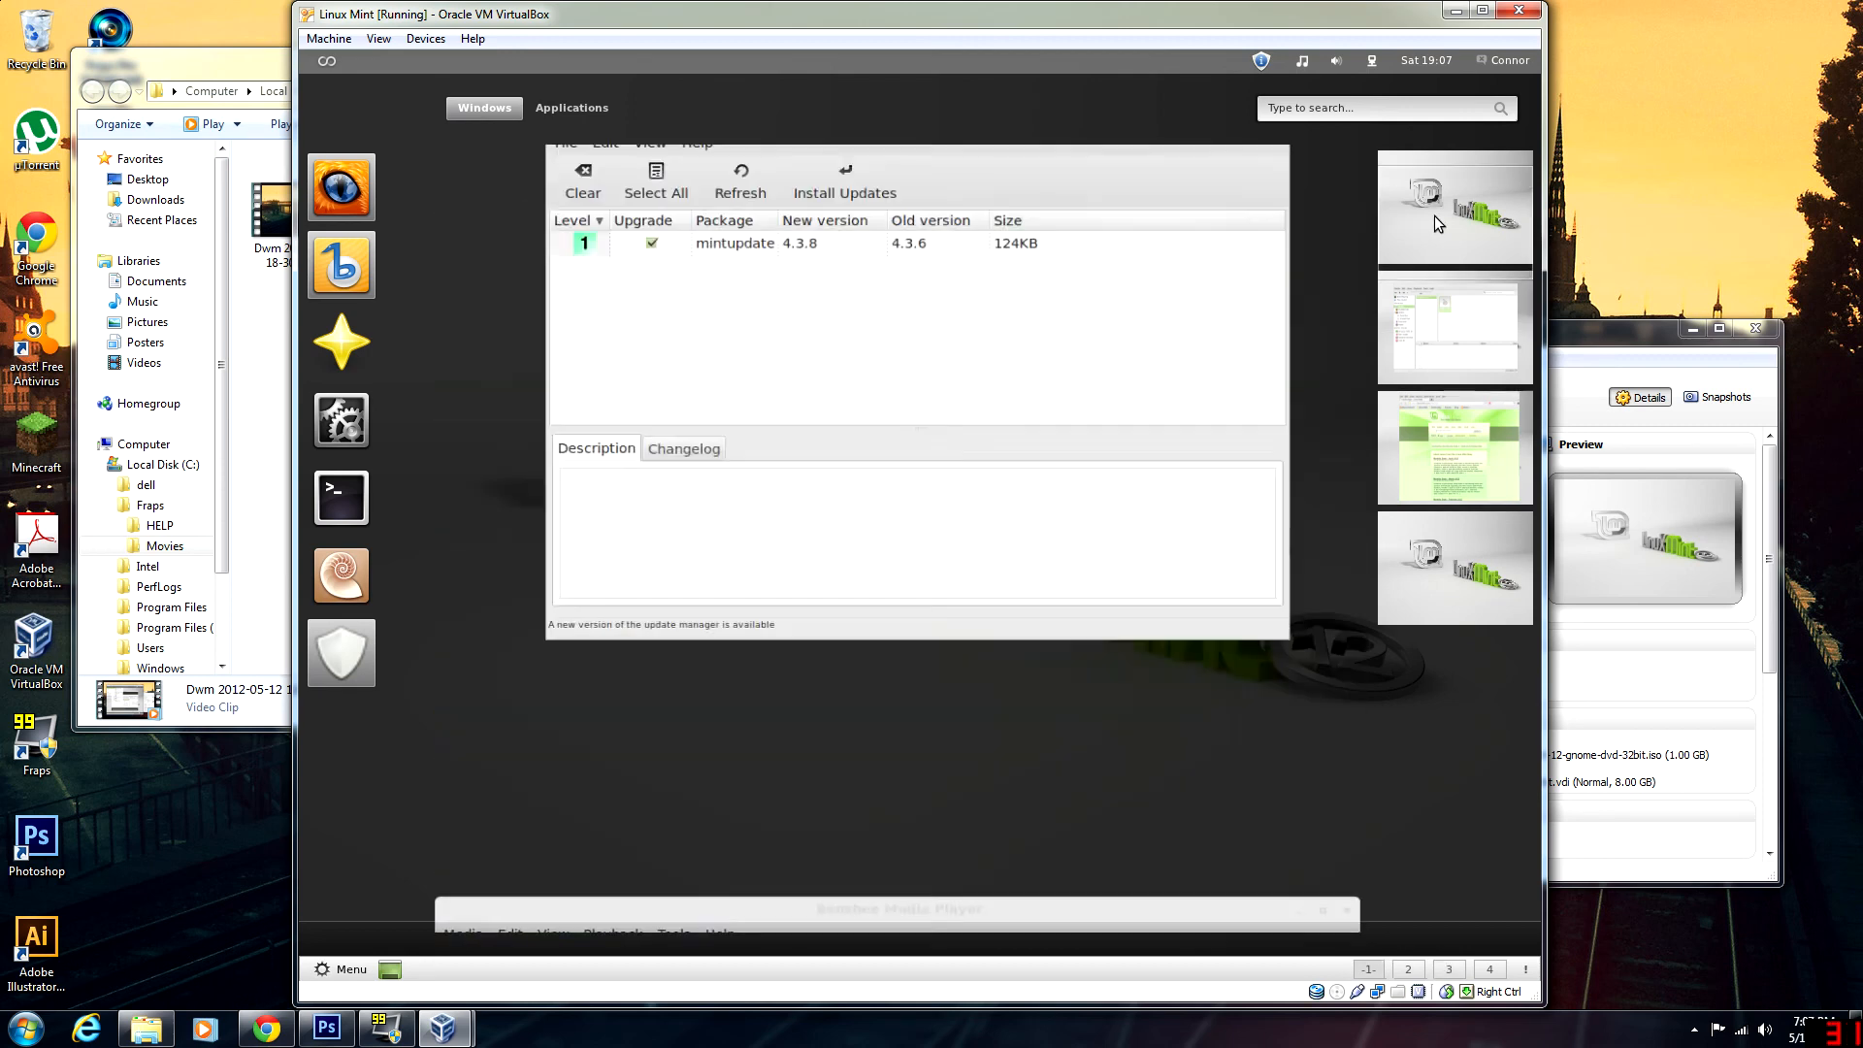
# - Browse the list of all applications in the overview down to its end and return to the desktop
pyautogui.click(557, 111)
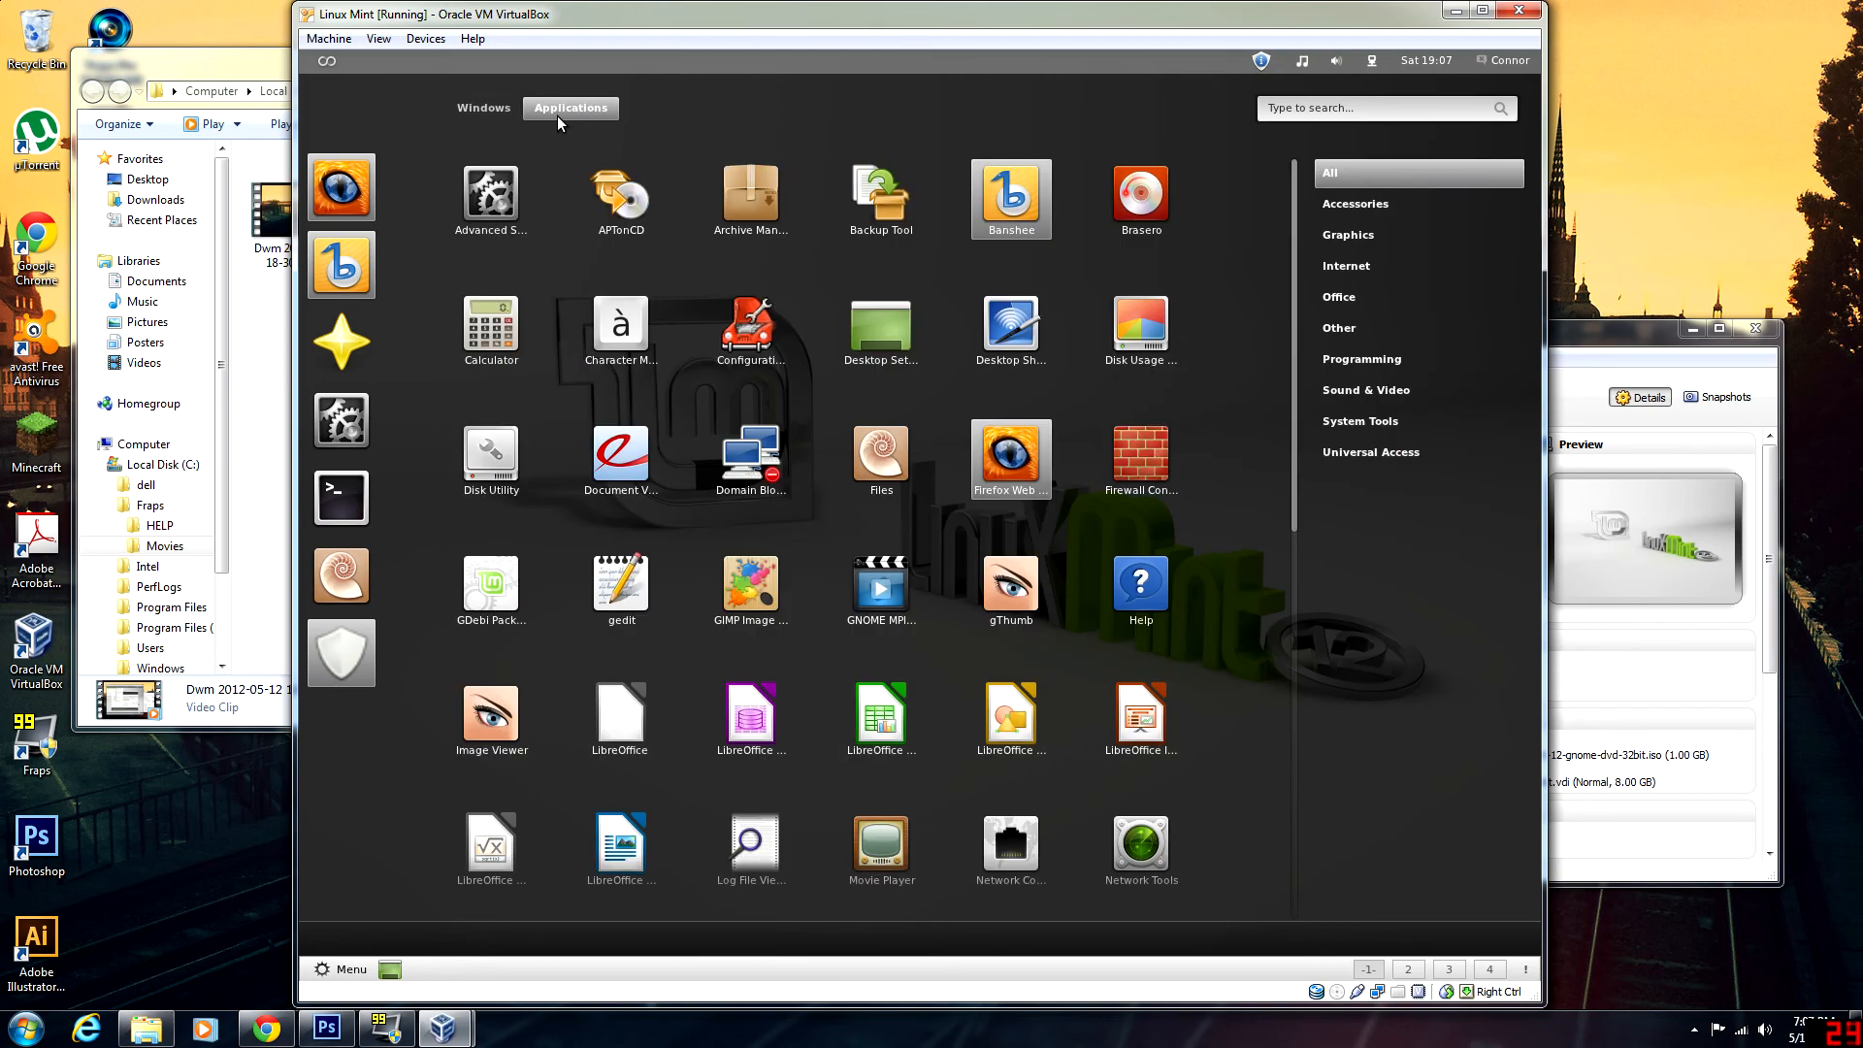
pyautogui.scroll(-10, 786, 416)
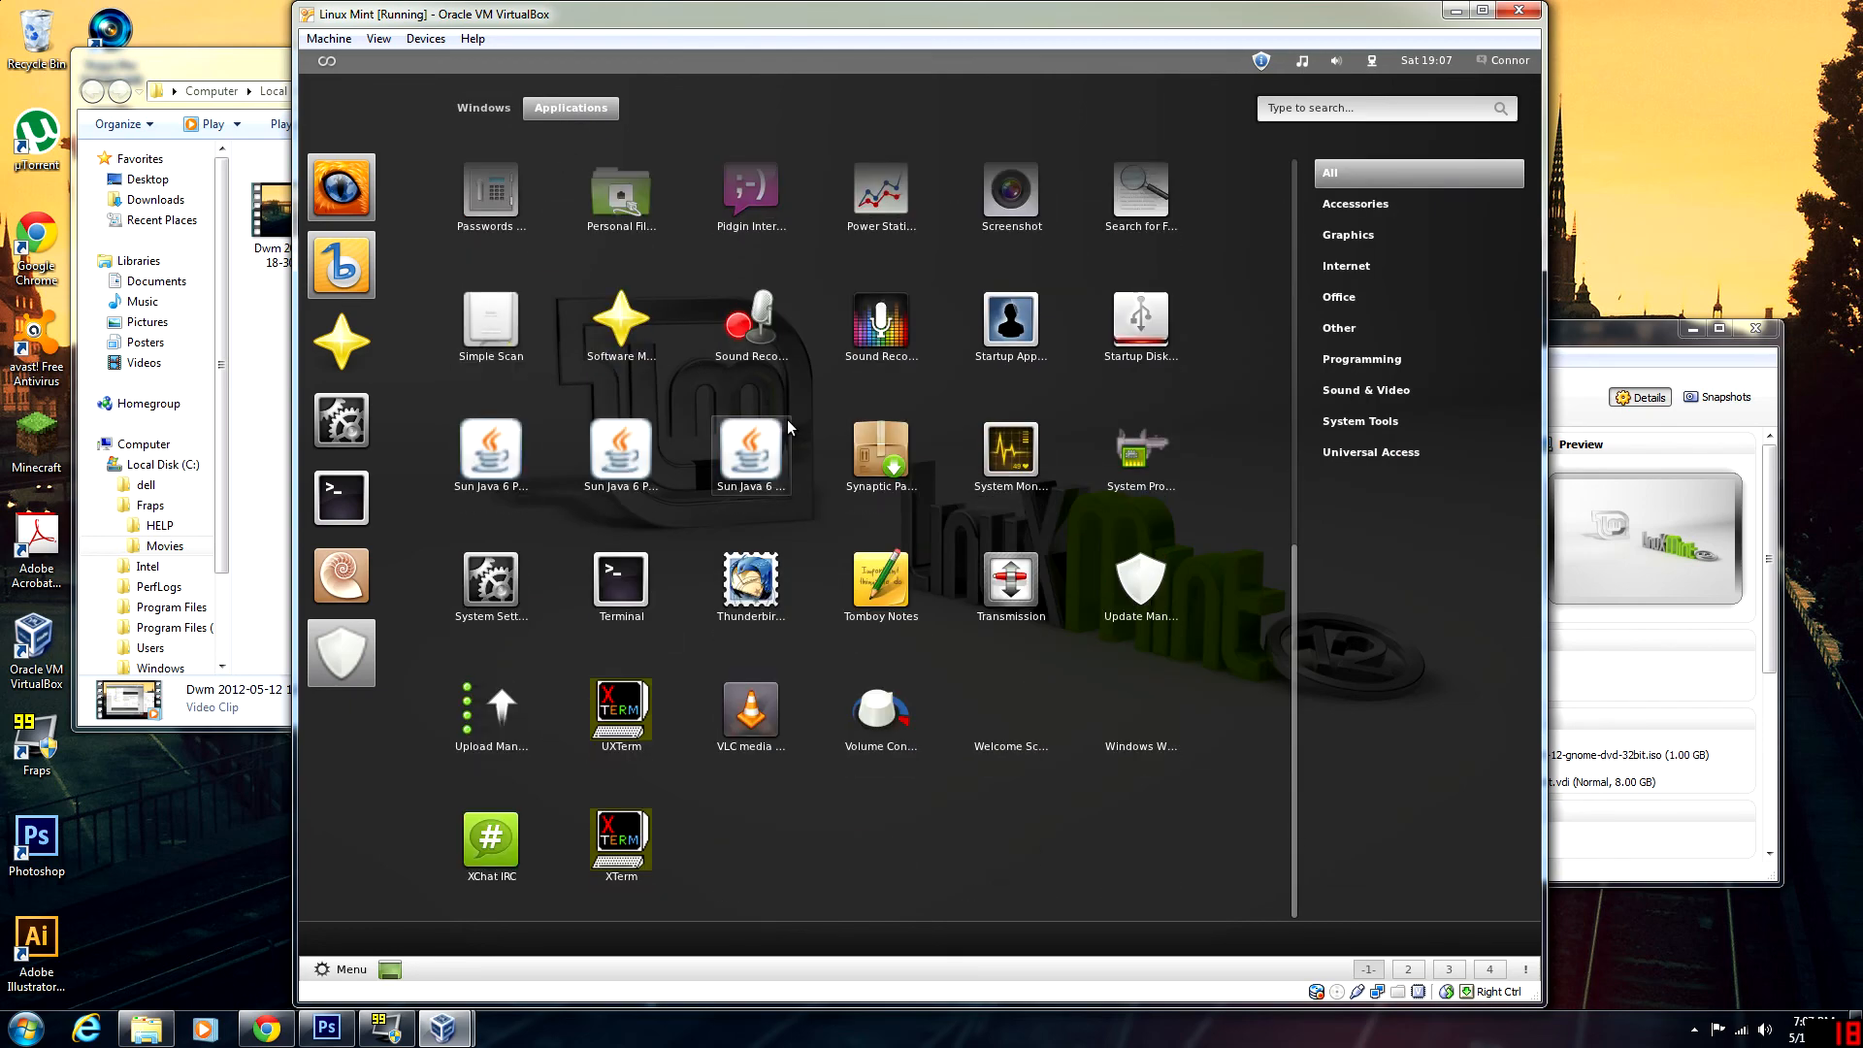
pyautogui.click(484, 108)
pyautogui.click(346, 61)
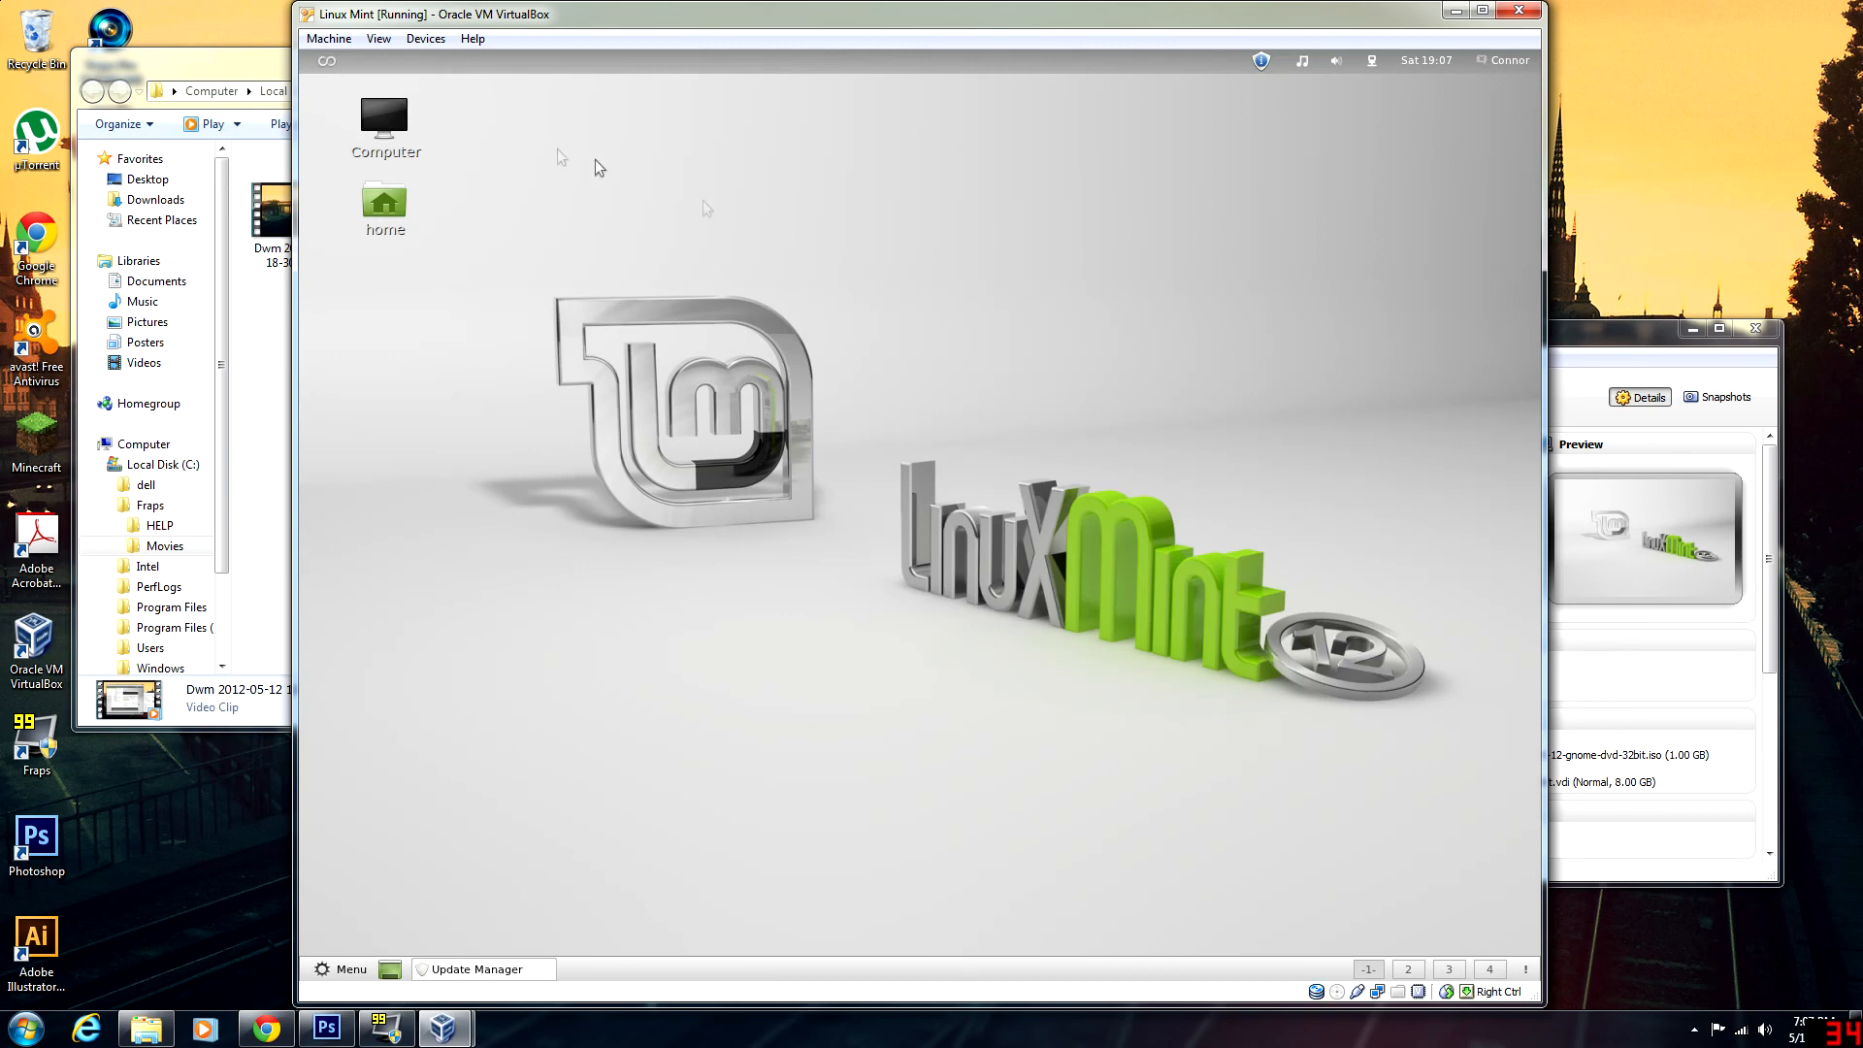
# - Search the activities overview for "term", launch Terminal and close its window
pyautogui.click(333, 71)
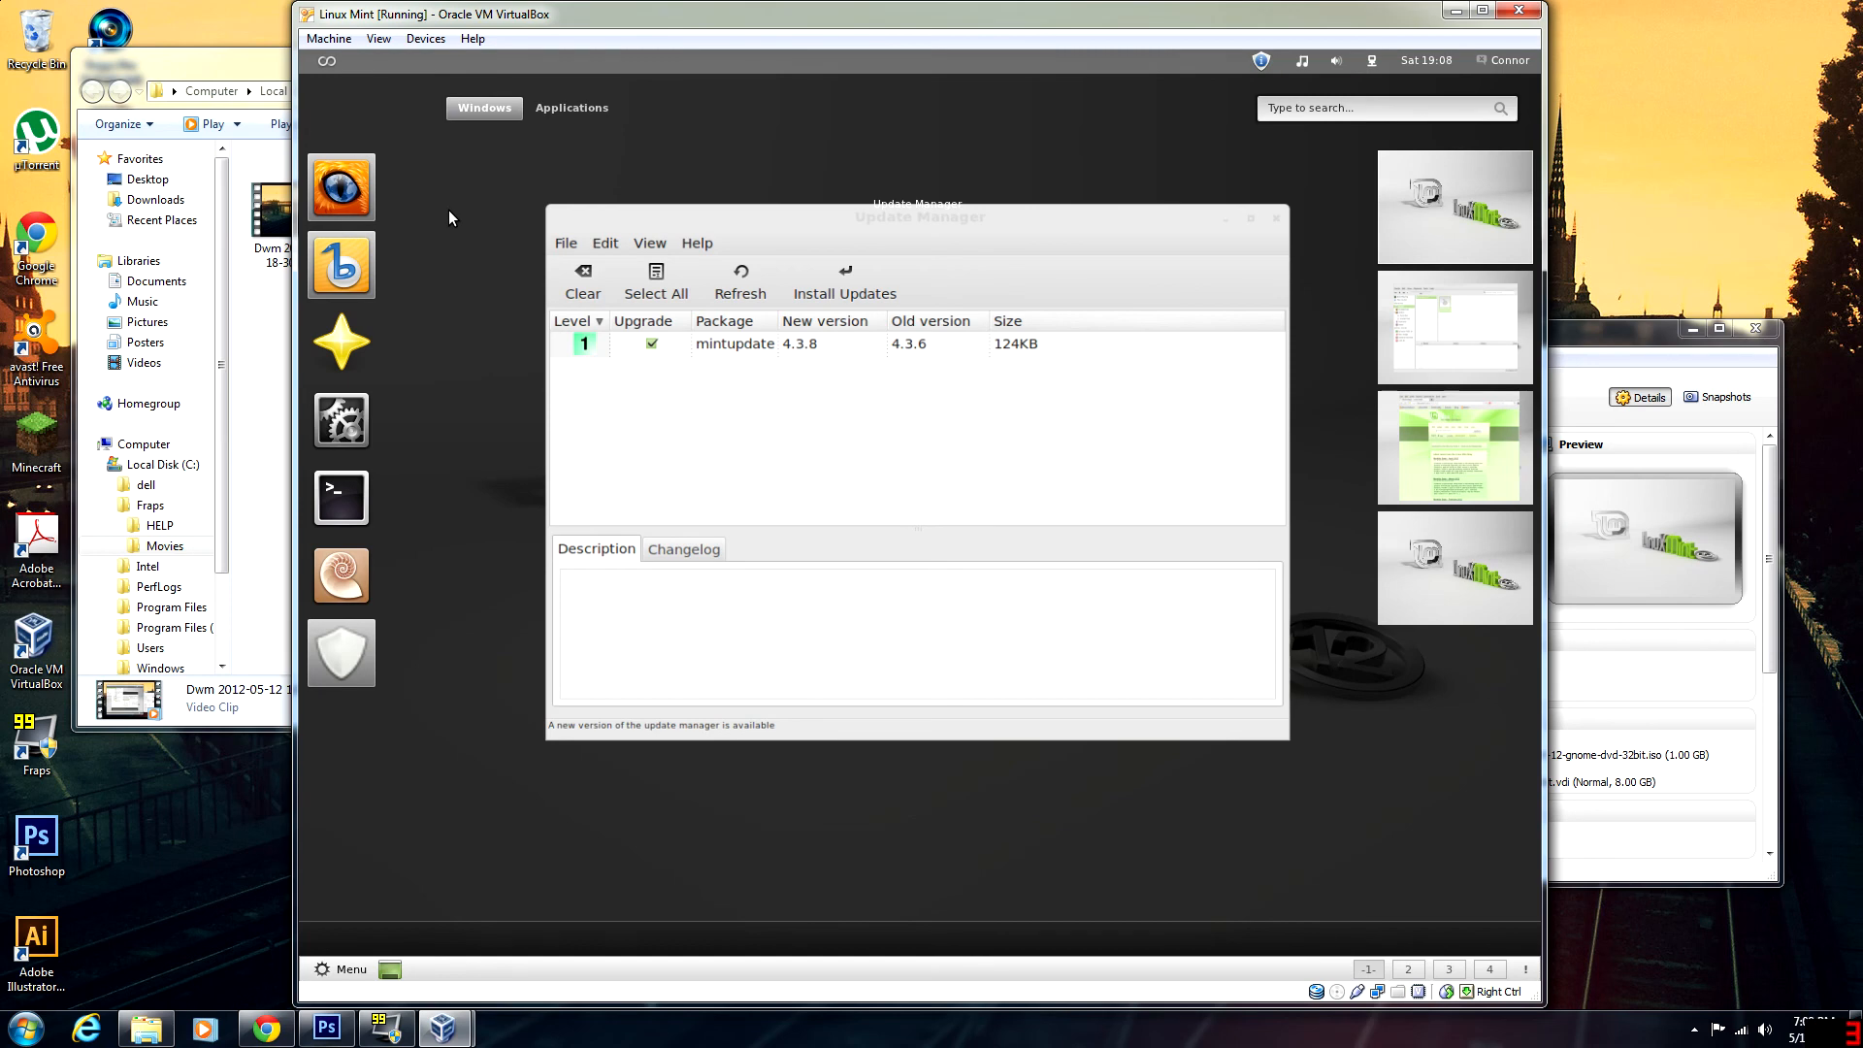
pyautogui.write('term')
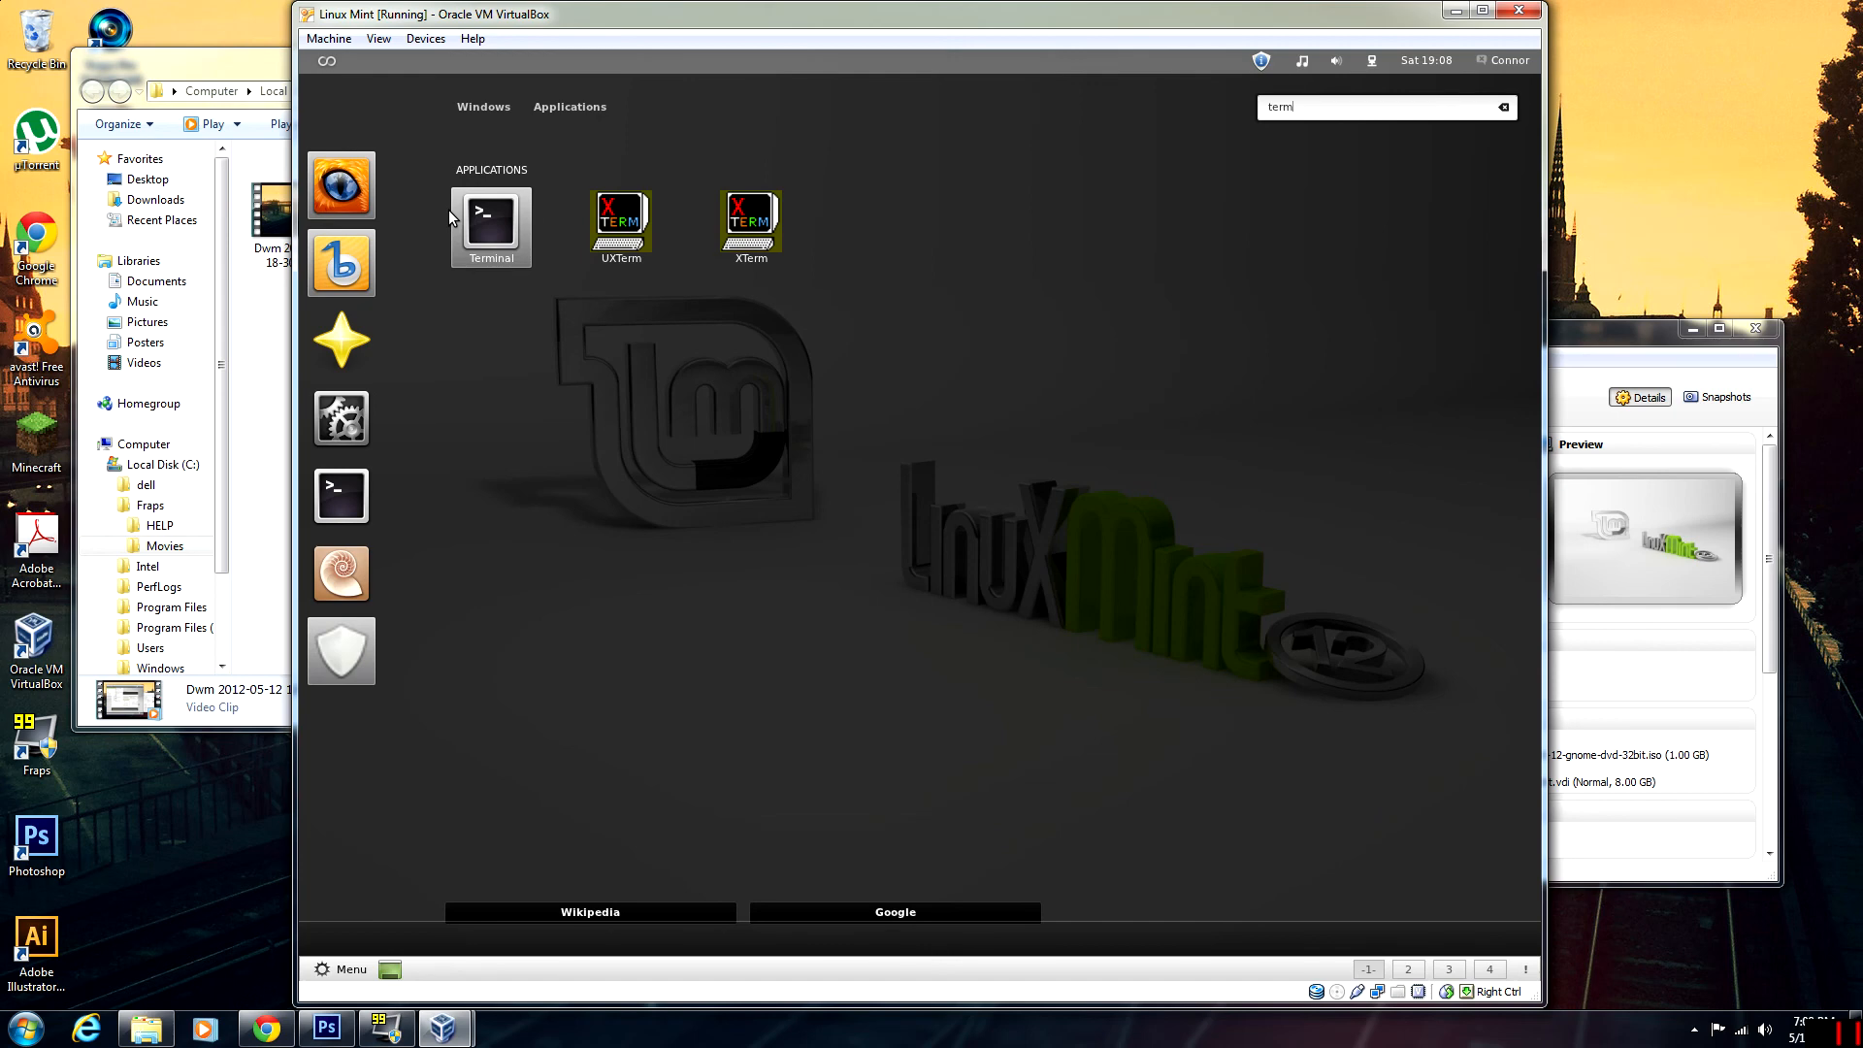
pyautogui.click(448, 210)
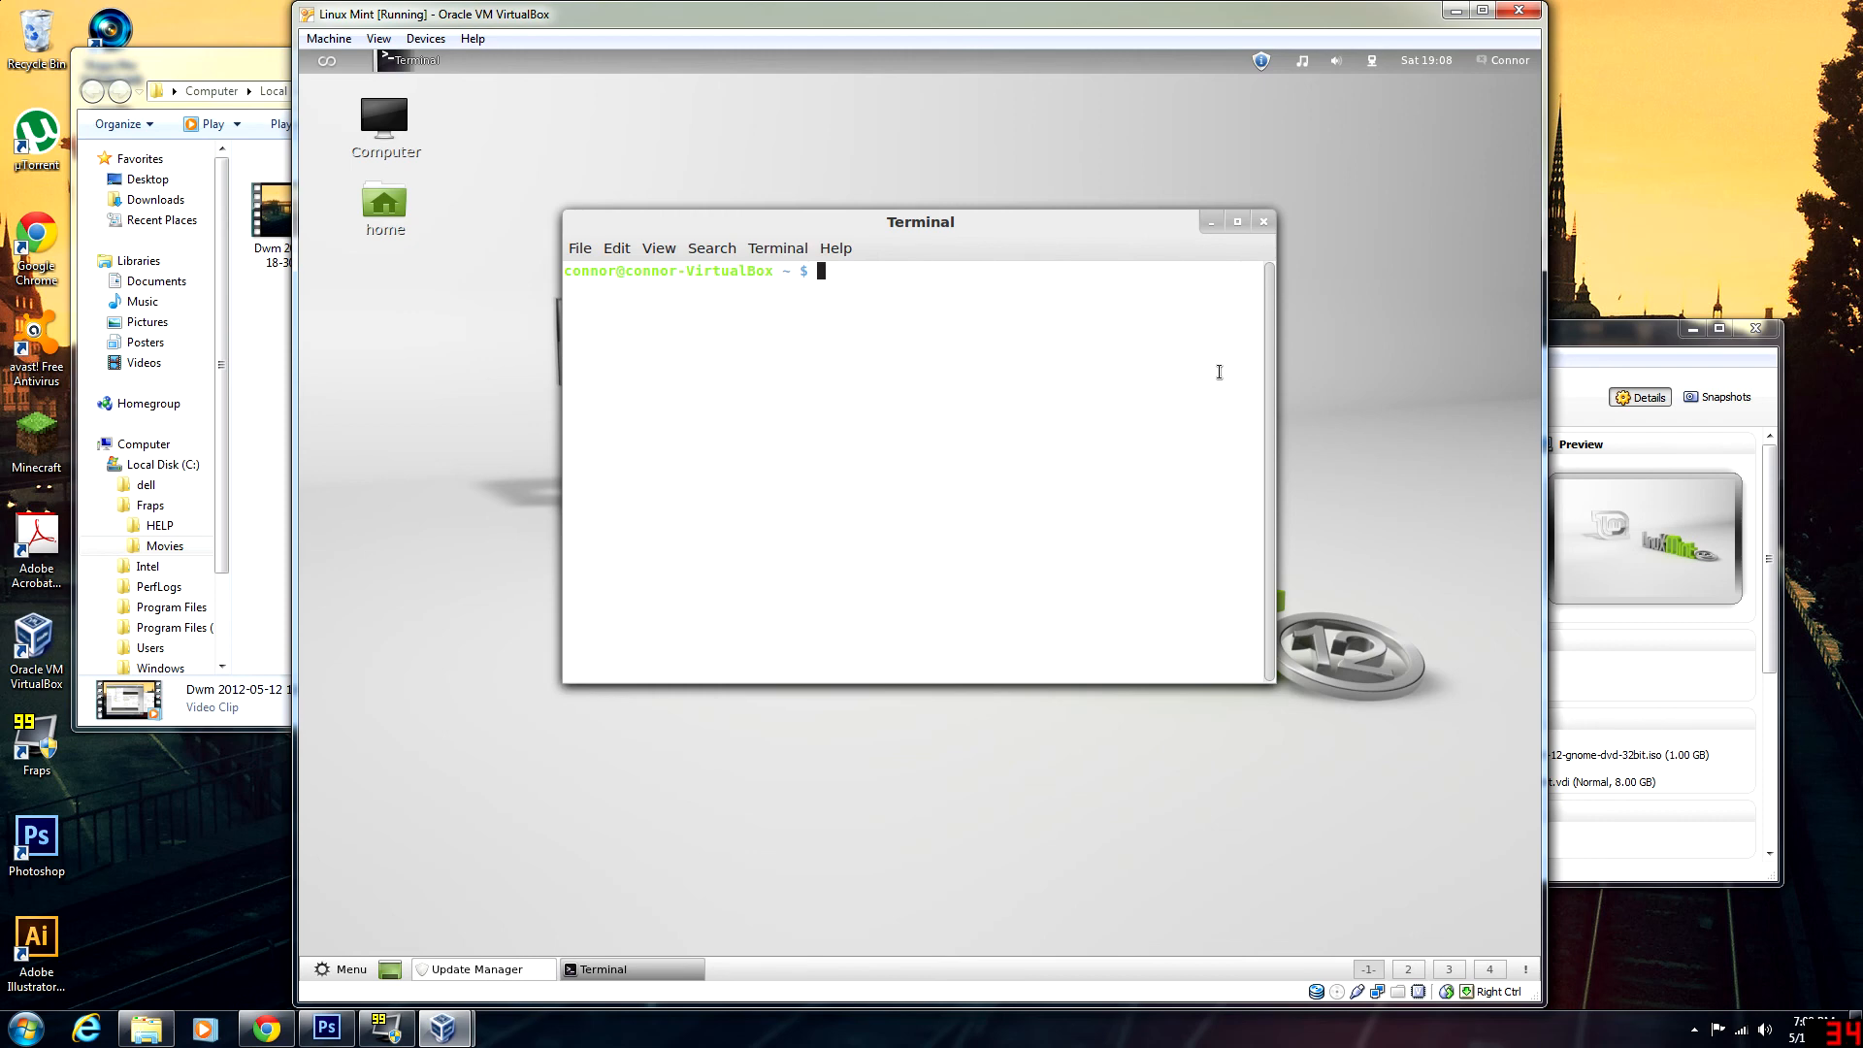
pyautogui.click(1262, 222)
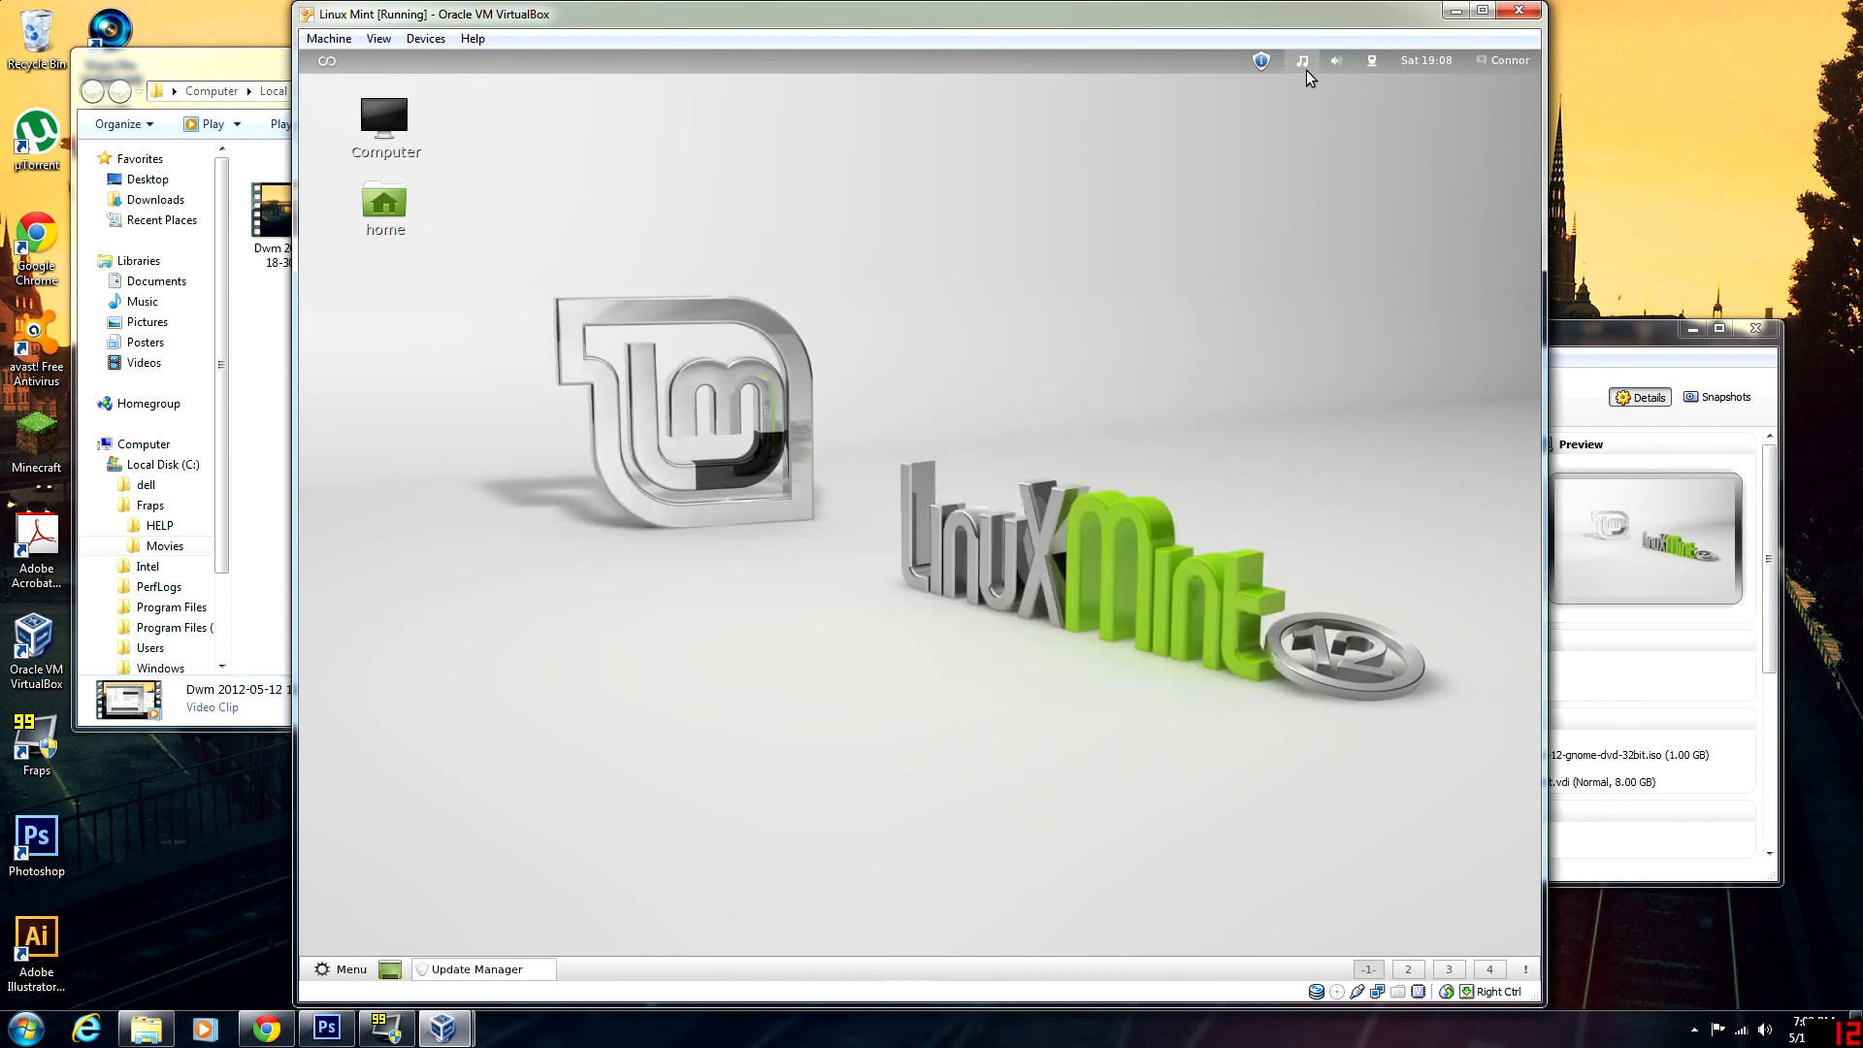
# - View the Banshee playback controls from the music indicator and the desktop's main application menu, closing both
pyautogui.click(1306, 70)
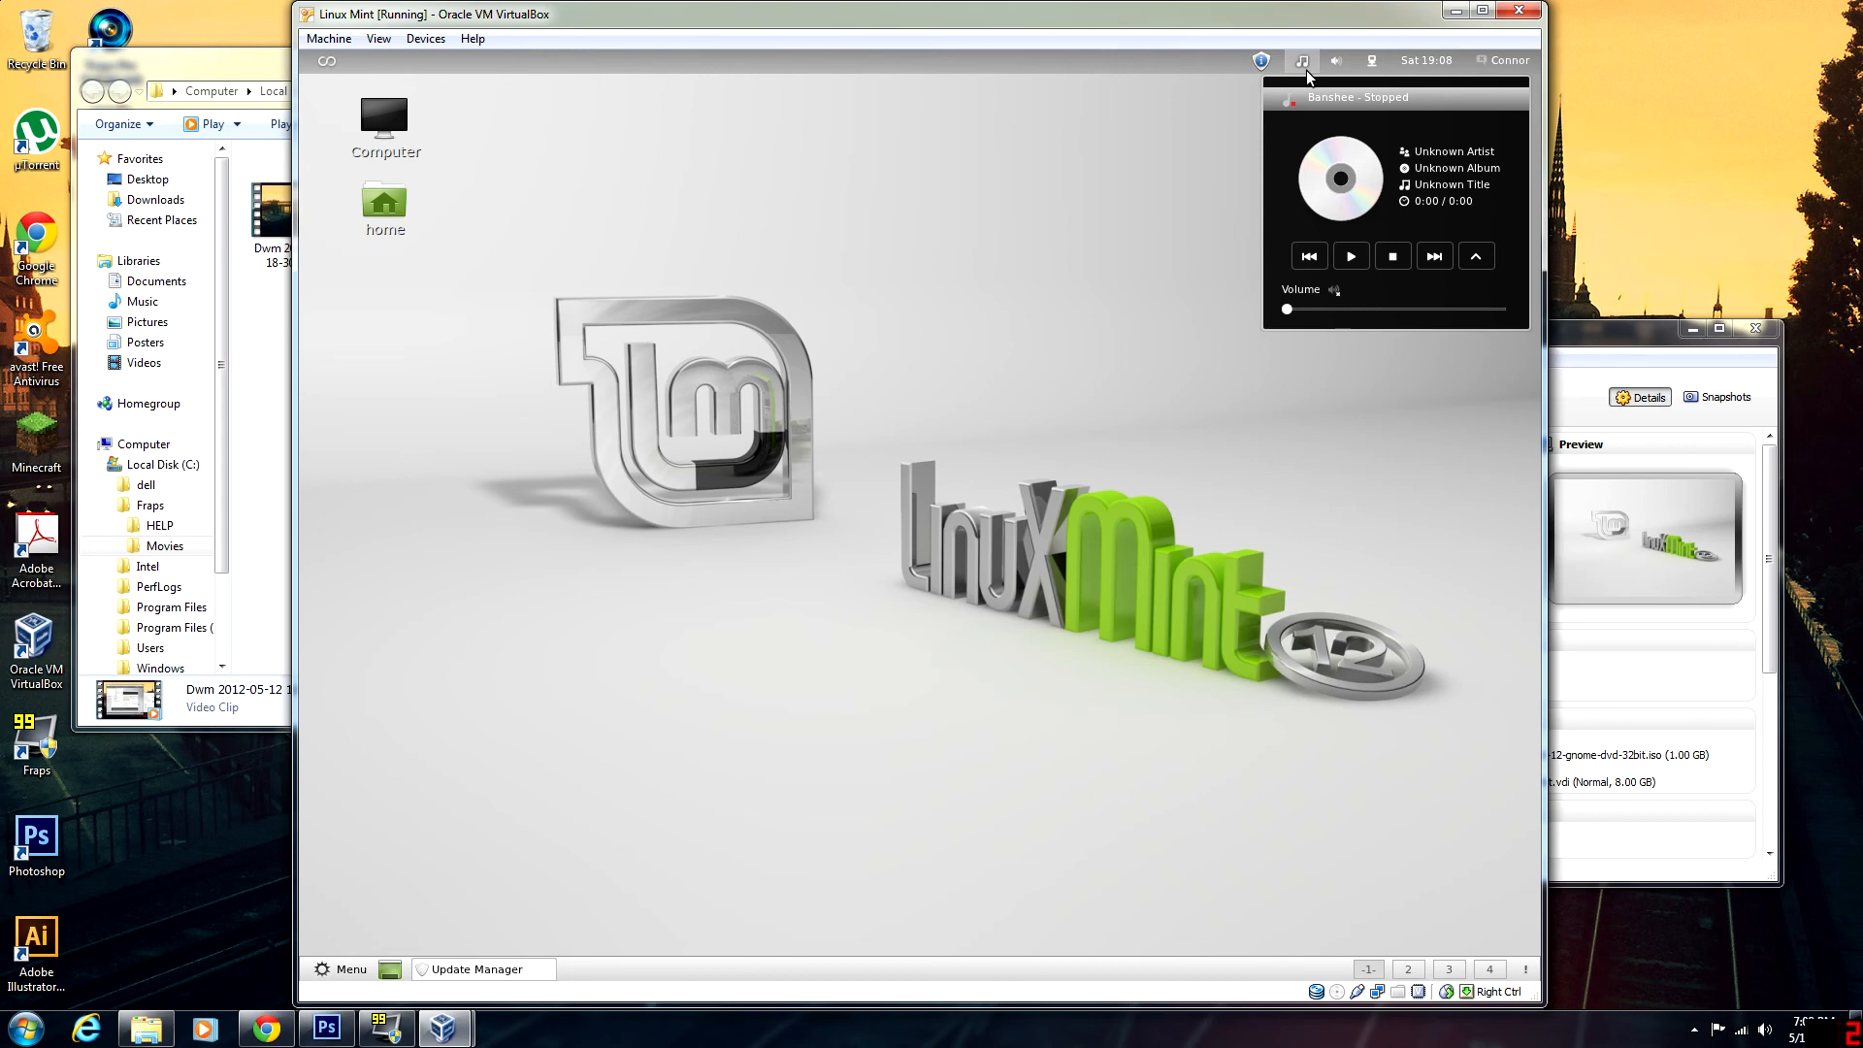
pyautogui.click(1306, 70)
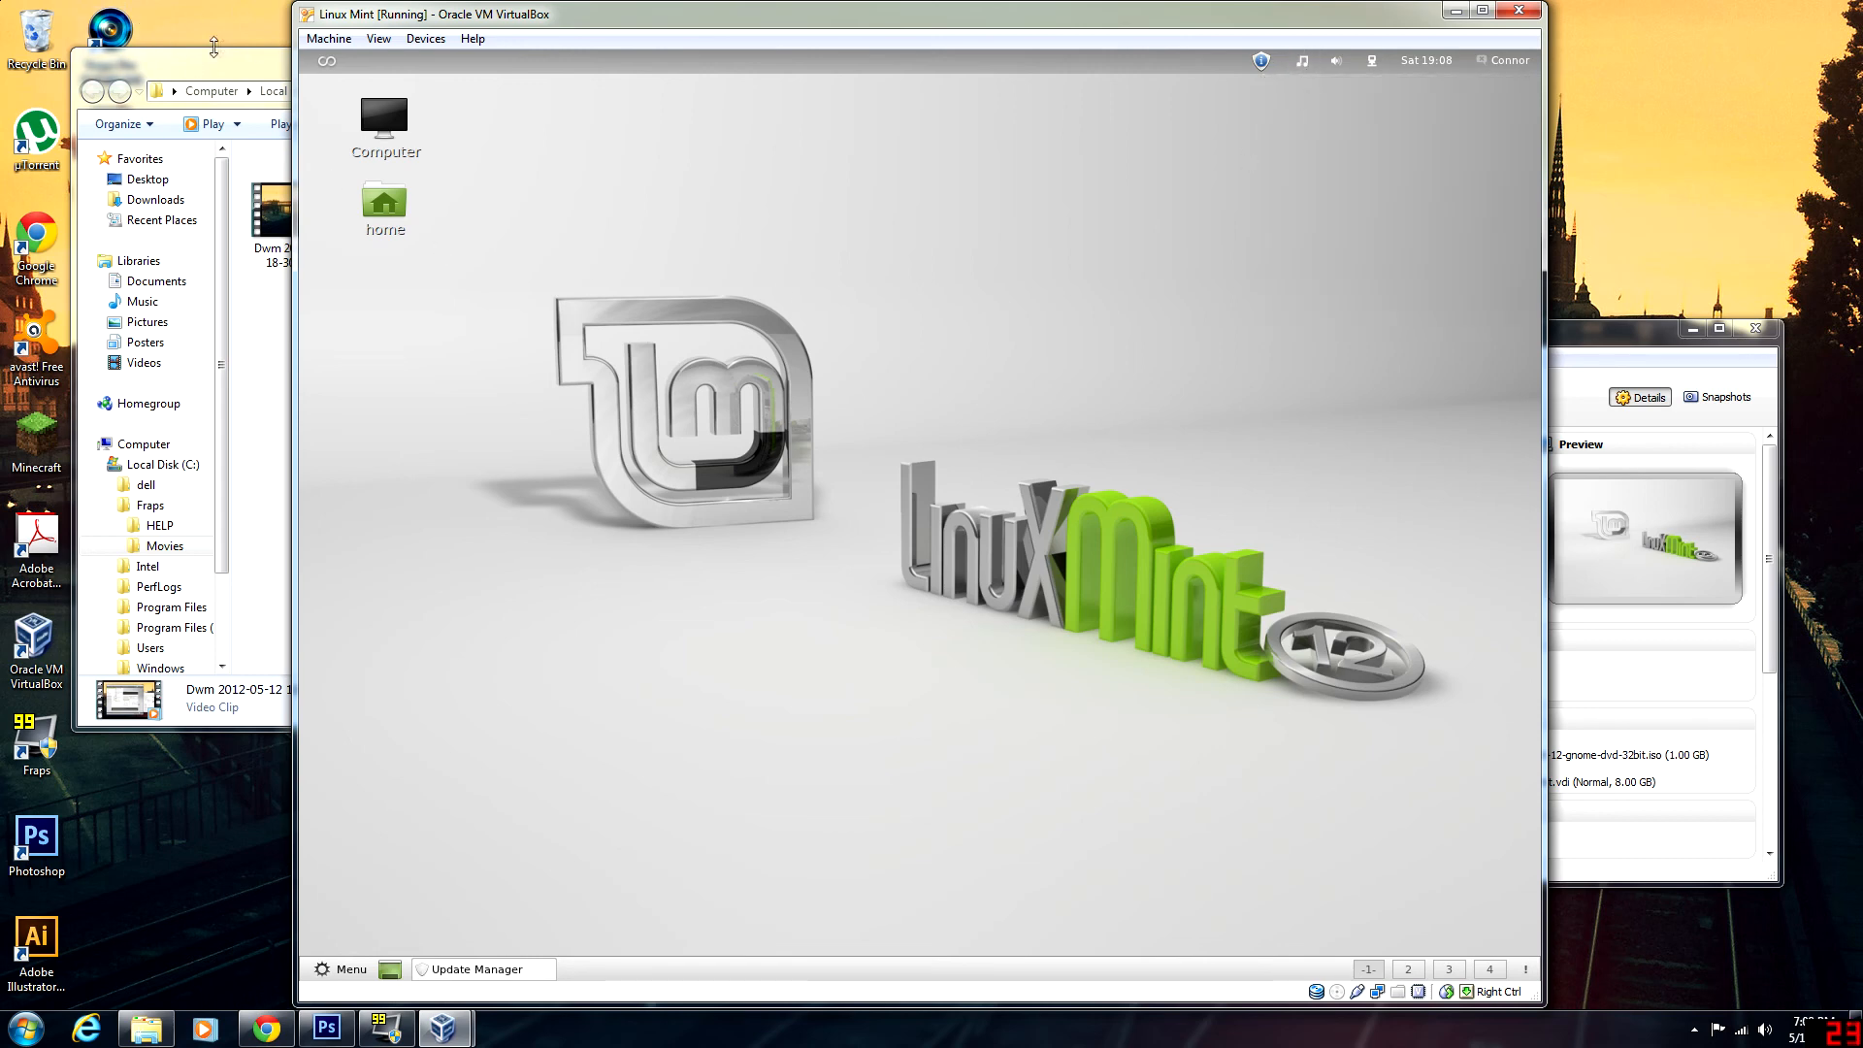
pyautogui.click(364, 968)
pyautogui.click(364, 968)
pyautogui.click(364, 968)
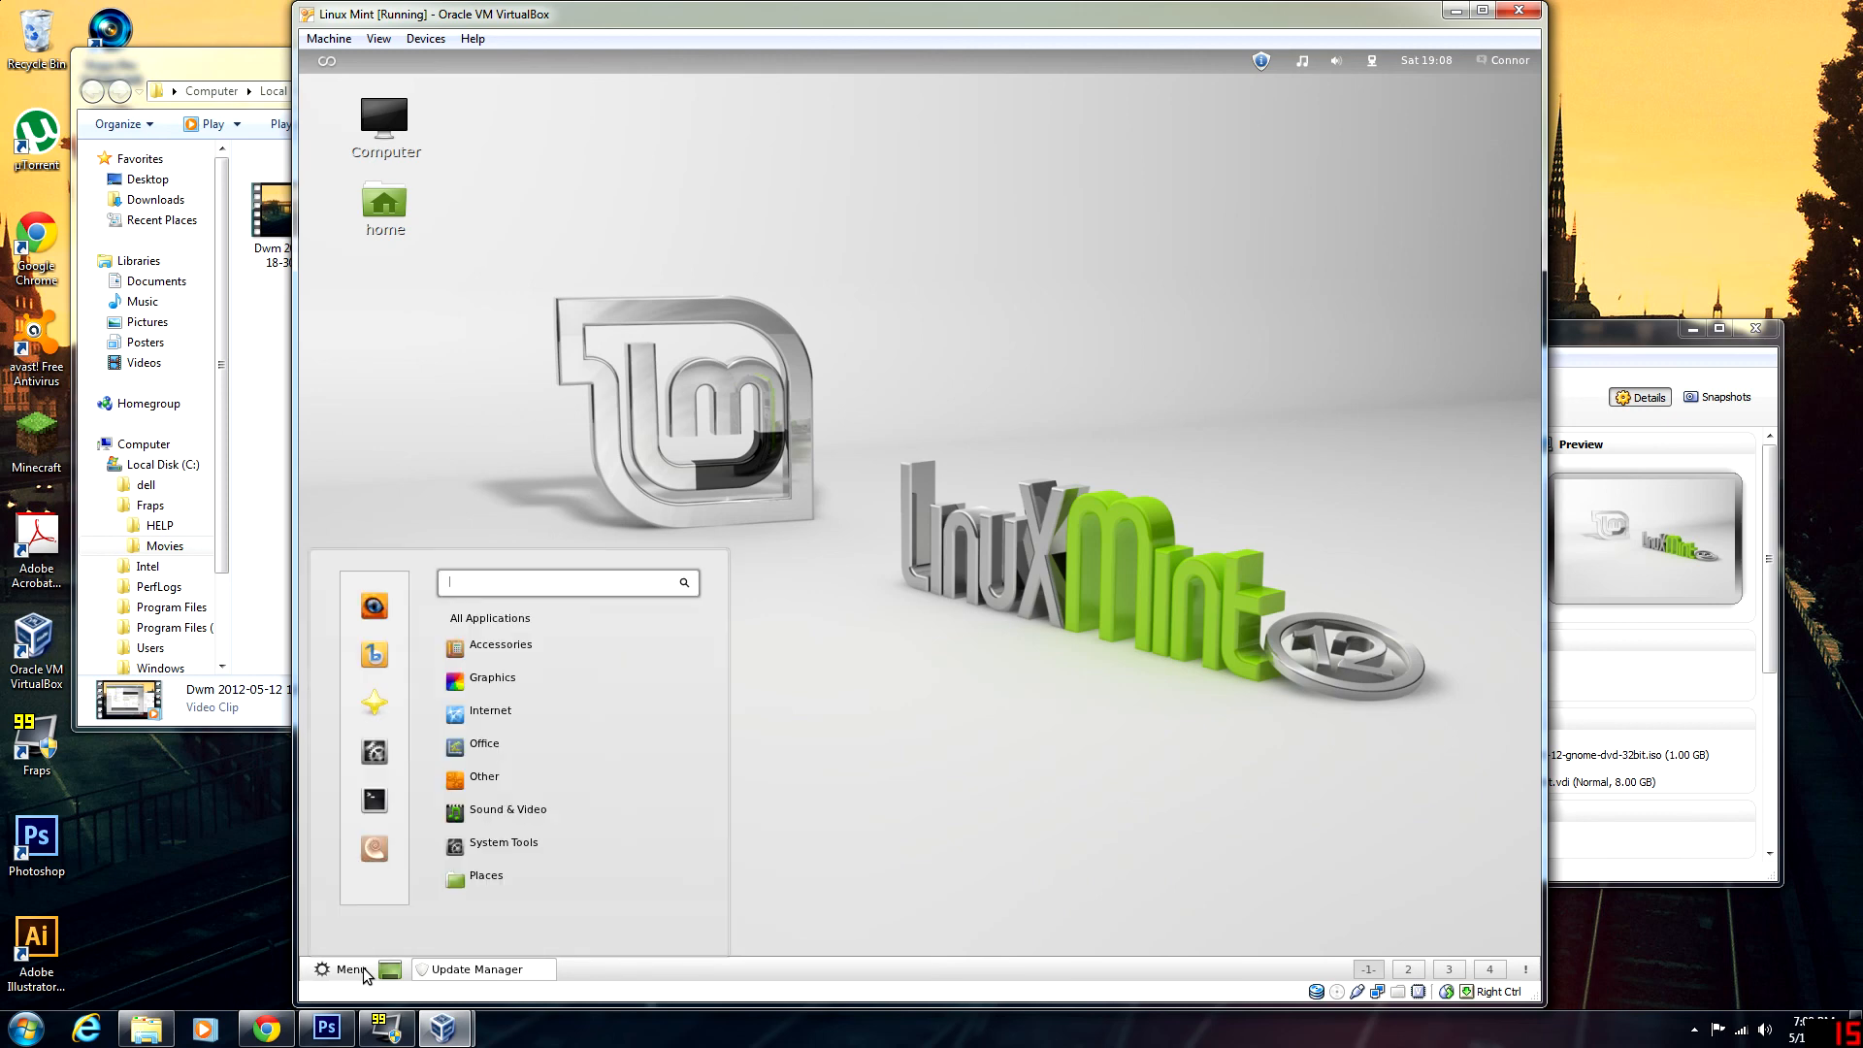
pyautogui.click(364, 968)
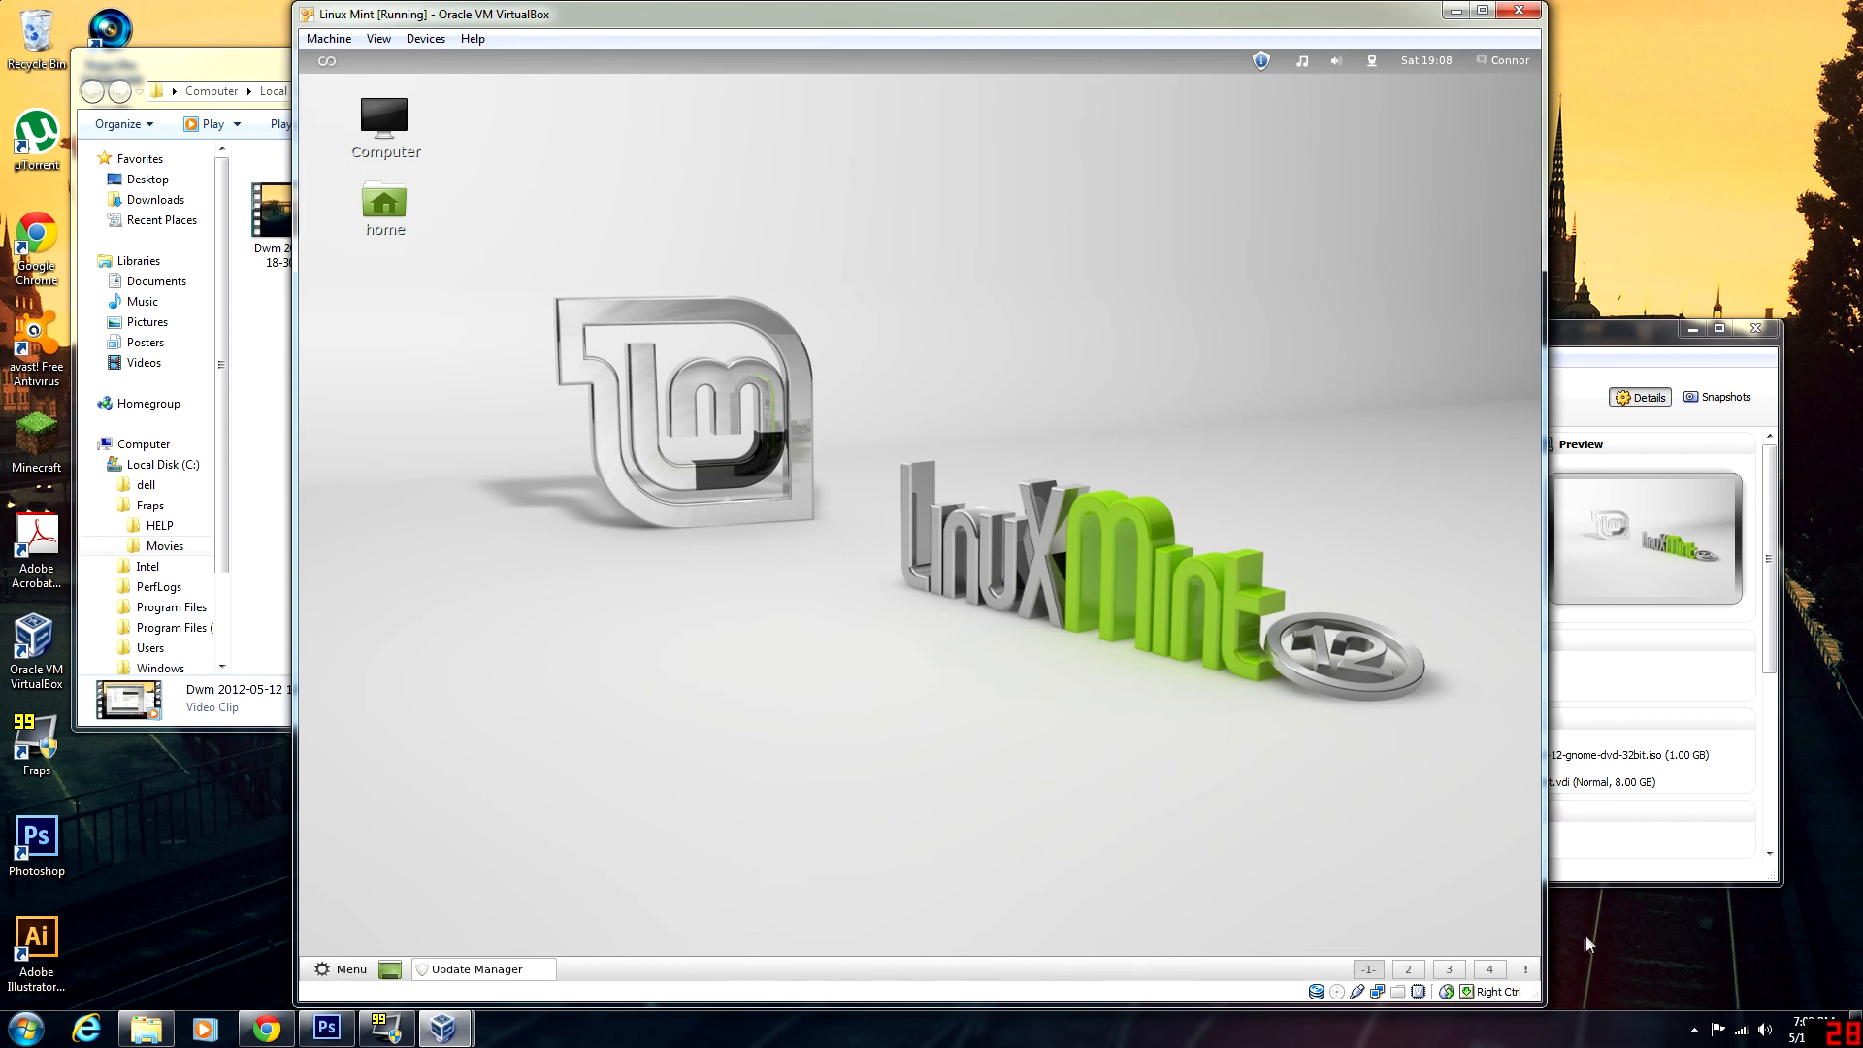
# - Search the activities overview for "set", launch Advanced Settings and show its Shell Extensions
pyautogui.click(335, 68)
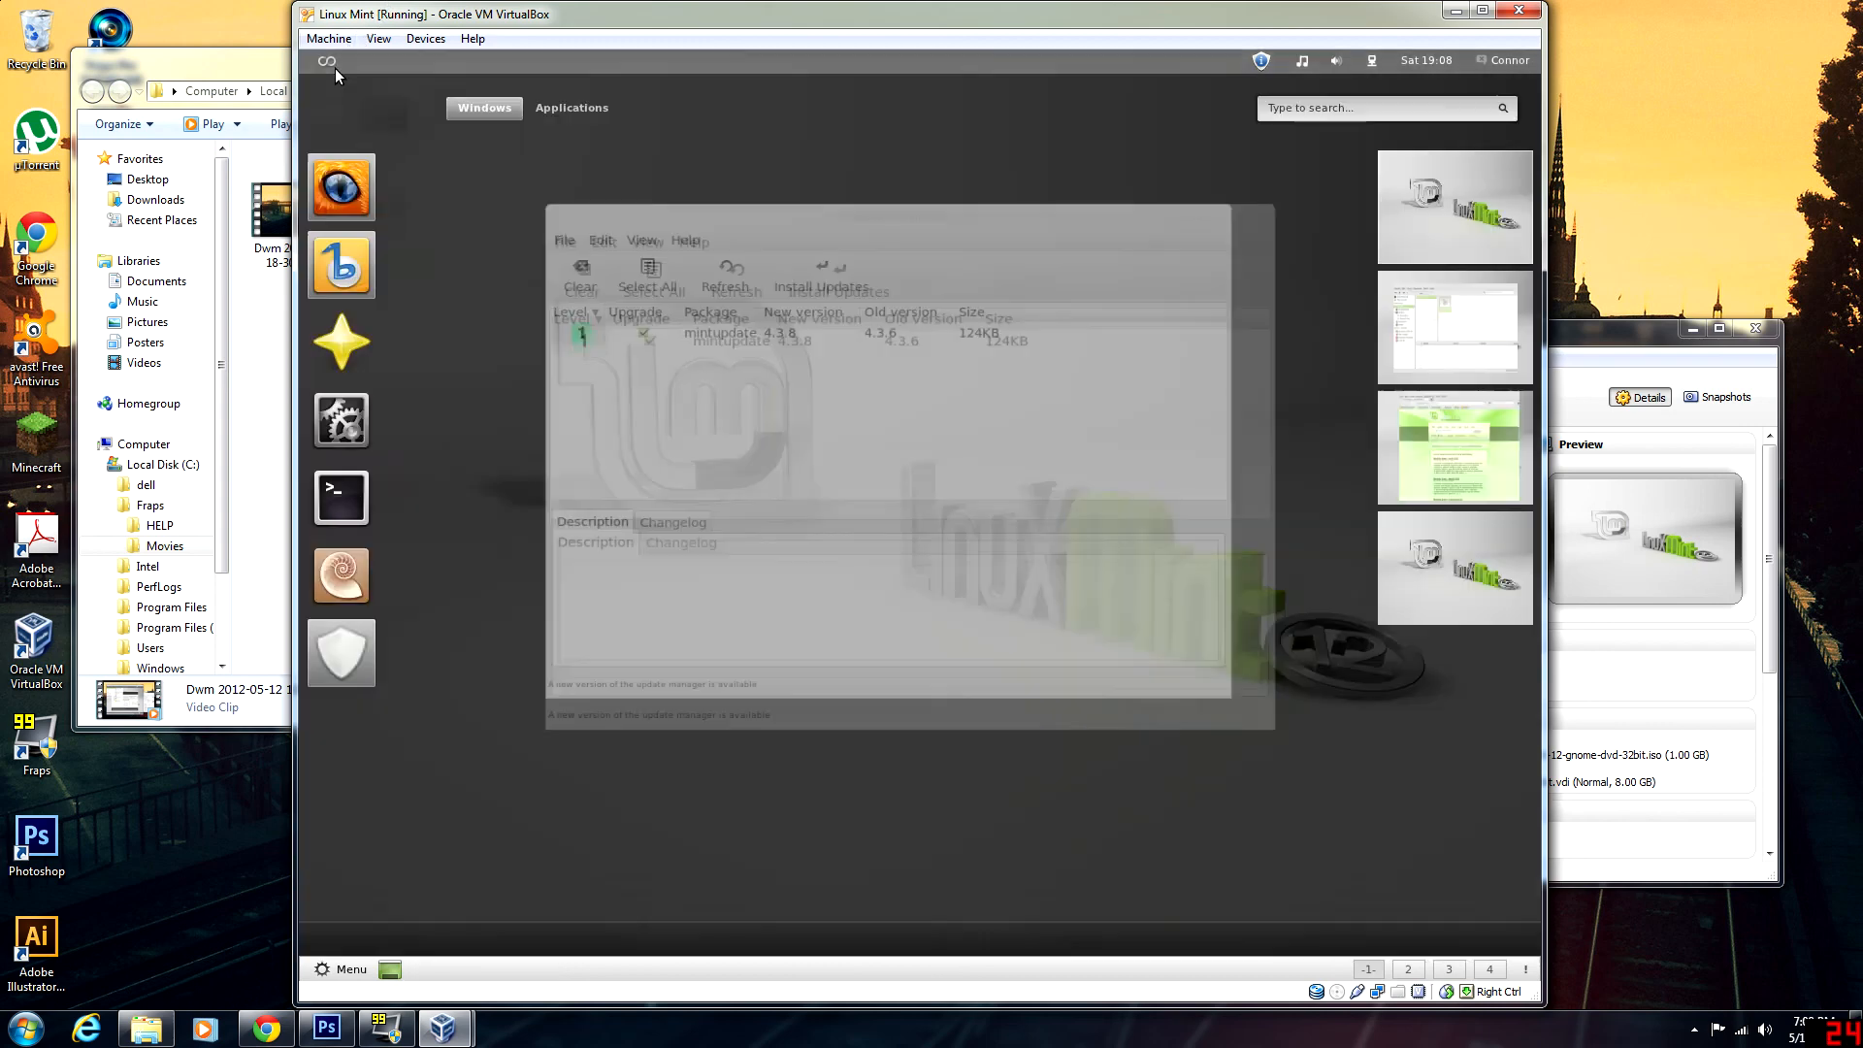
pyautogui.write('set')
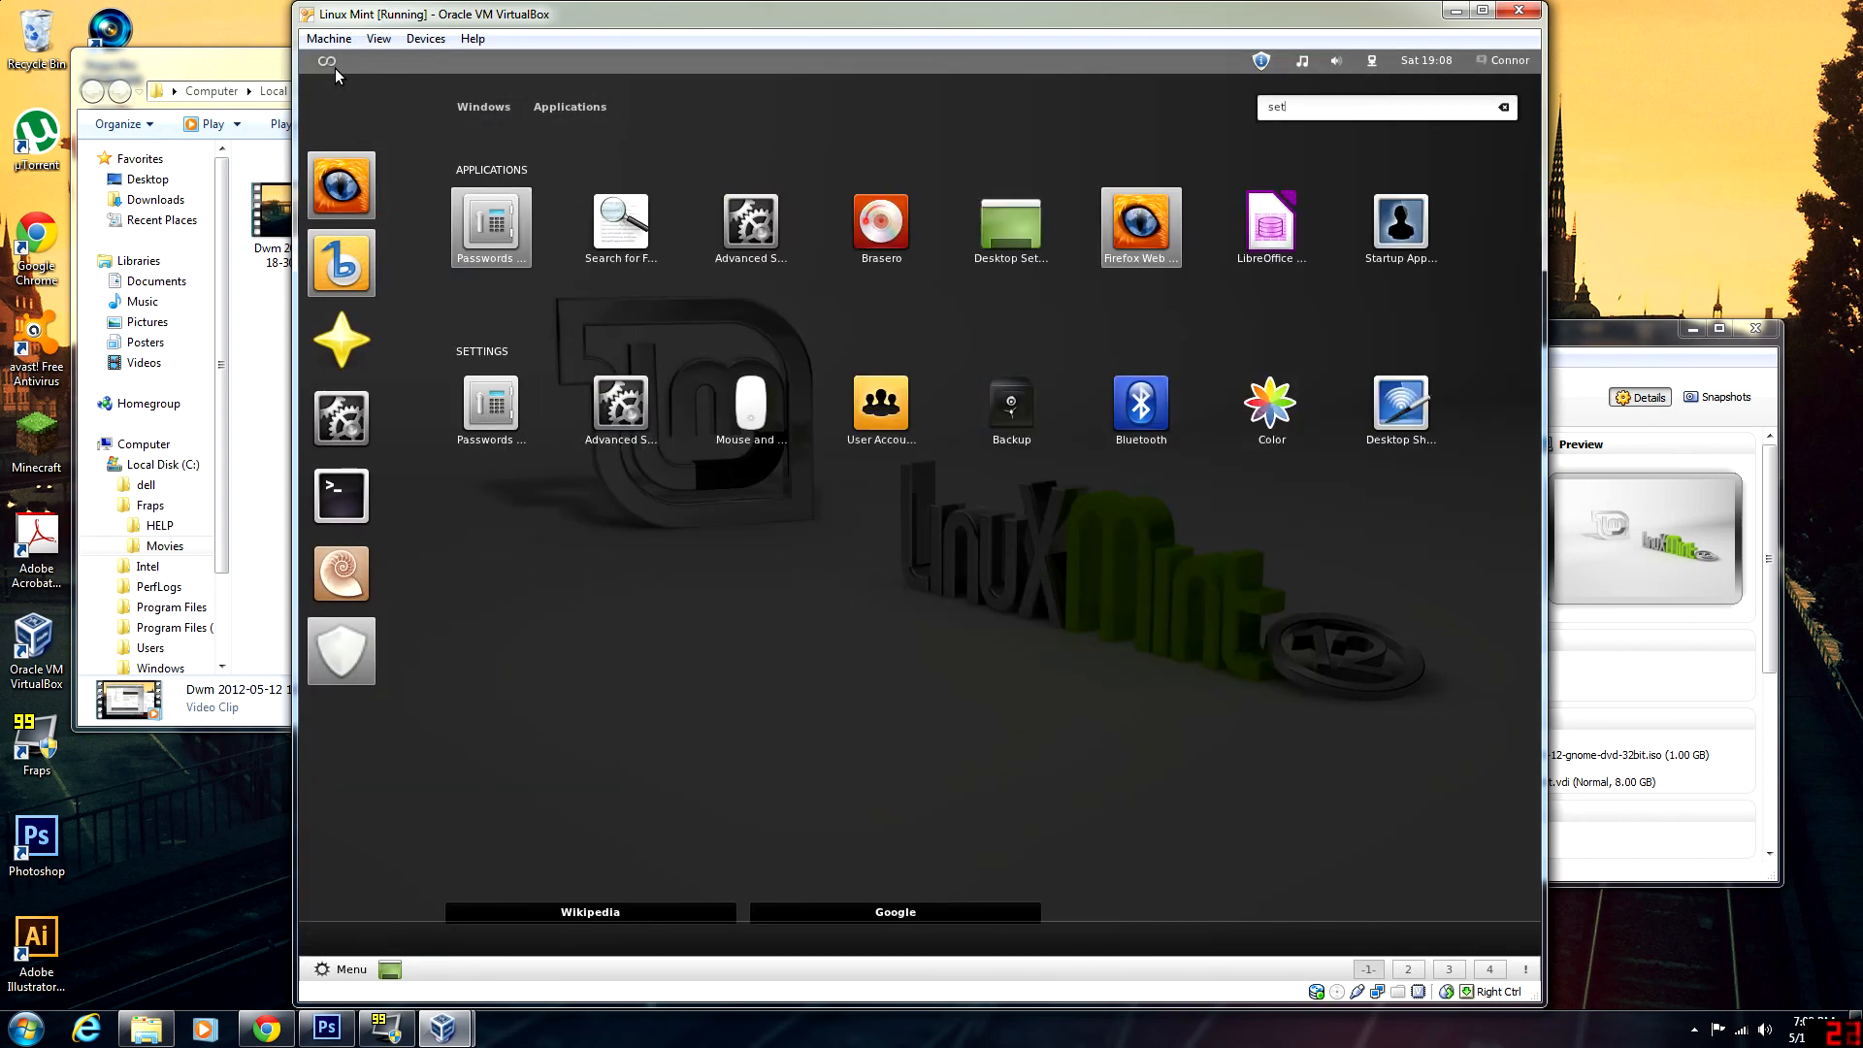
pyautogui.press('Return')
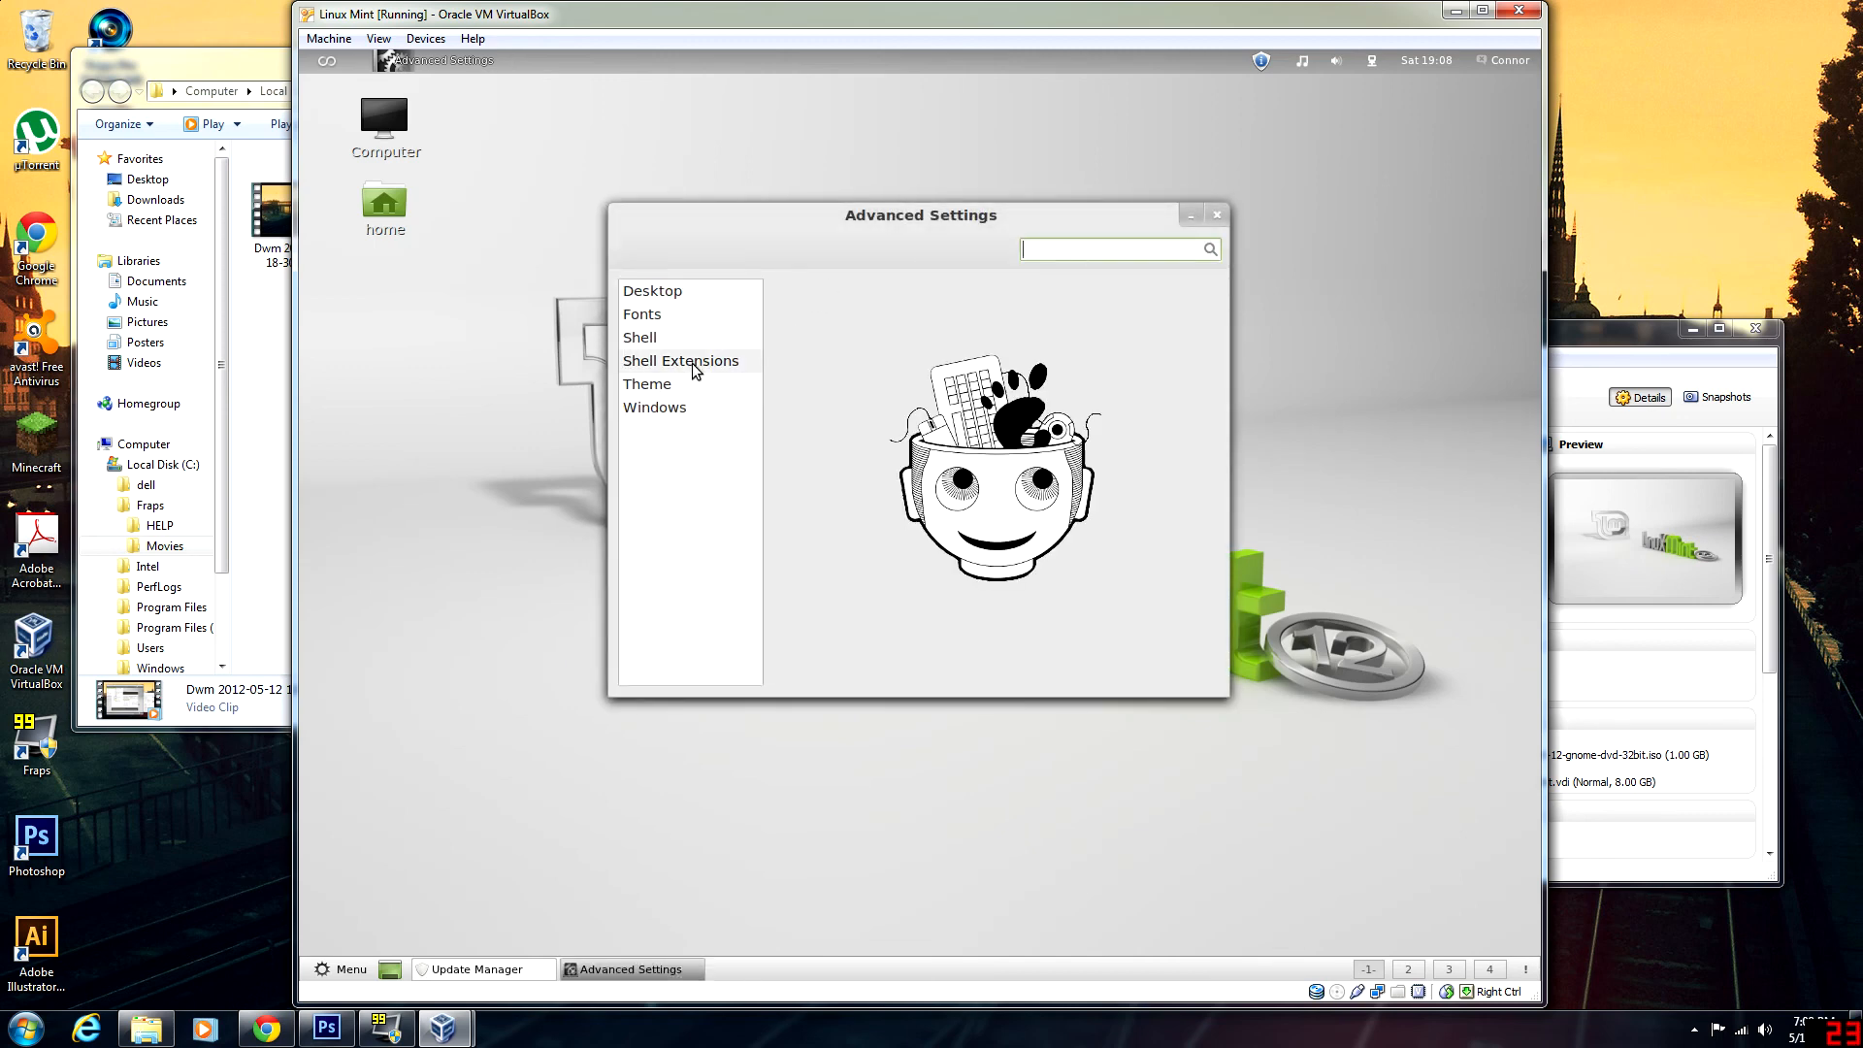
pyautogui.click(694, 362)
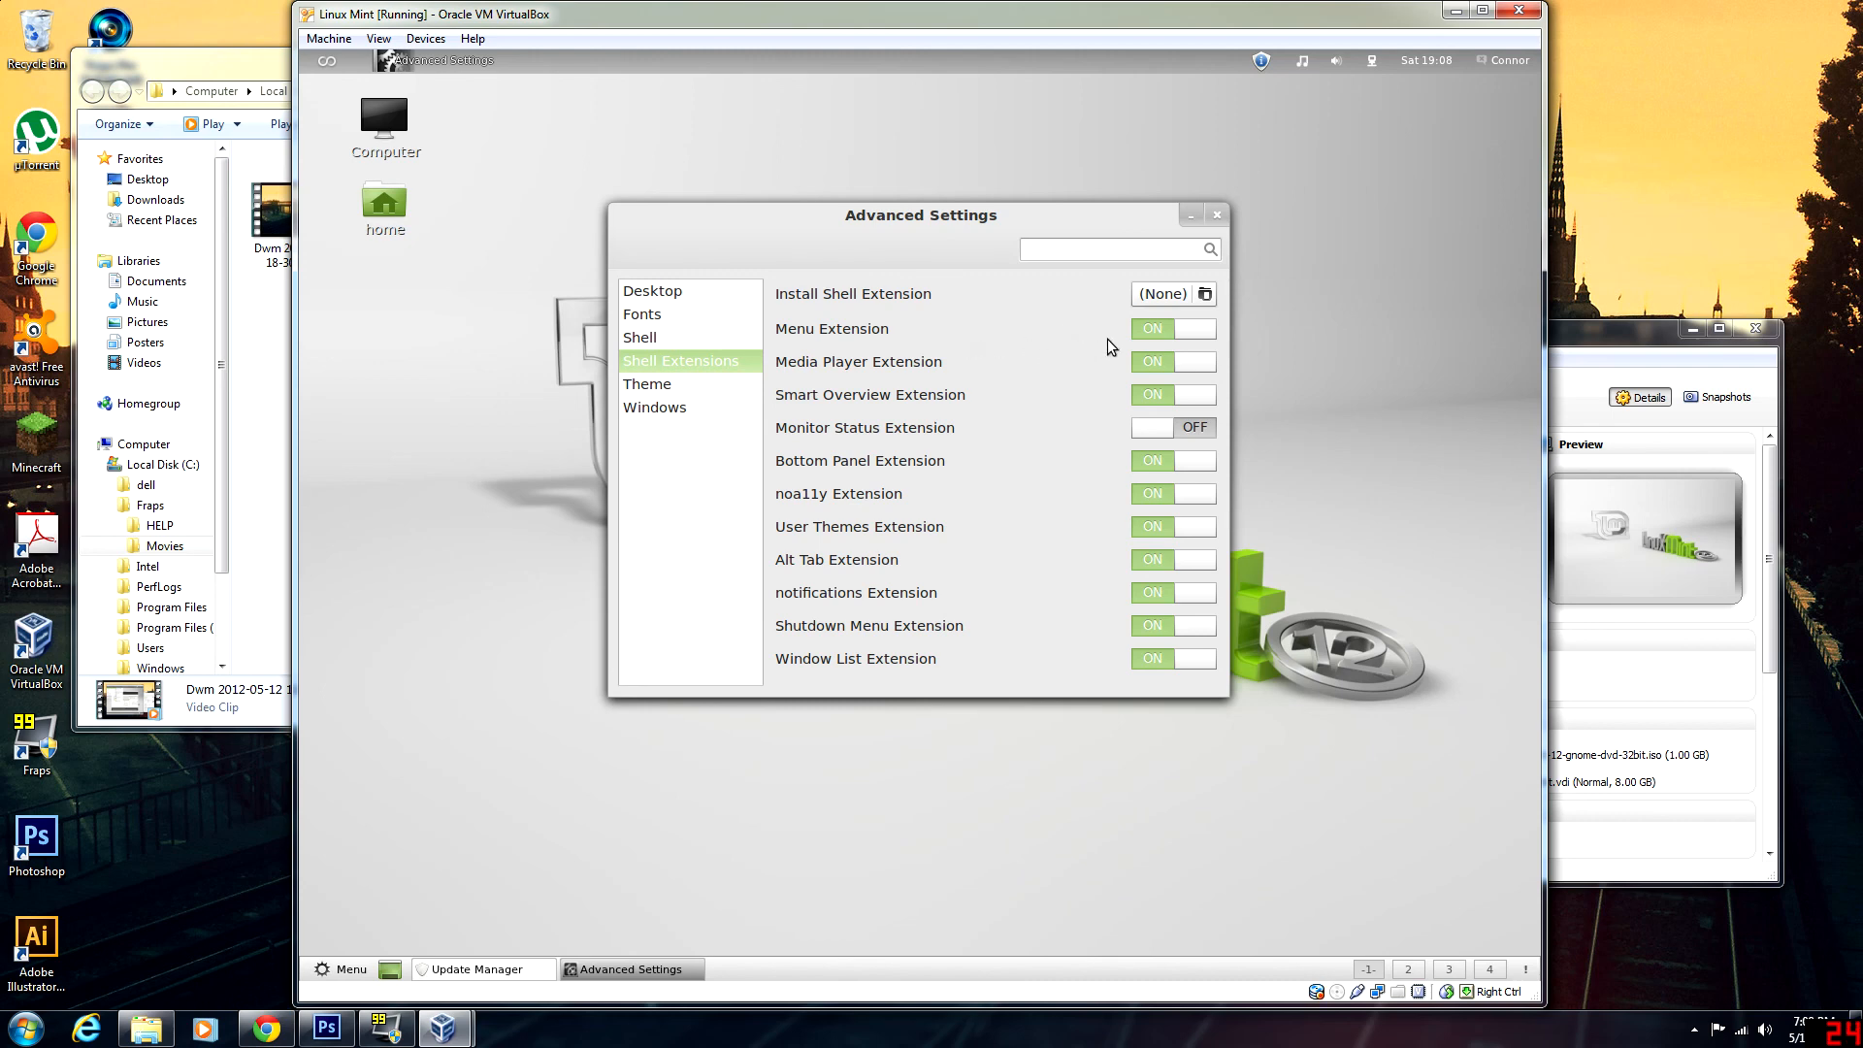
# - Turn the Bottom Panel Extension off and on again, and do the same with the Menu Extension
pyautogui.click(1196, 465)
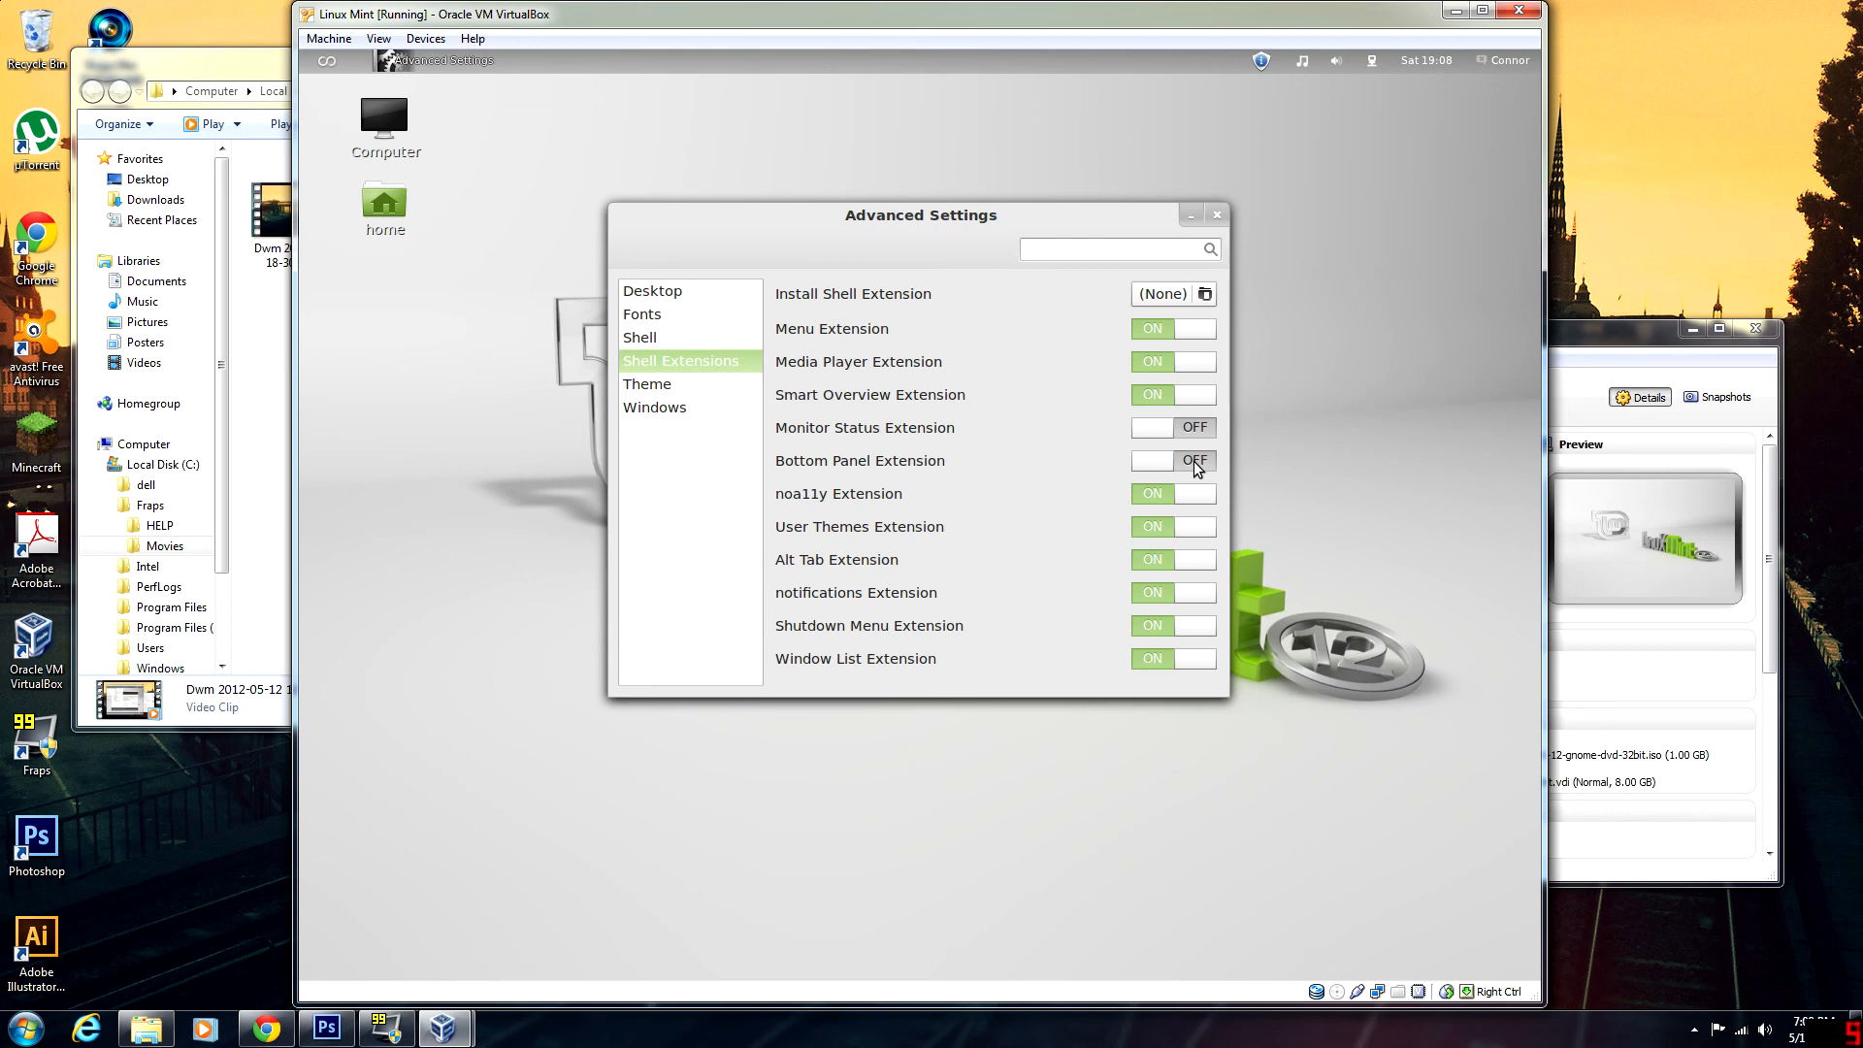
pyautogui.click(1195, 463)
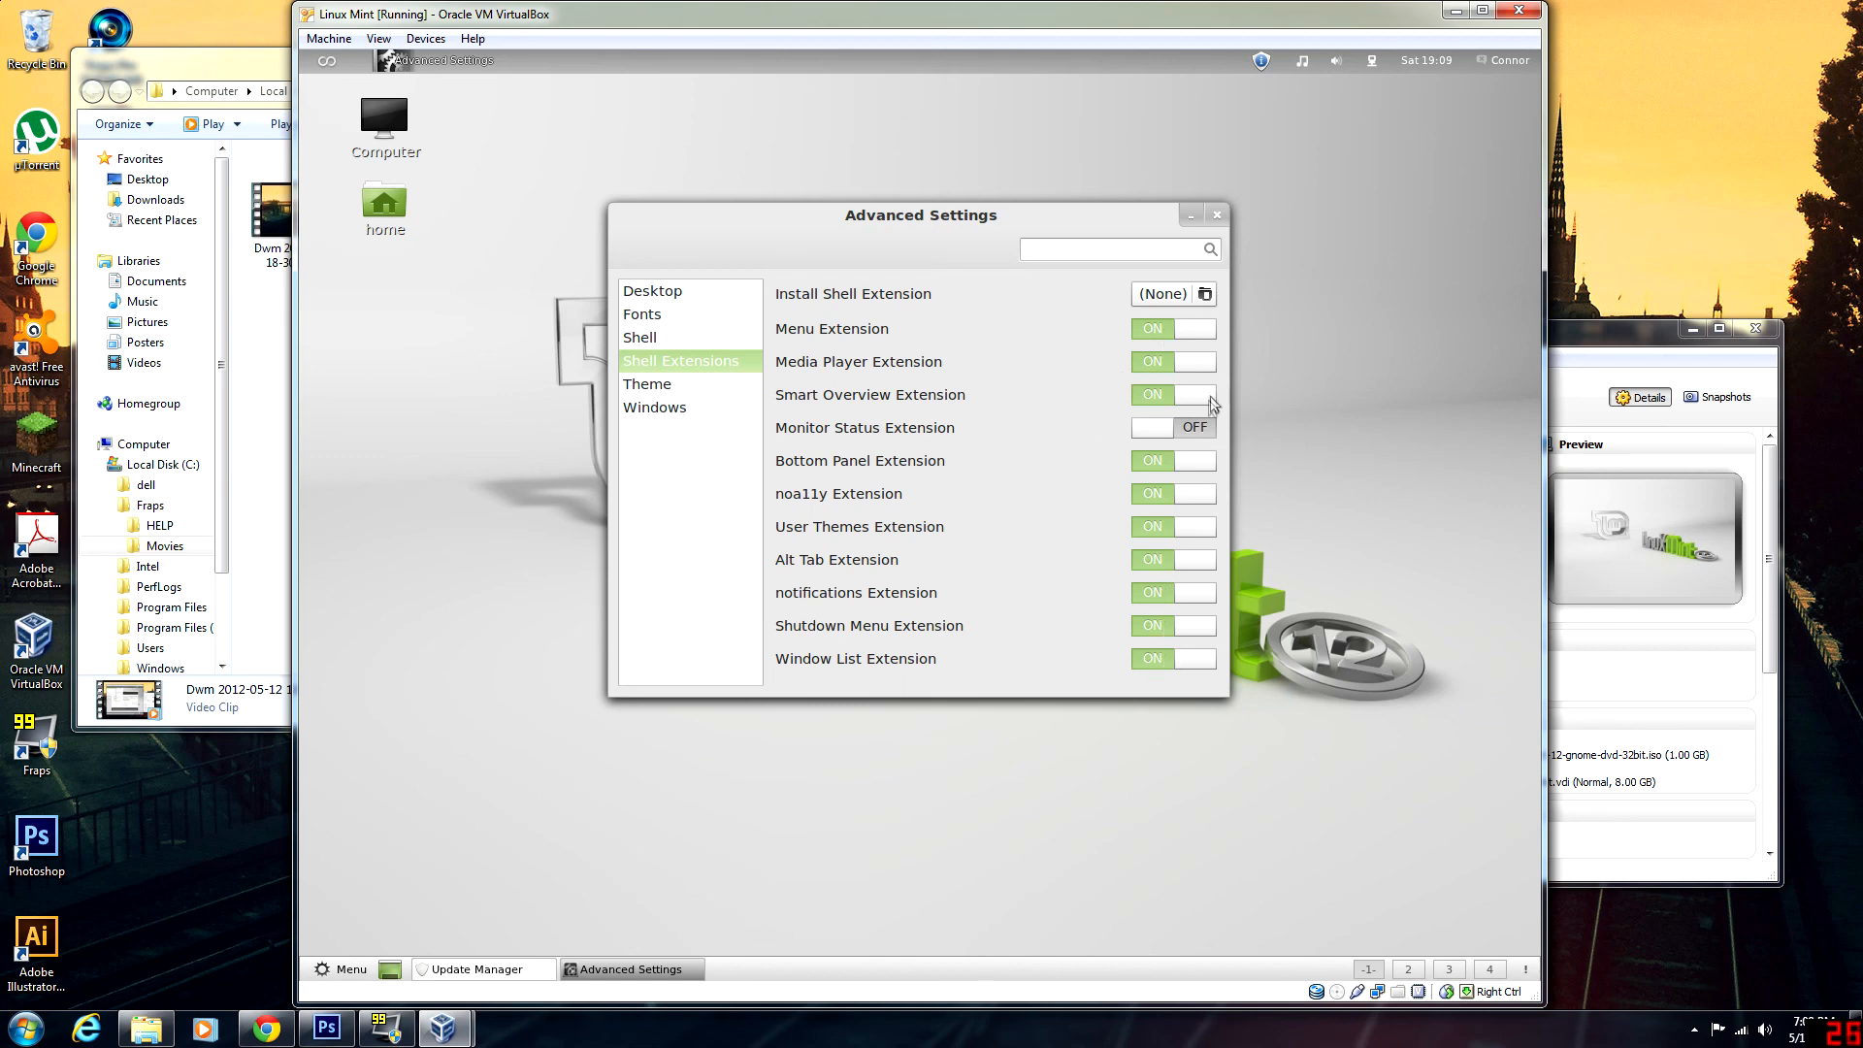
pyautogui.click(1184, 330)
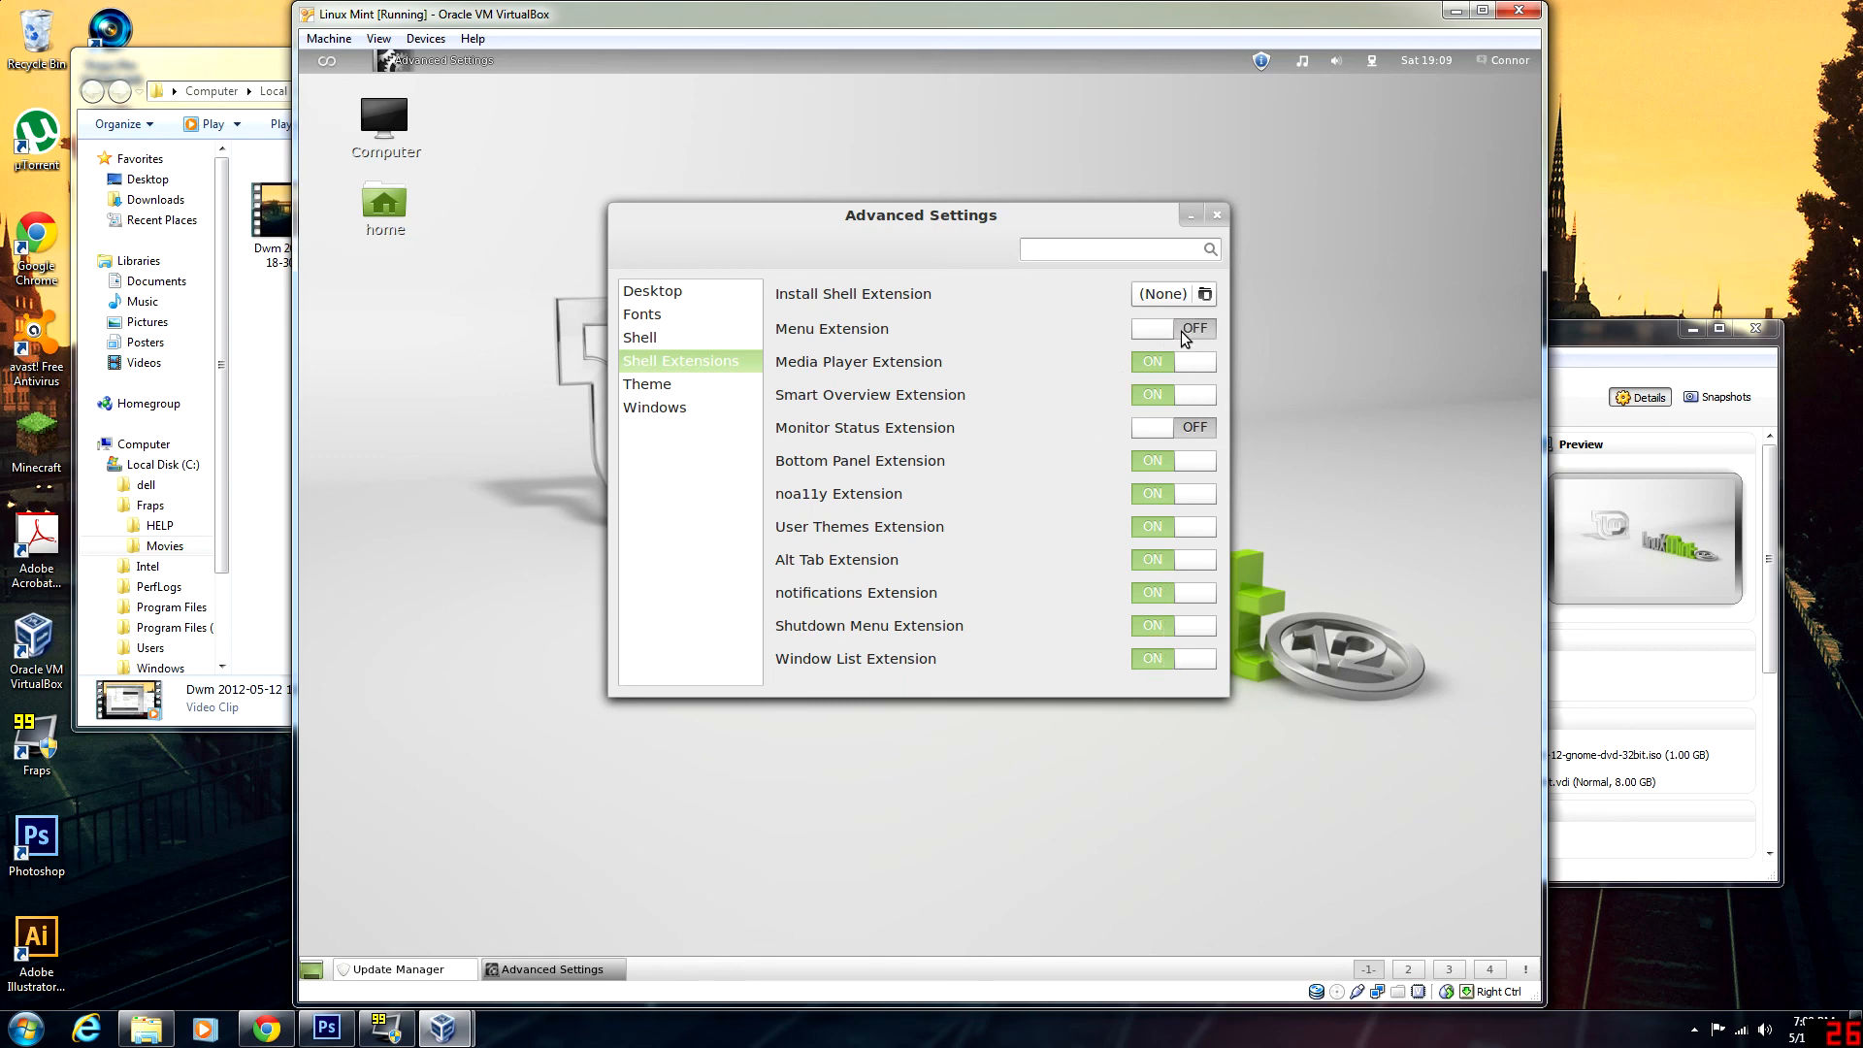
pyautogui.click(1183, 330)
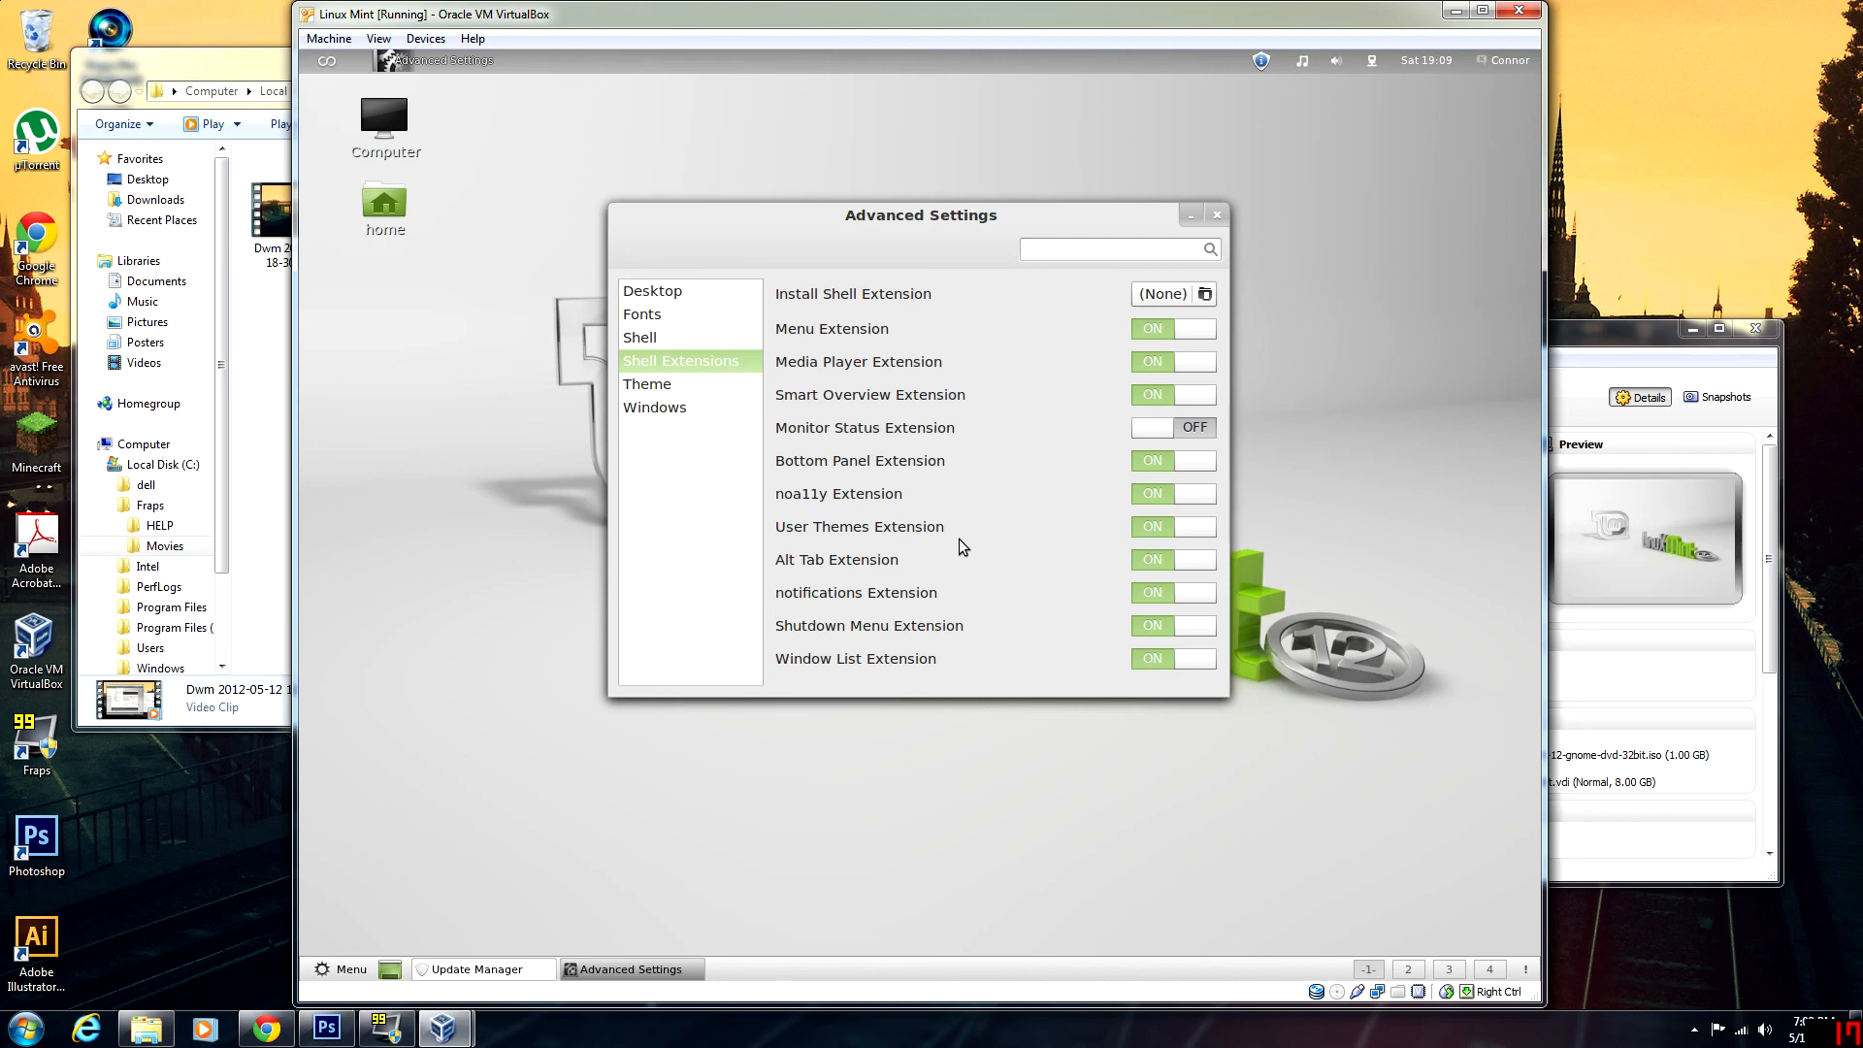
# - Try the DMZ-White cursor theme, restore Adwaita (default) and close Advanced Settings
pyautogui.click(645, 384)
pyautogui.click(1191, 361)
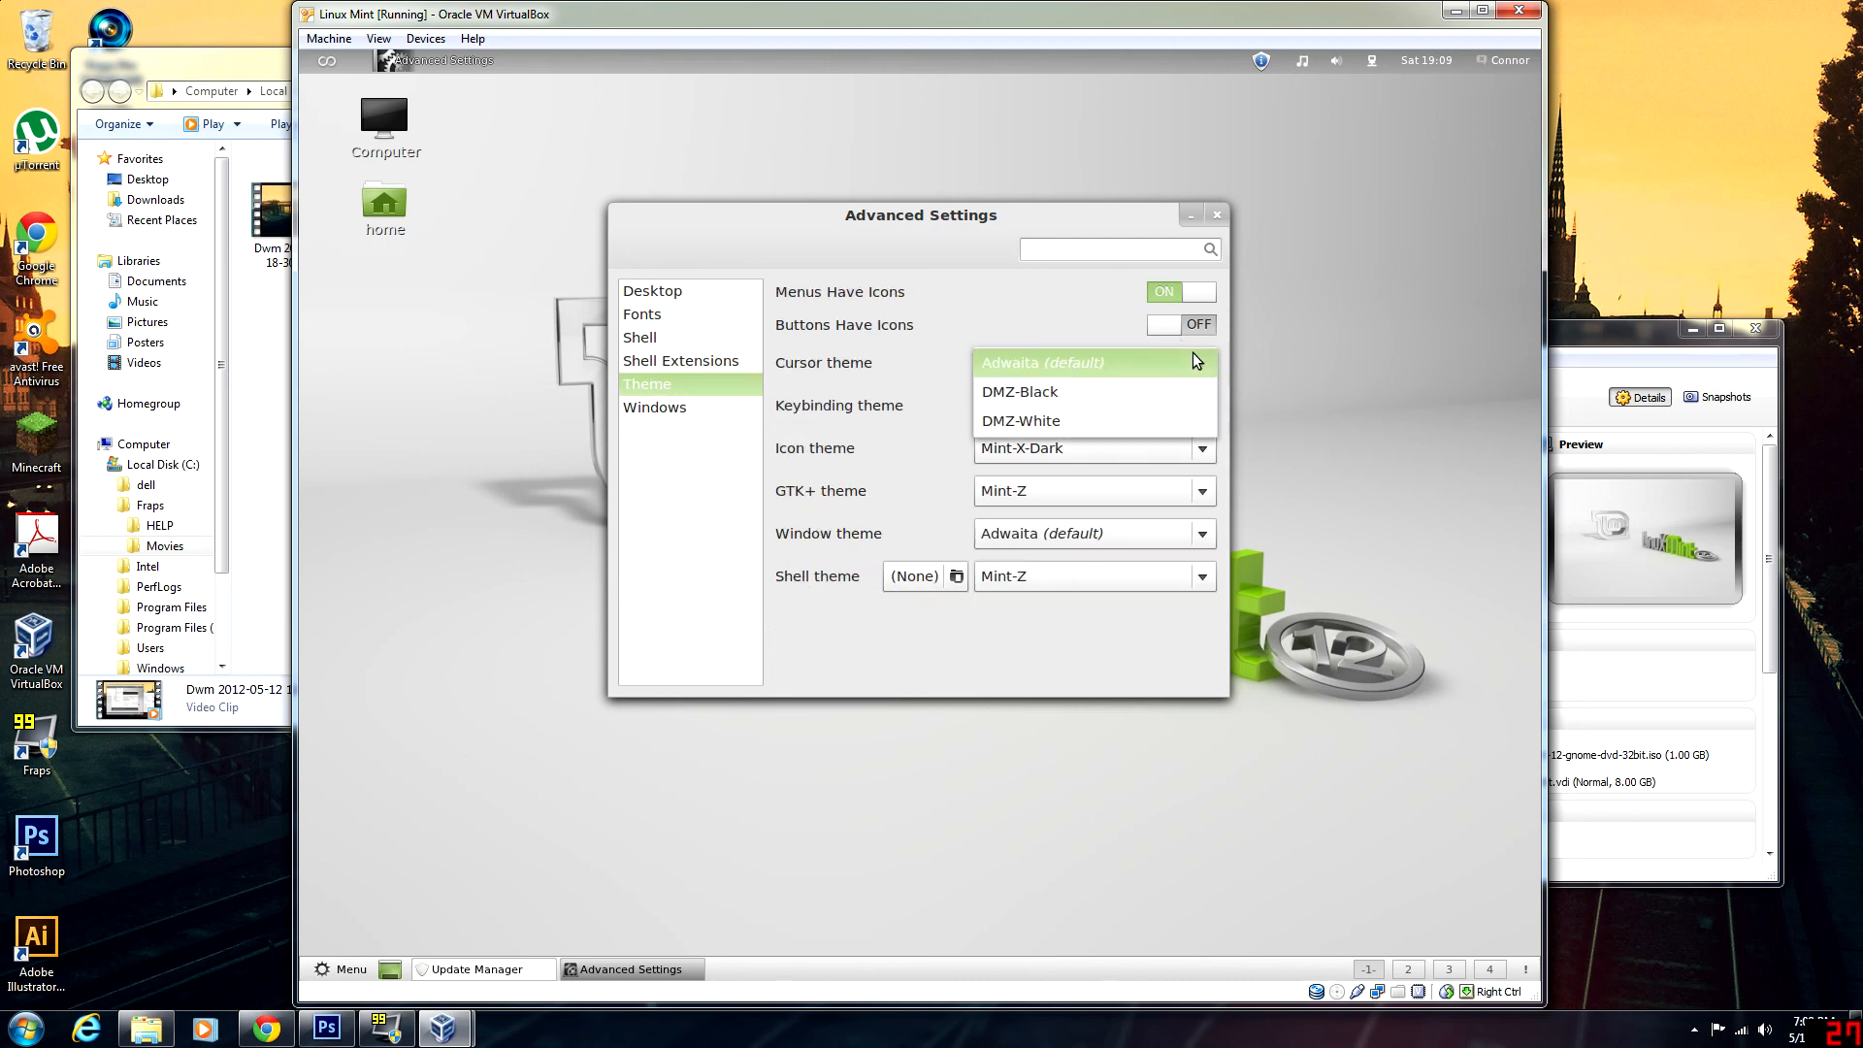
pyautogui.click(1103, 409)
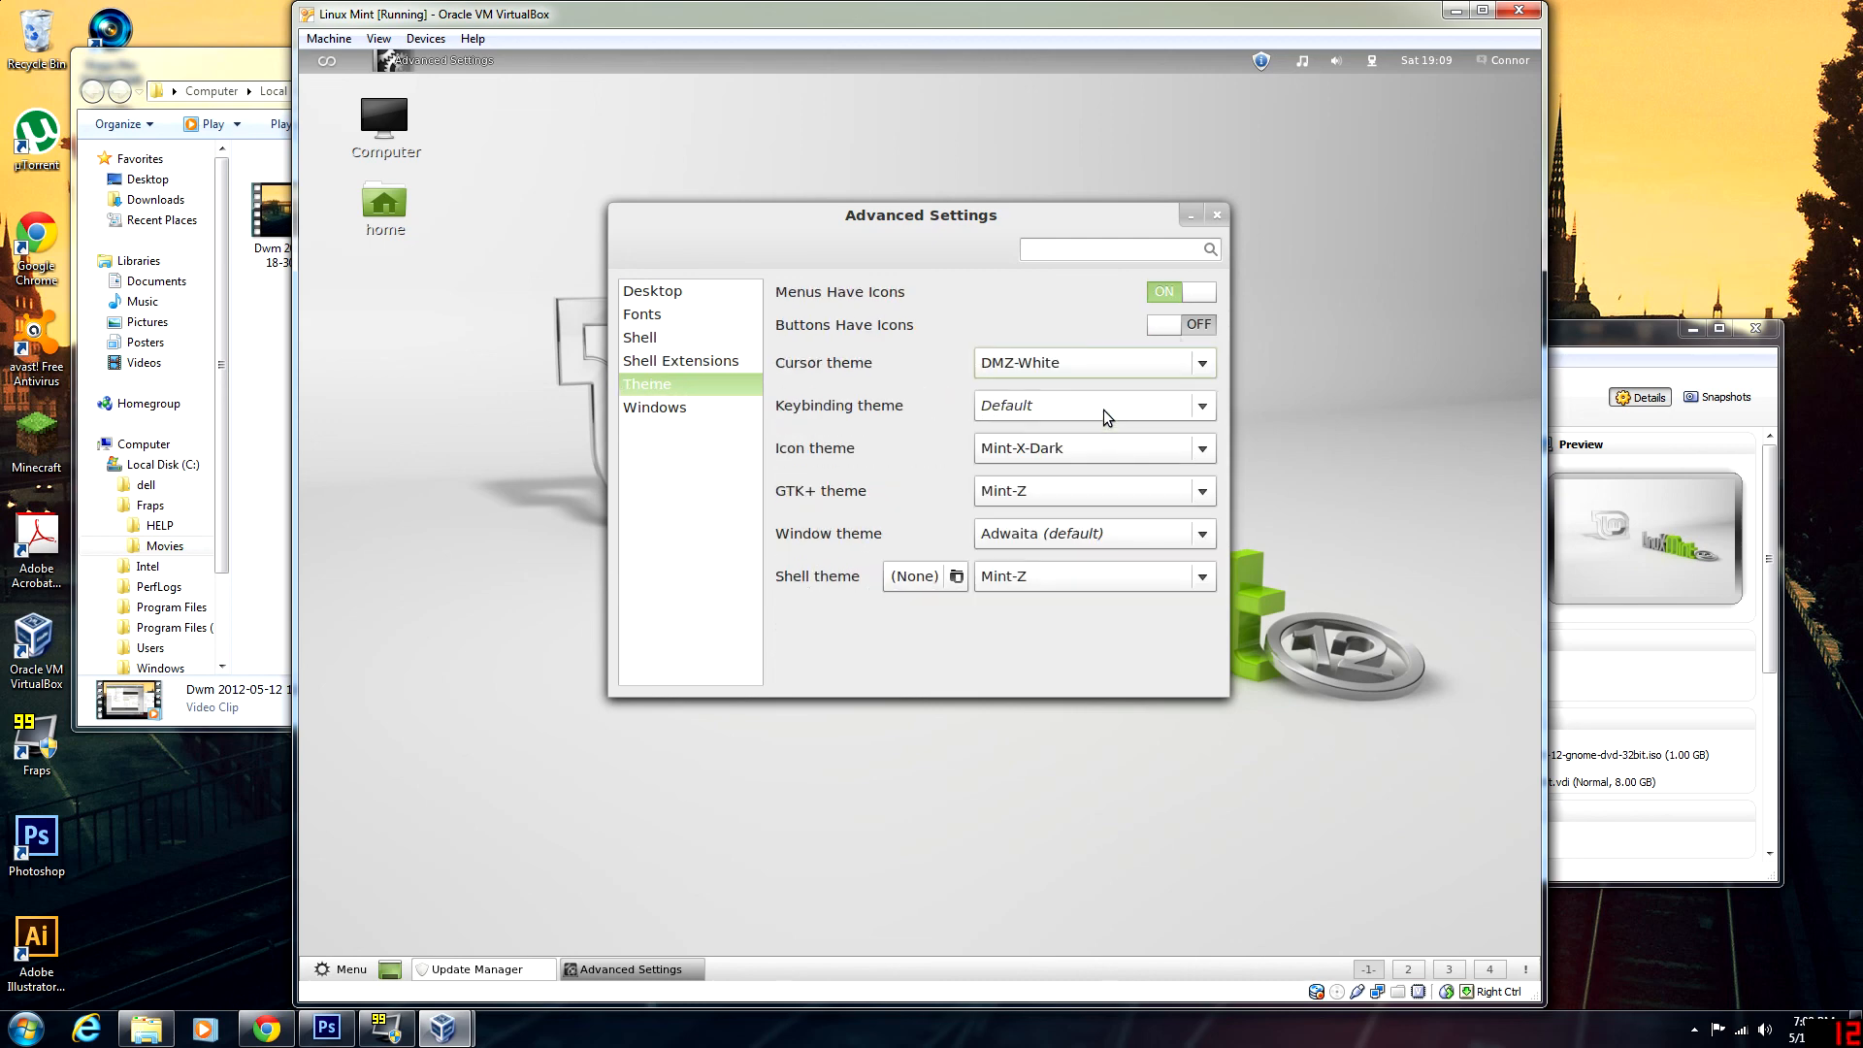
pyautogui.click(1139, 358)
pyautogui.click(1063, 316)
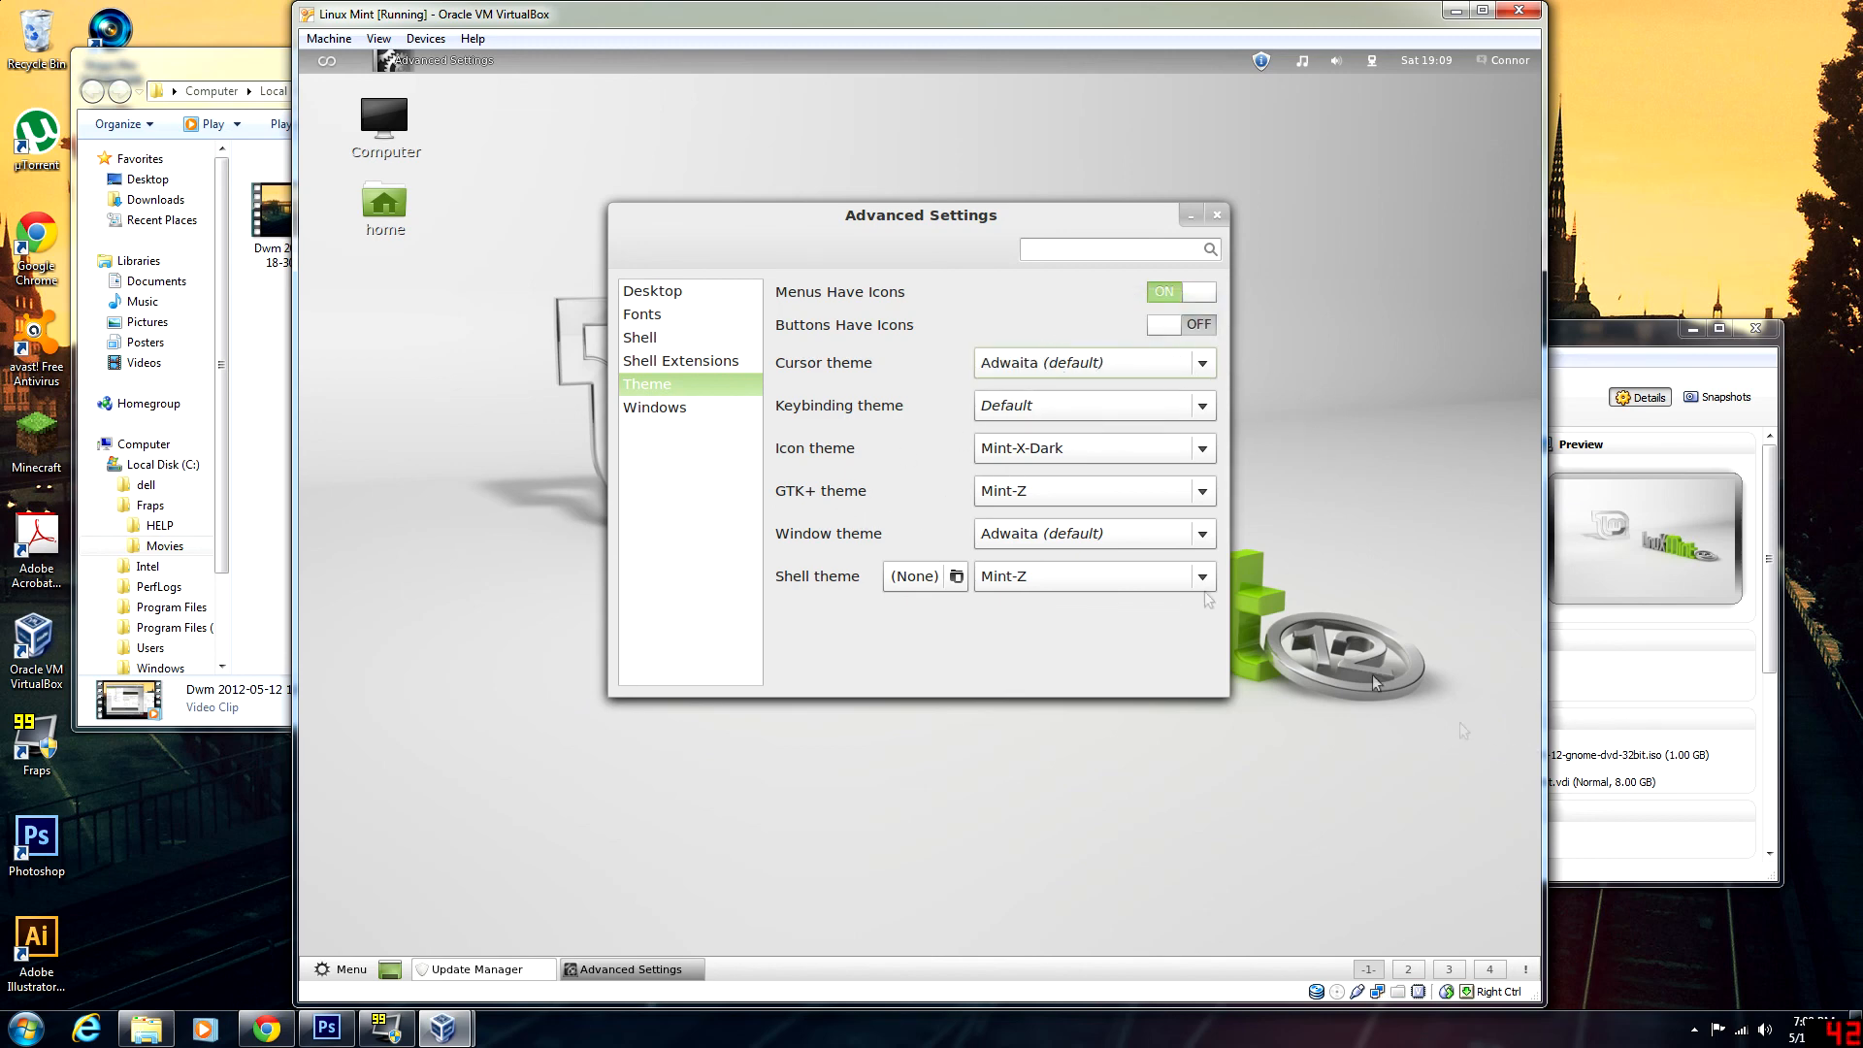
pyautogui.click(1218, 213)
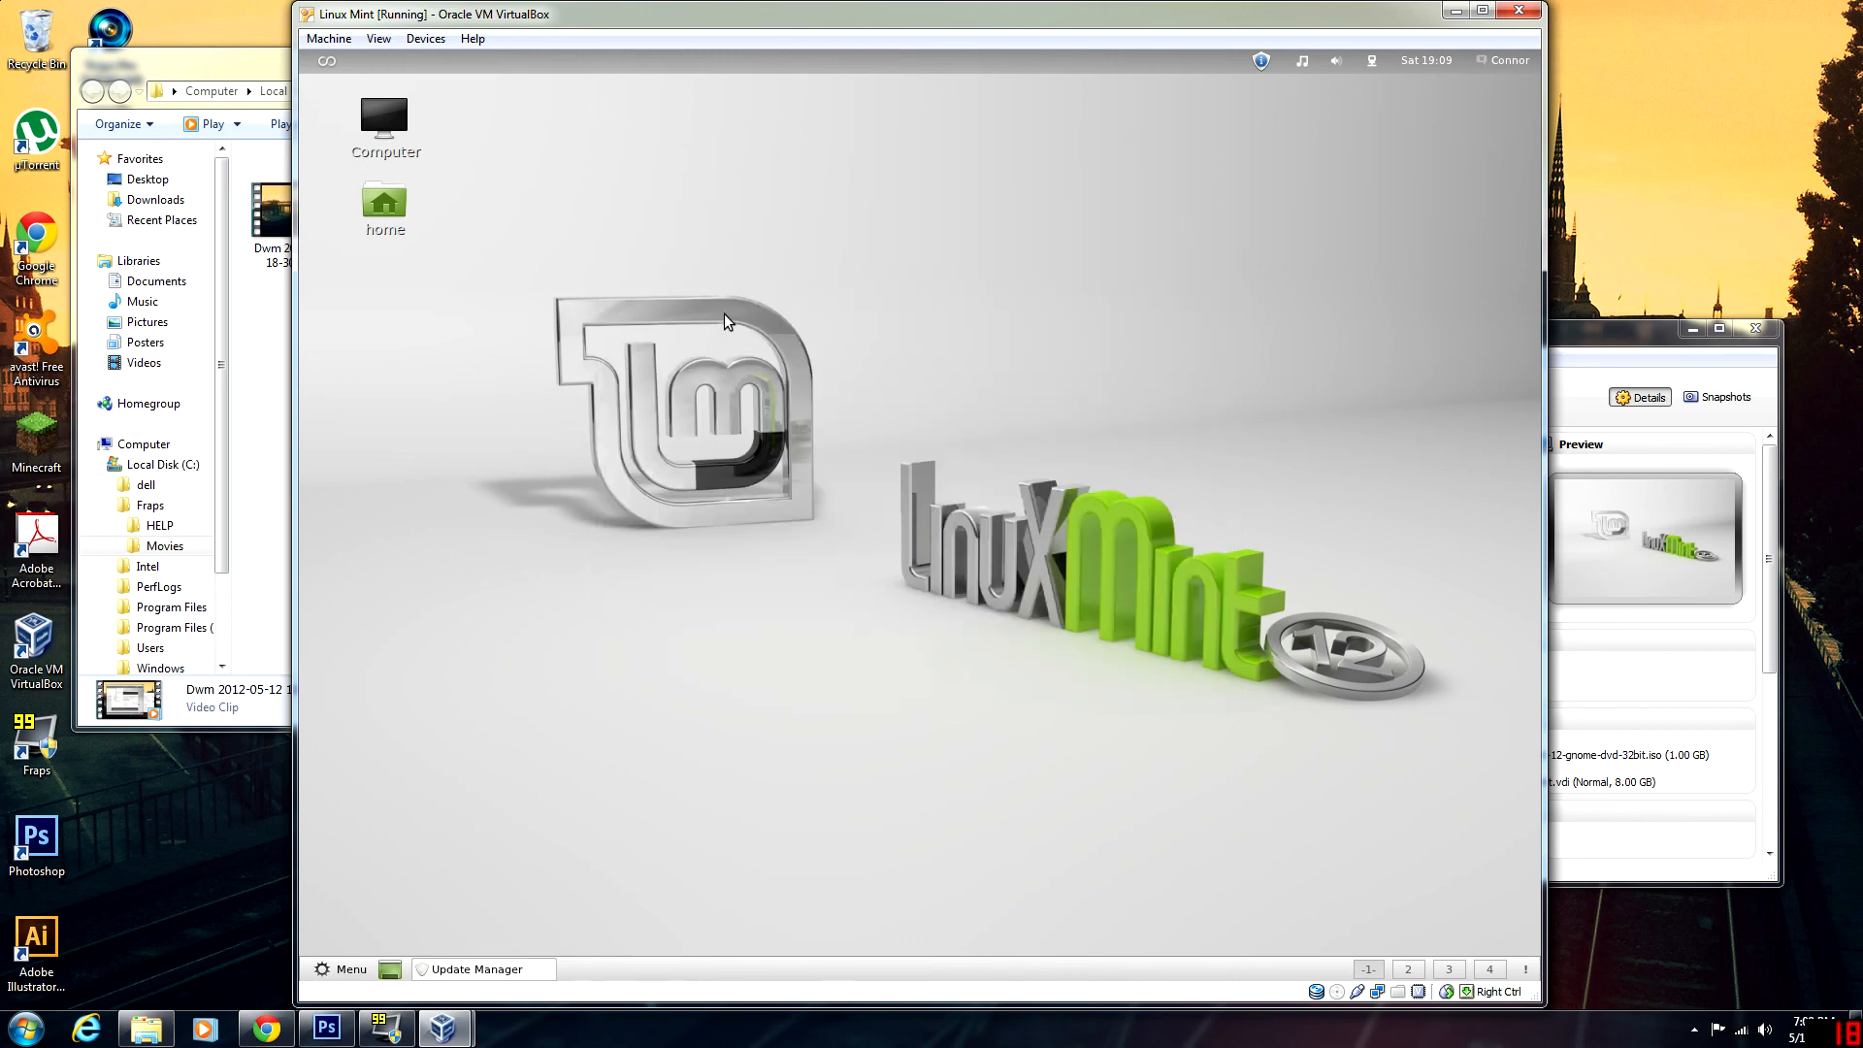